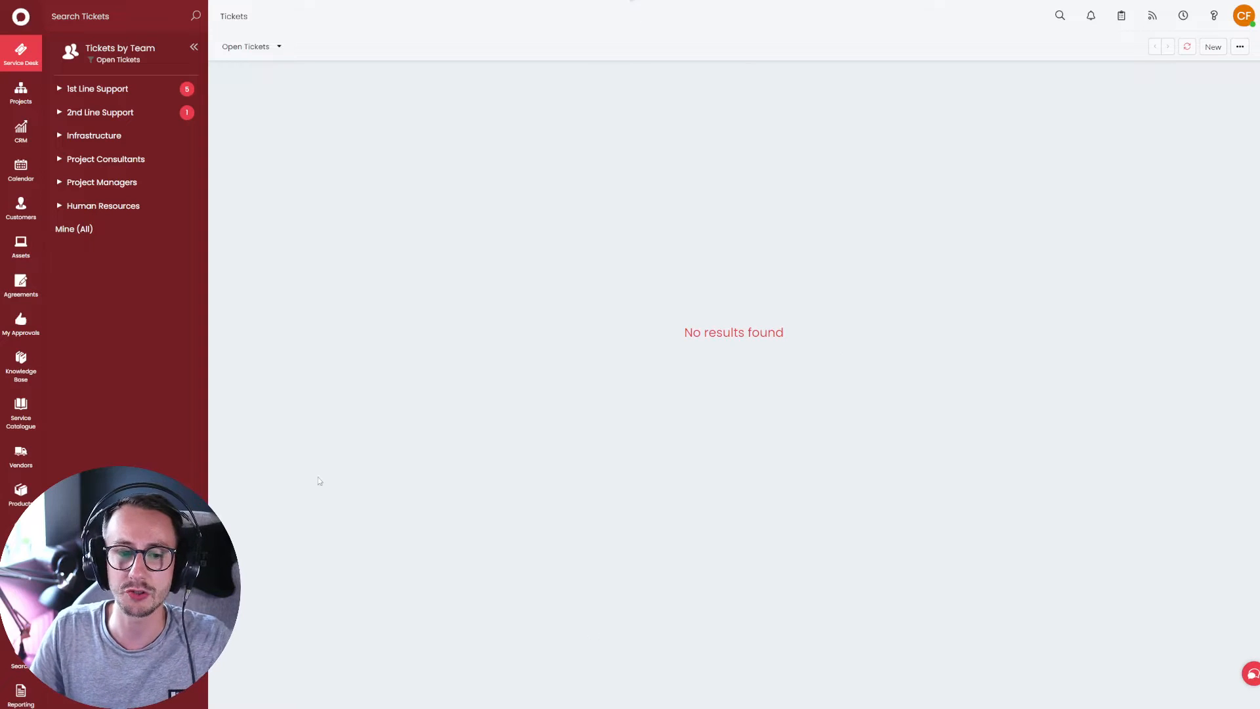
- Start a new mailbox from the incoming email configuration and look through the ticket types offered for new tickets created from it
{"action": "scroll", "coordinate": [21, 590], "scroll_direction": "down", "scroll_amount": 2}
{"action": "left_click", "coordinate": [20, 686]}
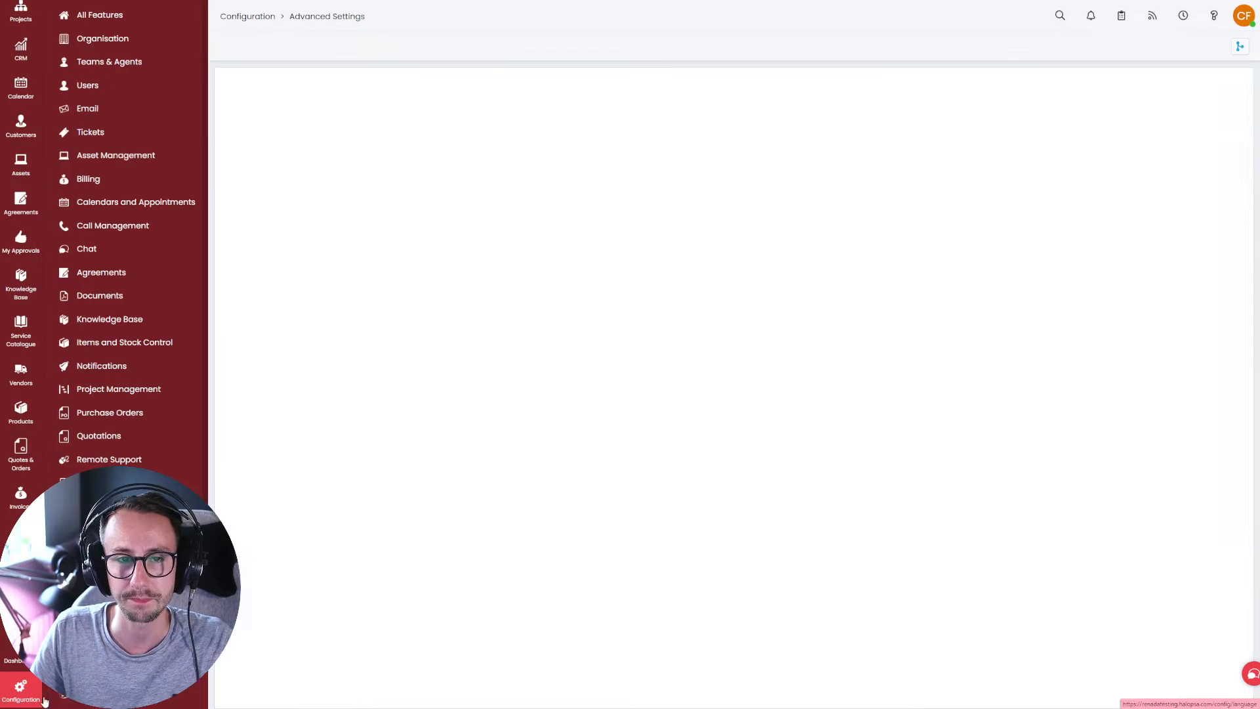
{"action": "left_click", "coordinate": [106, 116]}
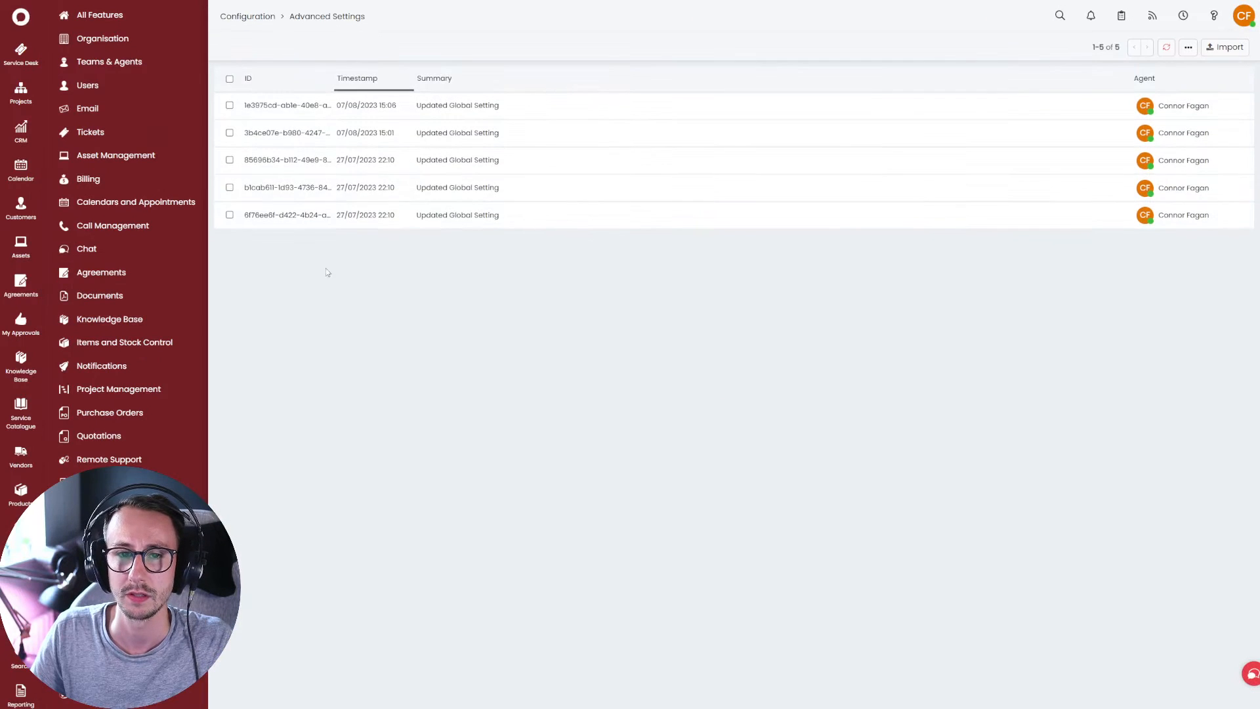
{"action": "left_click", "coordinate": [144, 115]}
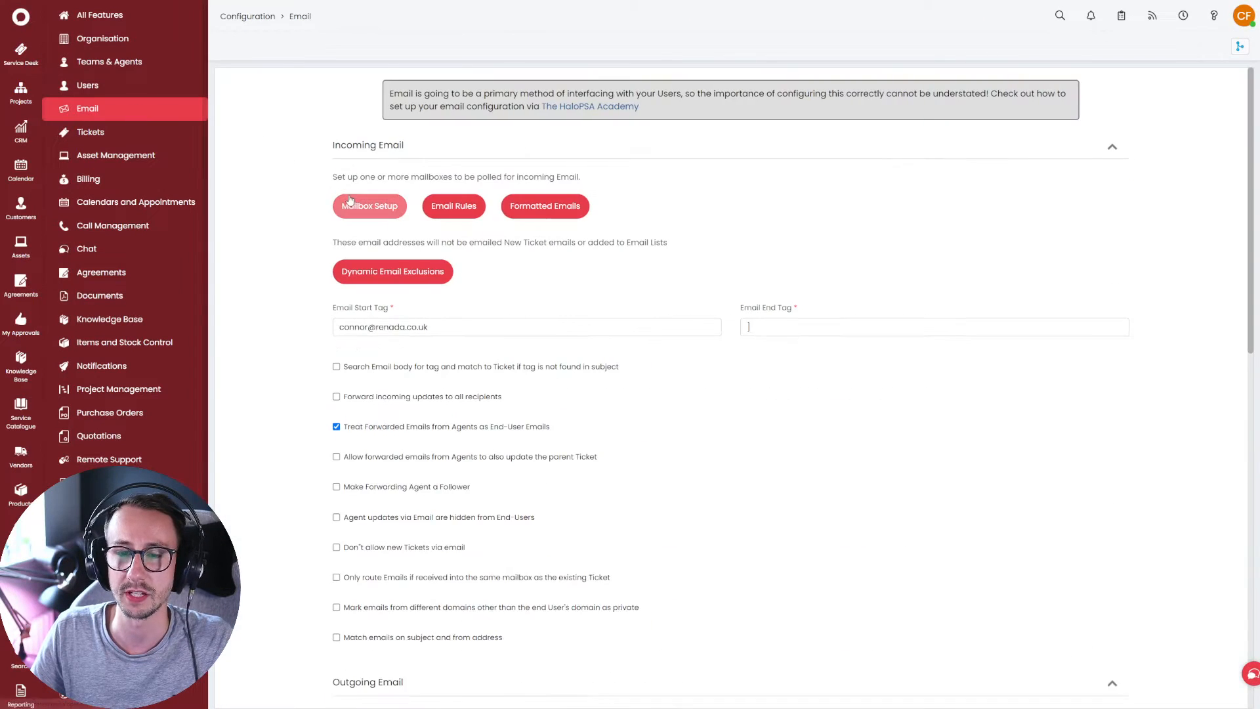
{"action": "left_click", "coordinate": [351, 200]}
{"action": "left_click", "coordinate": [734, 353]}
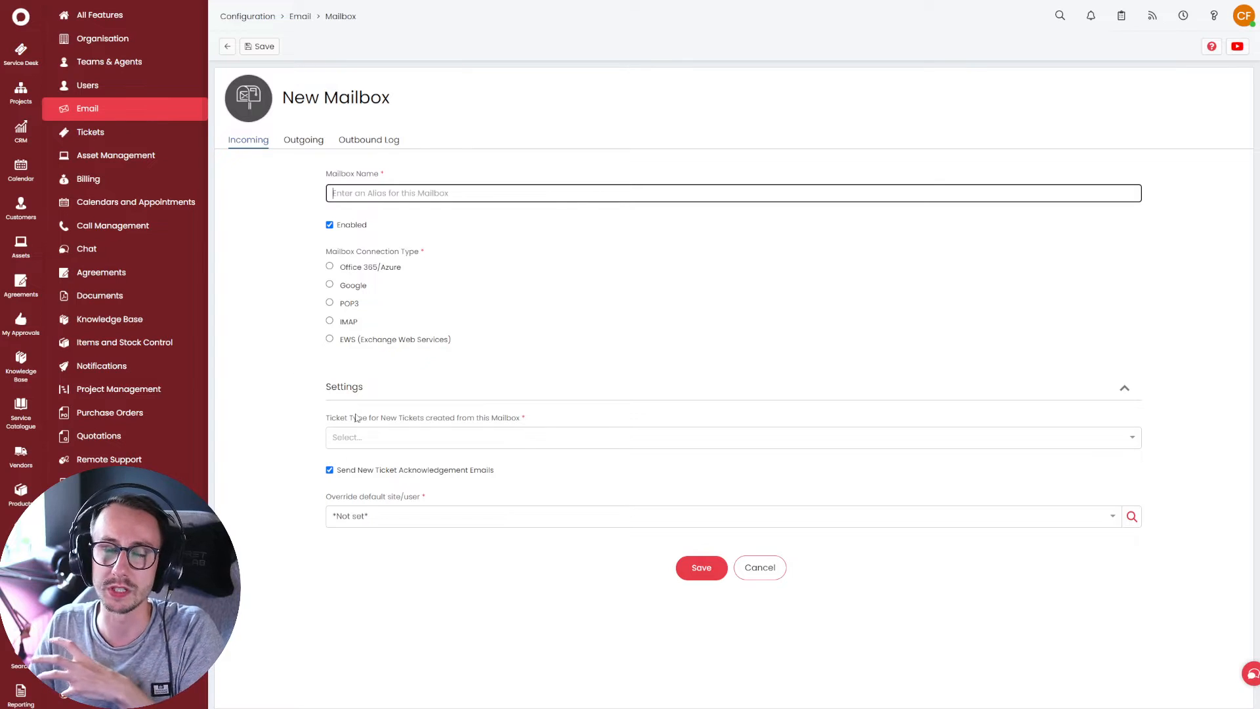
{"action": "left_click", "coordinate": [421, 439]}
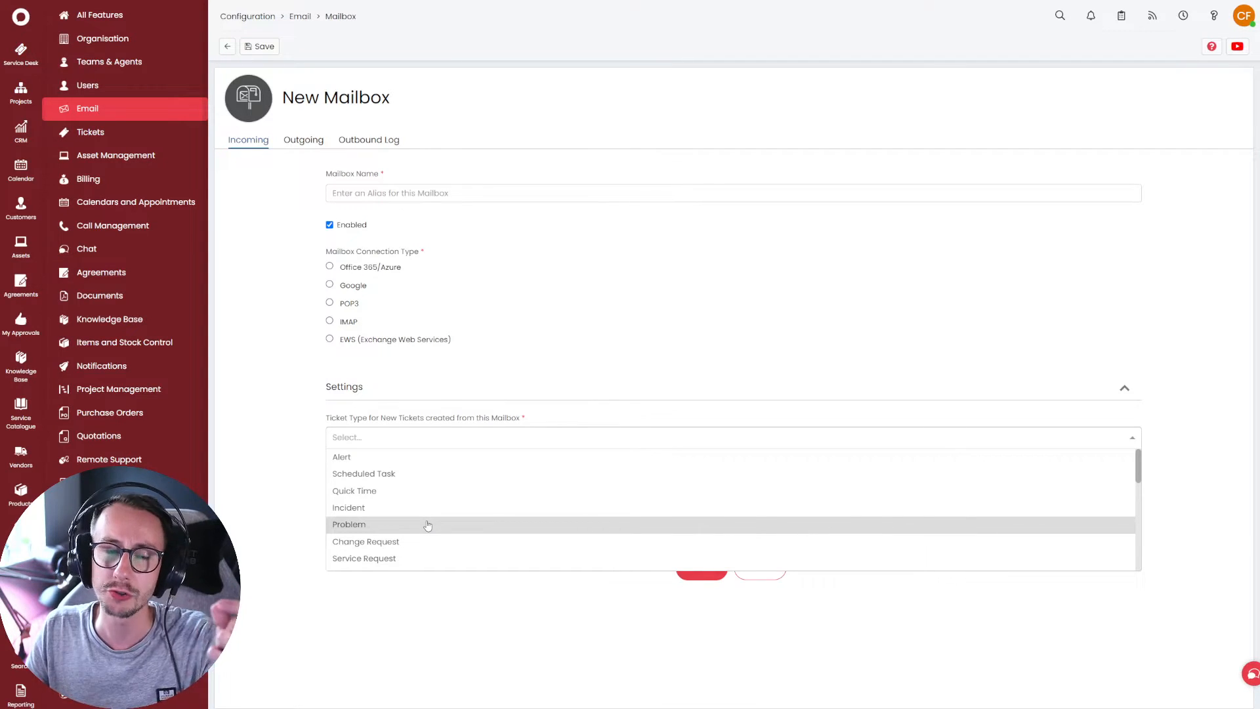
{"action": "left_click", "coordinate": [427, 473]}
- Start a new ticket in the Service Desk and look through the ticket types available for it
{"action": "left_click", "coordinate": [21, 53]}
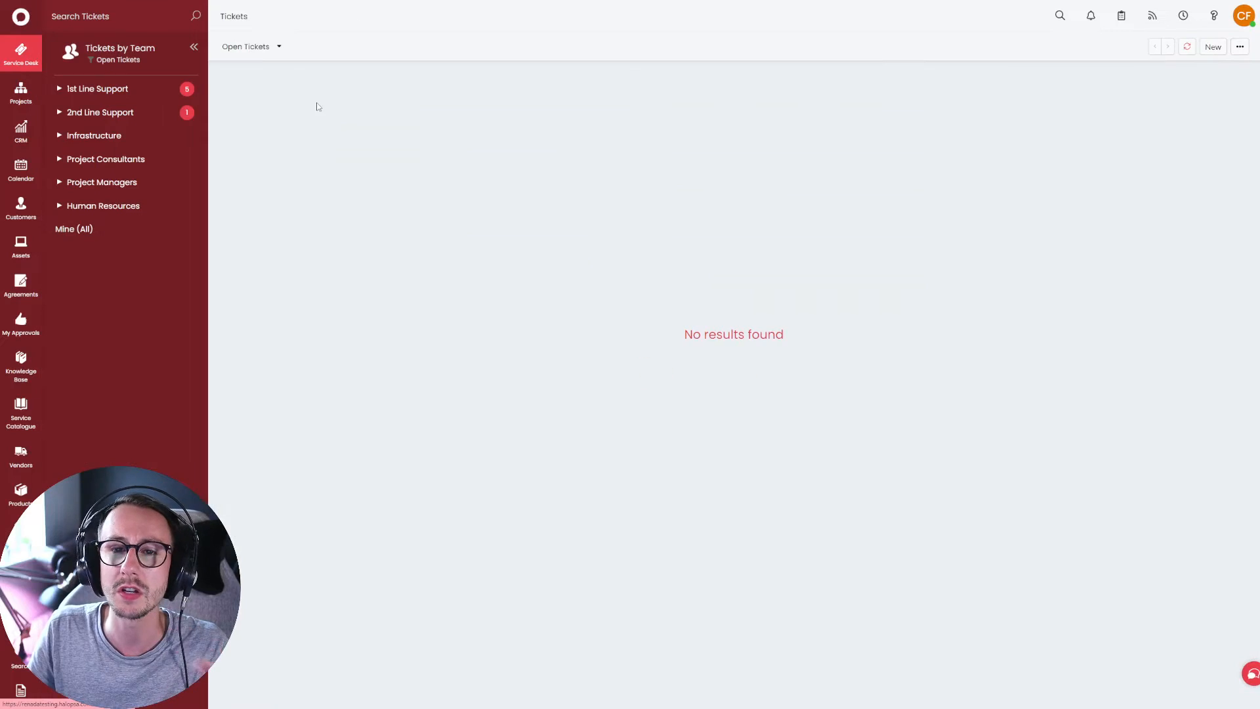
{"action": "left_click", "coordinate": [1213, 46]}
{"action": "left_click", "coordinate": [1177, 64]}
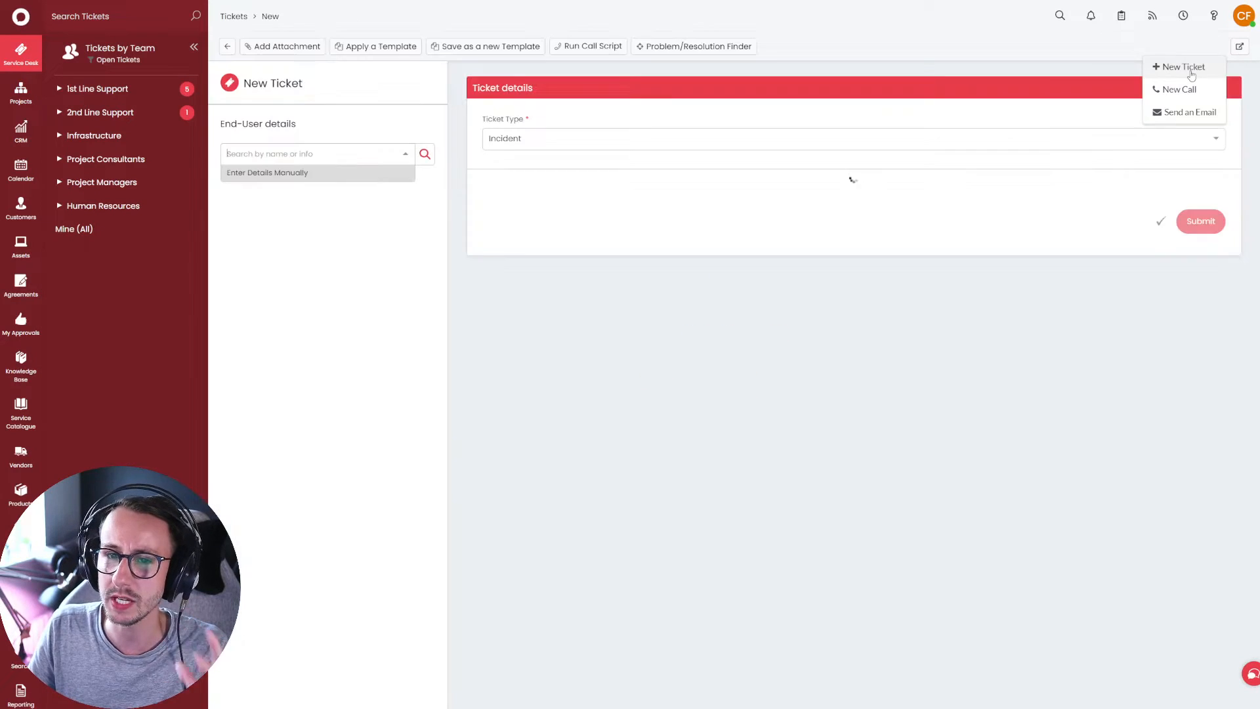
{"action": "left_click", "coordinate": [602, 138]}
{"action": "scroll", "coordinate": [602, 220], "scroll_direction": "down", "scroll_amount": 3}
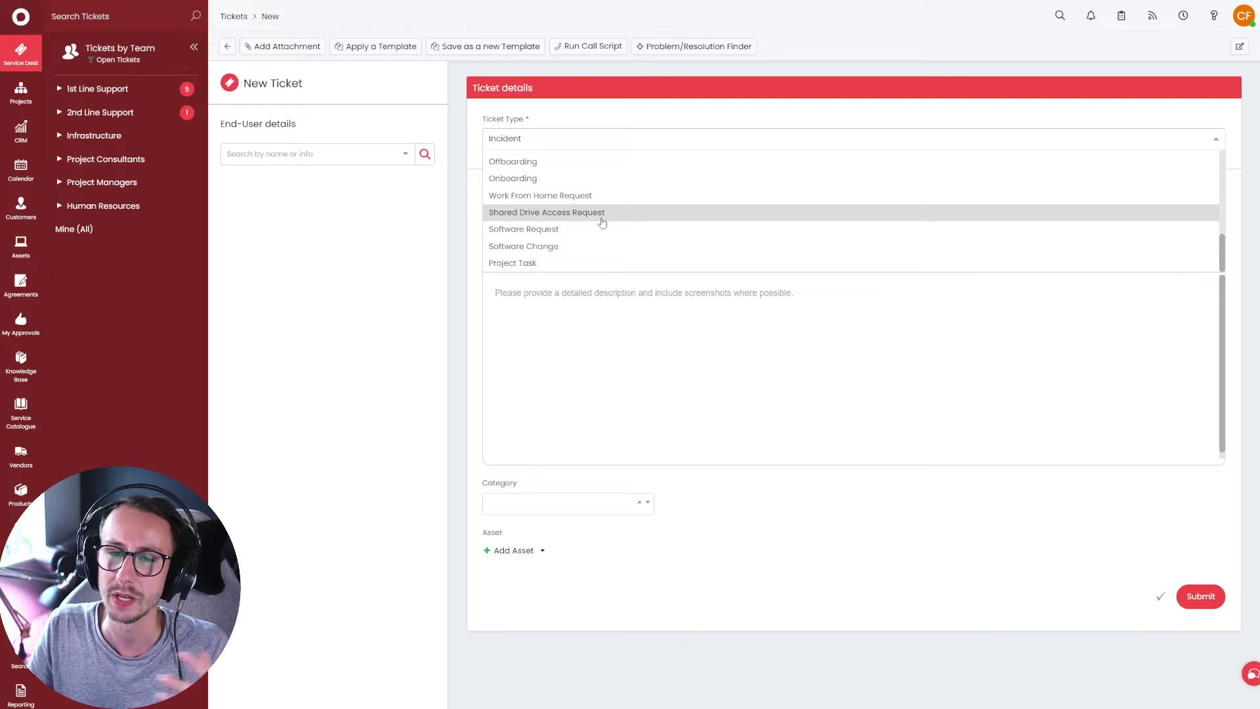
{"action": "scroll", "coordinate": [602, 222], "scroll_direction": "up", "scroll_amount": 3}
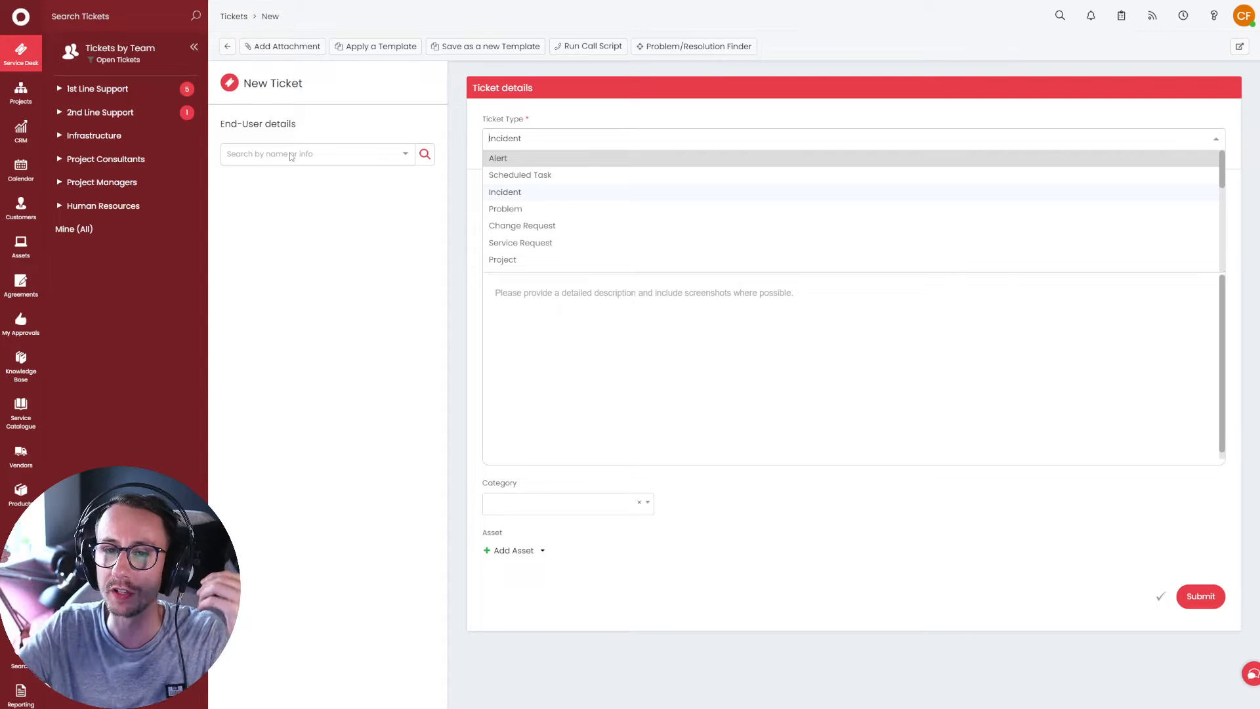
- Open the Service Desk area in the ticket areas configuration and examine which filters apply to it
{"action": "scroll", "coordinate": [14, 653], "scroll_direction": "down", "scroll_amount": 1}
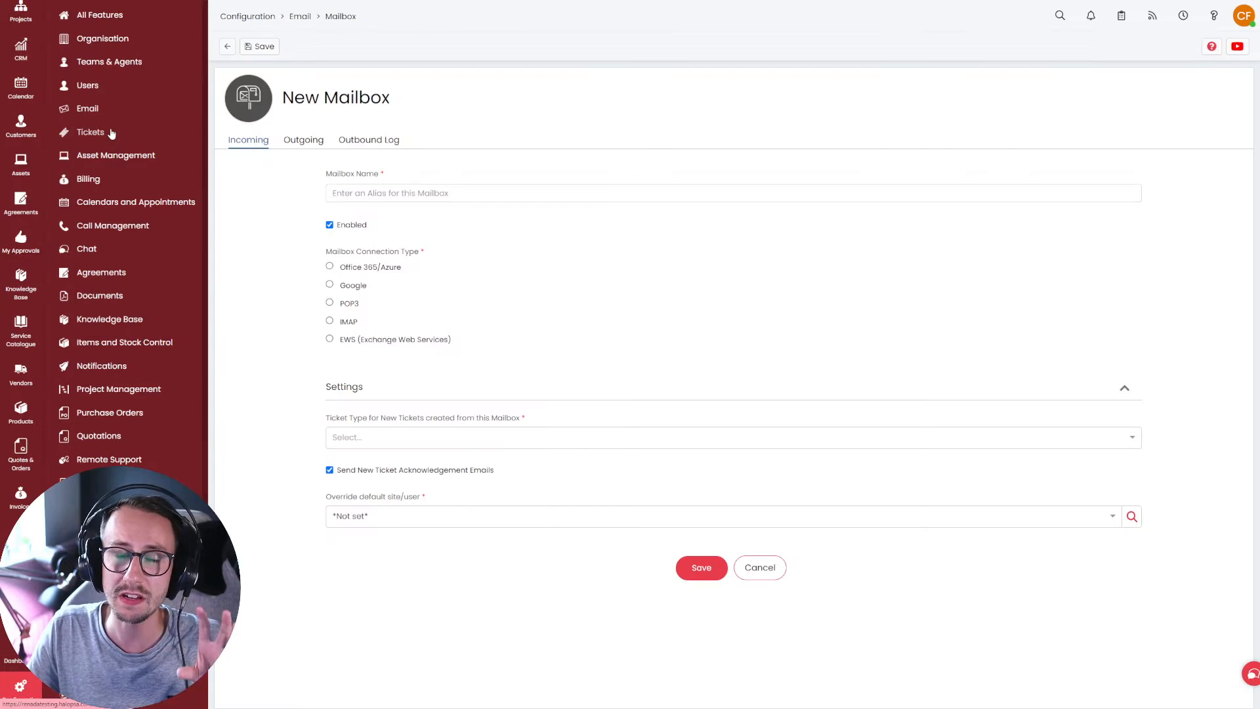
{"action": "left_click", "coordinate": [91, 132]}
{"action": "left_click", "coordinate": [125, 342]}
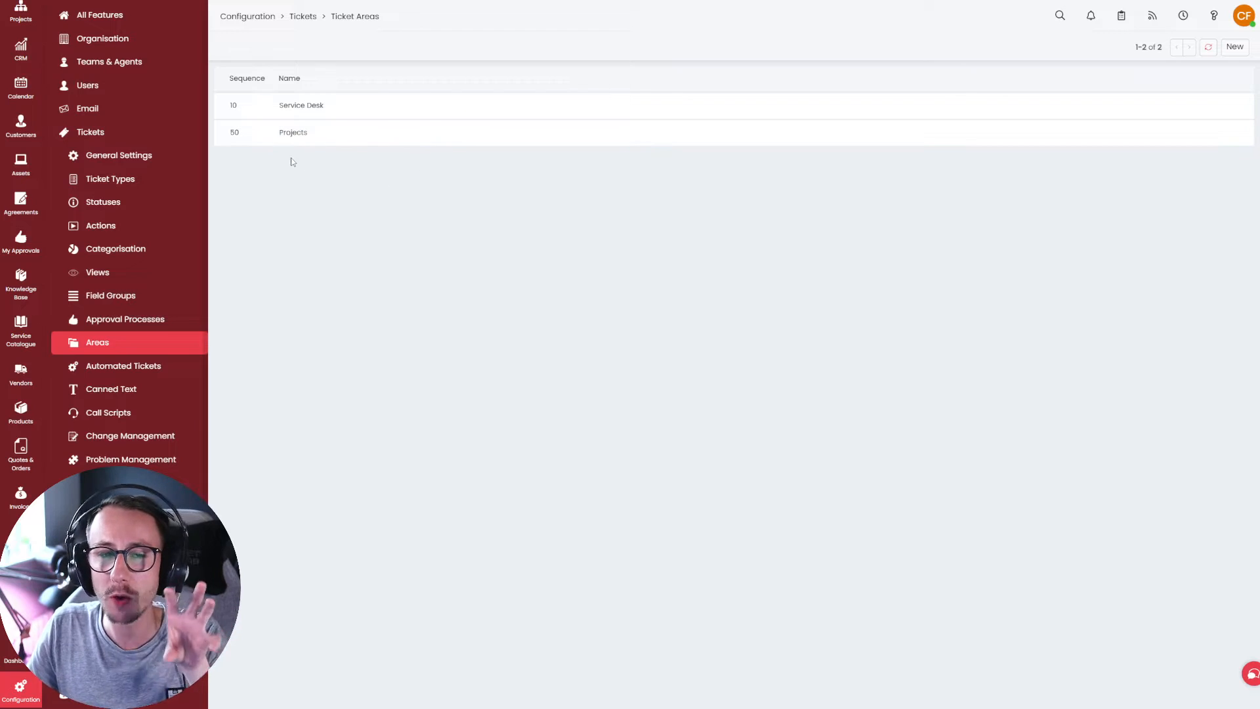
{"action": "scroll", "coordinate": [21, 126], "scroll_direction": "up", "scroll_amount": 2}
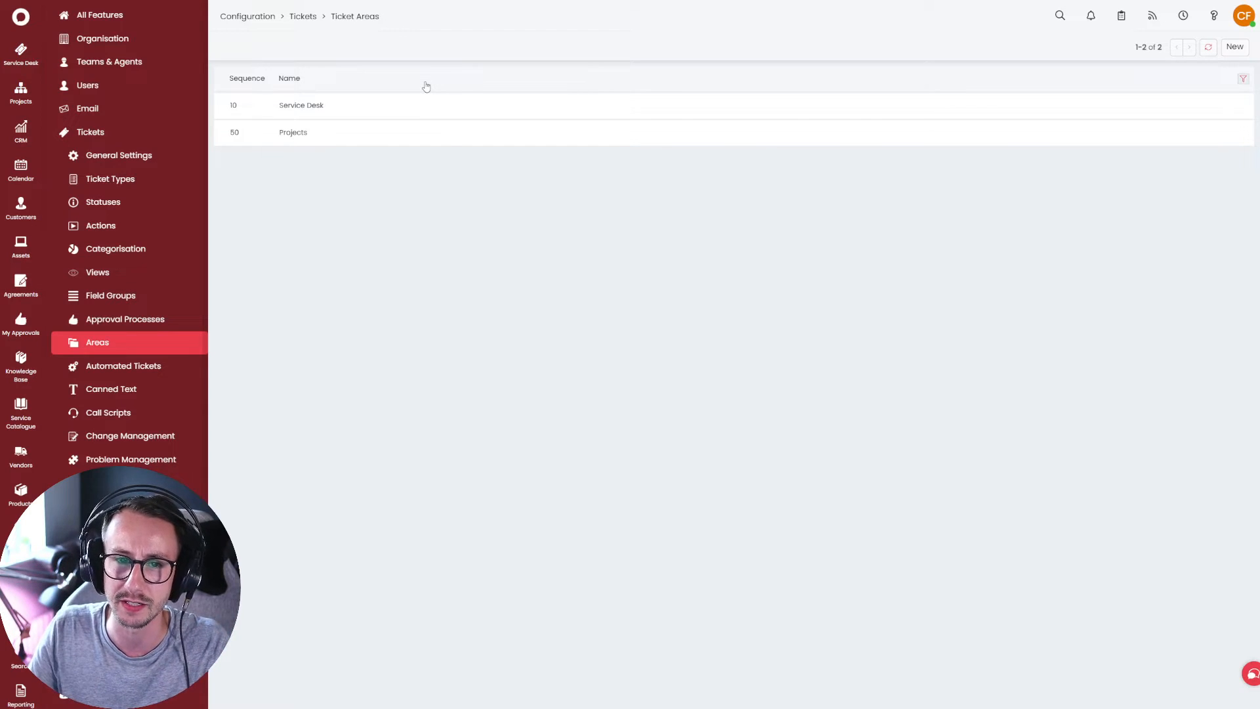
{"action": "left_click", "coordinate": [373, 119]}
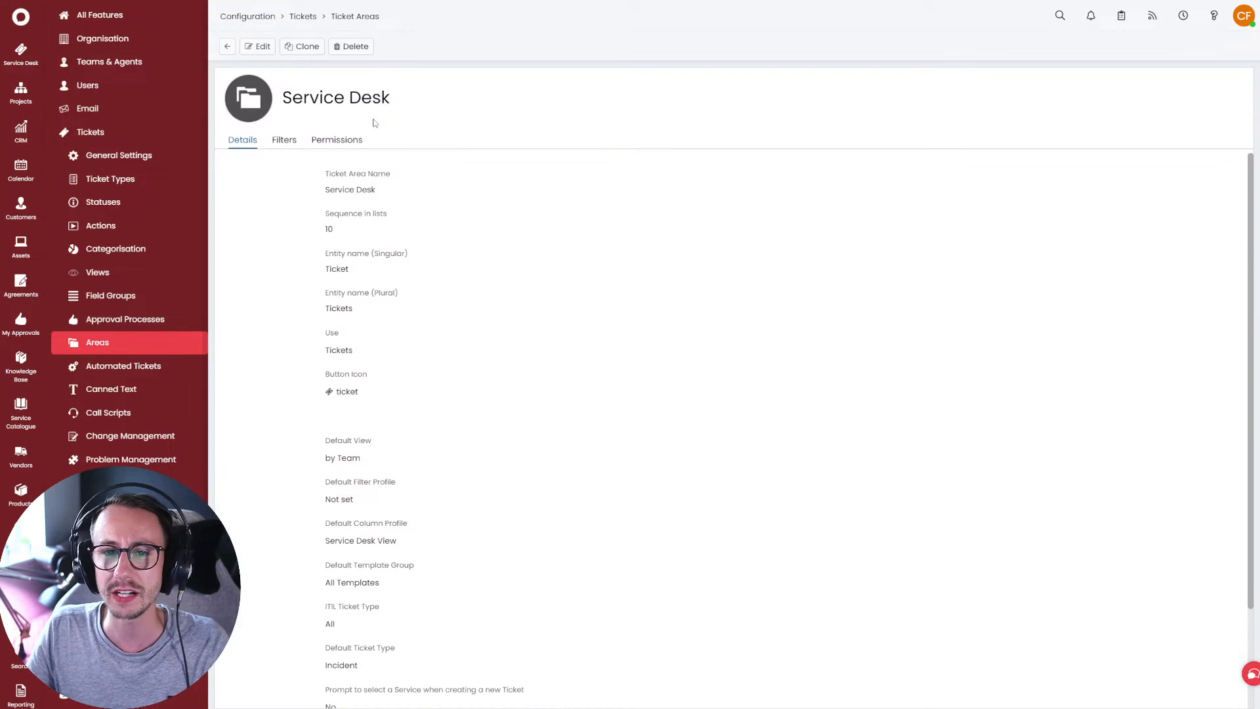
{"action": "left_click", "coordinate": [282, 140]}
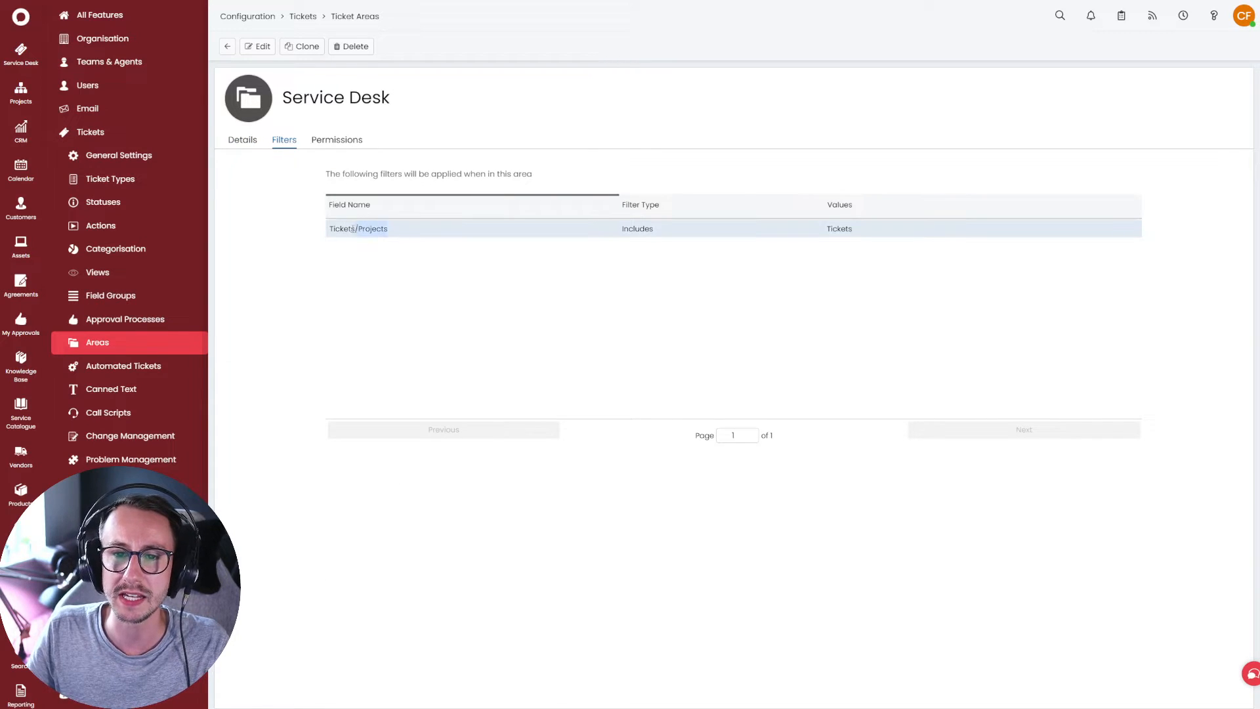
{"action": "left_click_drag", "start_coordinate": [354, 228], "coordinate": [655, 233]}
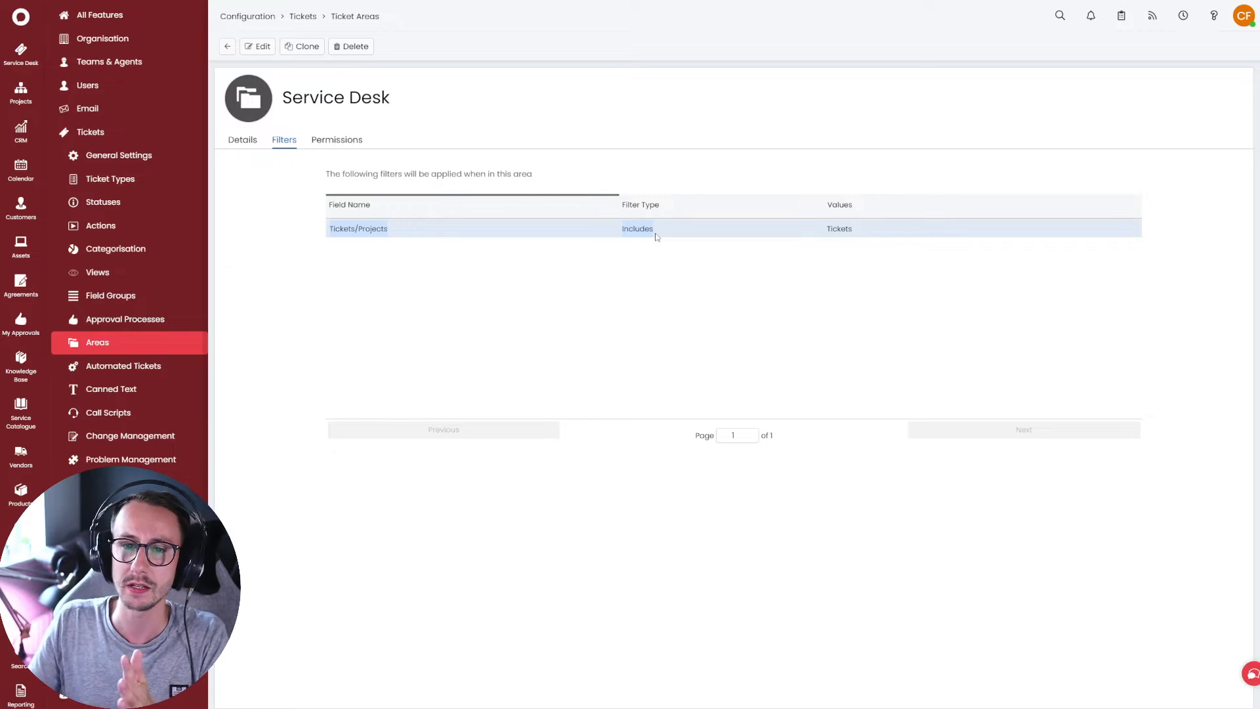
- Start editing the Service Desk area and remove its Tickets/Projects filter
{"action": "left_click", "coordinate": [258, 46]}
{"action": "double_click", "coordinate": [839, 240]}
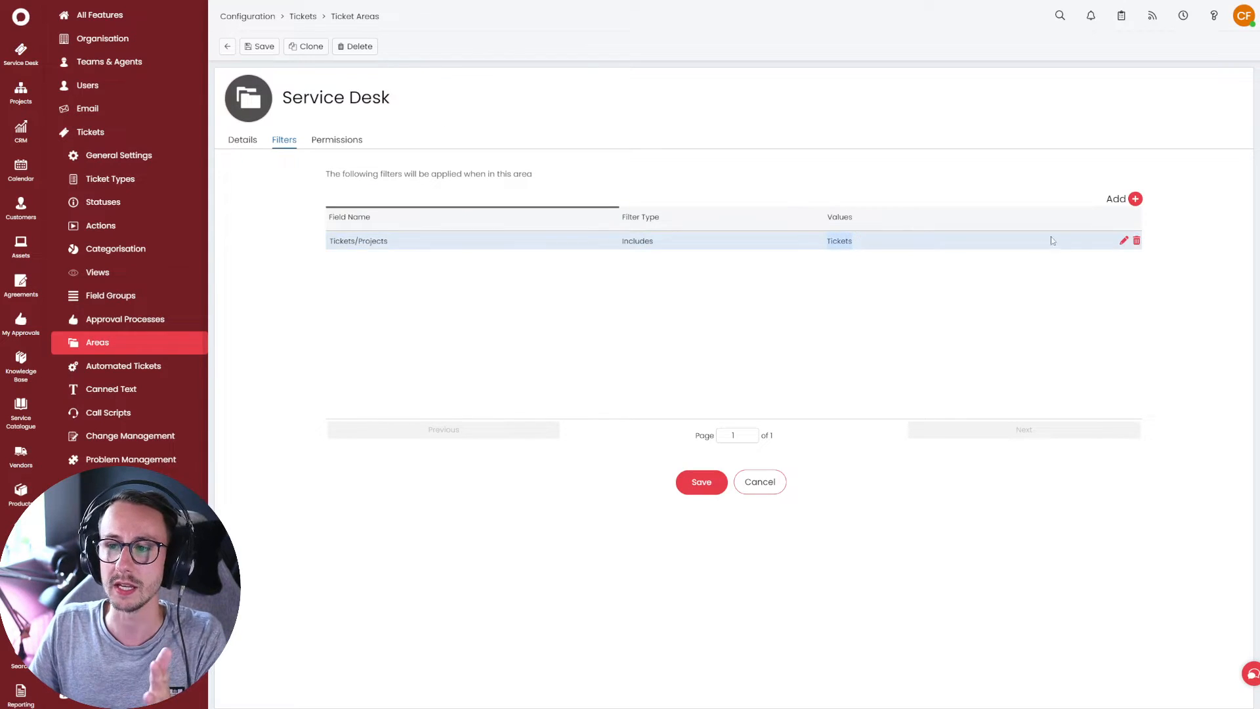
{"action": "left_click", "coordinate": [1136, 241]}
- Draft a filter criterion on Tickets/Projects with filter type Includes and value Tickets, and discard it
{"action": "left_click", "coordinate": [1133, 198]}
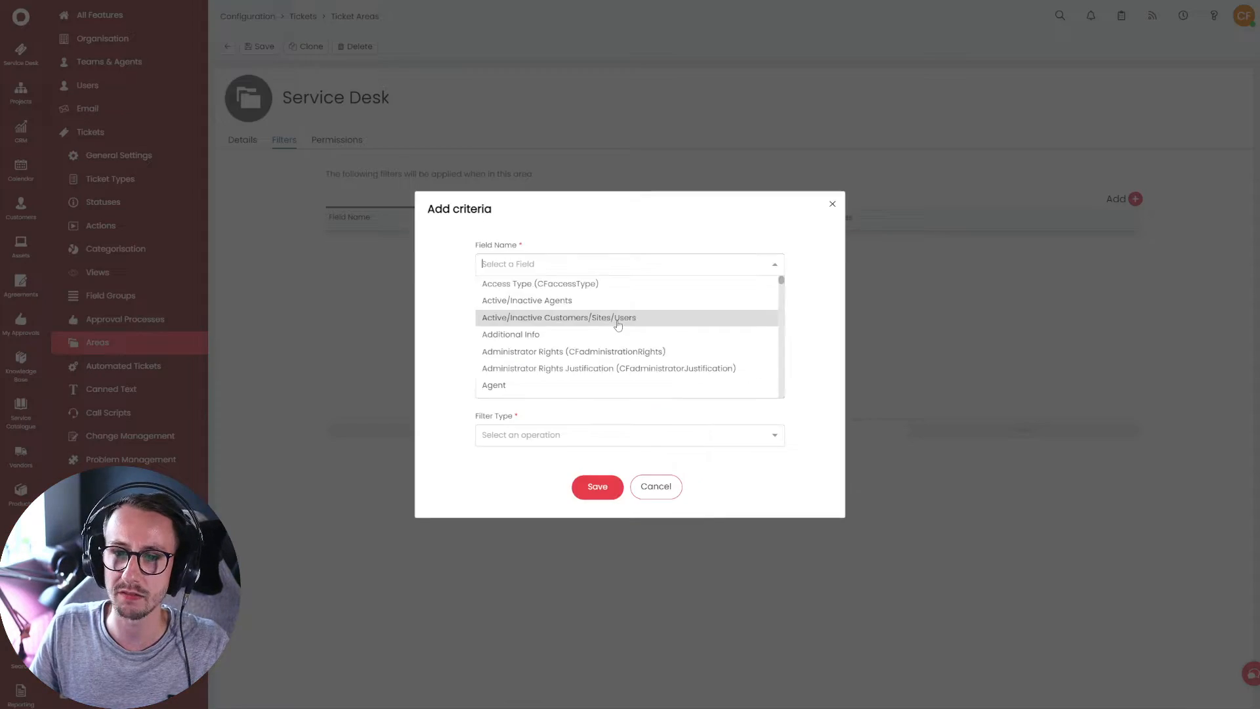
{"action": "type", "text": "ticket"}
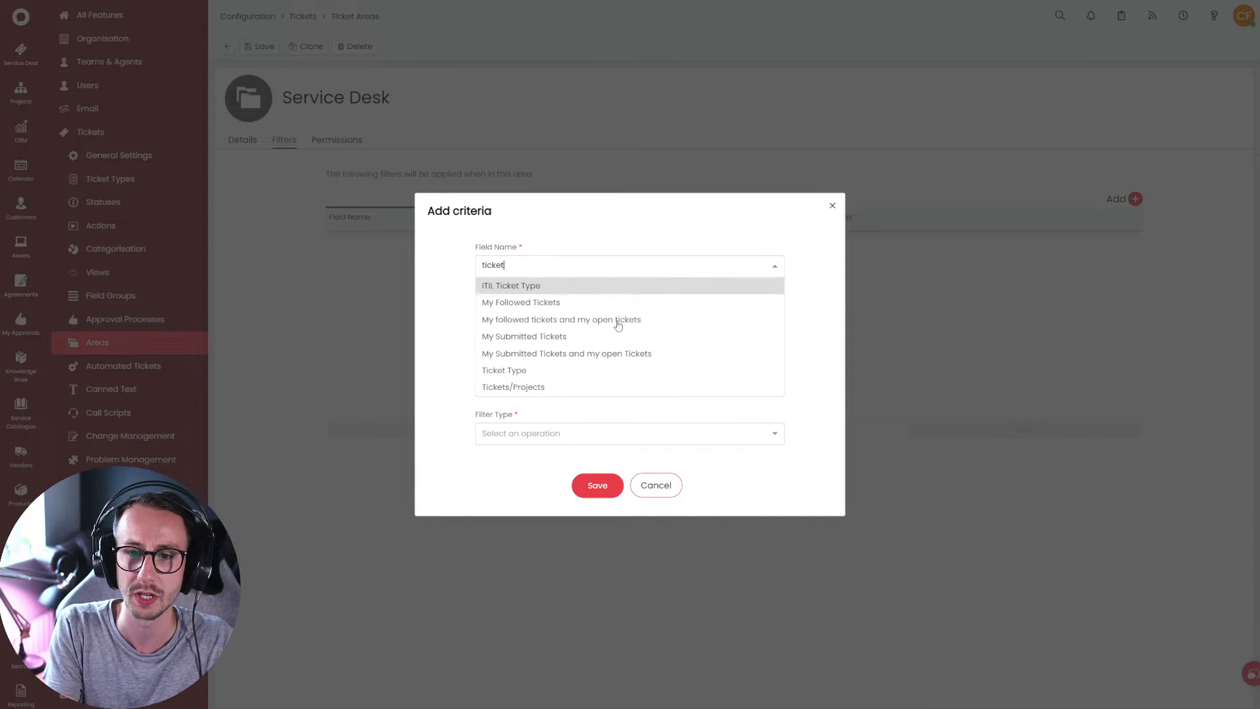
{"action": "left_click", "coordinate": [563, 387]}
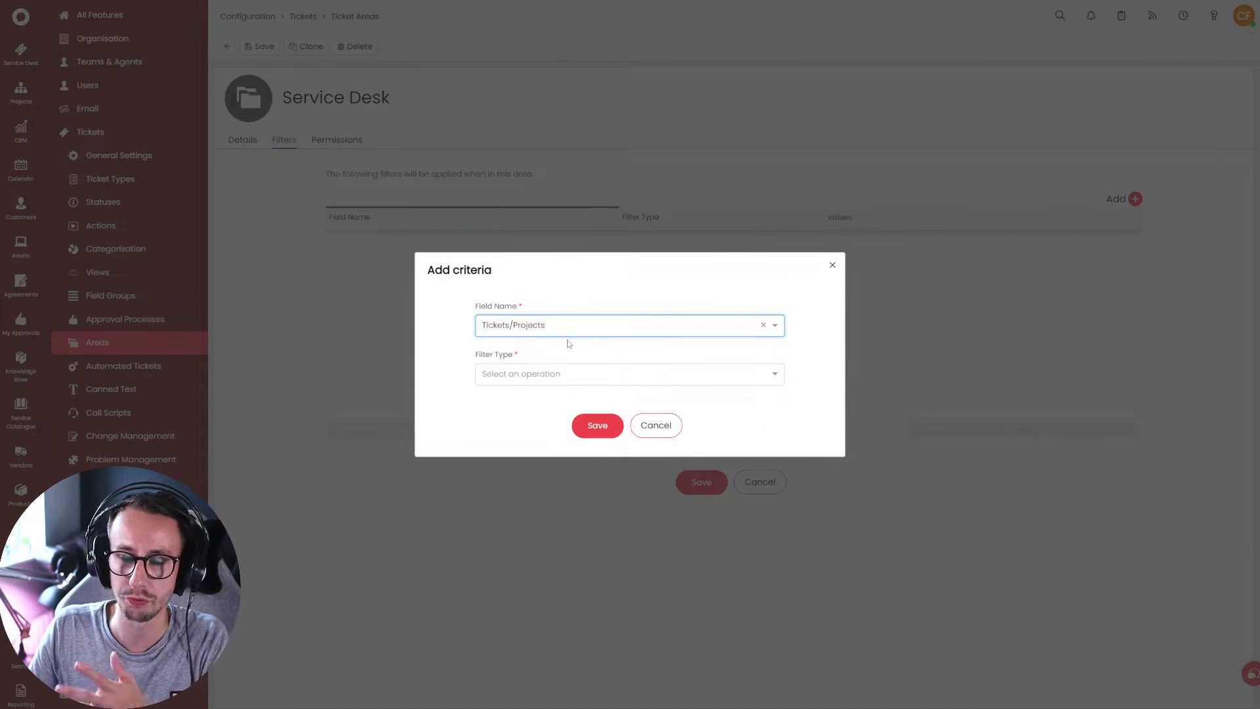
{"action": "left_click", "coordinate": [562, 379]}
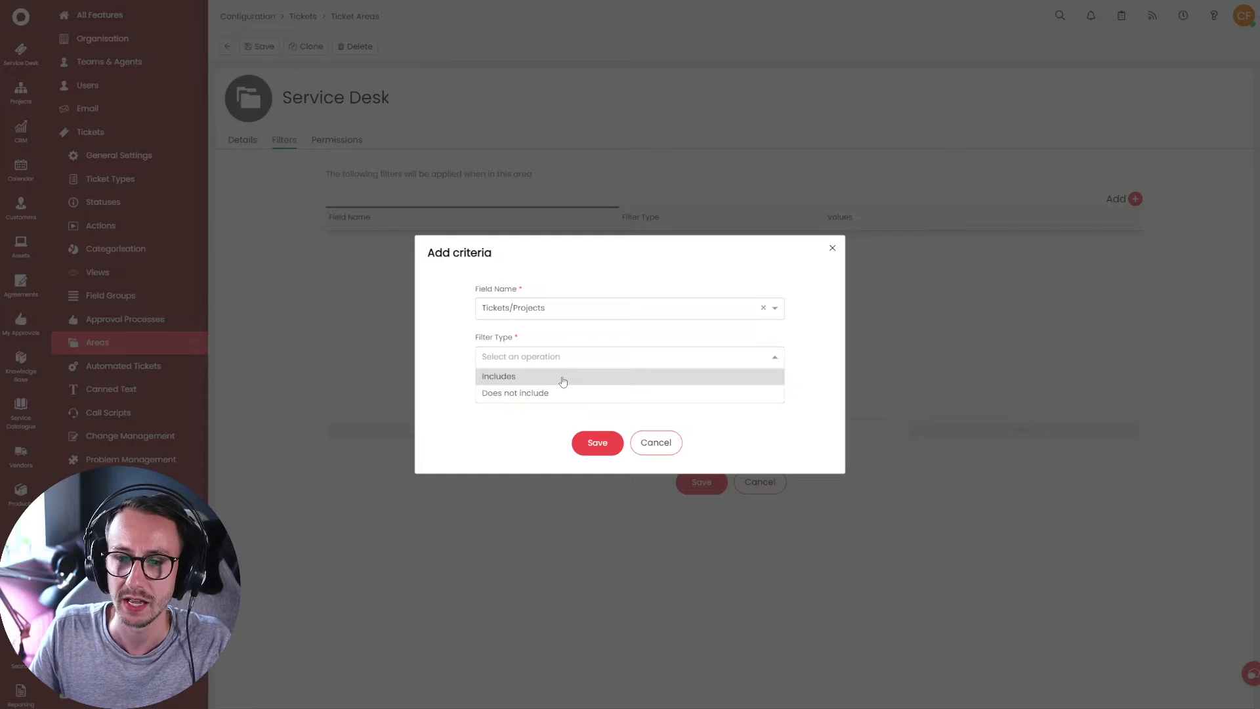
{"action": "left_click", "coordinate": [562, 380]}
{"action": "left_click", "coordinate": [557, 400]}
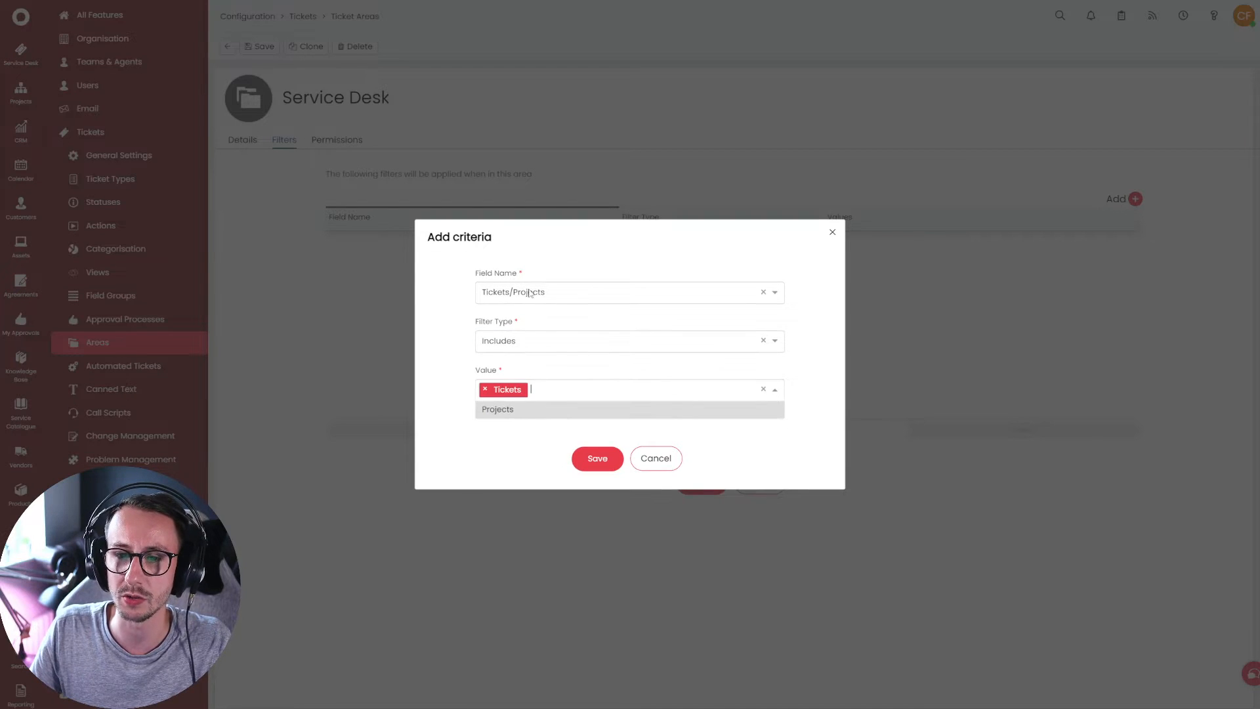
{"action": "left_click", "coordinate": [444, 313]}
{"action": "left_click", "coordinate": [655, 456]}
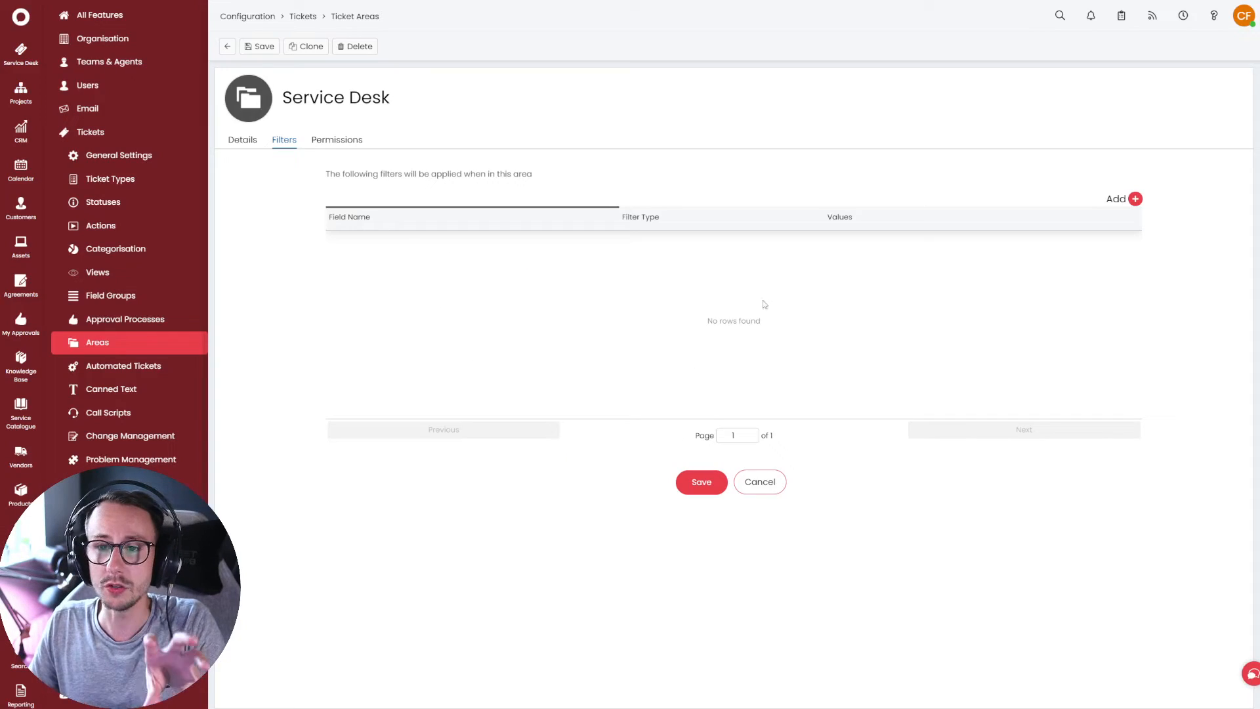
- Draft a filter criterion on Ticket Type with filter type Includes and value Incident, and discard it
{"action": "left_click", "coordinate": [1134, 199]}
{"action": "left_click", "coordinate": [544, 321]}
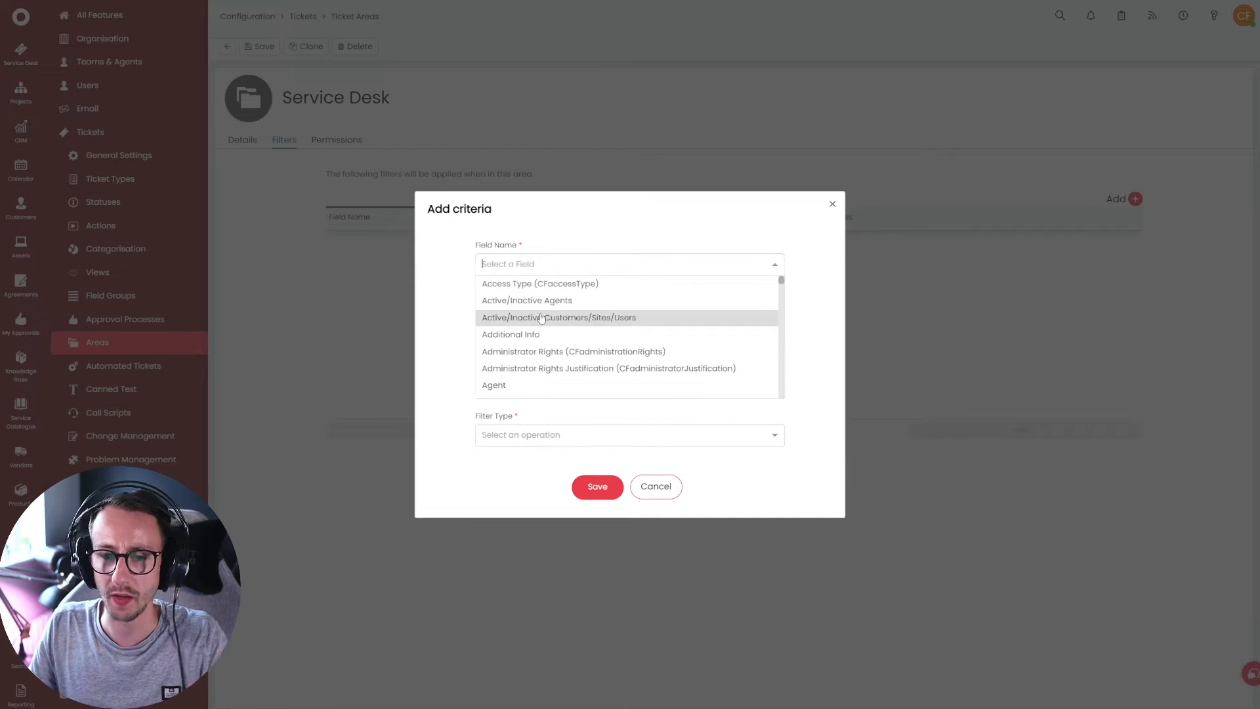
{"action": "type", "text": "ticket"}
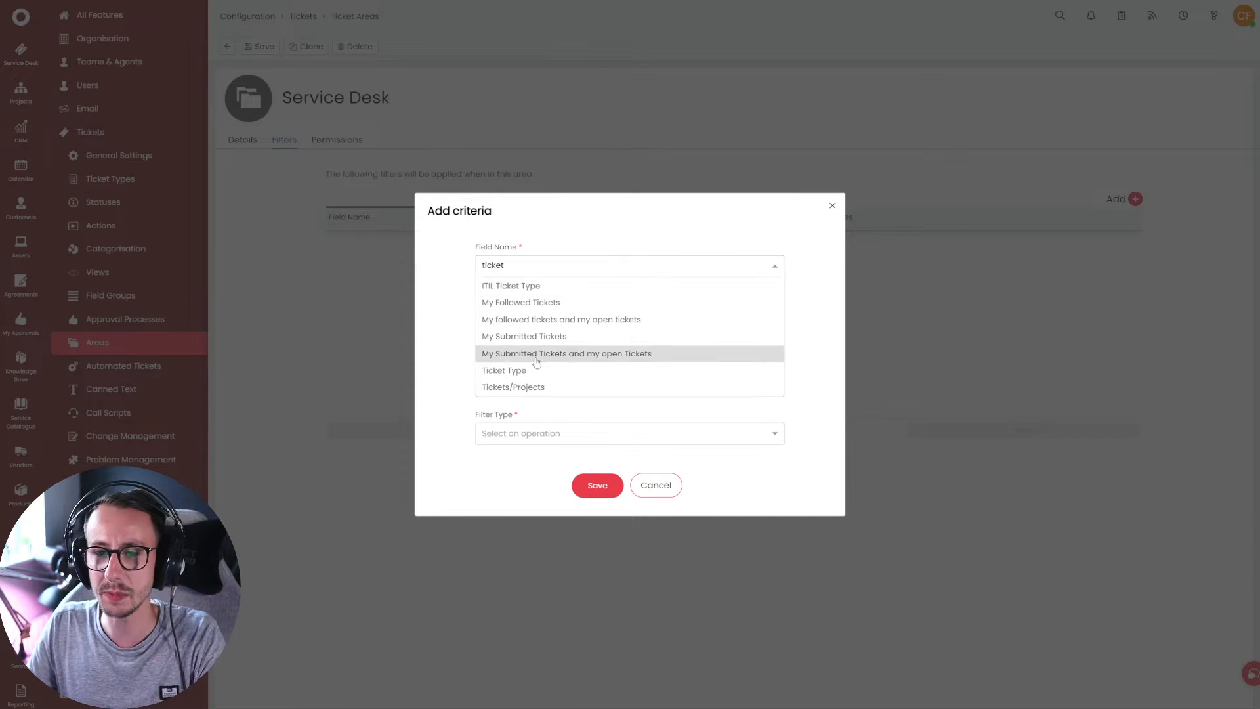
{"action": "left_click", "coordinate": [534, 372]}
{"action": "left_click", "coordinate": [534, 374]}
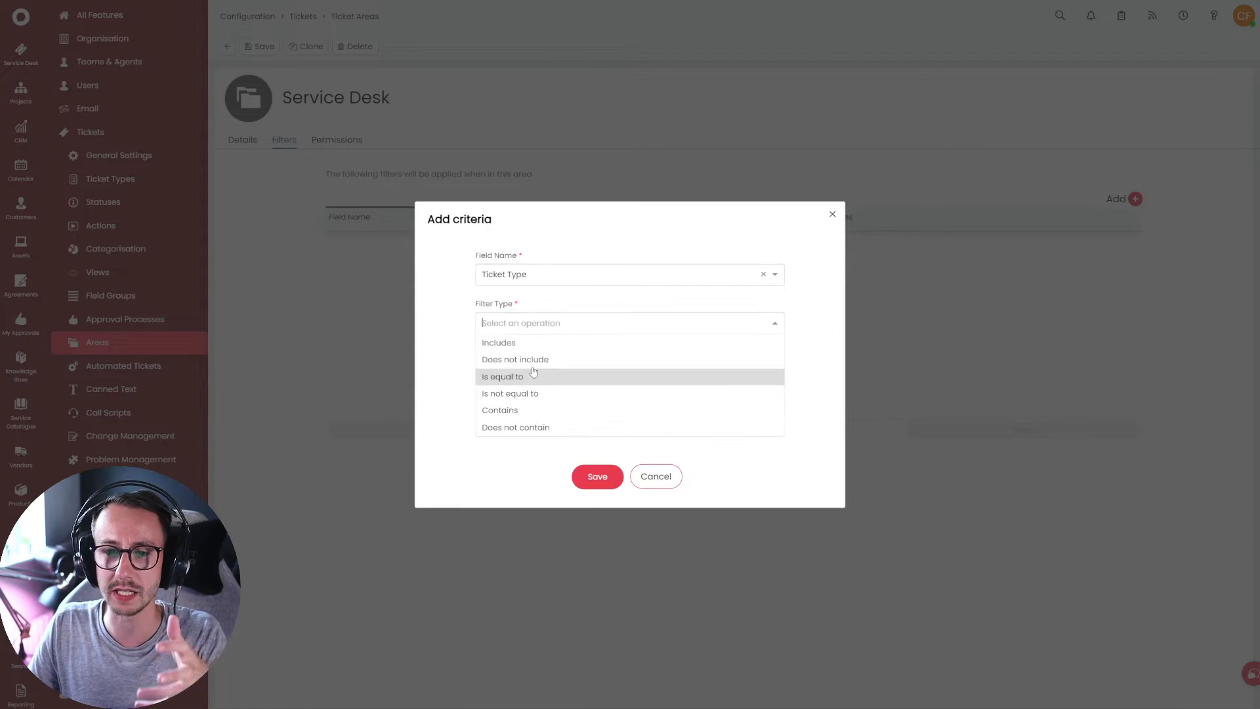
{"action": "left_click", "coordinate": [541, 375]}
{"action": "left_click", "coordinate": [529, 397]}
{"action": "left_click", "coordinate": [529, 407]}
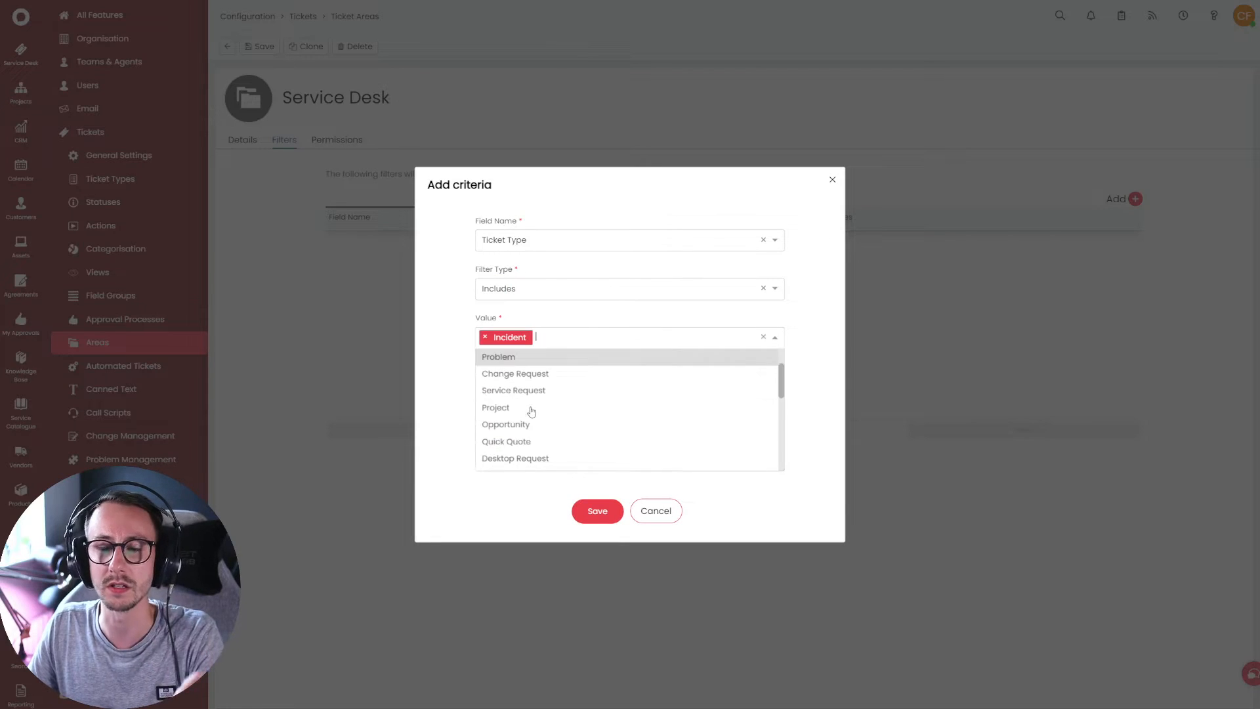
{"action": "left_click", "coordinate": [661, 495]}
{"action": "left_click", "coordinate": [671, 450]}
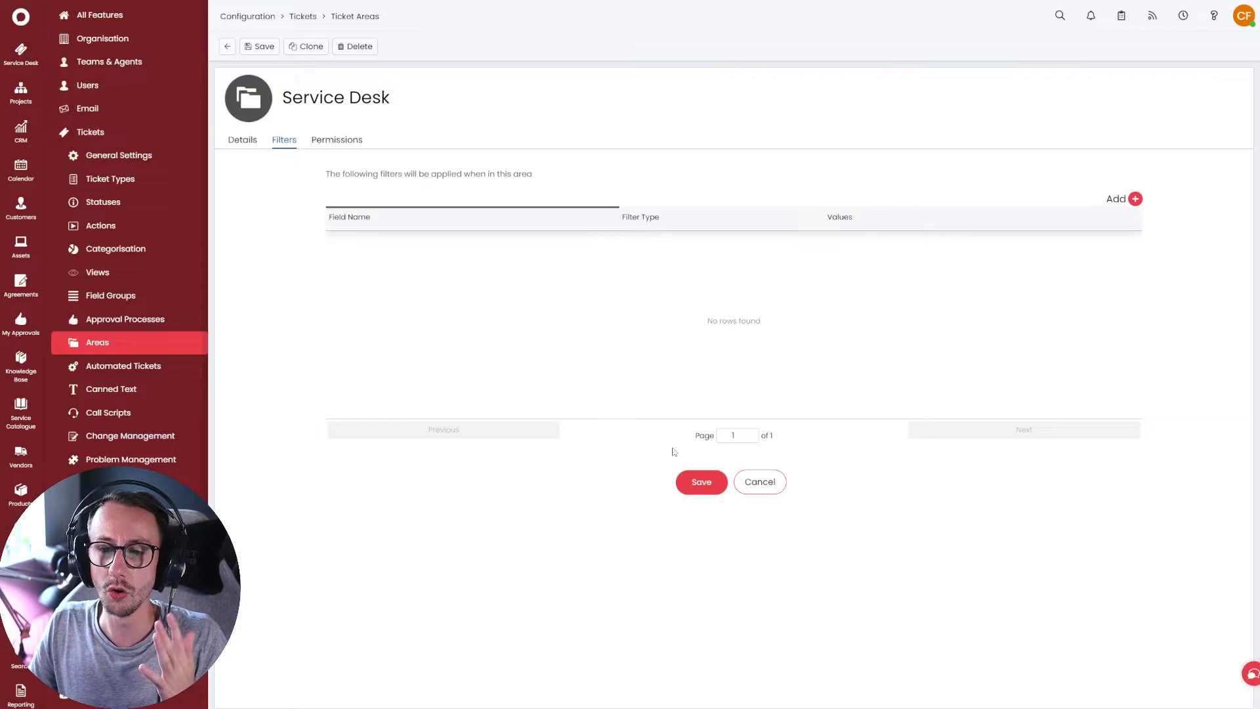
- Draft an ITIL Ticket Type criterion with filter type Includes, view its possible values, and discard all edits to the Service Desk area
{"action": "left_click", "coordinate": [1135, 199]}
{"action": "left_click", "coordinate": [643, 332]}
{"action": "type", "text": "iti"}
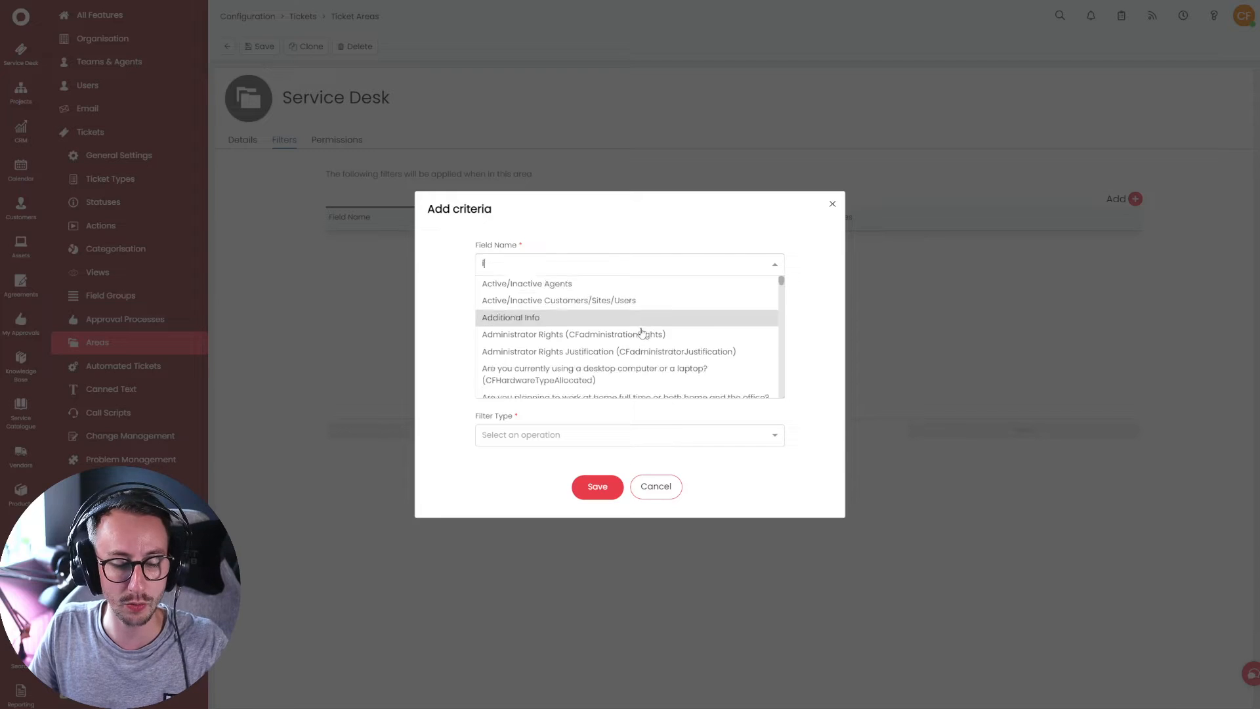
{"action": "left_click", "coordinate": [574, 378]}
{"action": "left_click", "coordinate": [571, 317]}
{"action": "left_click", "coordinate": [566, 354]}
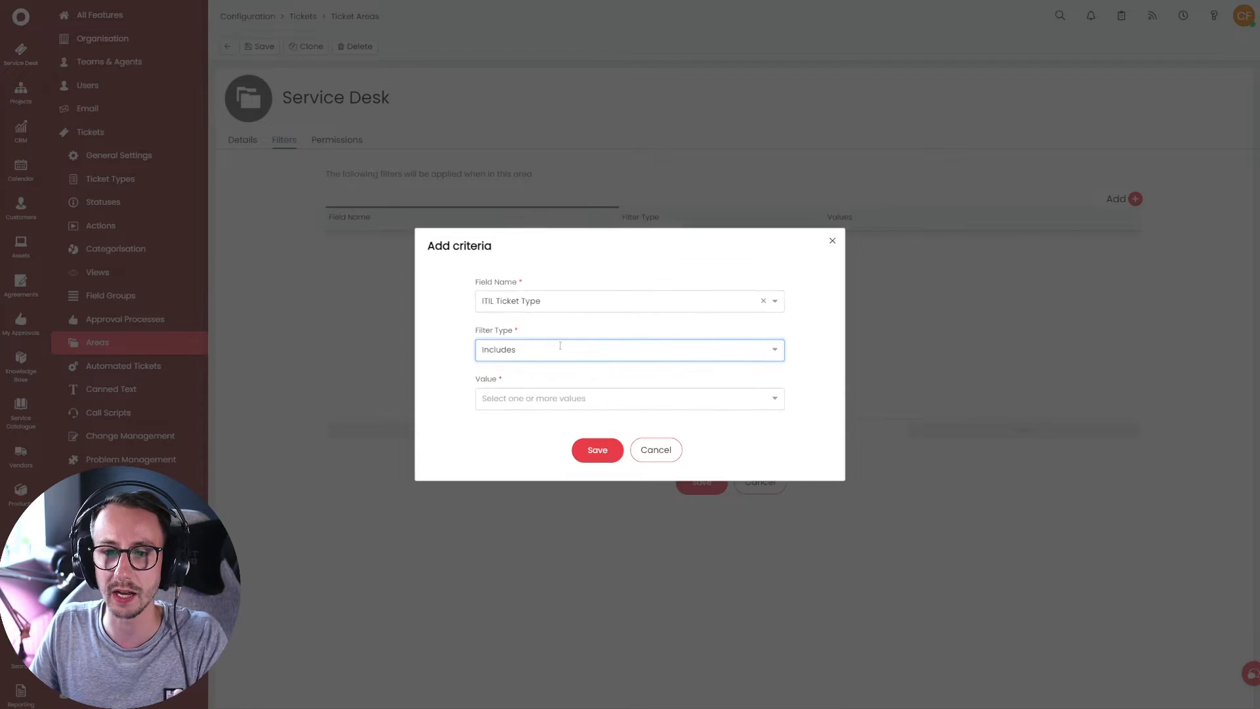
{"action": "left_click", "coordinate": [556, 396]}
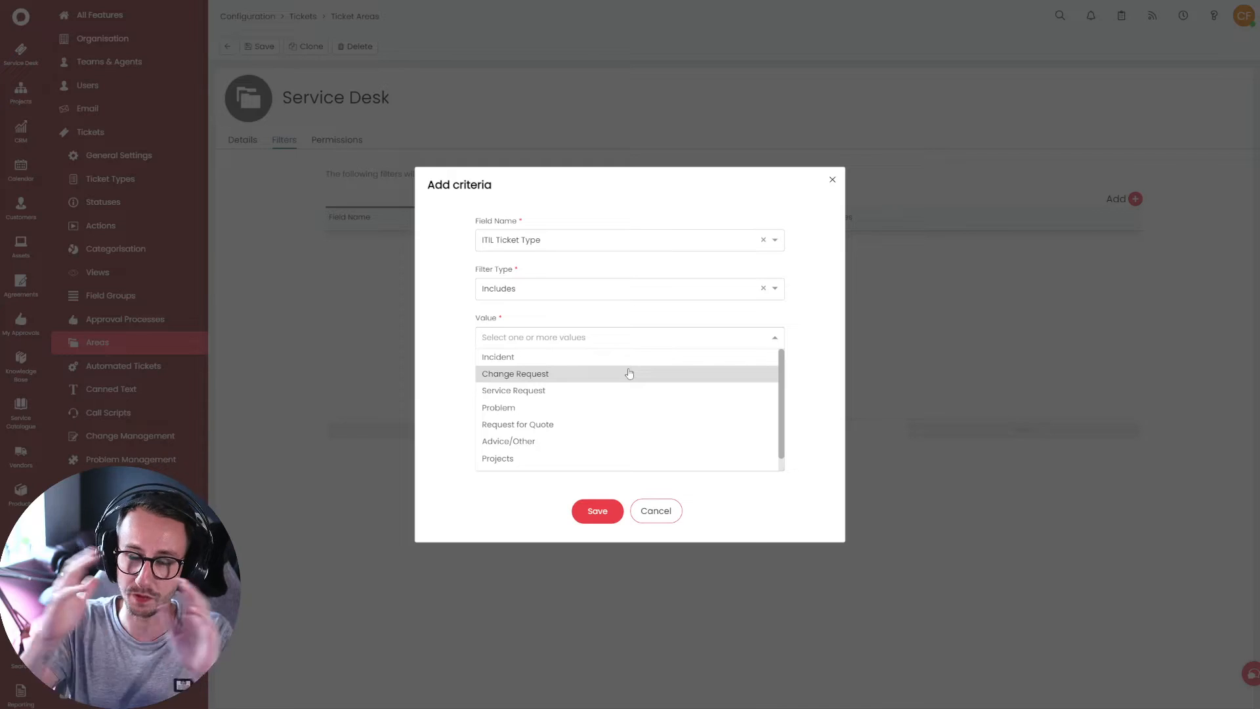
{"action": "left_click", "coordinate": [656, 511]}
{"action": "left_click", "coordinate": [760, 481]}
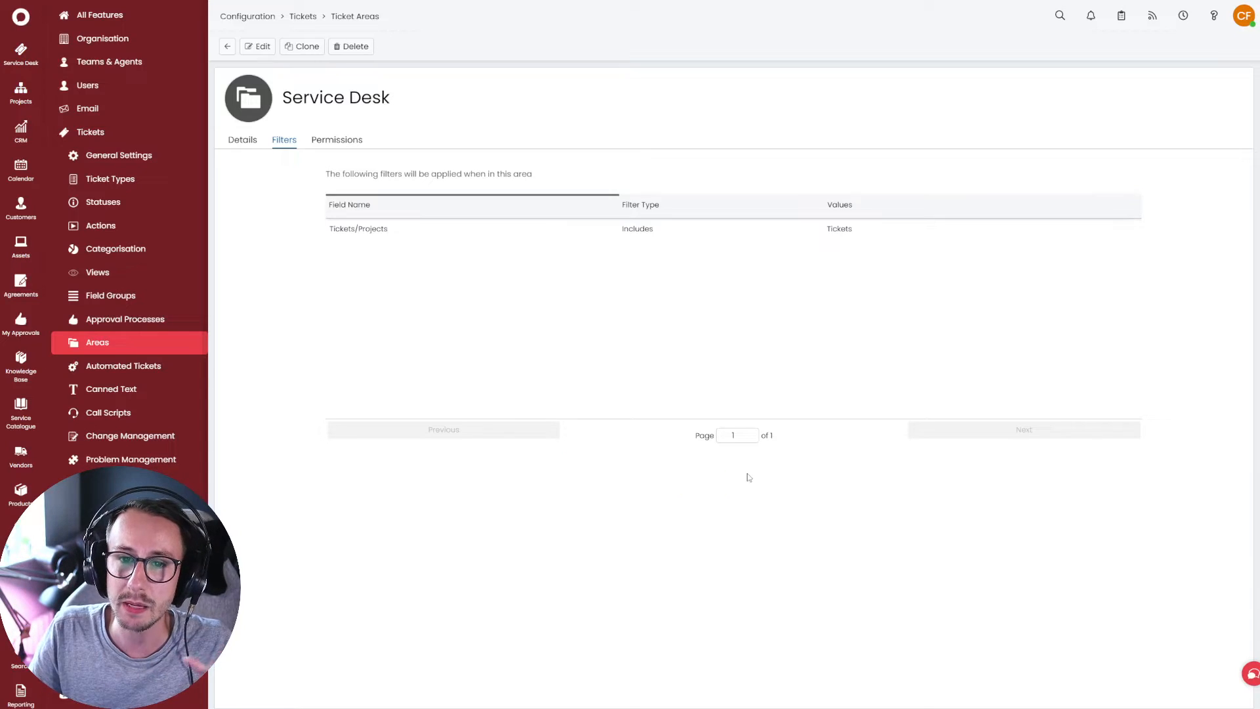
- Return to the ticket areas list, open the Projects area and examine its filters
{"action": "left_click", "coordinate": [228, 48]}
{"action": "left_click", "coordinate": [301, 129]}
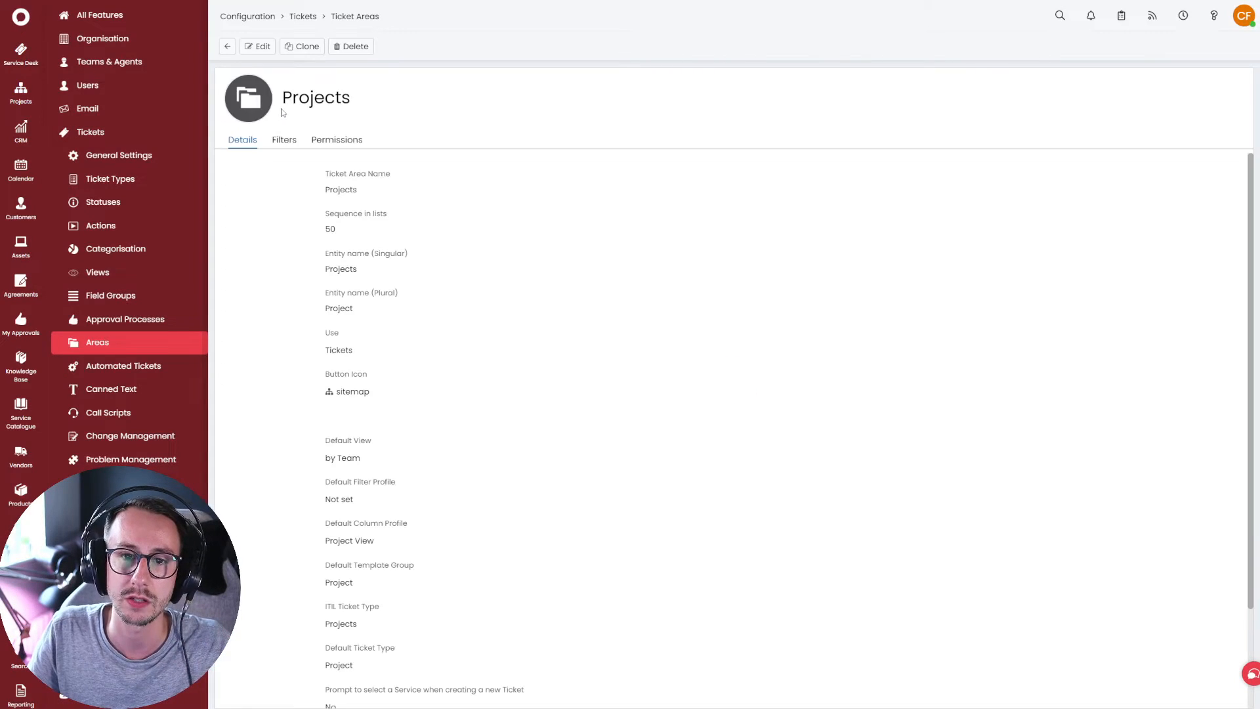
{"action": "left_click_drag", "start_coordinate": [408, 276], "coordinate": [876, 242]}
{"action": "left_click", "coordinate": [282, 140]}
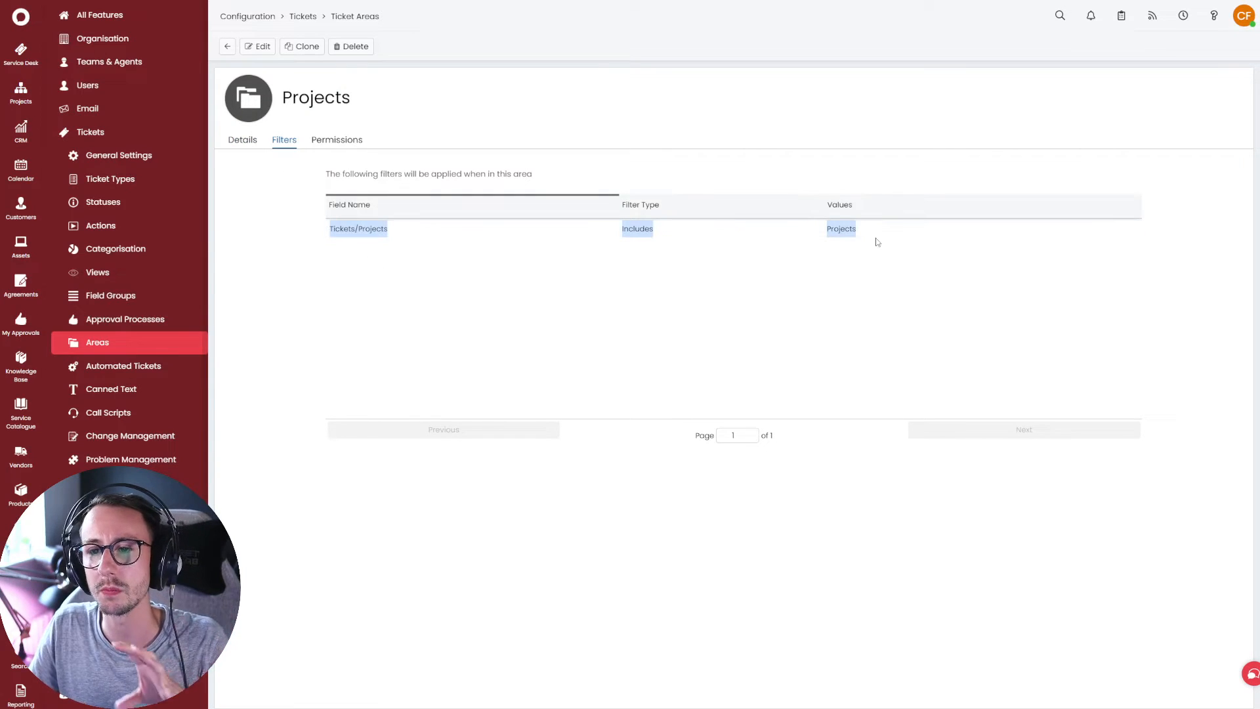
- Go back to the Service Desk area and review its filter criterion for comparison with the Projects area
{"action": "left_click", "coordinate": [227, 45]}
{"action": "left_click", "coordinate": [274, 108]}
{"action": "left_click", "coordinate": [284, 140]}
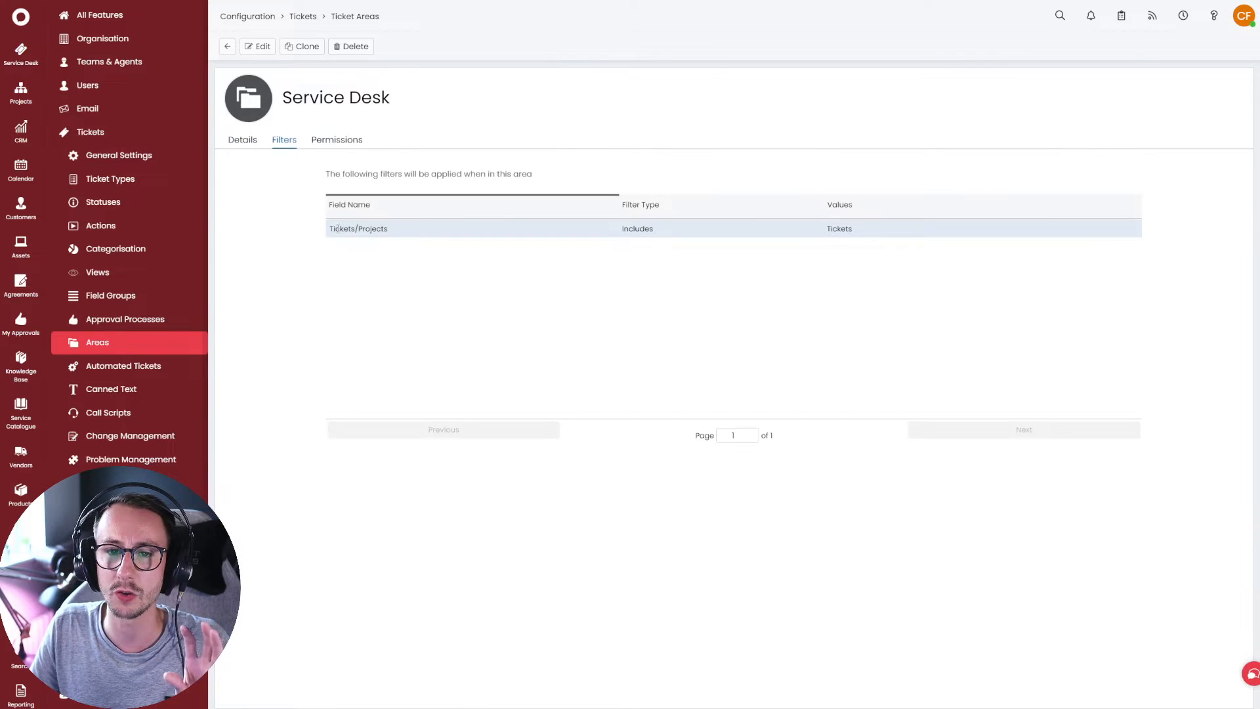
{"action": "left_click_drag", "start_coordinate": [325, 226], "coordinate": [877, 248]}
{"action": "left_click", "coordinate": [880, 247]}
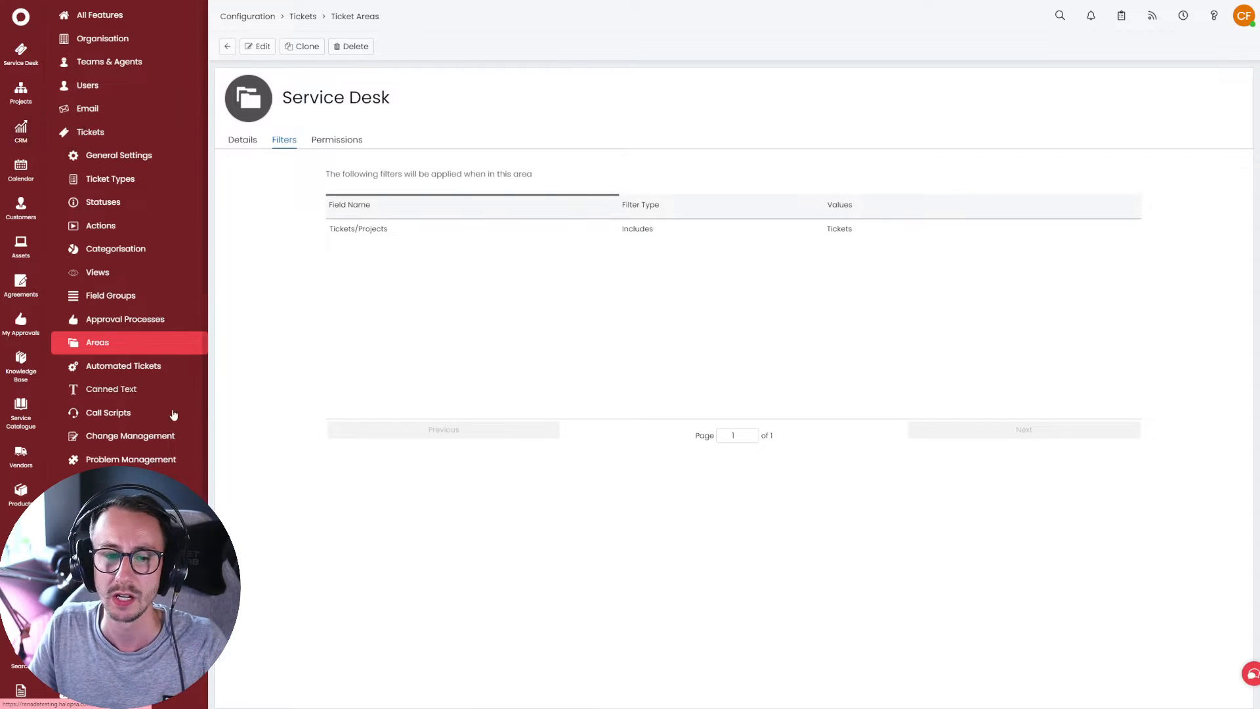
- Go to the Sales opportunity types in the configuration and open the Quick Quote type for editing
{"action": "scroll", "coordinate": [113, 420], "scroll_direction": "down", "scroll_amount": 10}
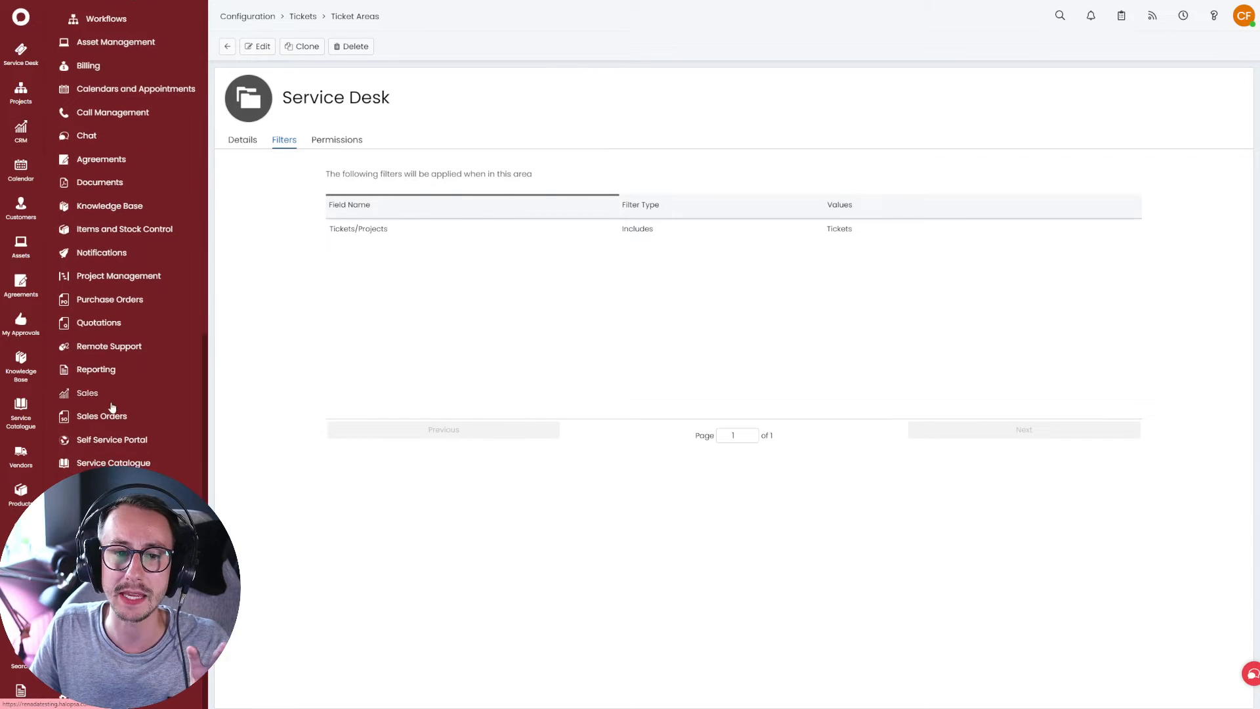
{"action": "left_click", "coordinate": [105, 393]}
{"action": "left_click", "coordinate": [122, 417]}
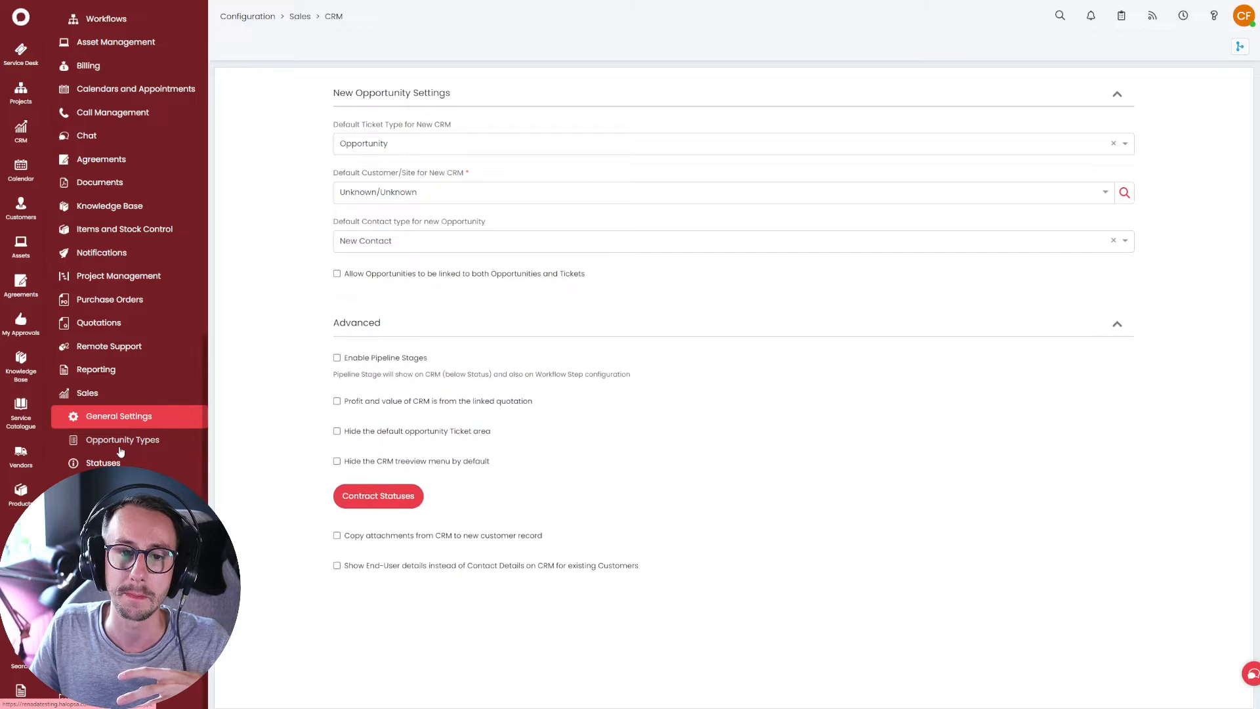
{"action": "left_click", "coordinate": [122, 439]}
{"action": "left_click", "coordinate": [343, 134]}
{"action": "left_click", "coordinate": [257, 49]}
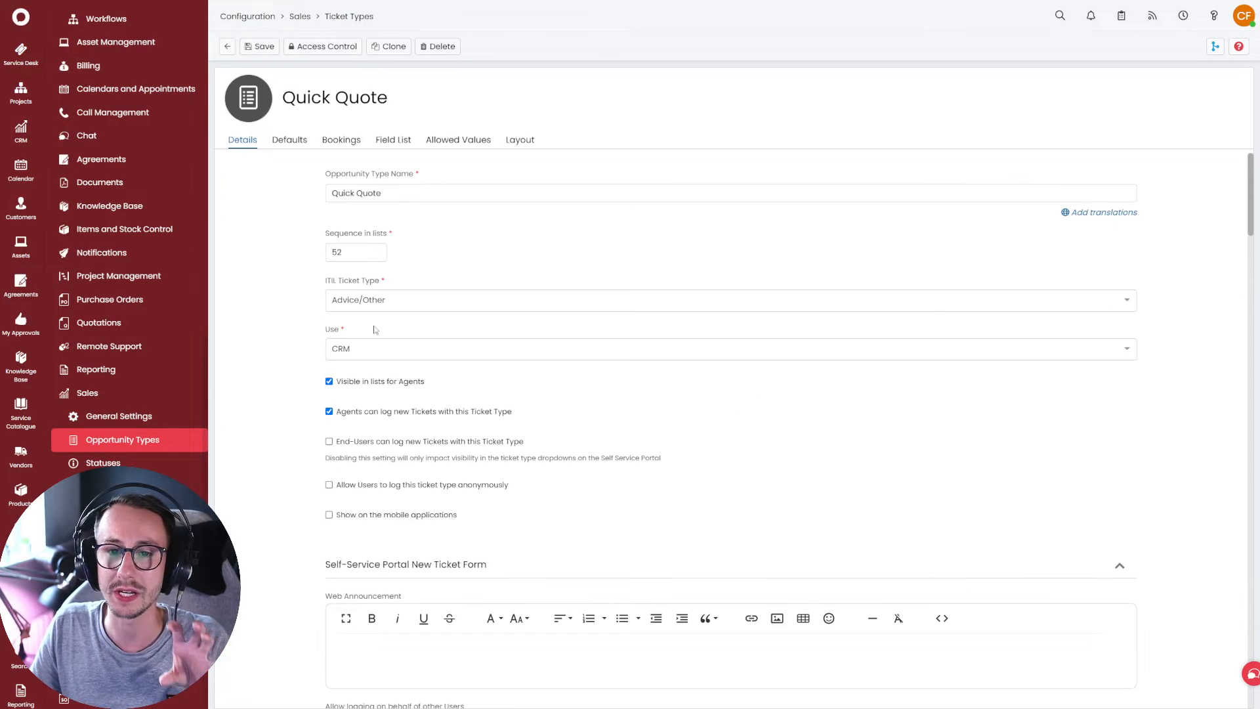
- Examine the options of Quick Quote's Use field, keeping CRM selected
{"action": "left_click", "coordinate": [358, 351]}
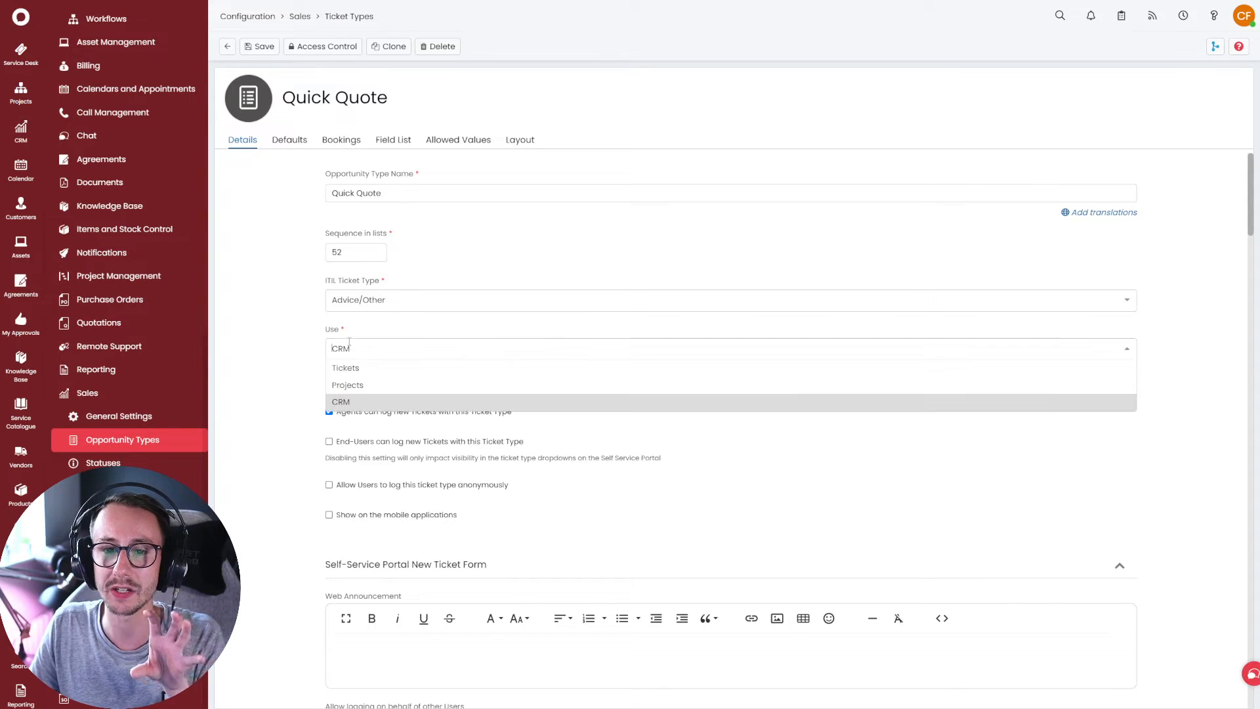
{"action": "left_click", "coordinate": [360, 404]}
{"action": "left_click_drag", "start_coordinate": [328, 330], "coordinate": [363, 349]}
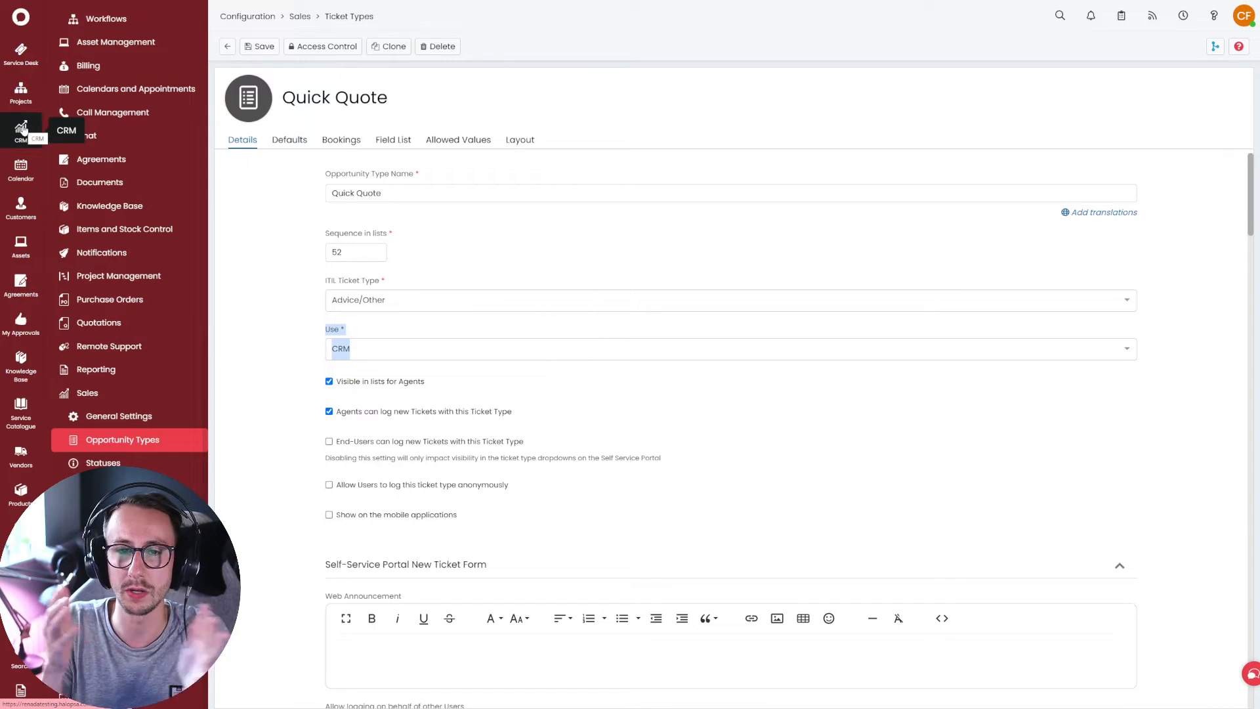
{"action": "left_click", "coordinate": [355, 348]}
{"action": "left_click", "coordinate": [379, 403]}
{"action": "left_click_drag", "start_coordinate": [310, 334], "coordinate": [344, 337]}
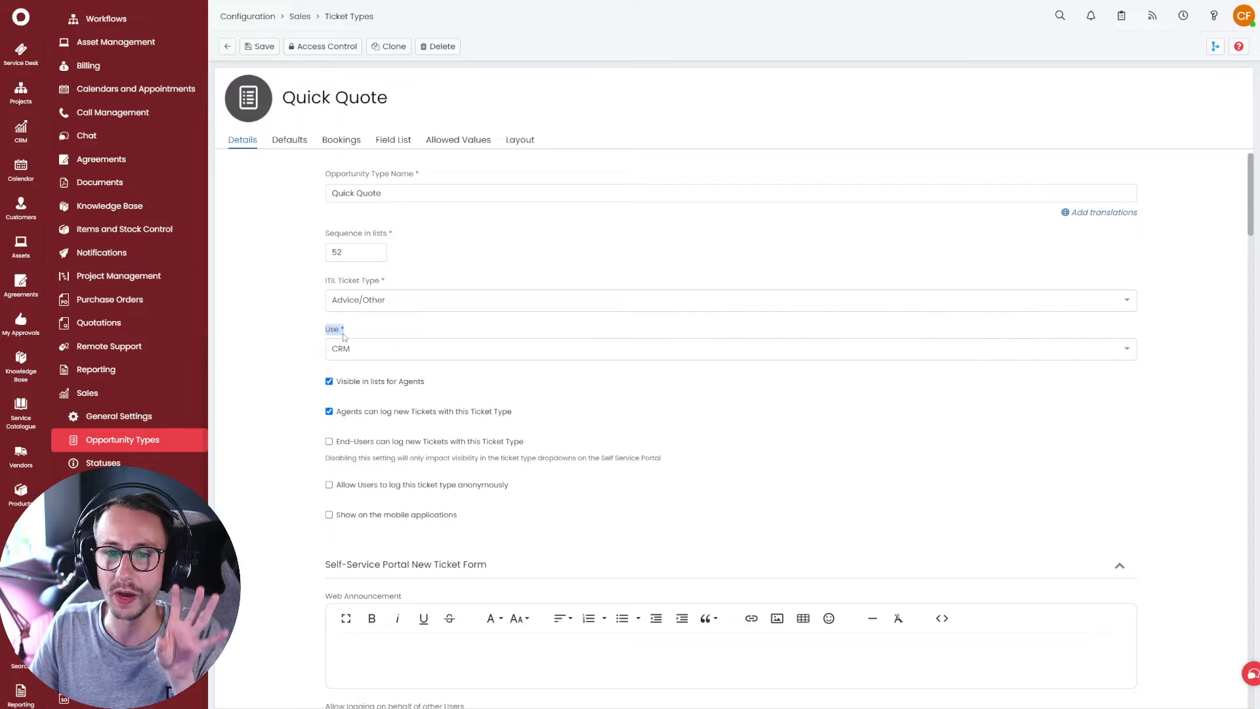
{"action": "left_click", "coordinate": [352, 348]}
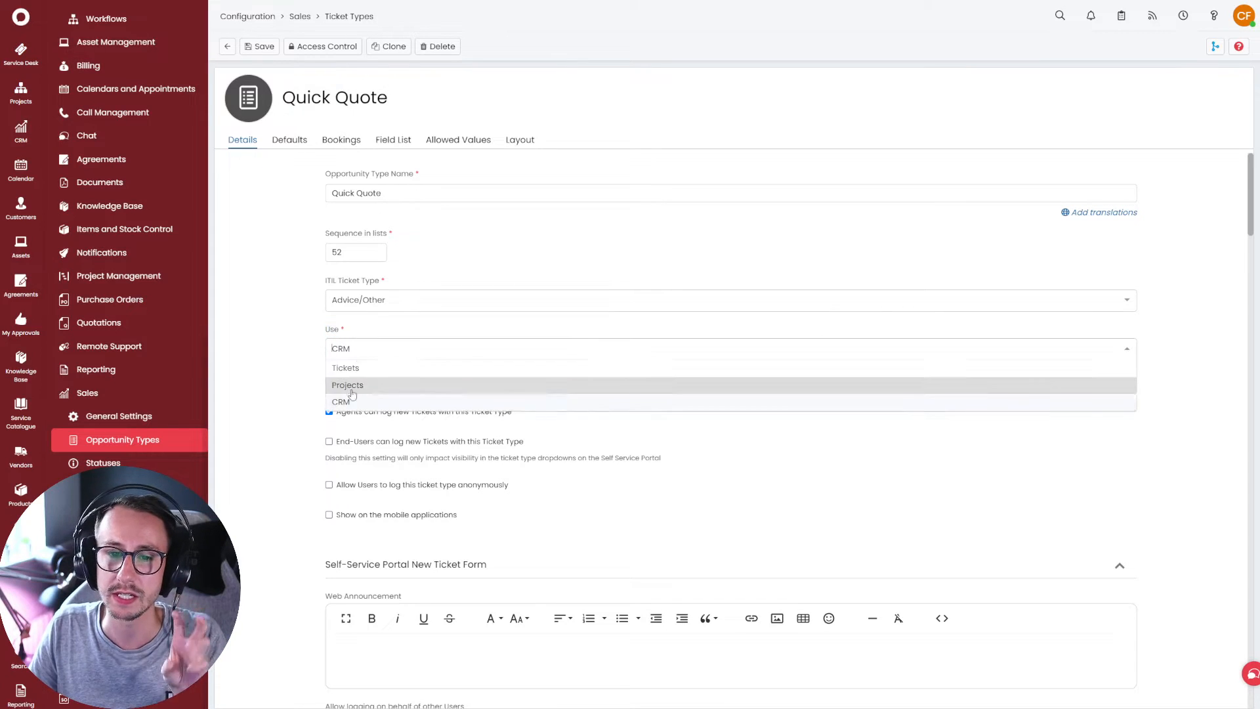
{"action": "left_click", "coordinate": [347, 382]}
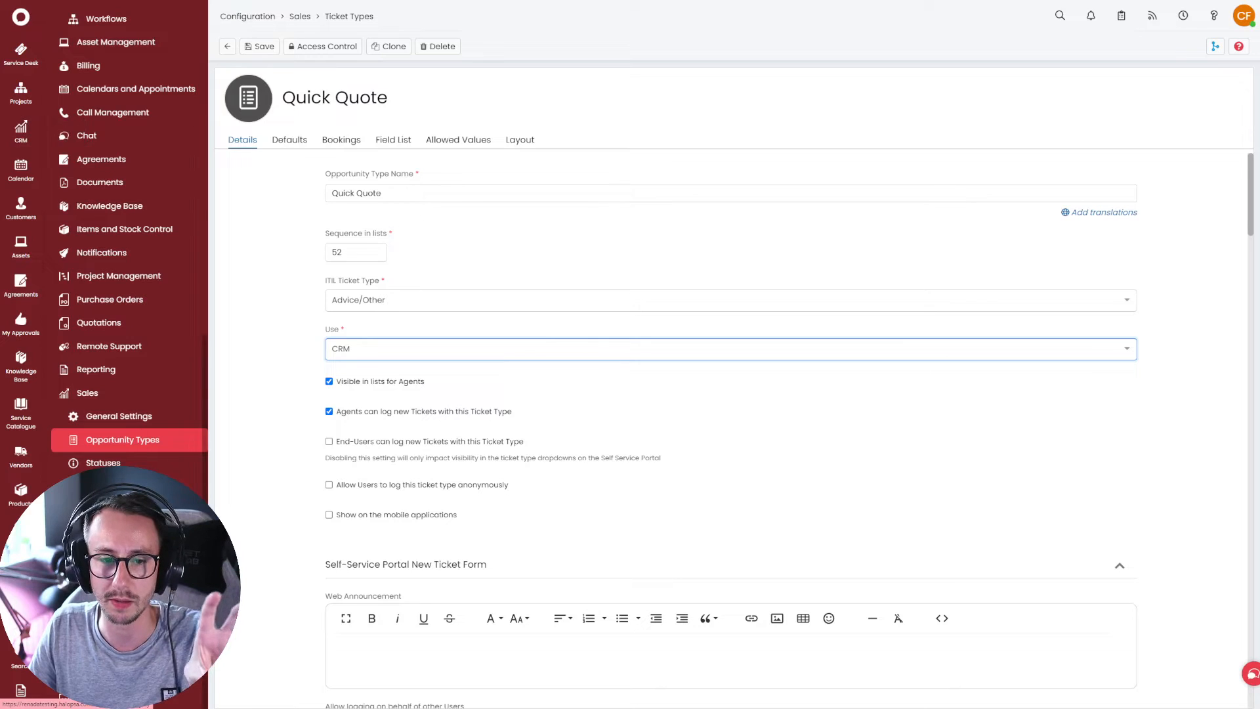
{"action": "scroll", "coordinate": [129, 263], "scroll_direction": "down", "scroll_amount": 2}
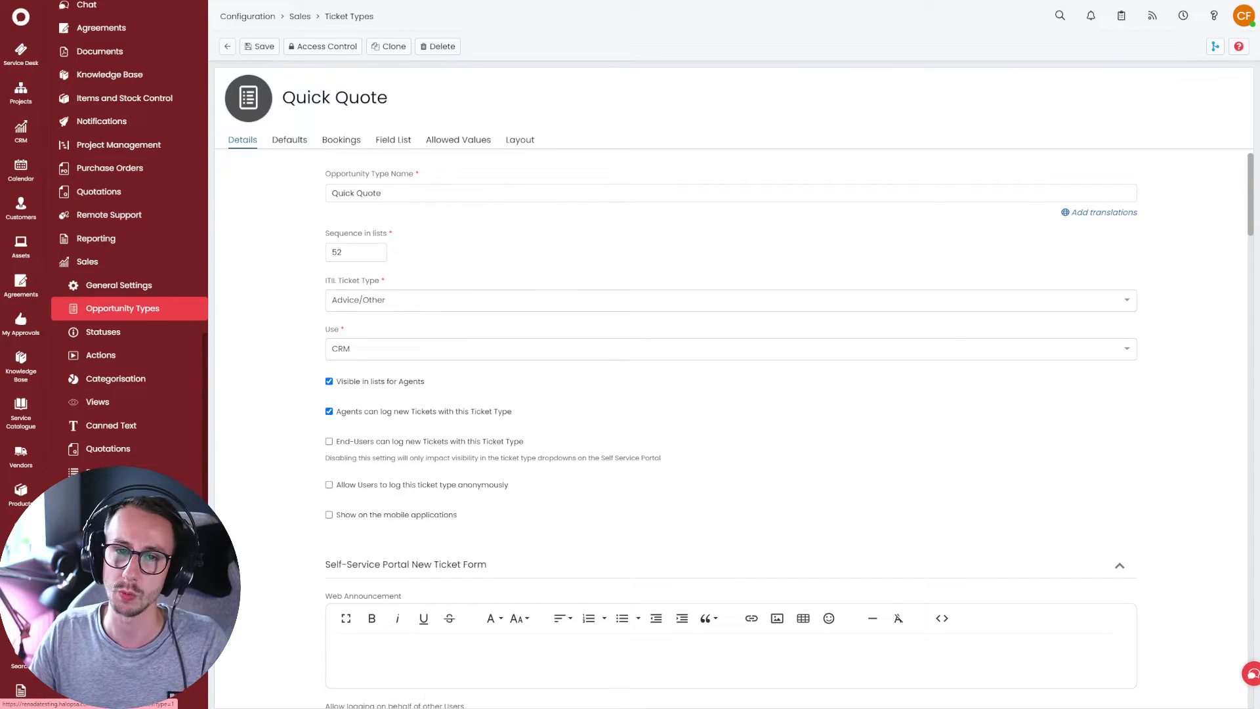
- Switch to the Service Desk's Tickets by Team view and expand the 1st Line Support and 2nd Line Support teams
{"action": "left_click", "coordinate": [21, 52]}
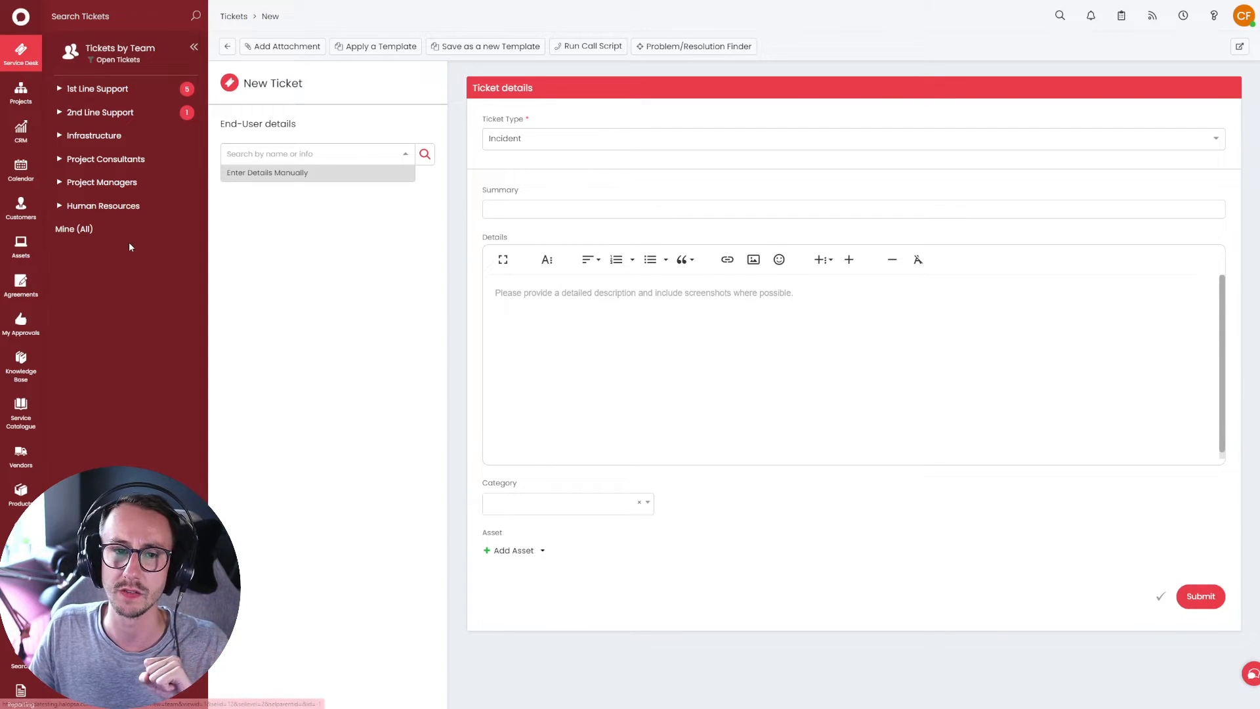
{"action": "left_click", "coordinate": [138, 52]}
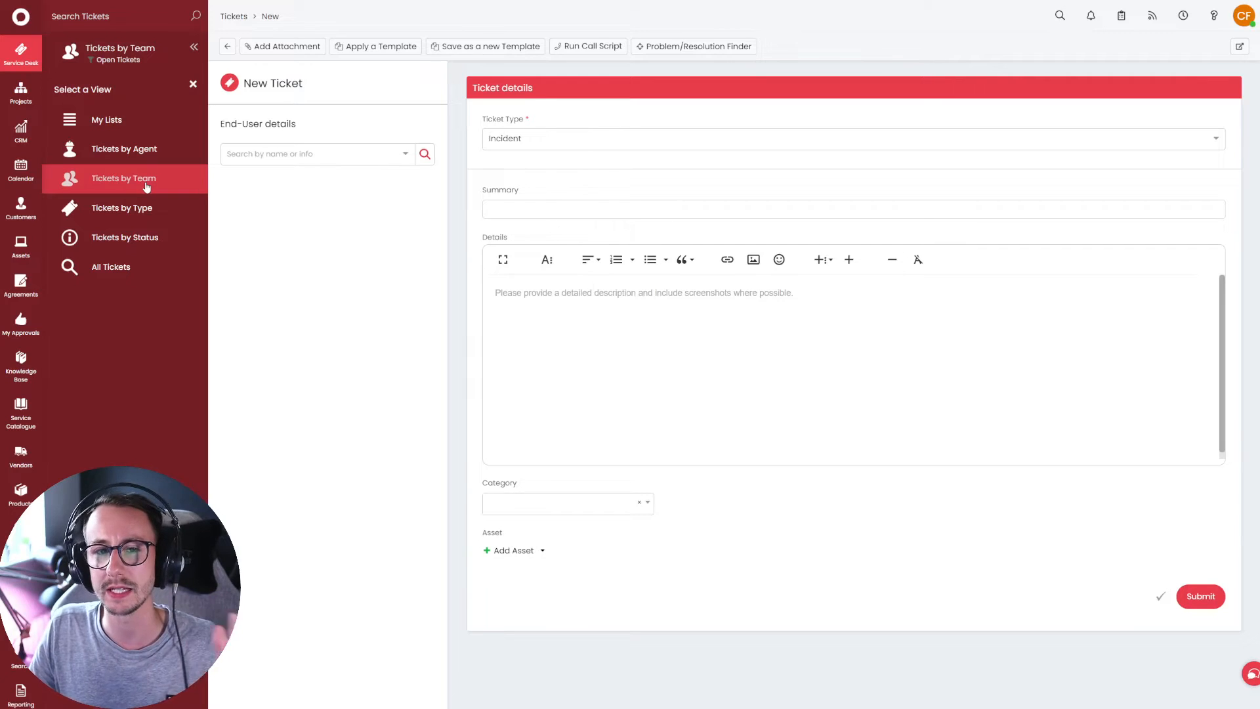
{"action": "left_click", "coordinate": [146, 188]}
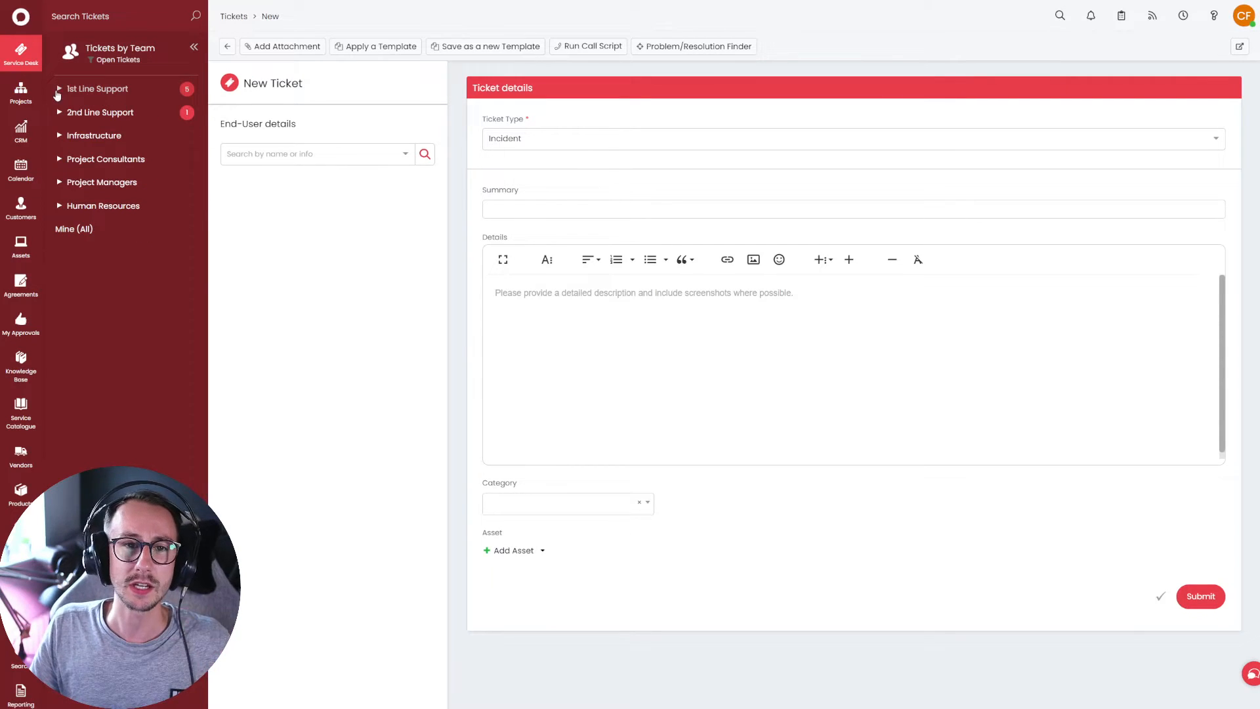
{"action": "left_click", "coordinate": [57, 92]}
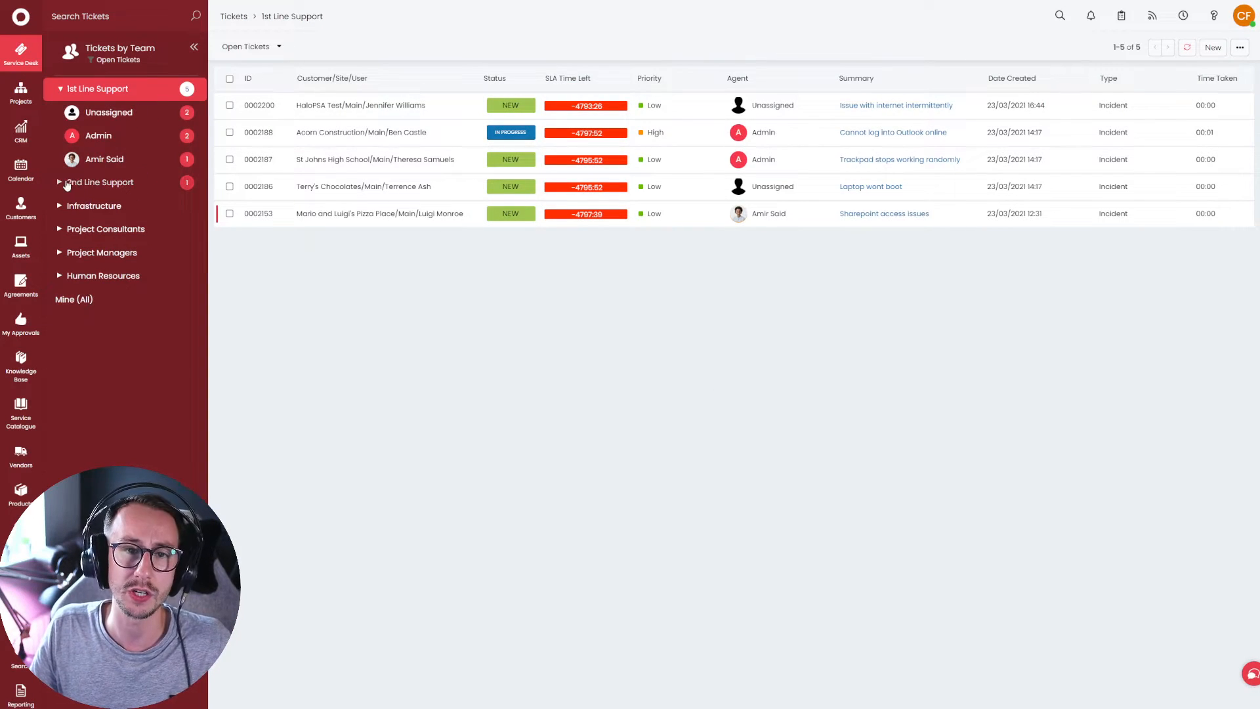
{"action": "left_click", "coordinate": [67, 184]}
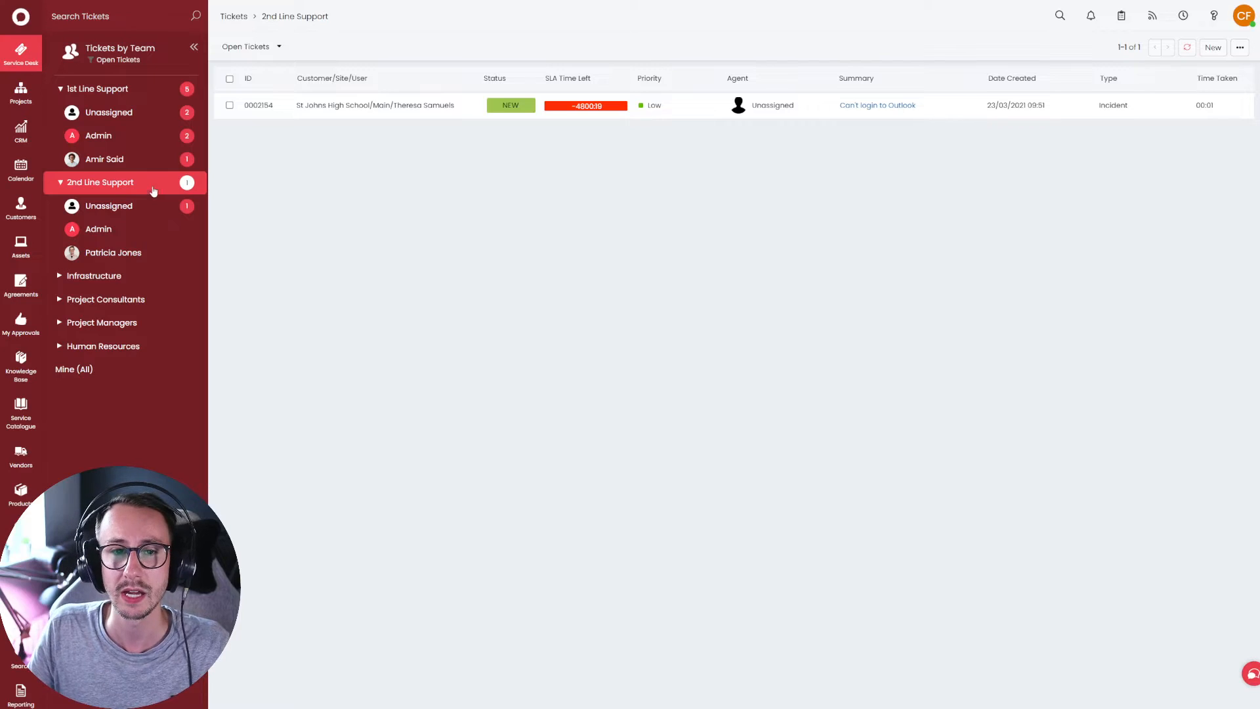
- Review the unassigned tickets in 1st Line Support and the individual agents' queues in both support teams
{"action": "left_click", "coordinate": [140, 168]}
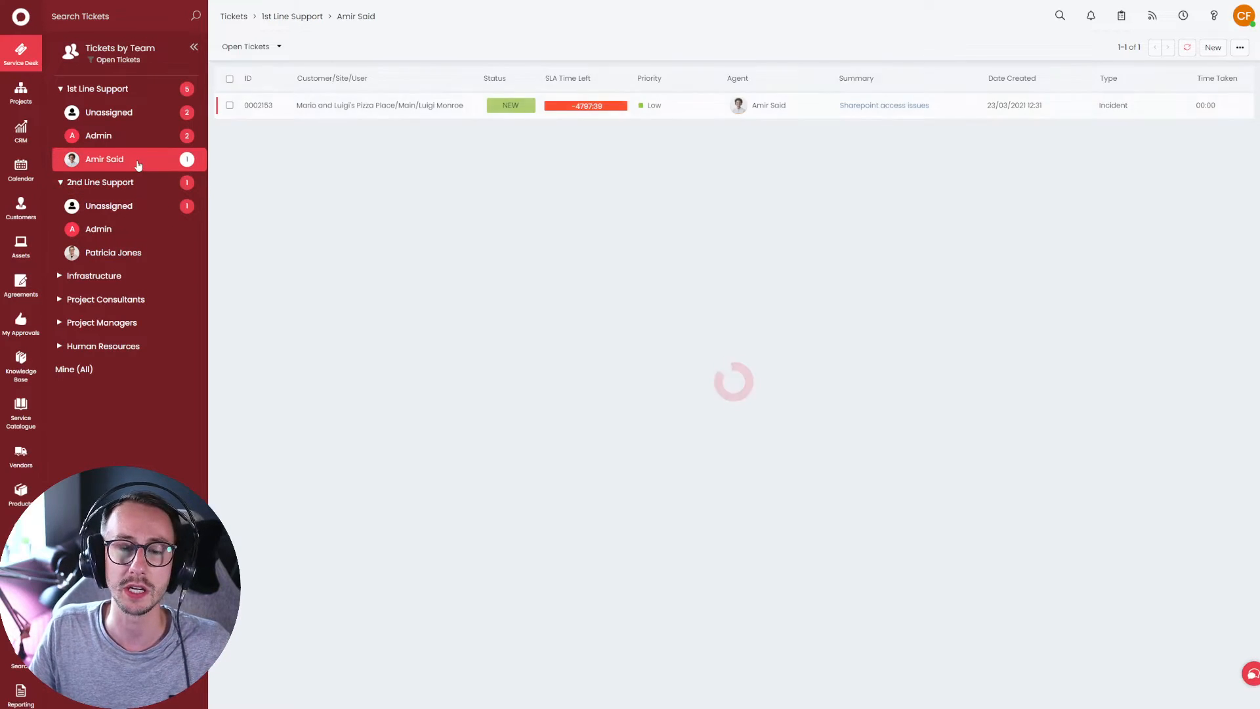
{"action": "left_click", "coordinate": [134, 121]}
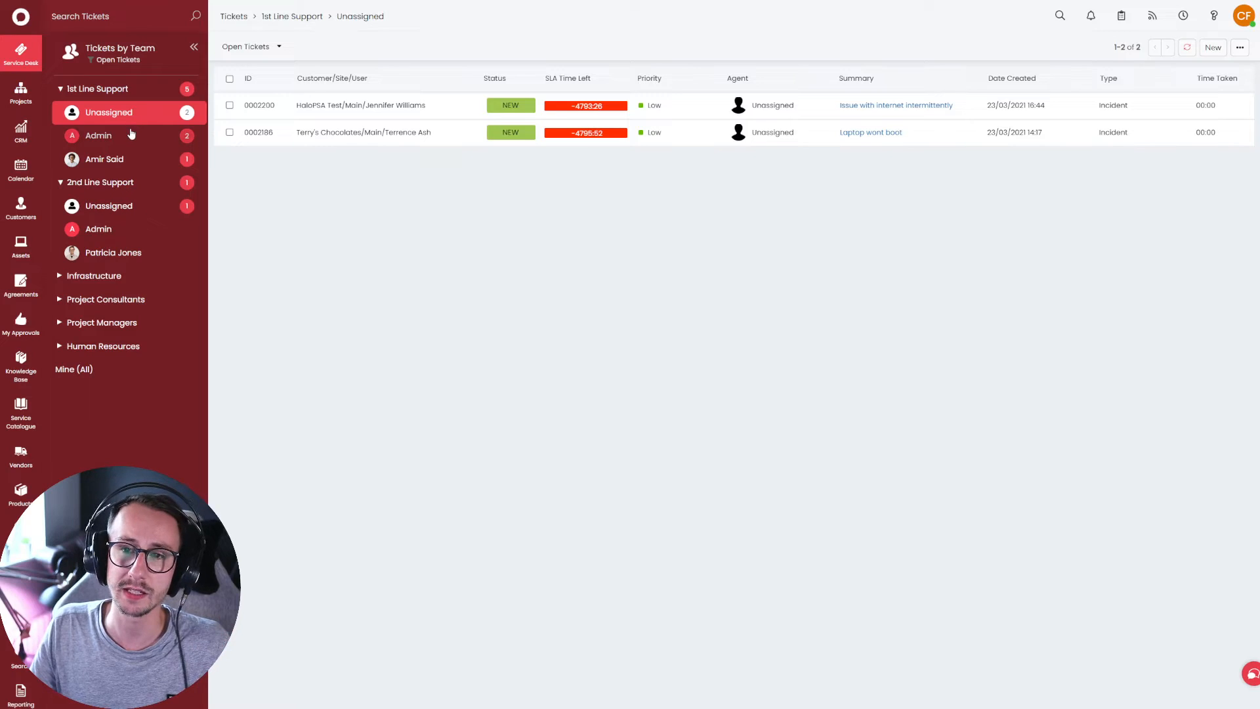
{"action": "left_click", "coordinate": [128, 160]}
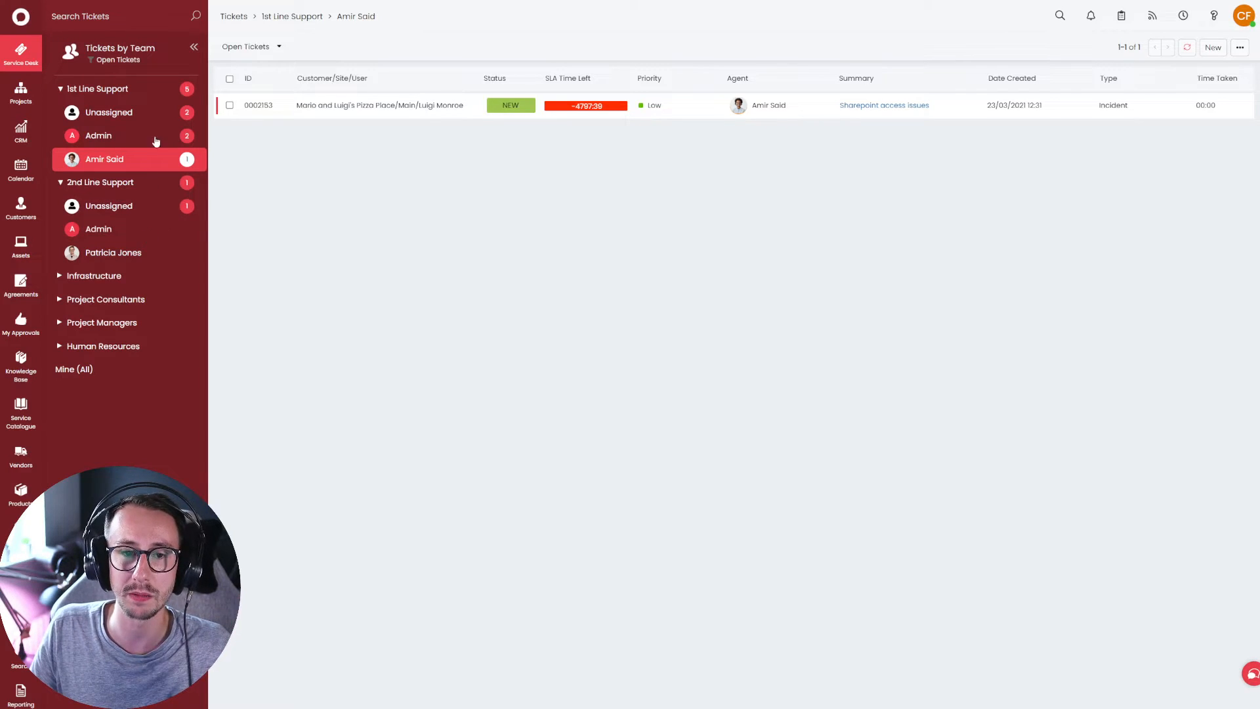
{"action": "left_click", "coordinate": [145, 258]}
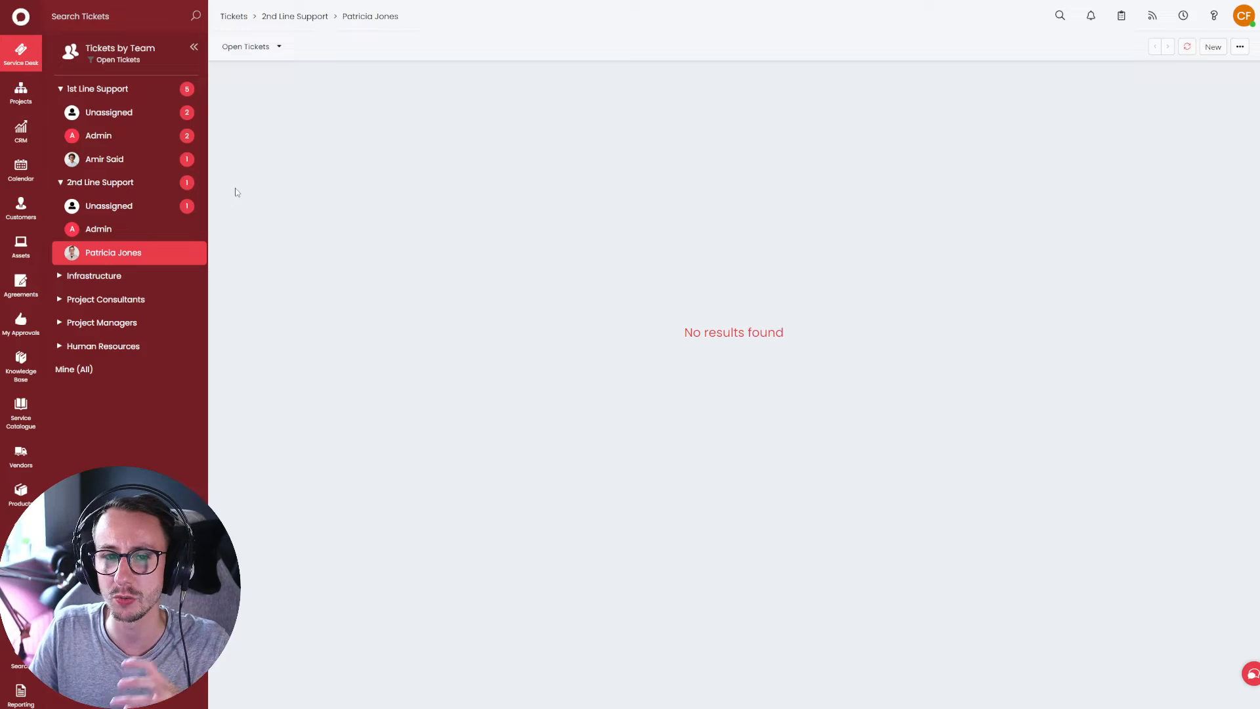
- Switch the Service Desk to the Tickets by Agent view and display one agent's open tickets
{"action": "left_click", "coordinate": [132, 57]}
{"action": "left_click", "coordinate": [164, 155]}
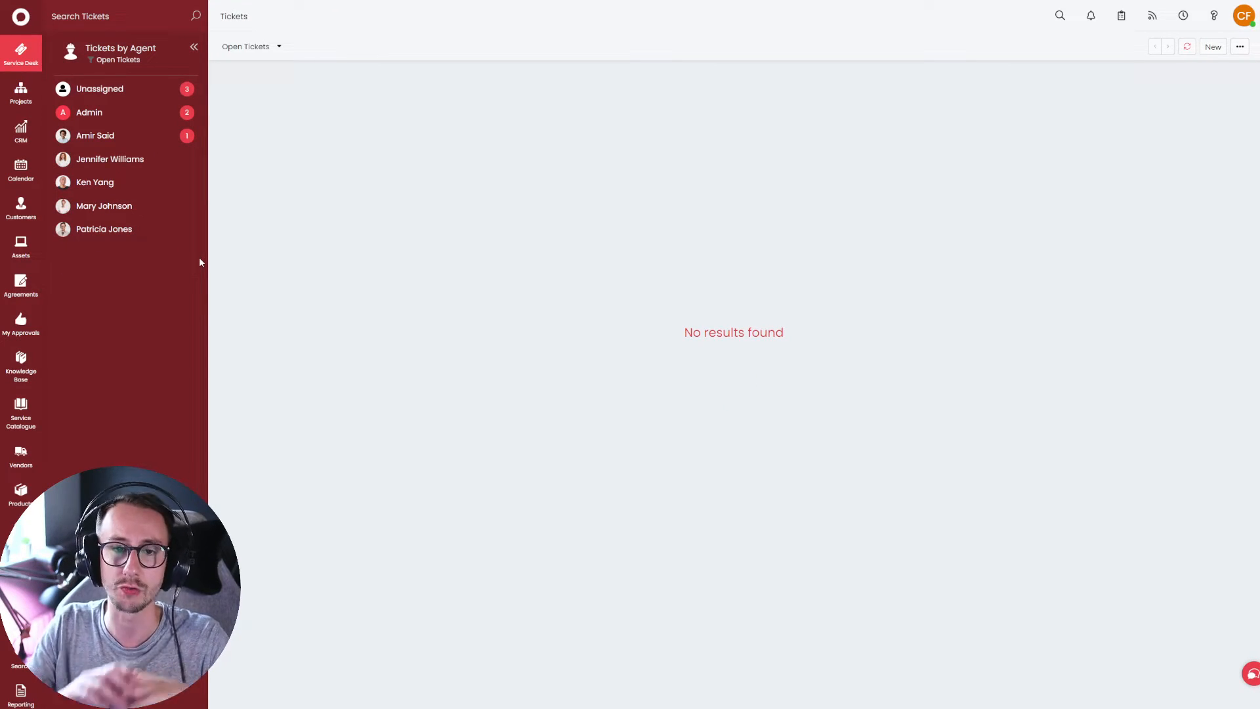
{"action": "left_click", "coordinate": [171, 143]}
- Return to the Tickets by Team view and display an agent's ticket queue within 1st Line Support
{"action": "left_click", "coordinate": [140, 51]}
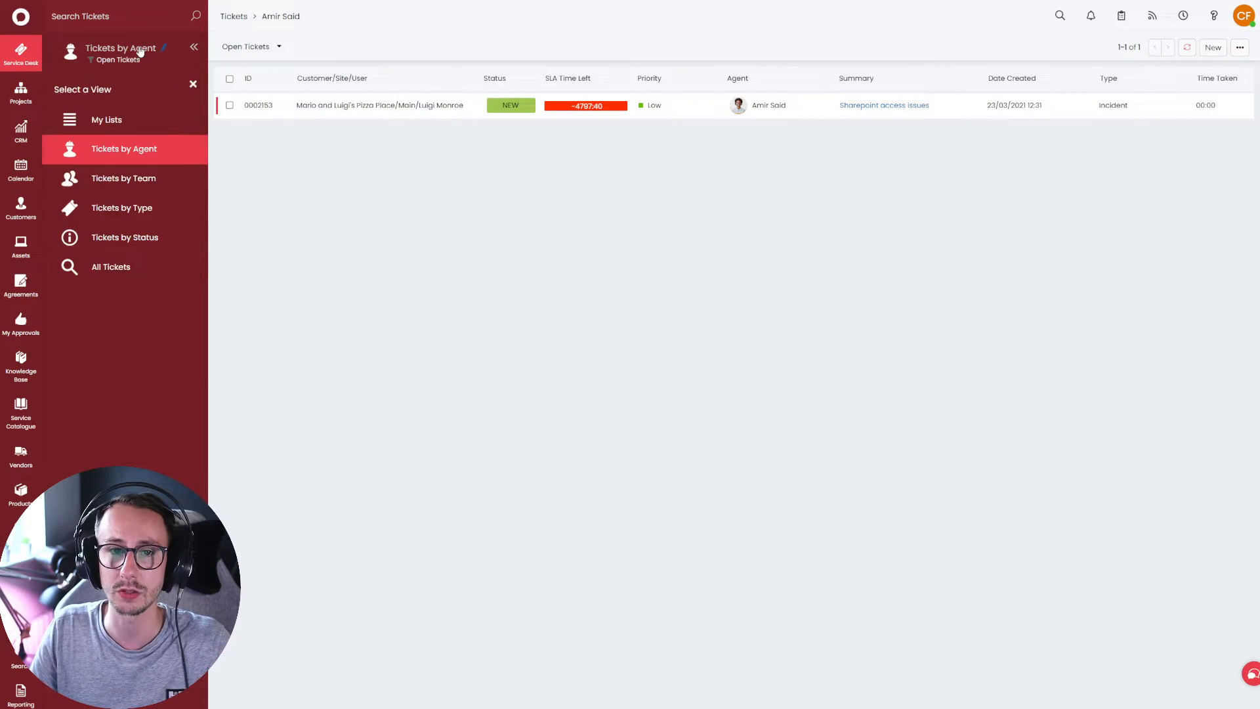
{"action": "left_click", "coordinate": [134, 177]}
{"action": "left_click", "coordinate": [115, 114]}
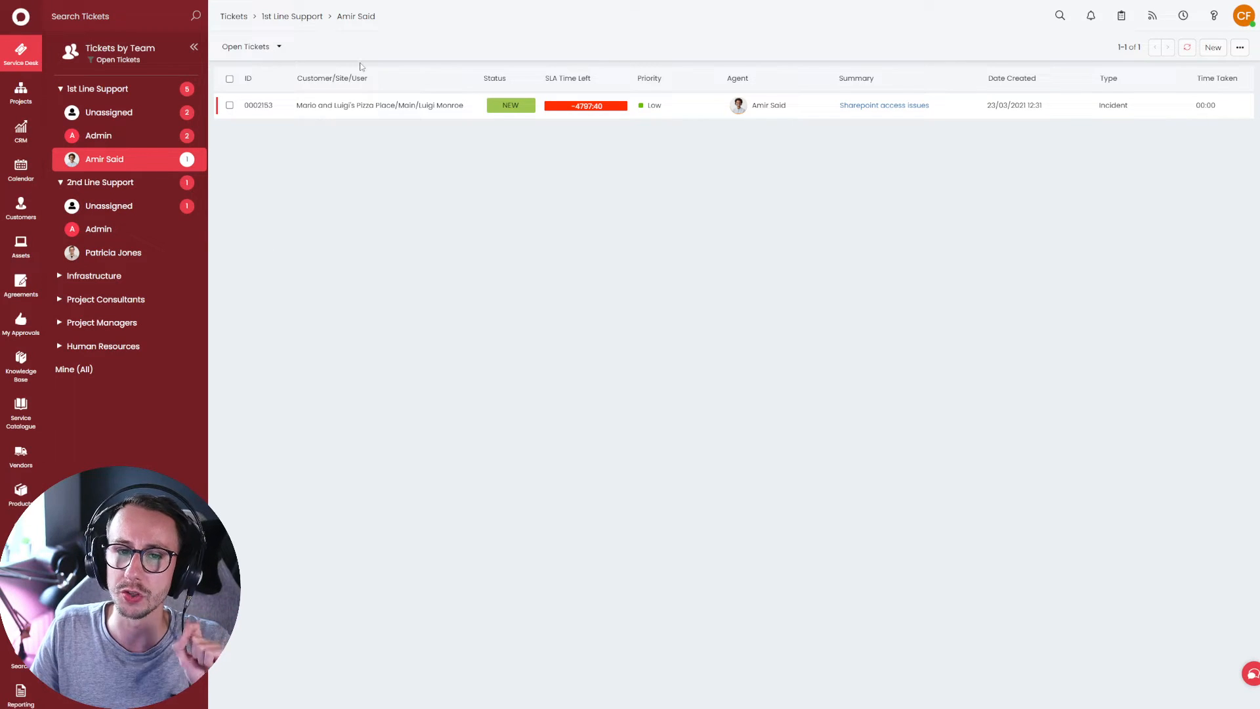
{"action": "left_click", "coordinate": [132, 55]}
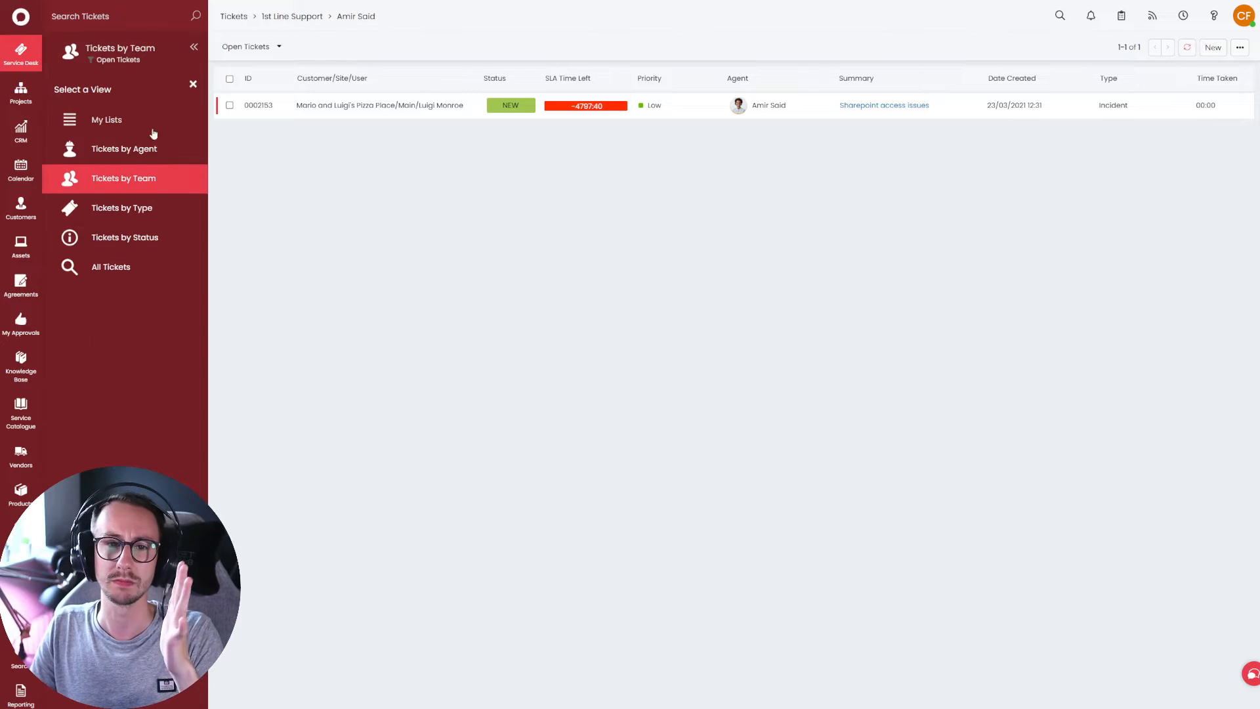
{"action": "left_click", "coordinate": [154, 183]}
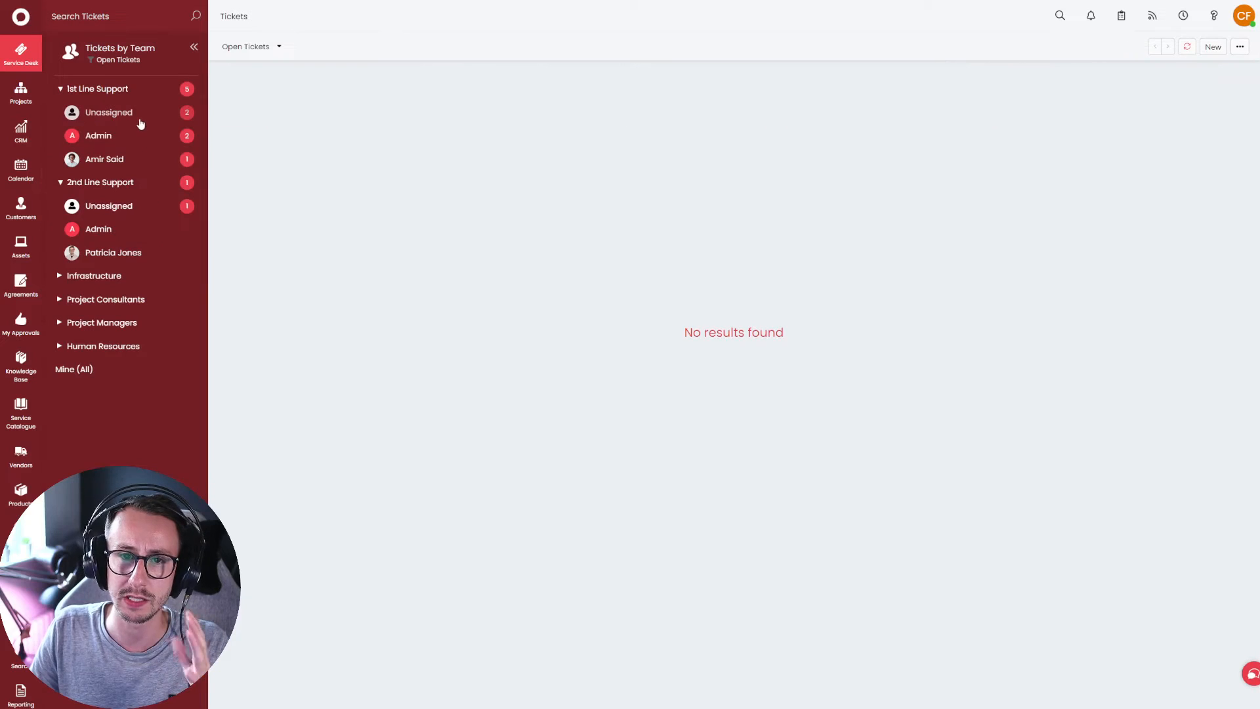
{"action": "left_click", "coordinate": [153, 164]}
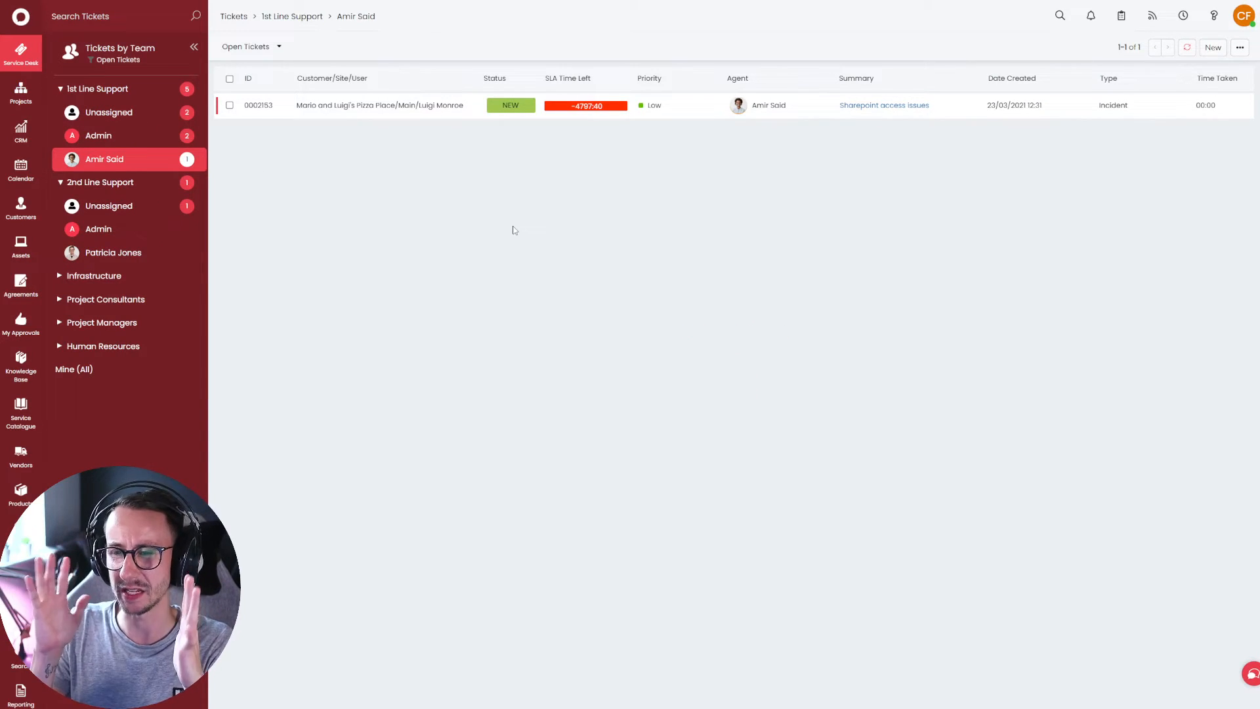
- Filter the agent's ticket list by Open Tickets (Including SLA Hold), and switch it back to Open Tickets
{"action": "left_click", "coordinate": [270, 49]}
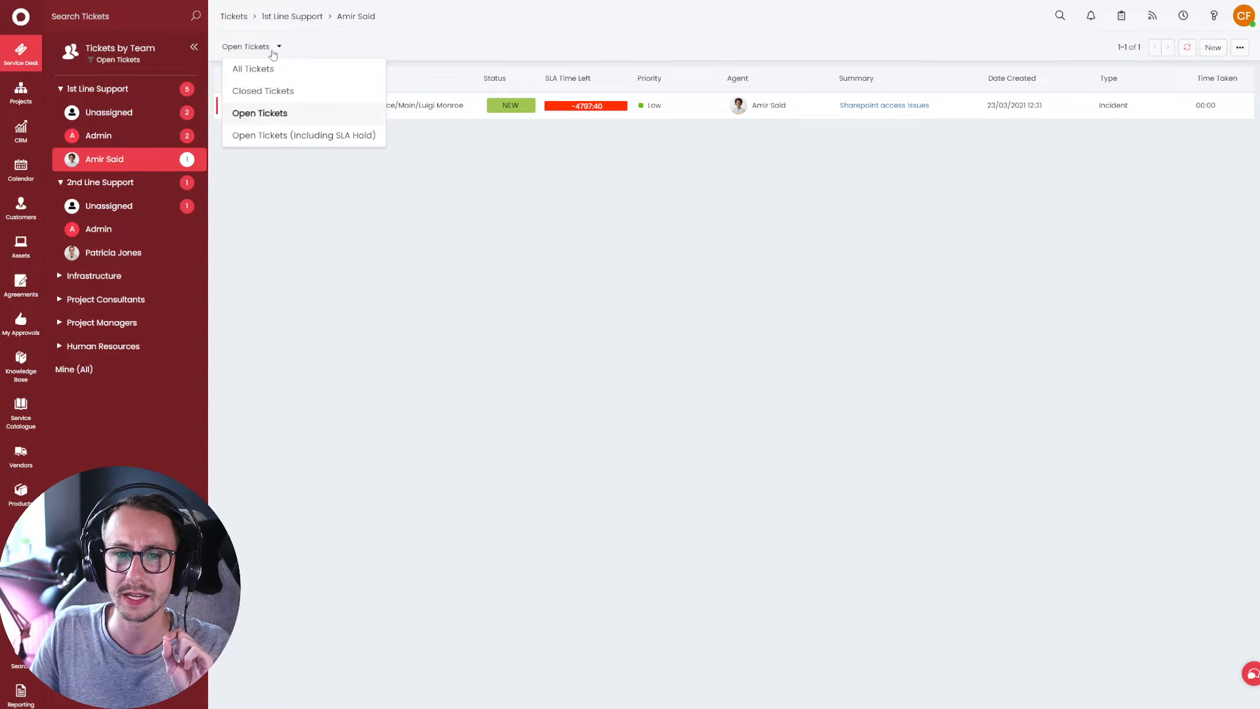
{"action": "left_click", "coordinate": [303, 135]}
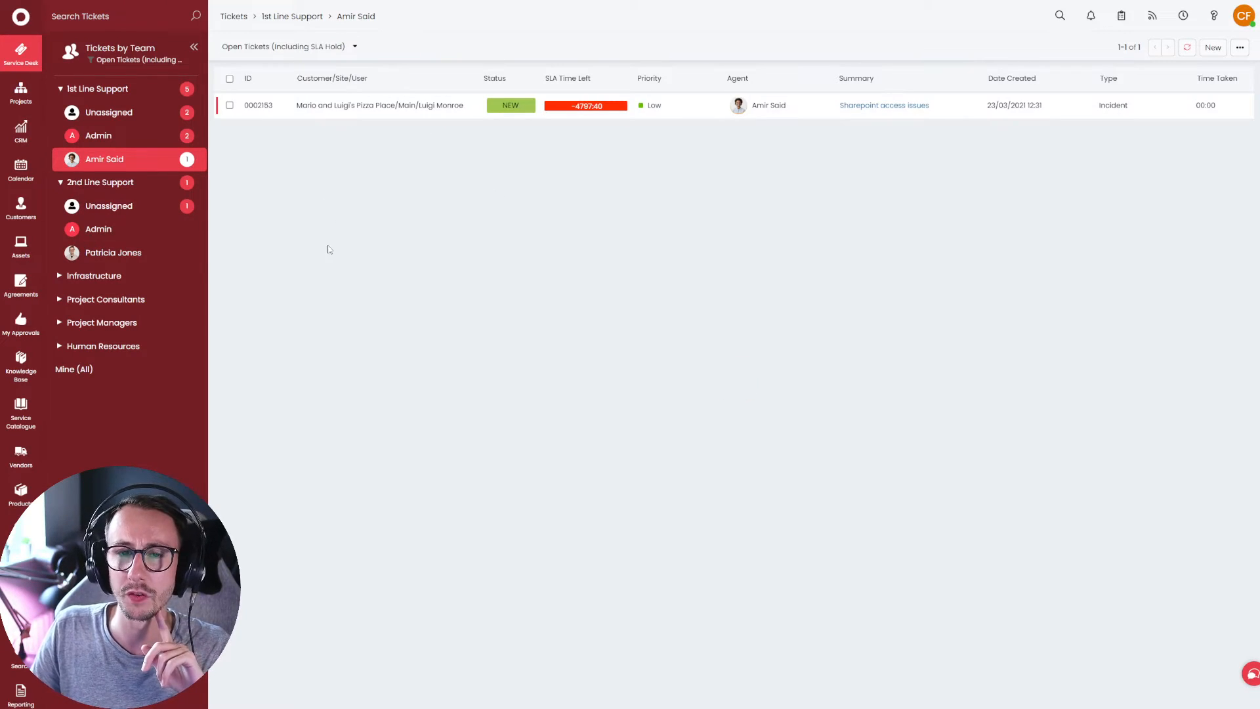
{"action": "left_click", "coordinate": [323, 48]}
{"action": "left_click", "coordinate": [313, 115]}
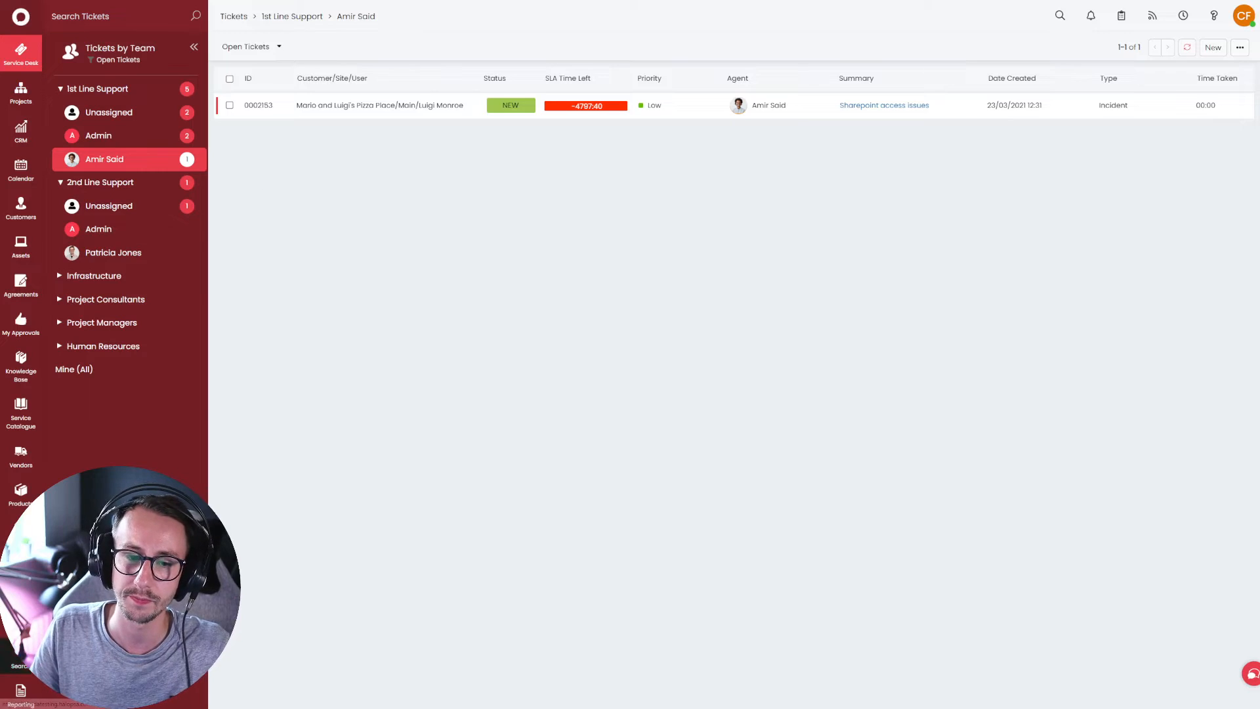
- Go to the Tickets configuration and open the list of filter profiles from the Views settings
{"action": "scroll", "coordinate": [21, 355], "scroll_direction": "down", "scroll_amount": 1}
{"action": "left_click", "coordinate": [29, 682]}
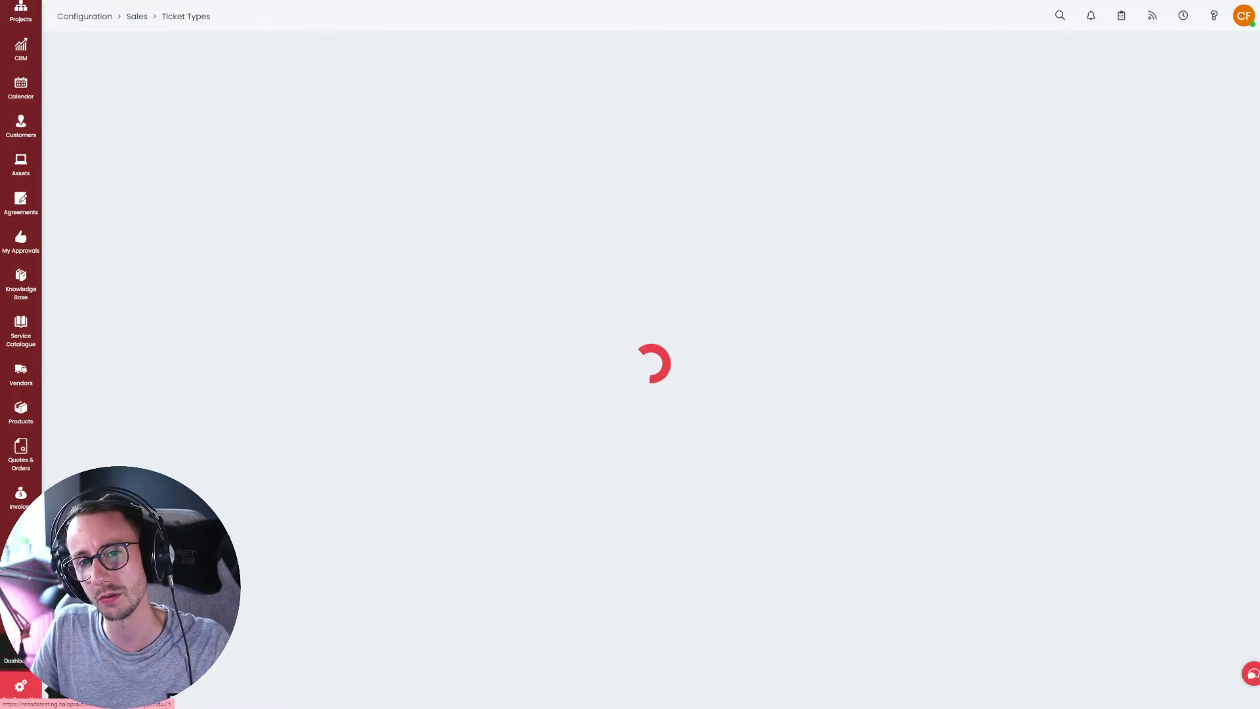
{"action": "left_click", "coordinate": [93, 135]}
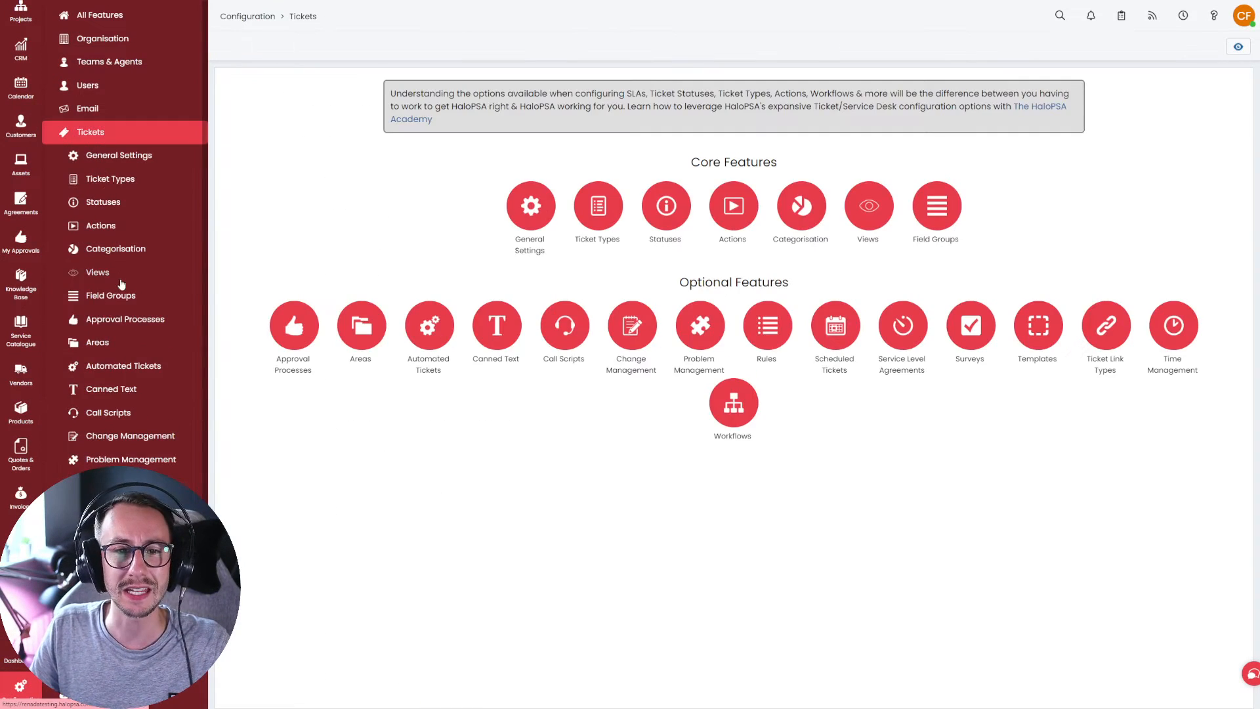
{"action": "left_click", "coordinate": [121, 279]}
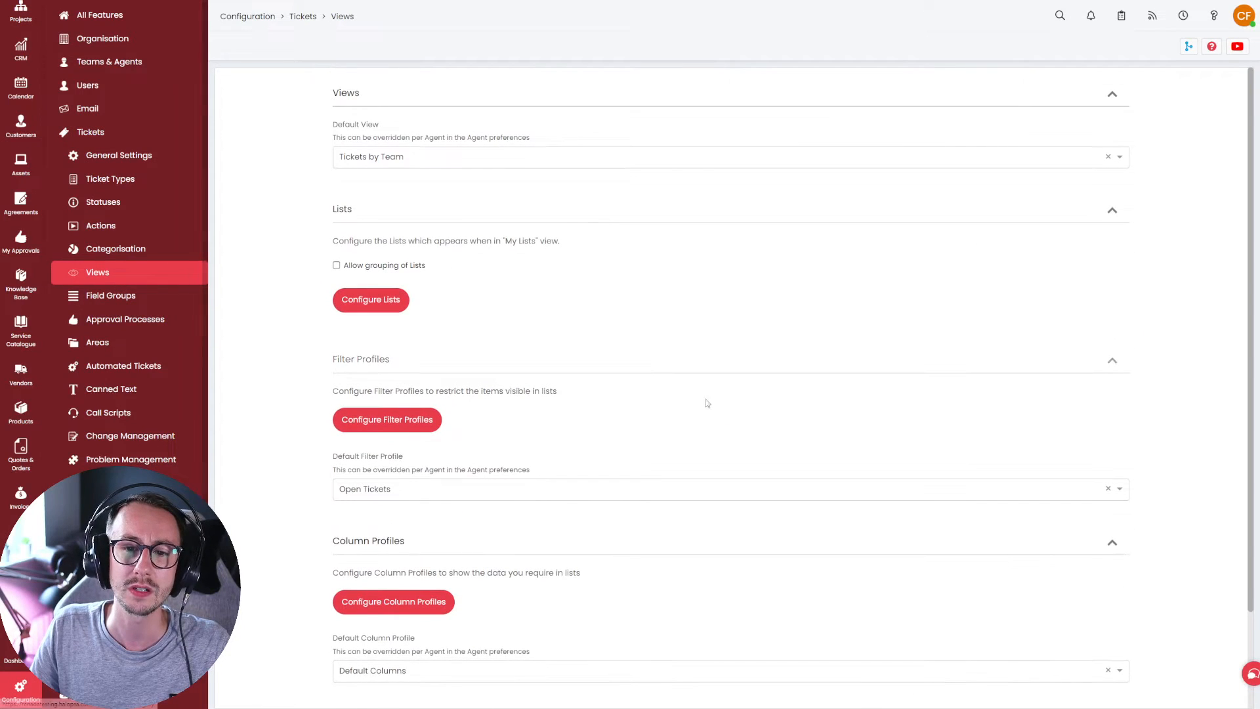
{"action": "left_click", "coordinate": [432, 428]}
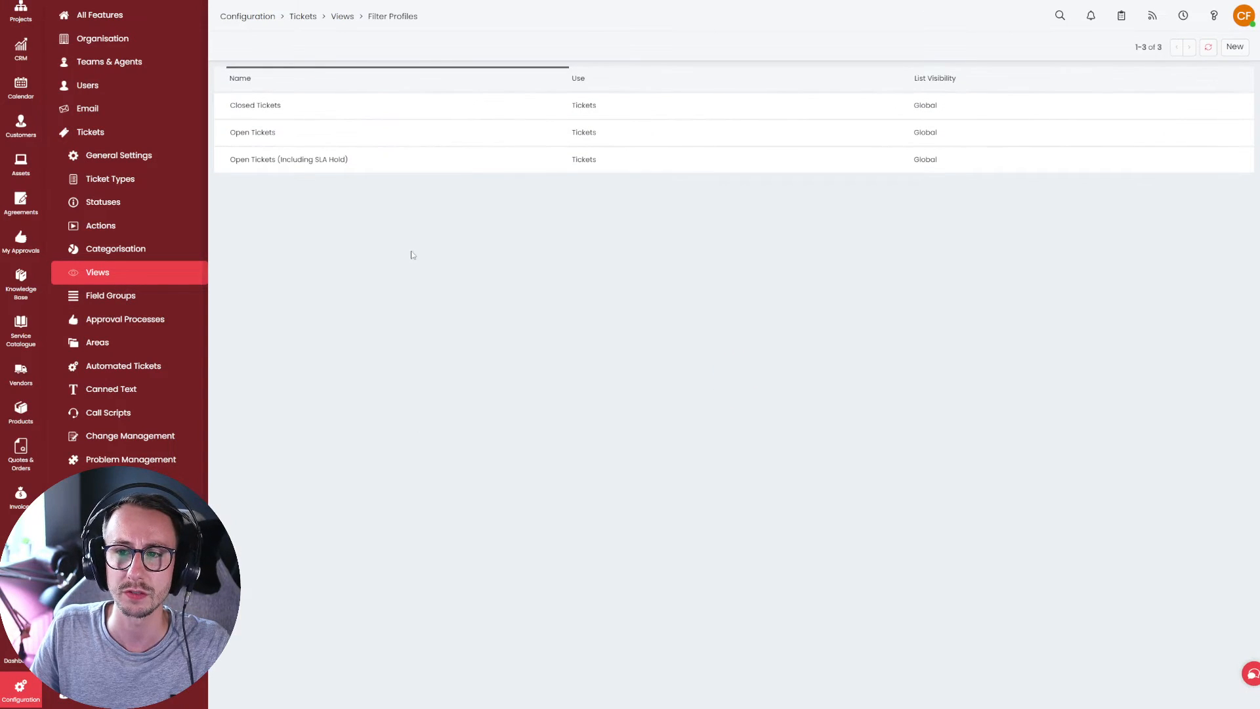
- Open the Open Tickets filter profile and examine its SLA Status criterion
{"action": "left_click", "coordinate": [316, 135]}
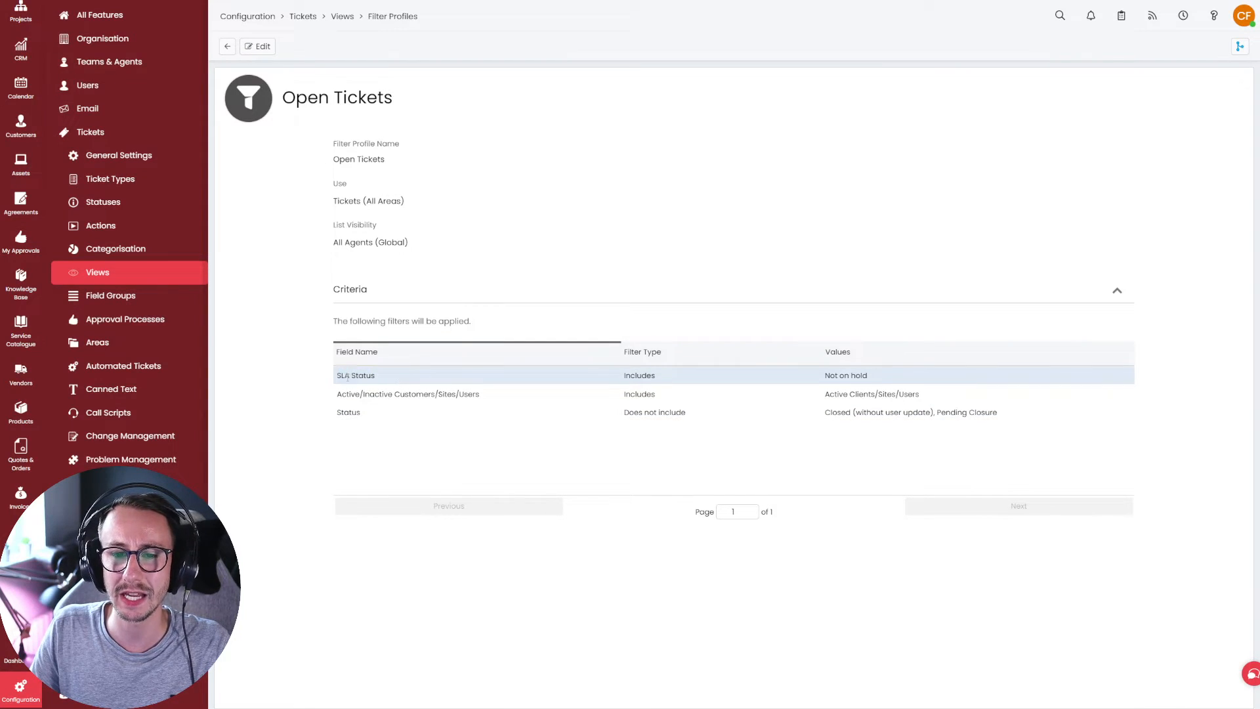
{"action": "left_click_drag", "start_coordinate": [469, 382], "coordinate": [778, 377]}
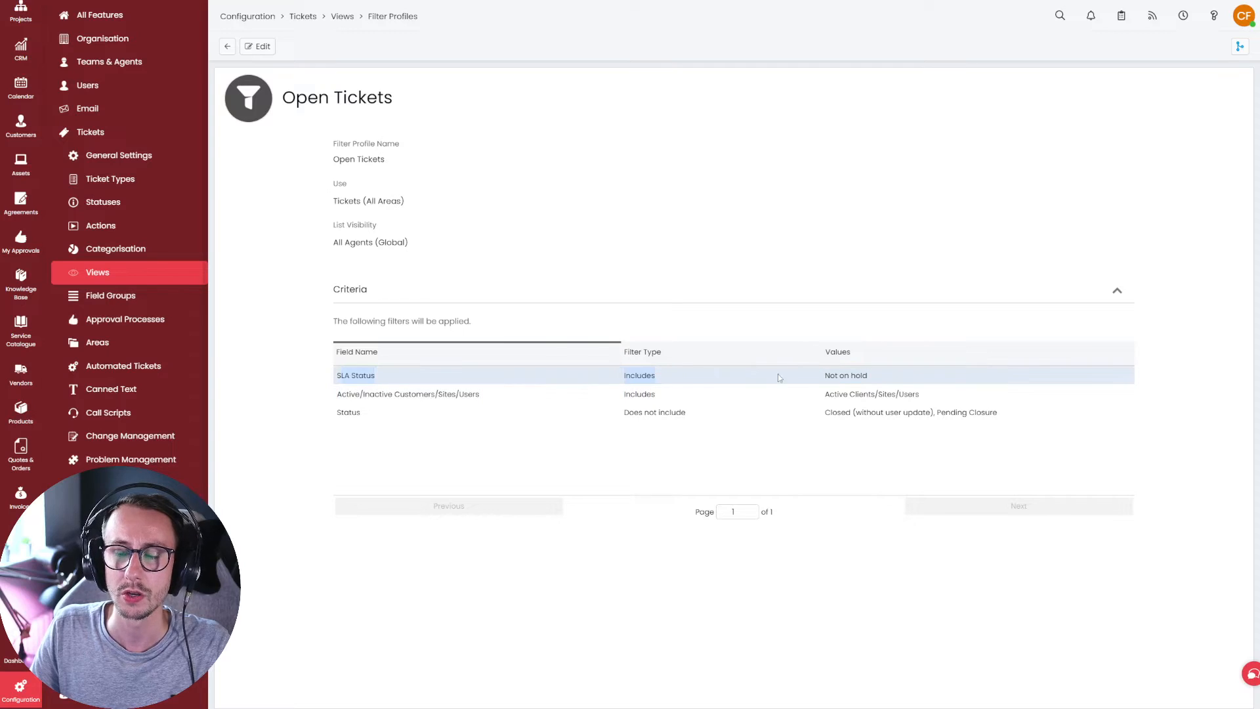
{"action": "left_click", "coordinate": [896, 381]}
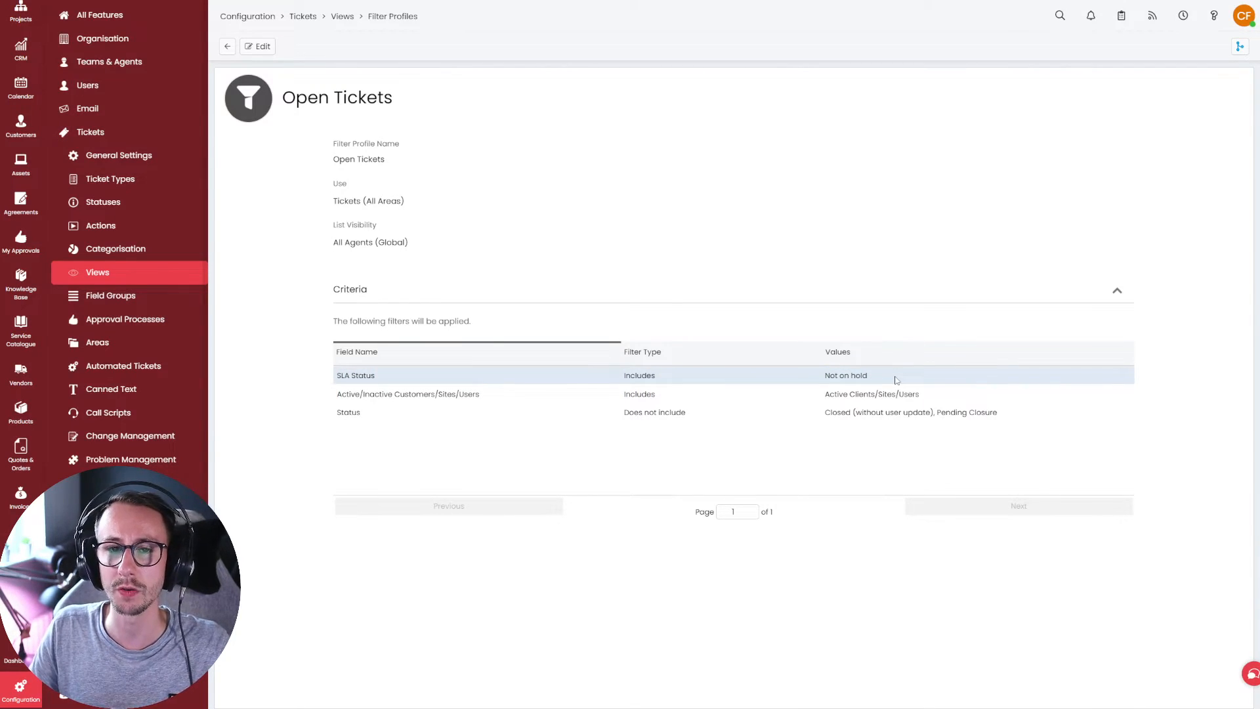
- Return to the filter profiles list and open Open Tickets (Including SLA Hold) for editing to compare its criteria
{"action": "left_click", "coordinate": [227, 46]}
{"action": "left_click", "coordinate": [329, 164]}
{"action": "left_click", "coordinate": [258, 46]}
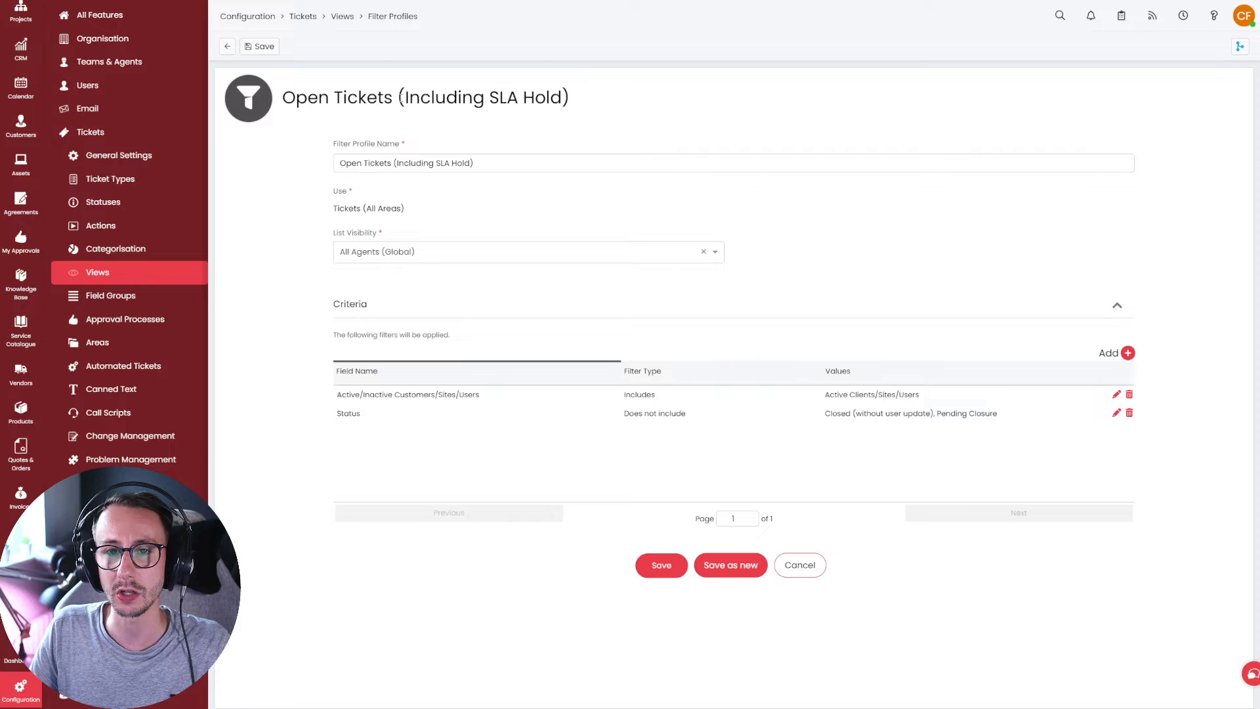
- Remove the SLA Status and Active/Inactive Customers/Sites/Users criteria from the Open Tickets filter profile, save it, and review the remaining Status criterion
{"action": "left_click_drag", "start_coordinate": [399, 97], "coordinate": [606, 105]}
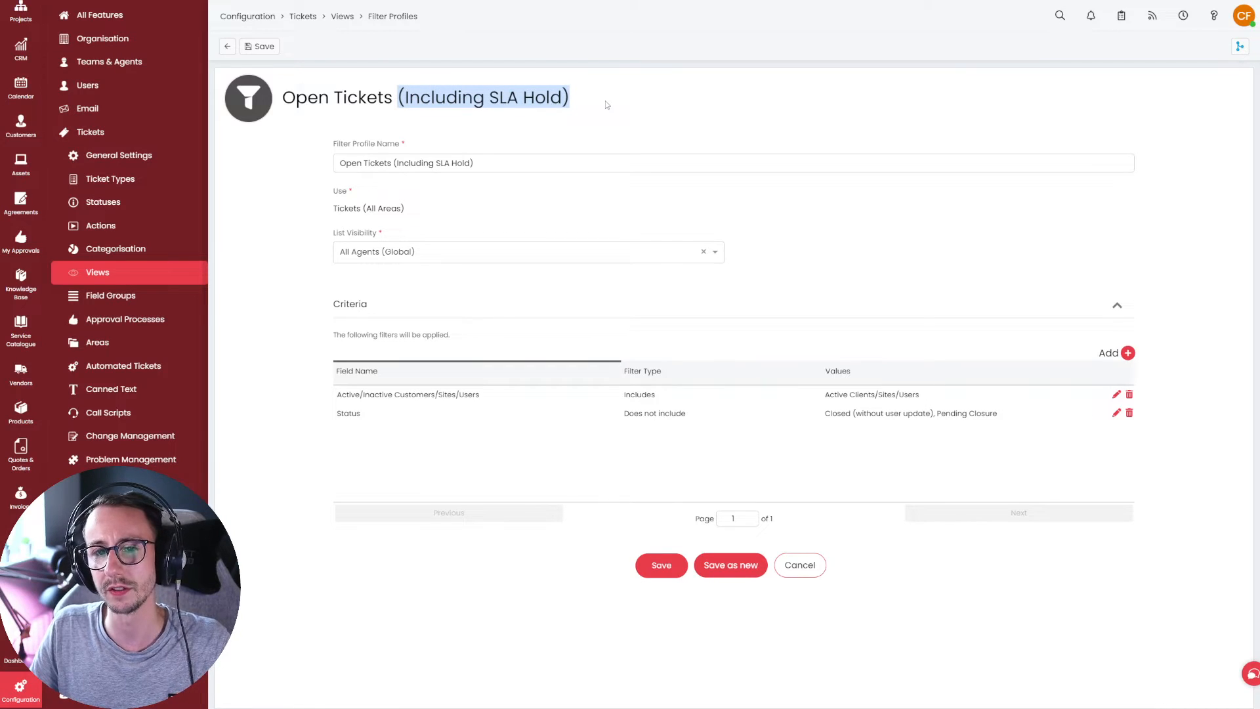
{"action": "left_click", "coordinate": [227, 47]}
{"action": "left_click", "coordinate": [299, 162]}
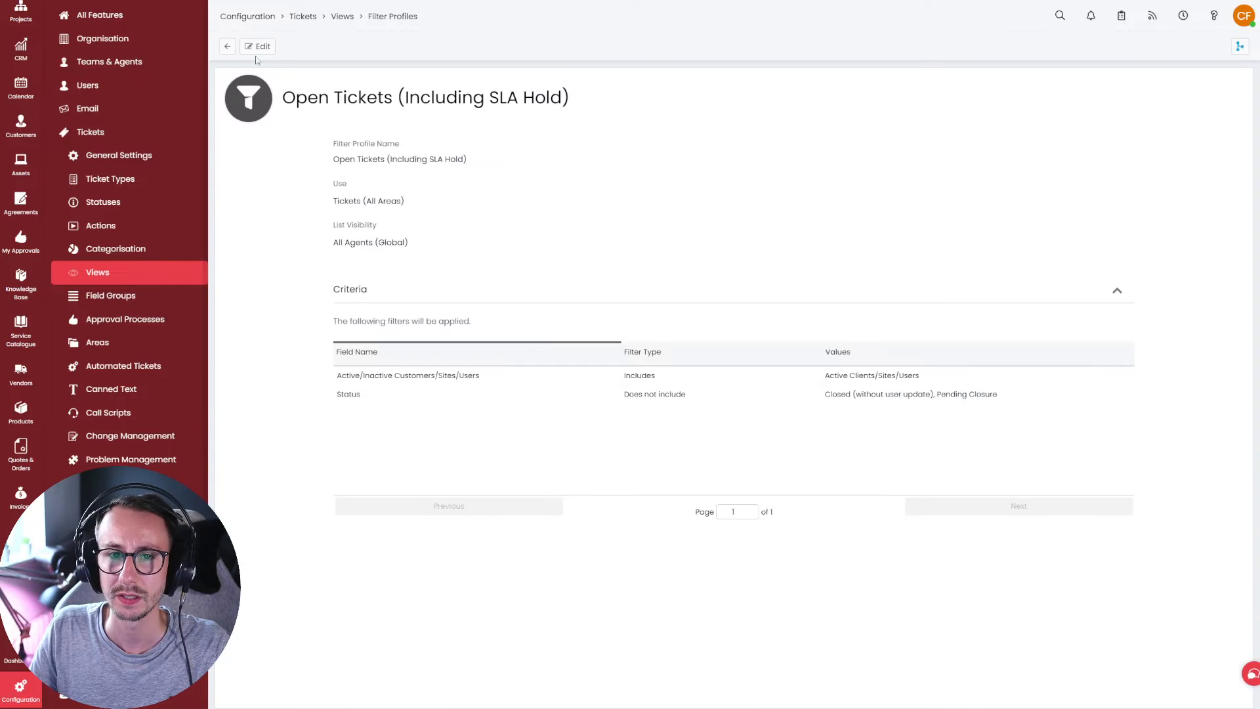
{"action": "left_click", "coordinate": [227, 47]}
{"action": "left_click", "coordinate": [269, 132]}
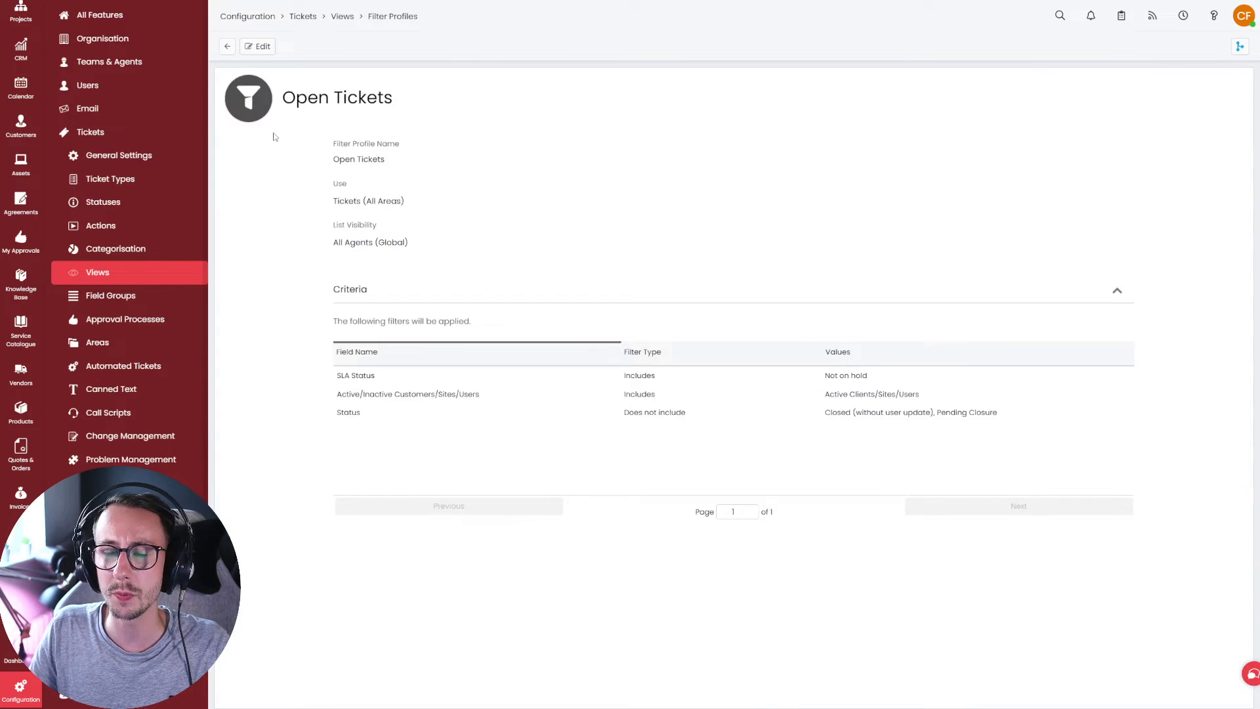
{"action": "left_click", "coordinate": [262, 46]}
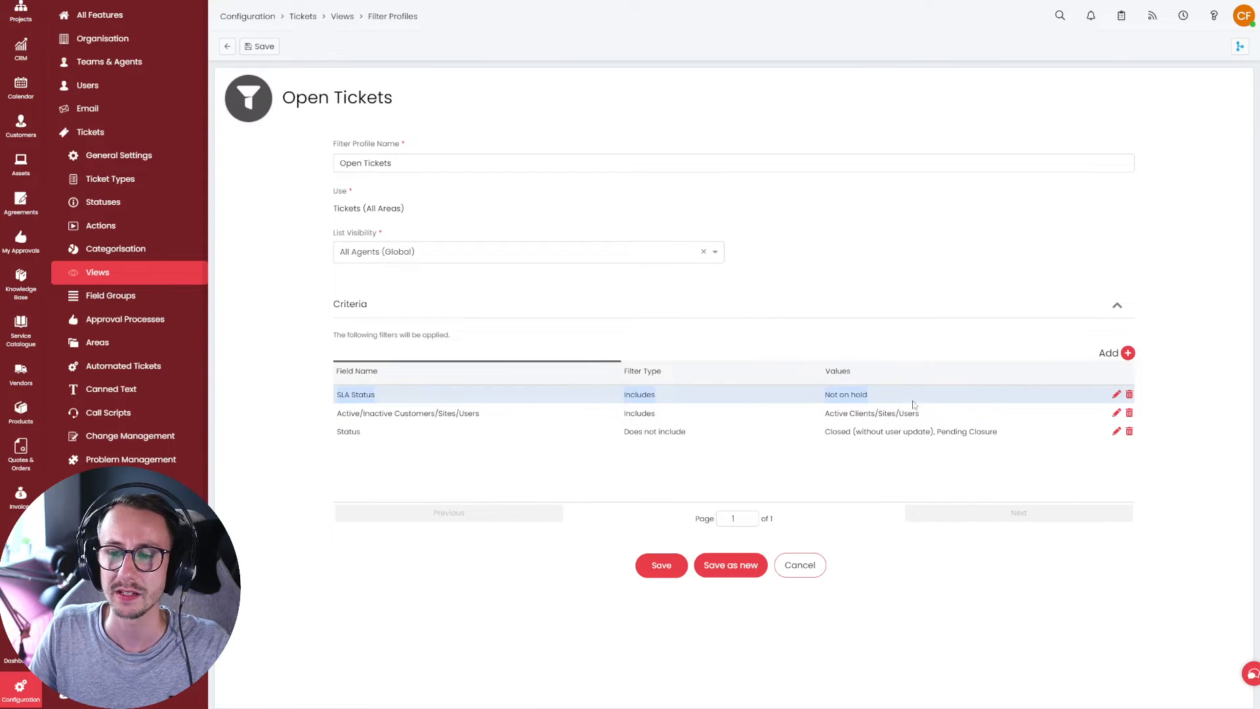
{"action": "left_click", "coordinate": [1128, 394]}
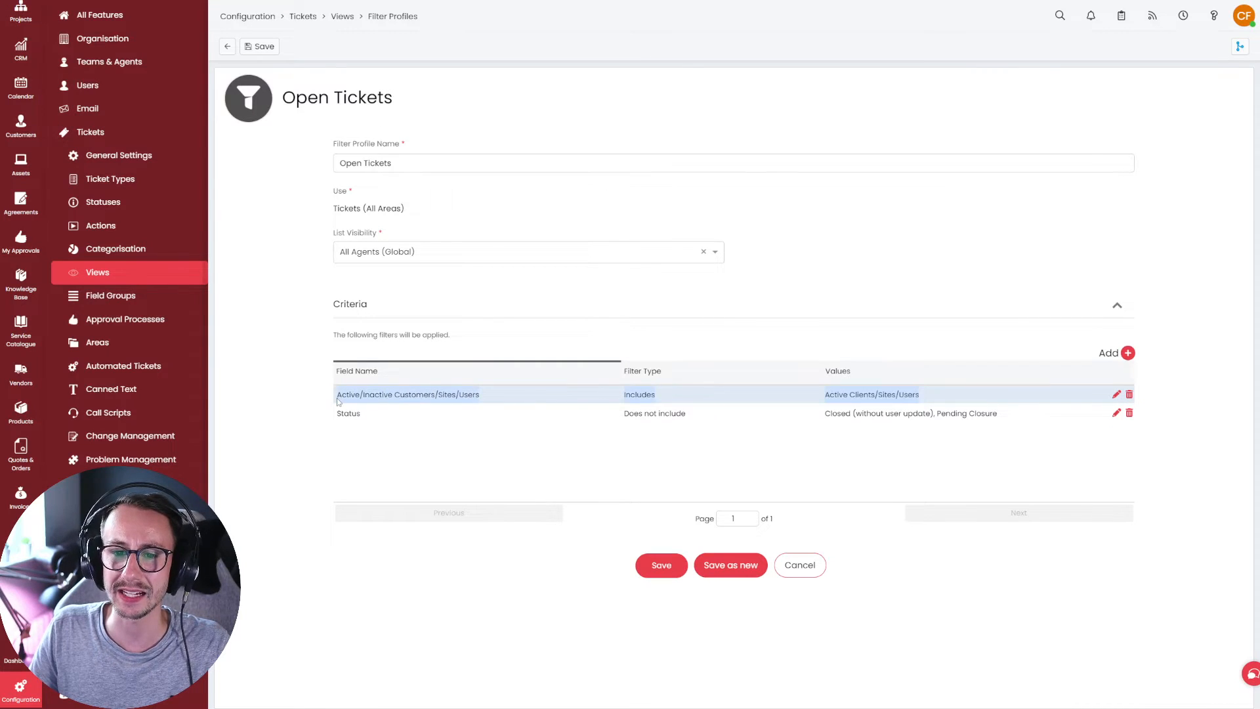
{"action": "left_click", "coordinate": [1129, 396]}
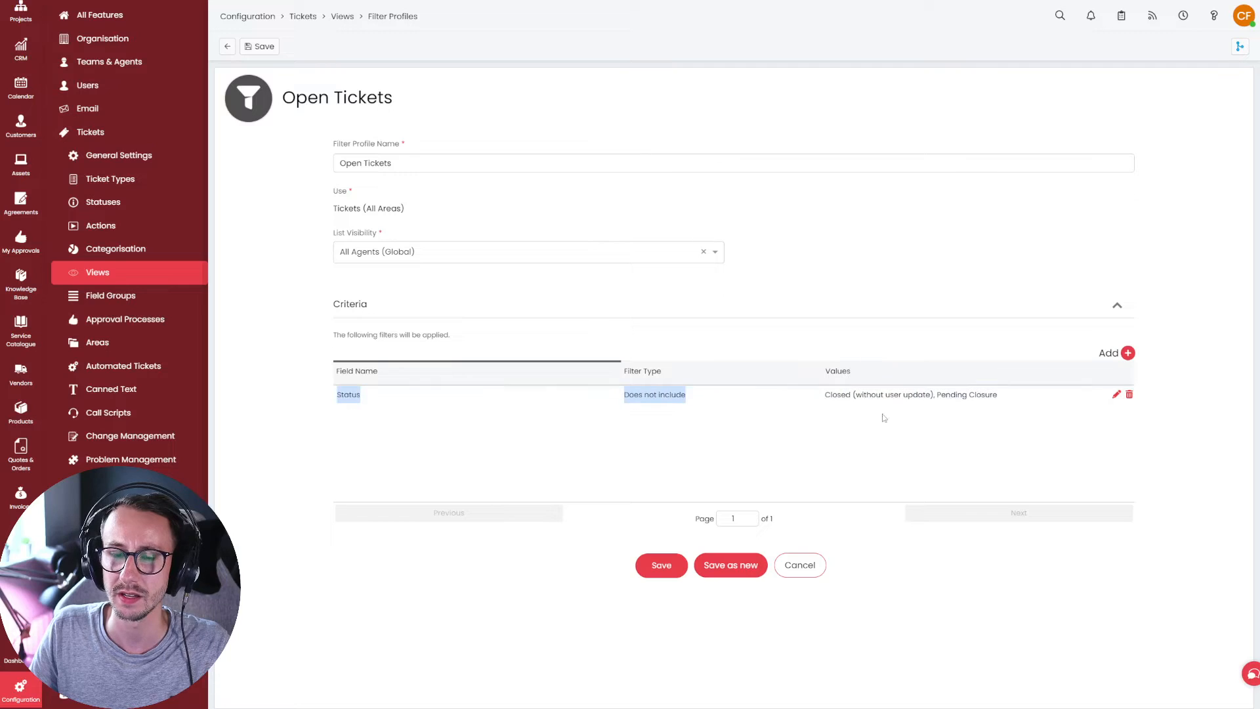
{"action": "left_click", "coordinate": [661, 568]}
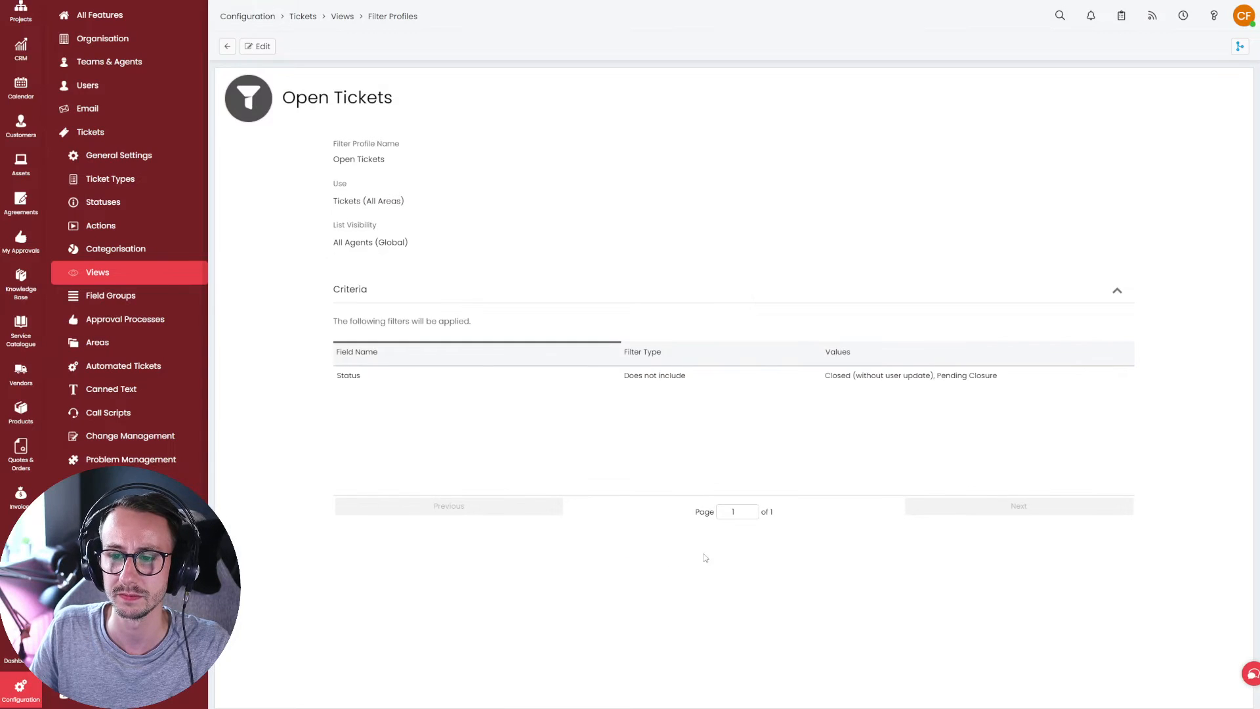
{"action": "mouse_move", "coordinate": [1035, 374]}
{"action": "left_mouse_down"}
{"action": "mouse_move", "coordinate": [840, 372]}
{"action": "mouse_move", "coordinate": [1018, 383]}
{"action": "left_mouse_up"}
{"action": "left_click", "coordinate": [830, 373]}
{"action": "left_click", "coordinate": [1018, 383]}
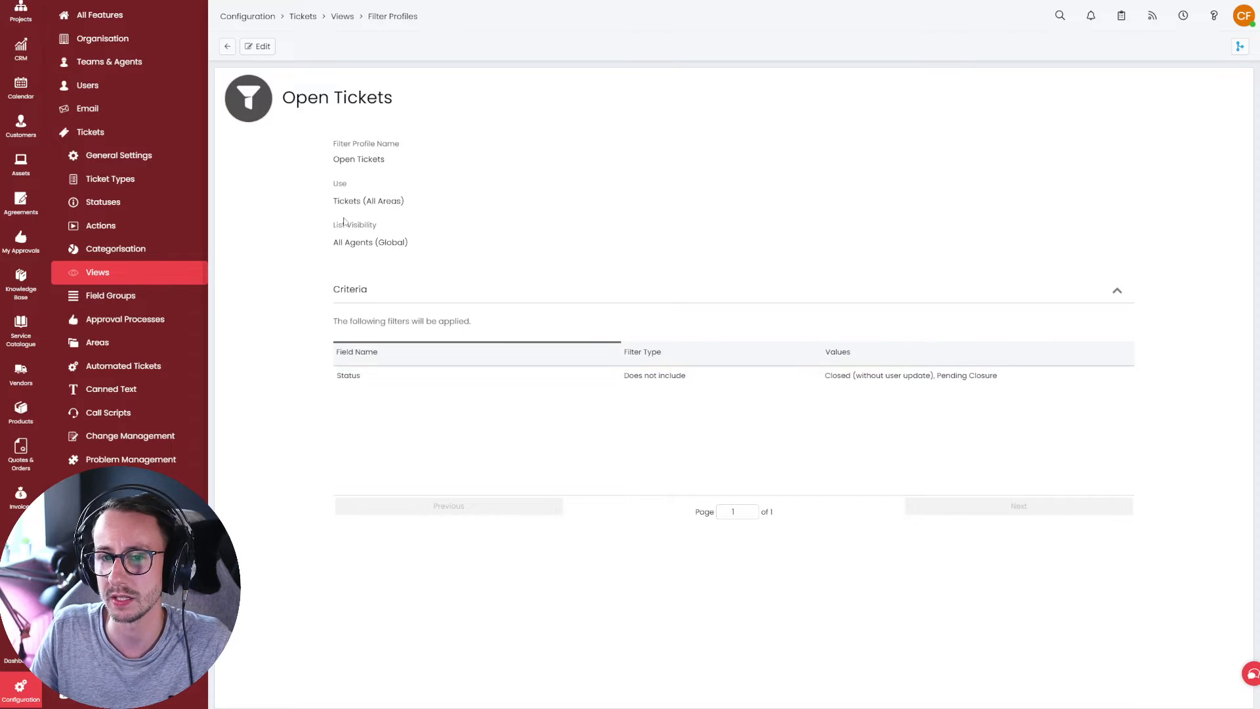
- Delete both criteria of the Open Tickets (Including SLA Hold) filter profile, rename it All Tickets, save it and return to the profiles list
{"action": "left_click", "coordinate": [227, 46]}
{"action": "left_click", "coordinate": [321, 158]}
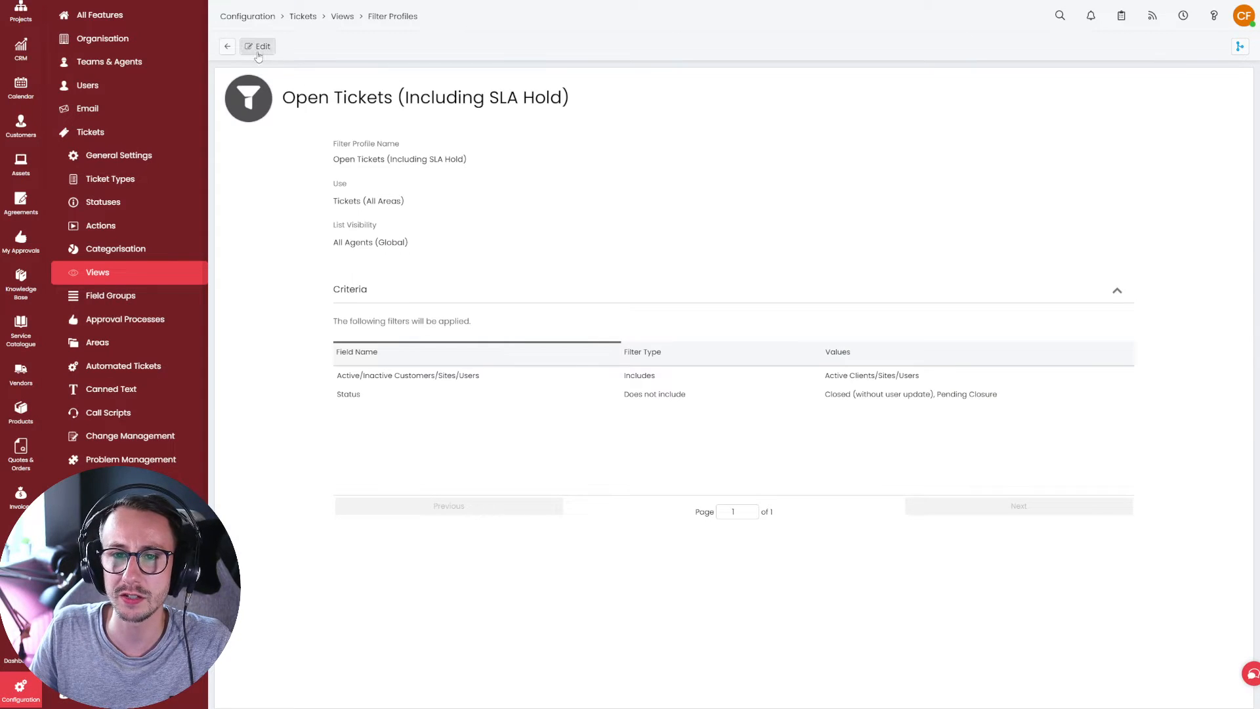
{"action": "left_click", "coordinate": [258, 46]}
{"action": "left_click", "coordinate": [1129, 394]}
{"action": "left_click", "coordinate": [1129, 394]}
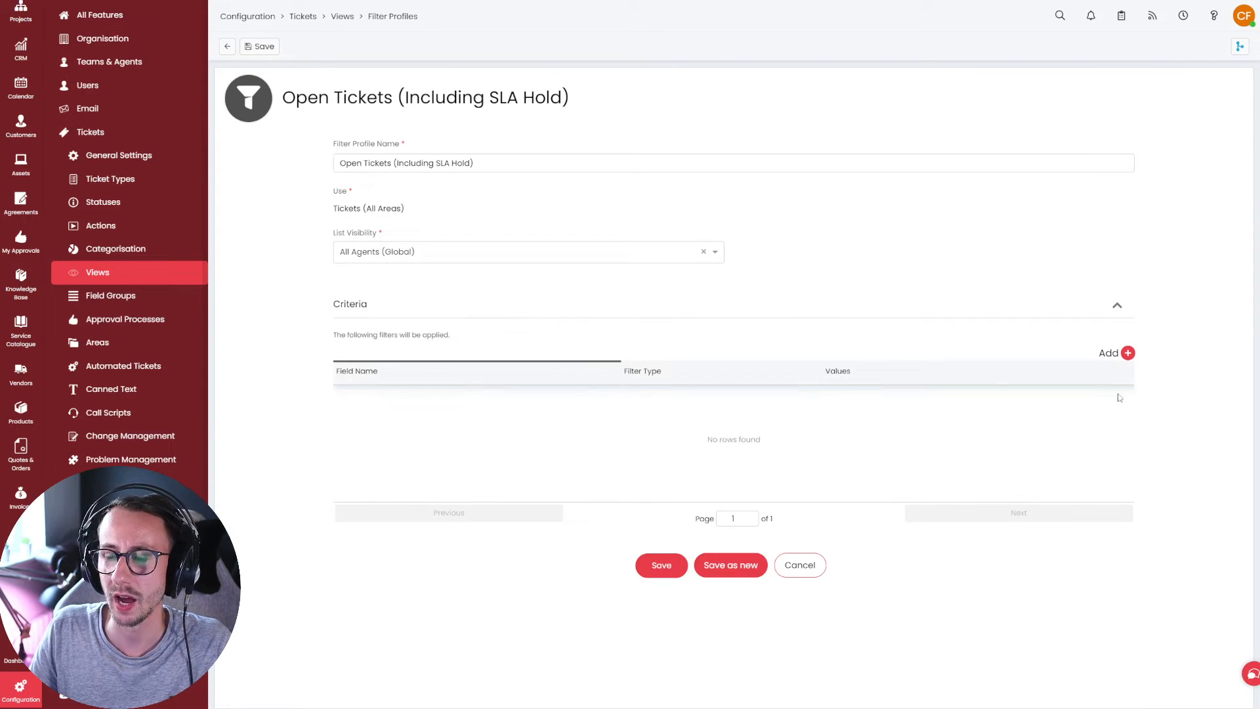
{"action": "triple_click", "coordinate": [451, 163]}
{"action": "type", "text": "A"}
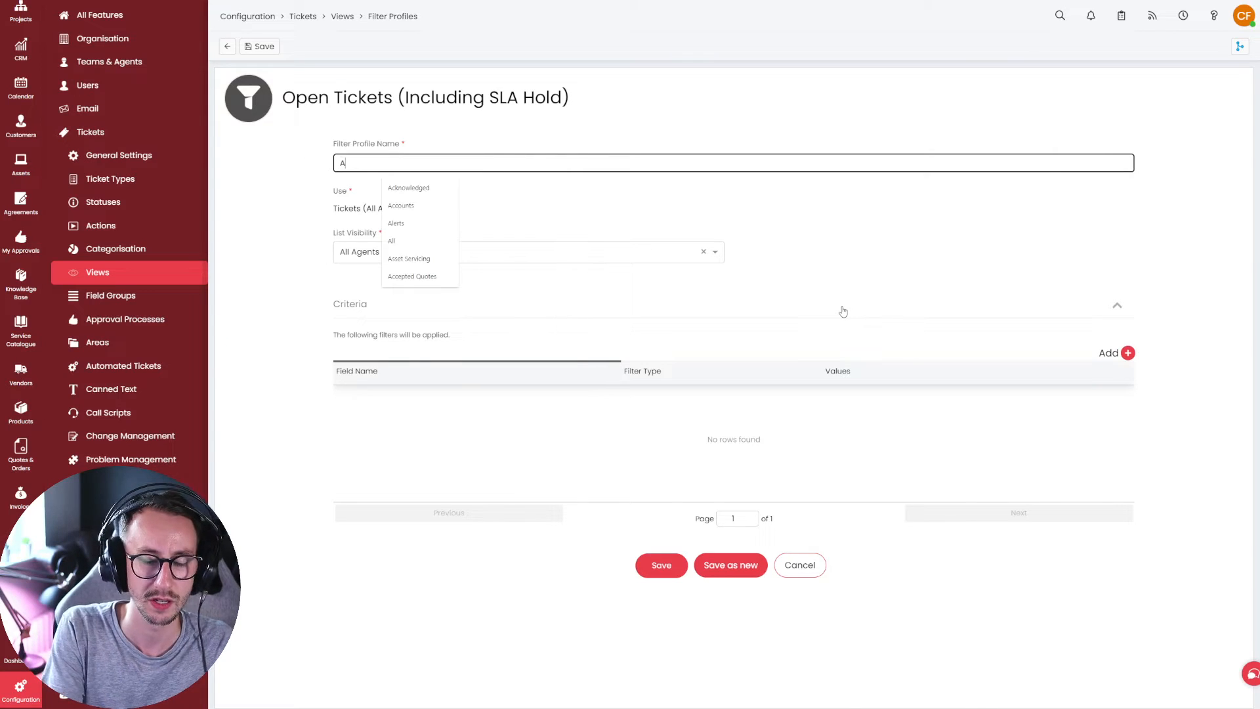
{"action": "type", "text": "ll Tickets"}
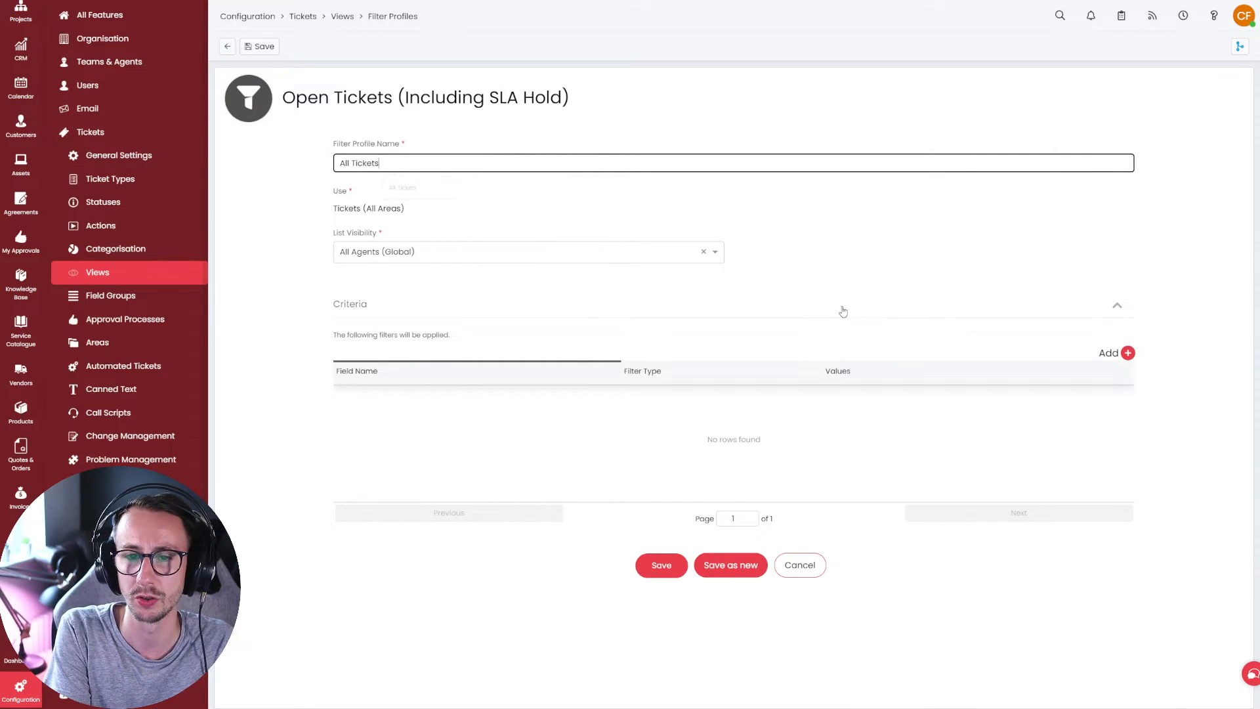
{"action": "left_click", "coordinate": [661, 565]}
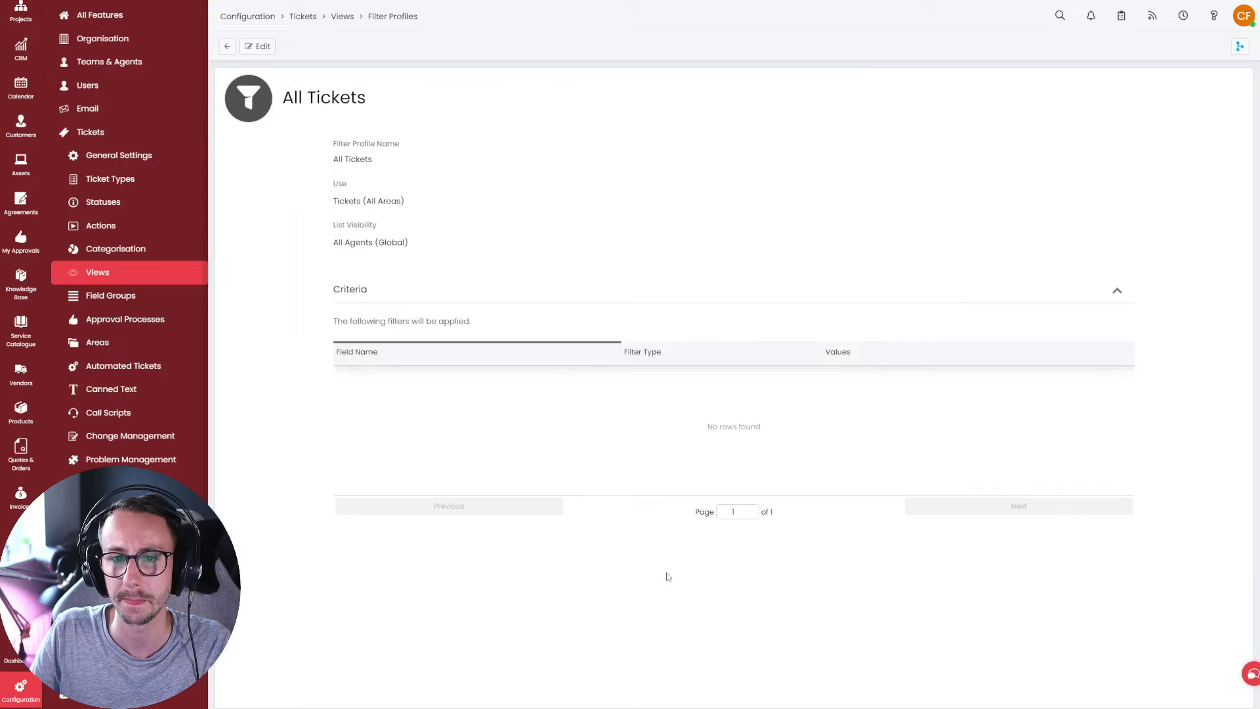
{"action": "left_click", "coordinate": [227, 46]}
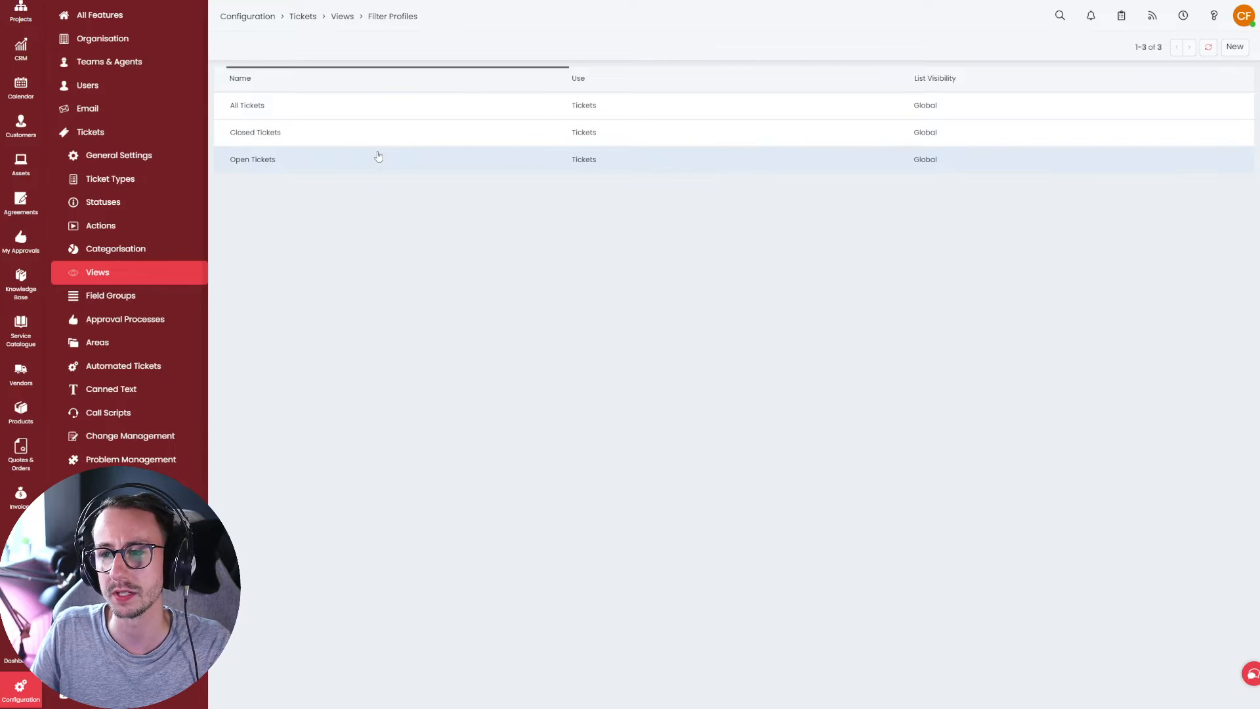
- Filter the Service Desk ticket list by All Tickets and try both All Tickets entries among the filter options
{"action": "scroll", "coordinate": [26, 90], "scroll_direction": "up", "scroll_amount": 2}
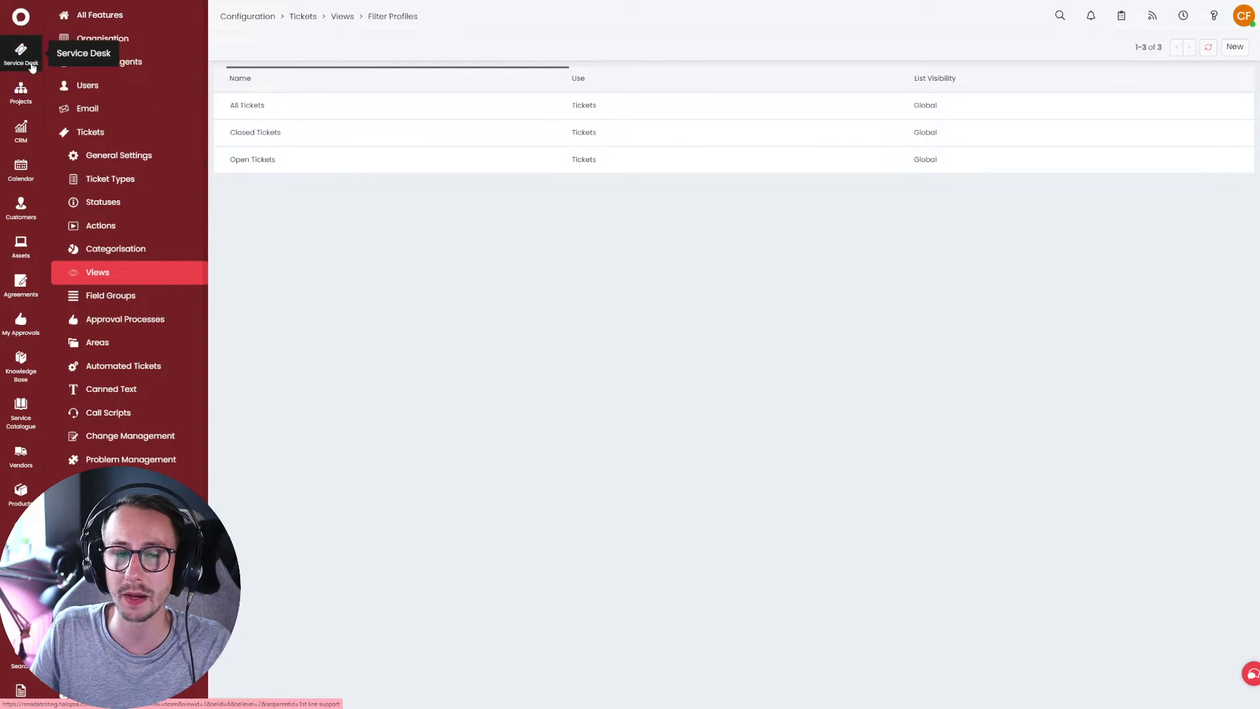
{"action": "left_click", "coordinate": [21, 41]}
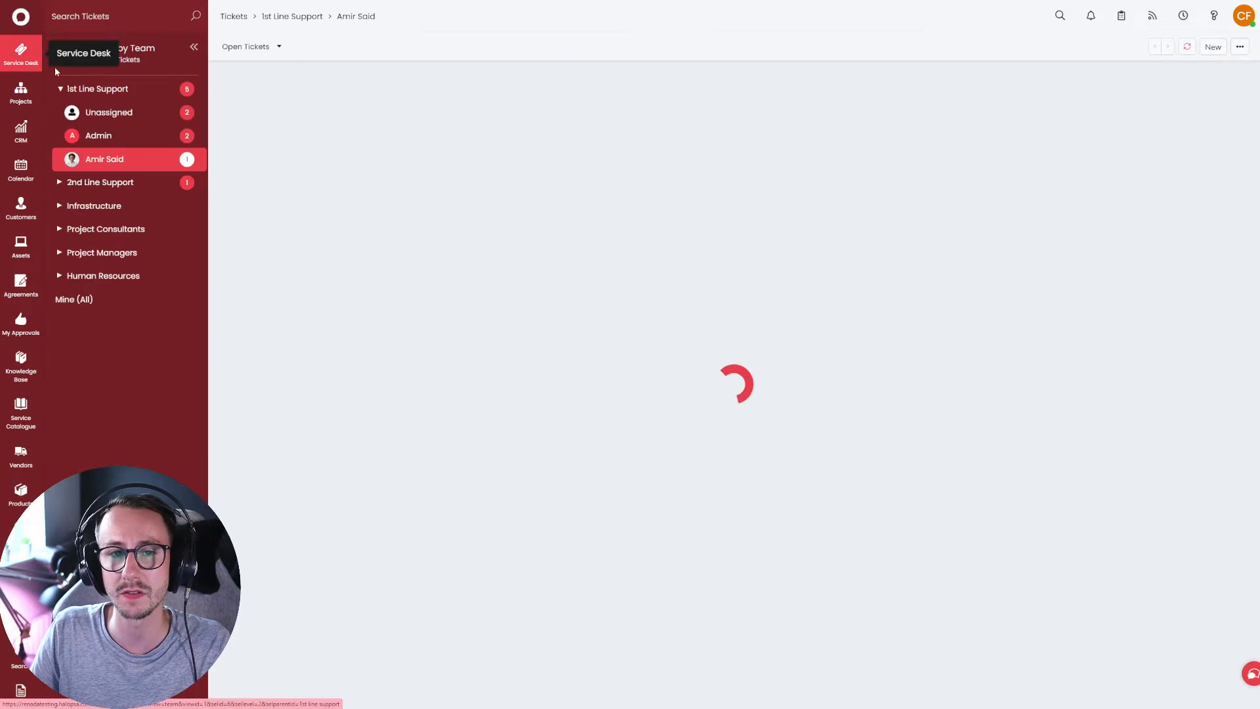
{"action": "left_click", "coordinate": [279, 47]}
{"action": "left_click", "coordinate": [283, 70]}
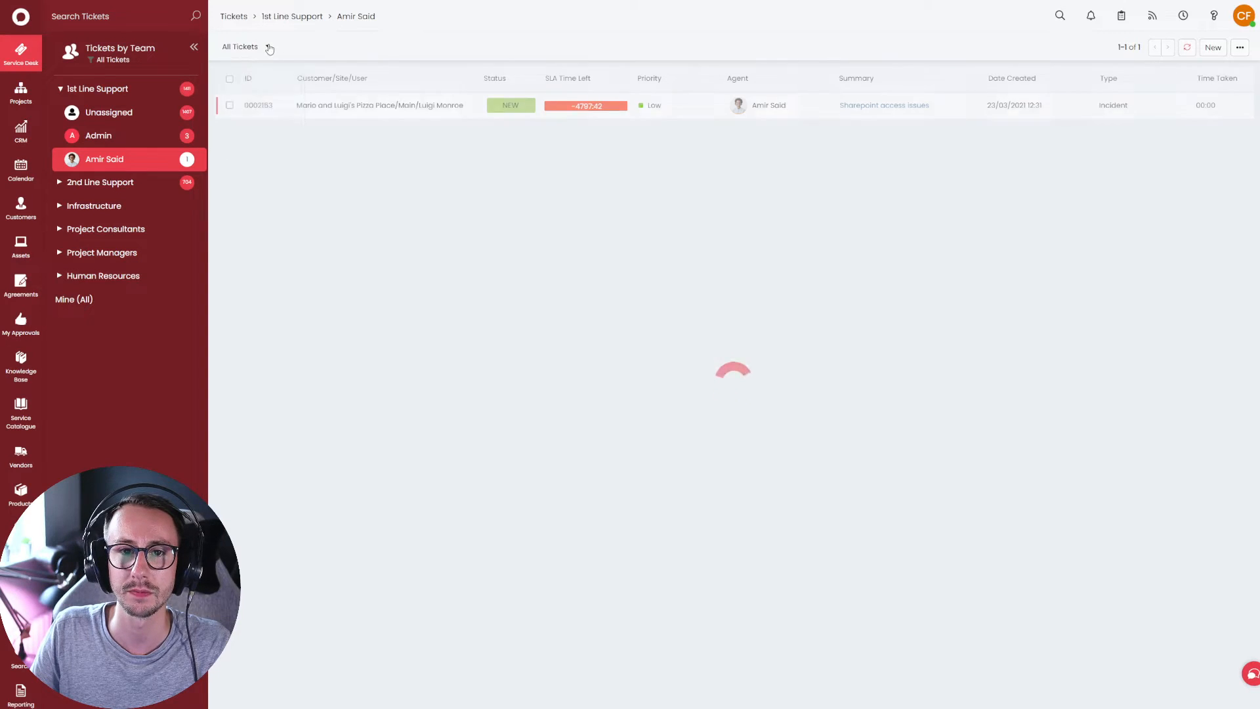
{"action": "left_click", "coordinate": [267, 46]}
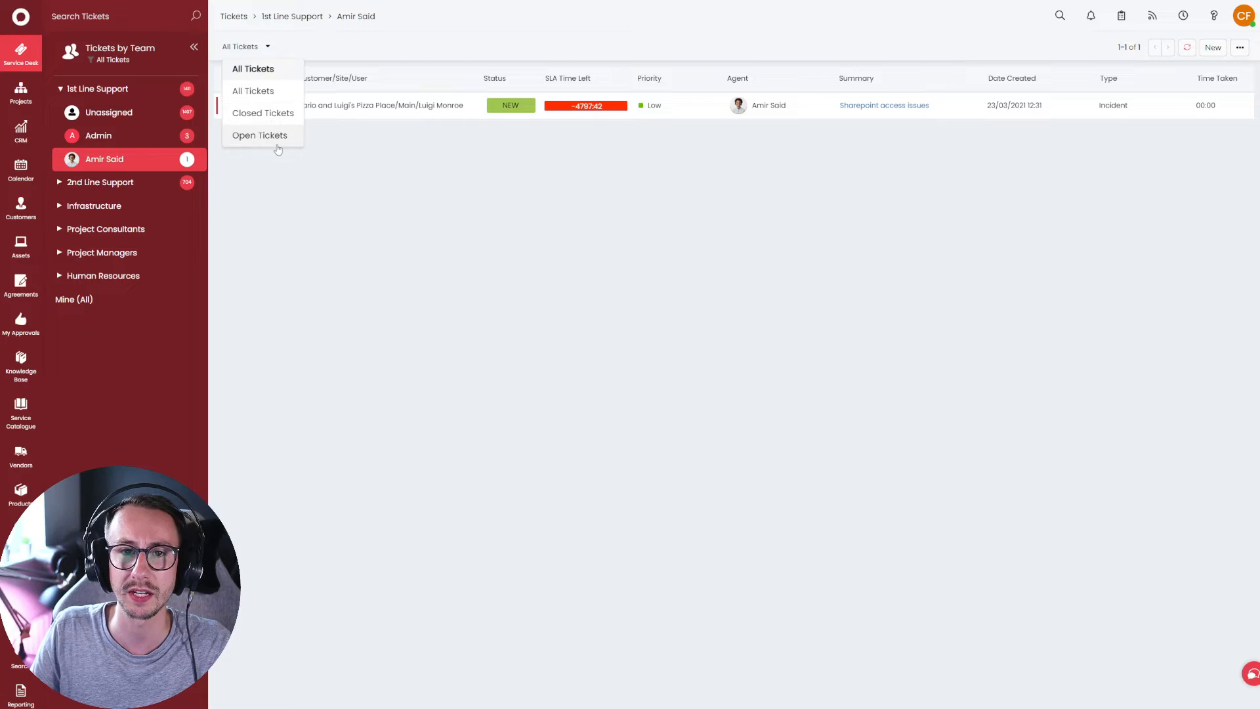
{"action": "left_click", "coordinate": [266, 90]}
{"action": "left_click", "coordinate": [251, 53]}
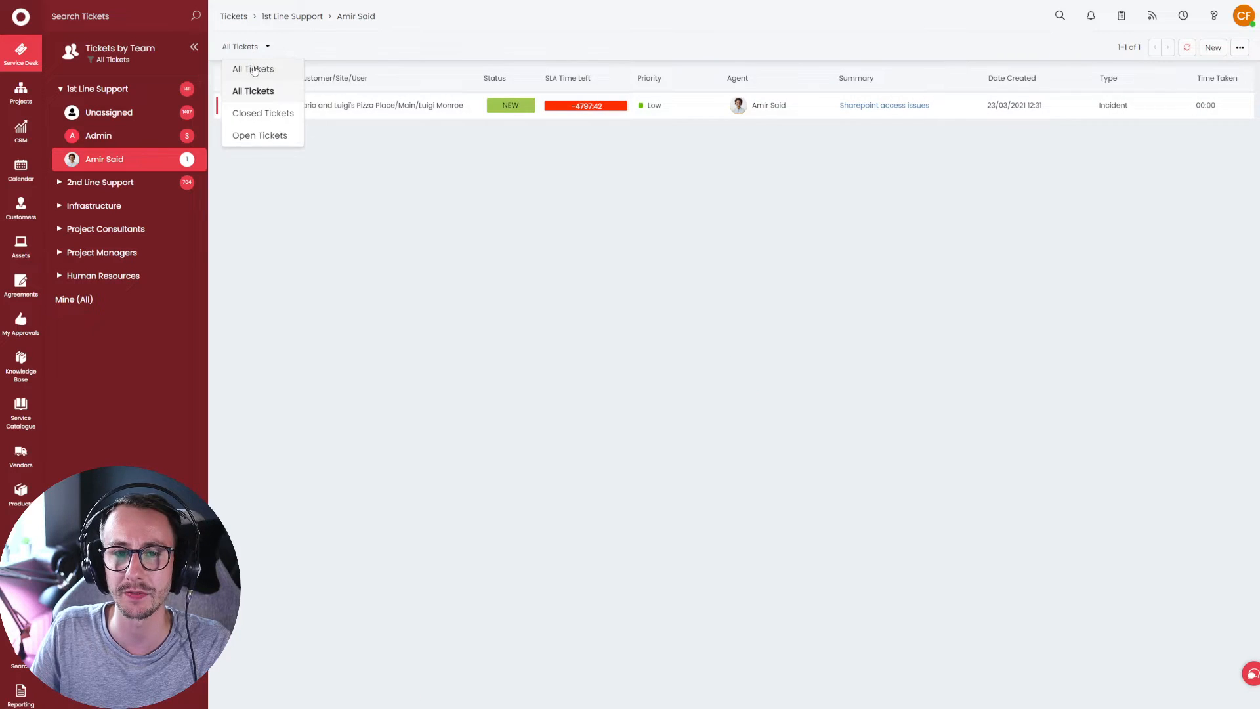
{"action": "left_click", "coordinate": [253, 69]}
- Return to the Filter Profiles list in the Tickets Views configuration
{"action": "scroll", "coordinate": [20, 683], "scroll_direction": "down", "scroll_amount": 2}
{"action": "left_click", "coordinate": [21, 686]}
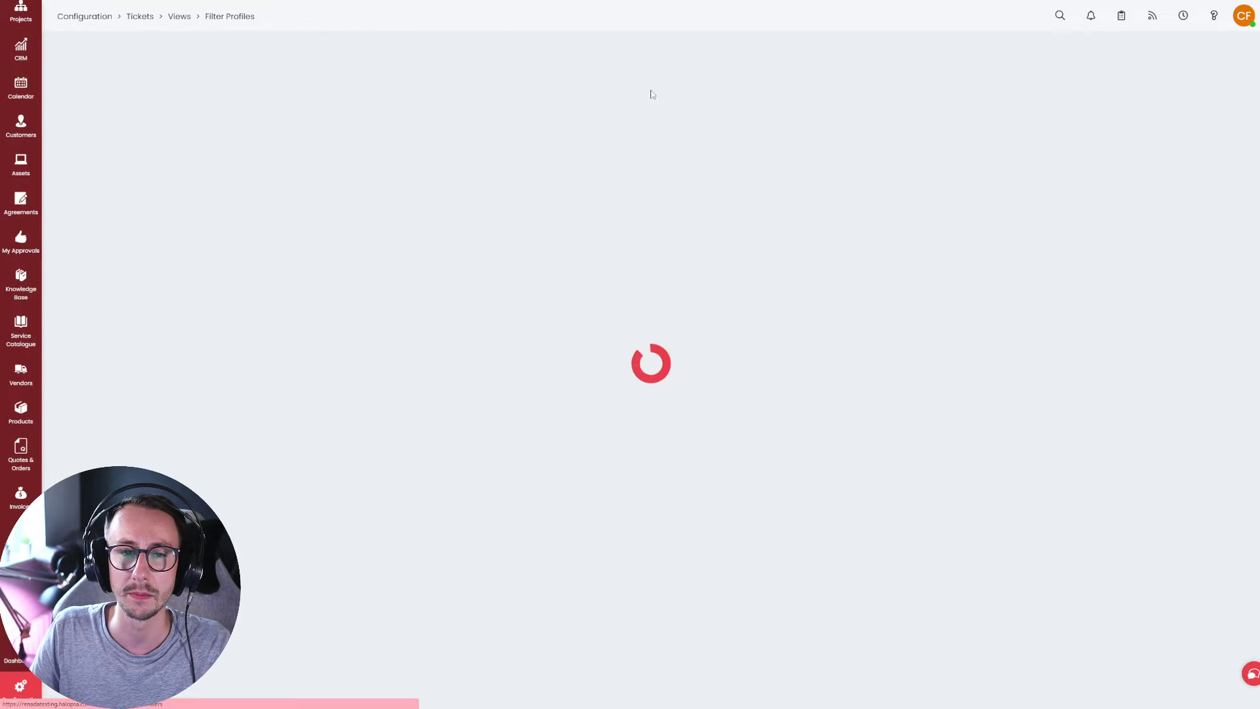
{"action": "left_click", "coordinate": [630, 34]}
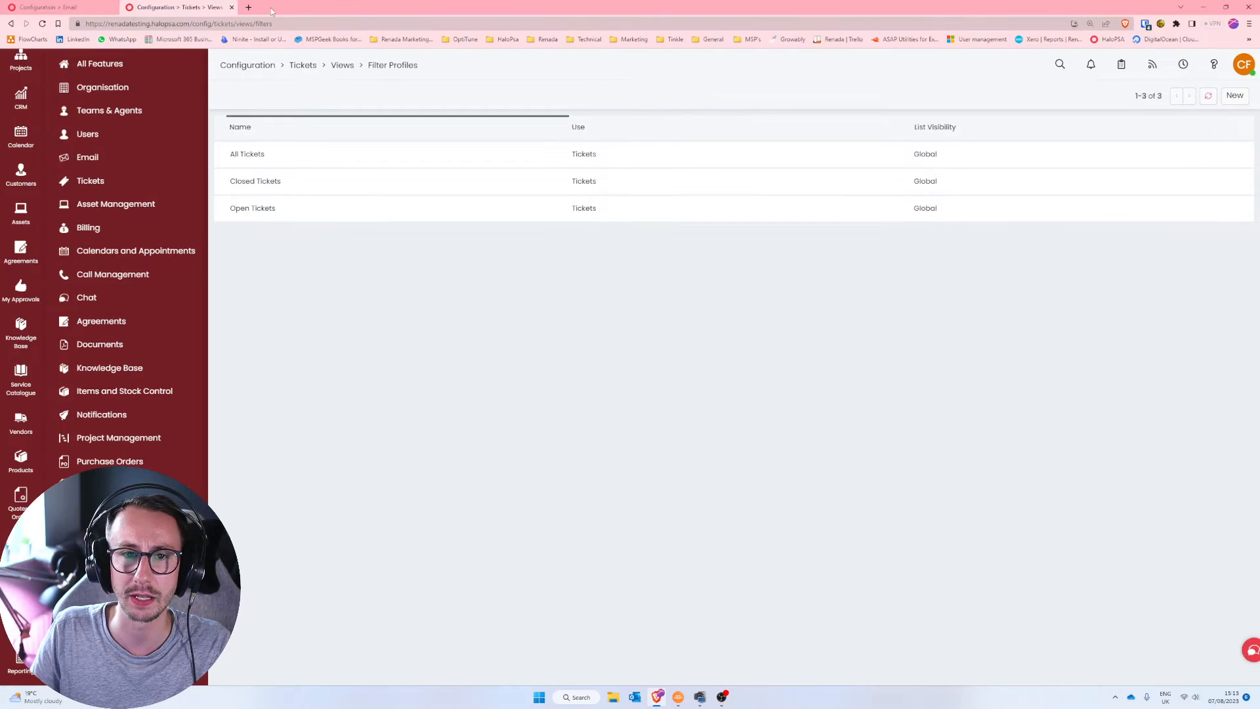
- Open the renada.halopsa.com instance in a new browser tab
{"action": "left_click", "coordinate": [88, 7]}
{"action": "left_click", "coordinate": [249, 6]}
{"action": "type", "text": "re"}
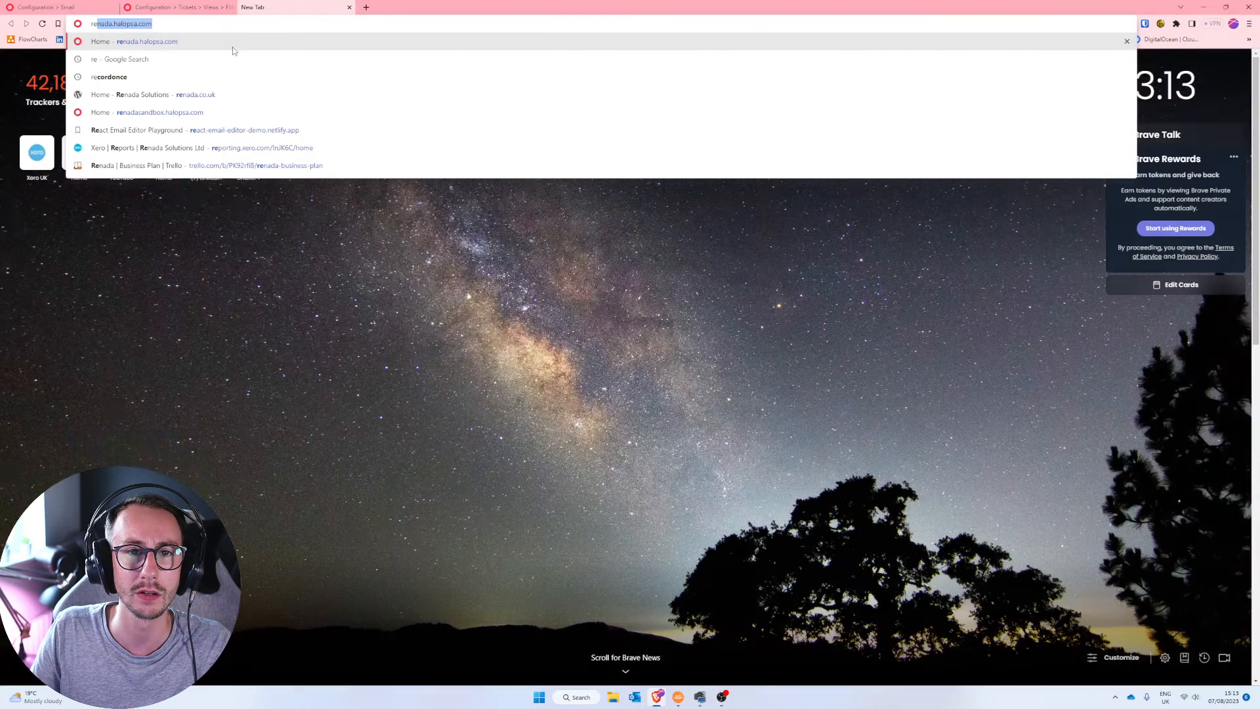
{"action": "left_click", "coordinate": [234, 46]}
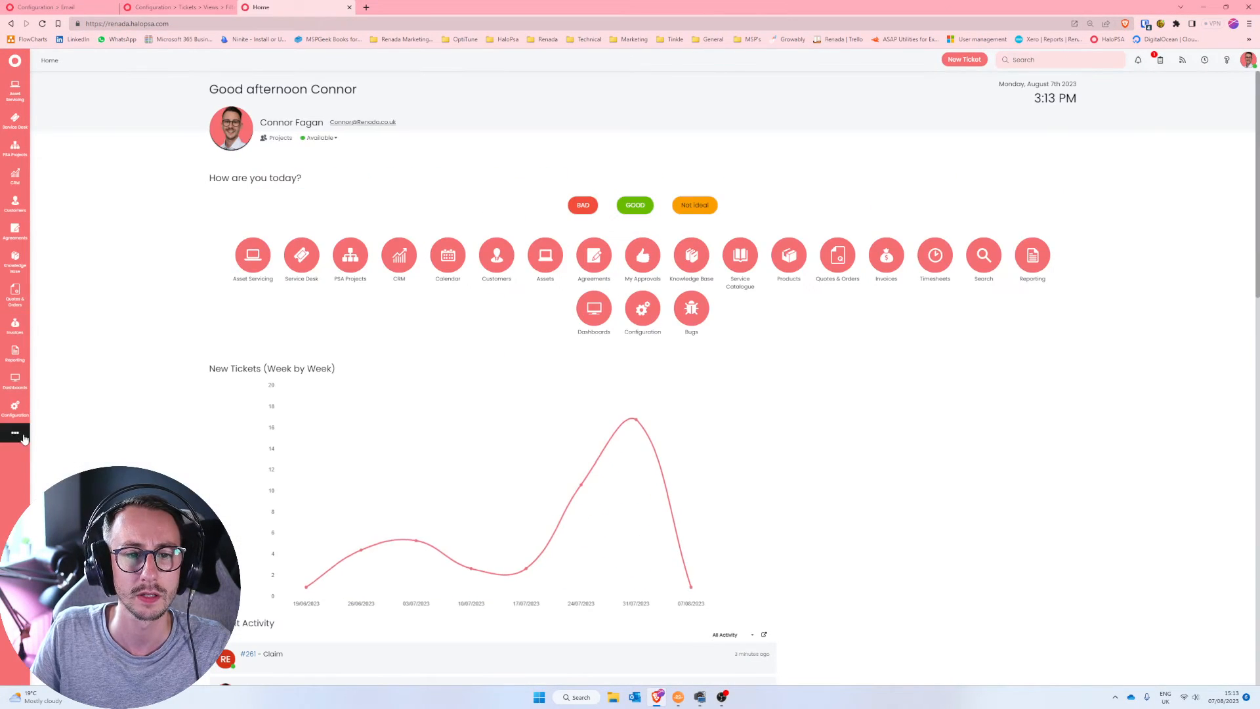
- Open the ticket filter profiles in this instance's configuration and examine Open Tickets (Including SLA Hold), returning to the list
{"action": "left_click", "coordinate": [15, 405]}
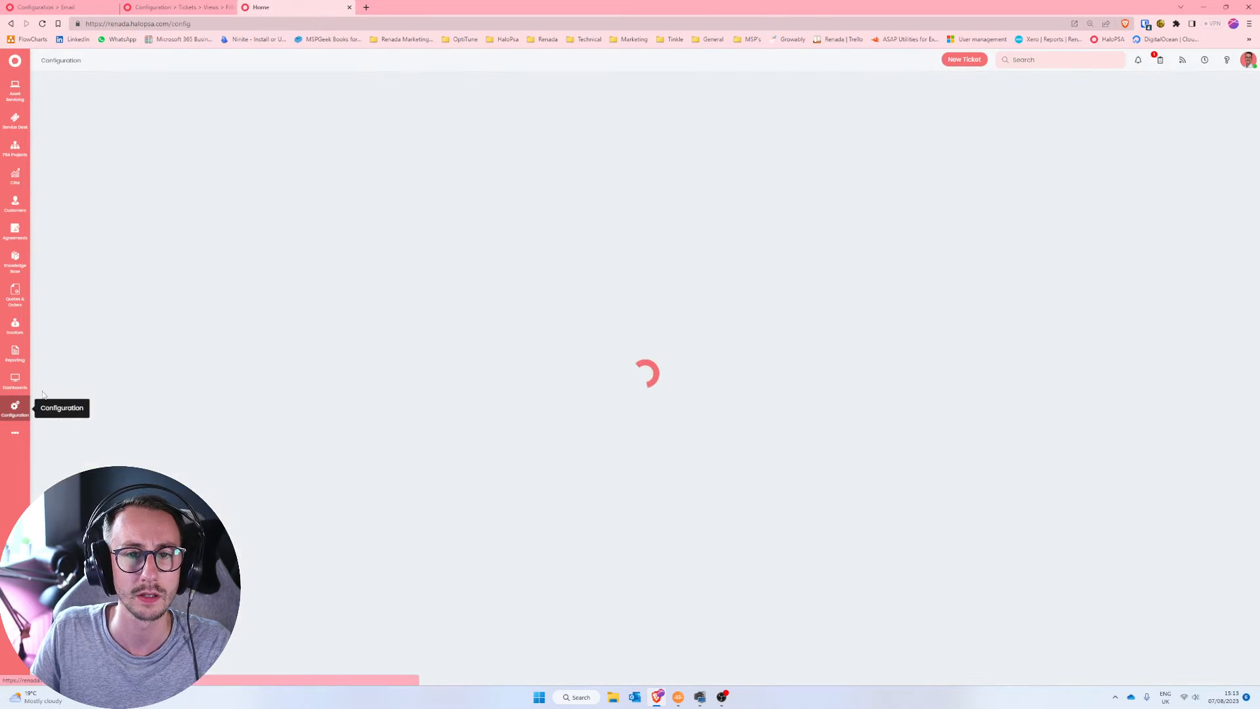
{"action": "left_click", "coordinate": [66, 190]}
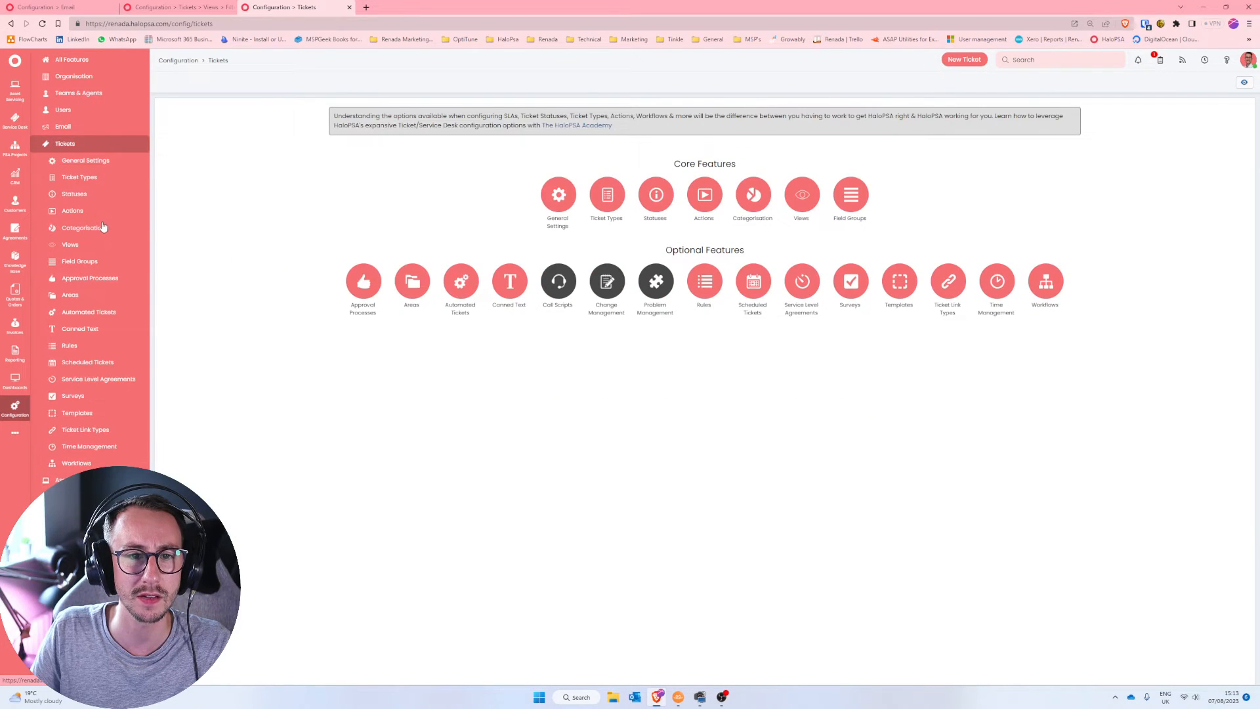
{"action": "left_click", "coordinate": [91, 244]}
{"action": "left_click", "coordinate": [315, 351]}
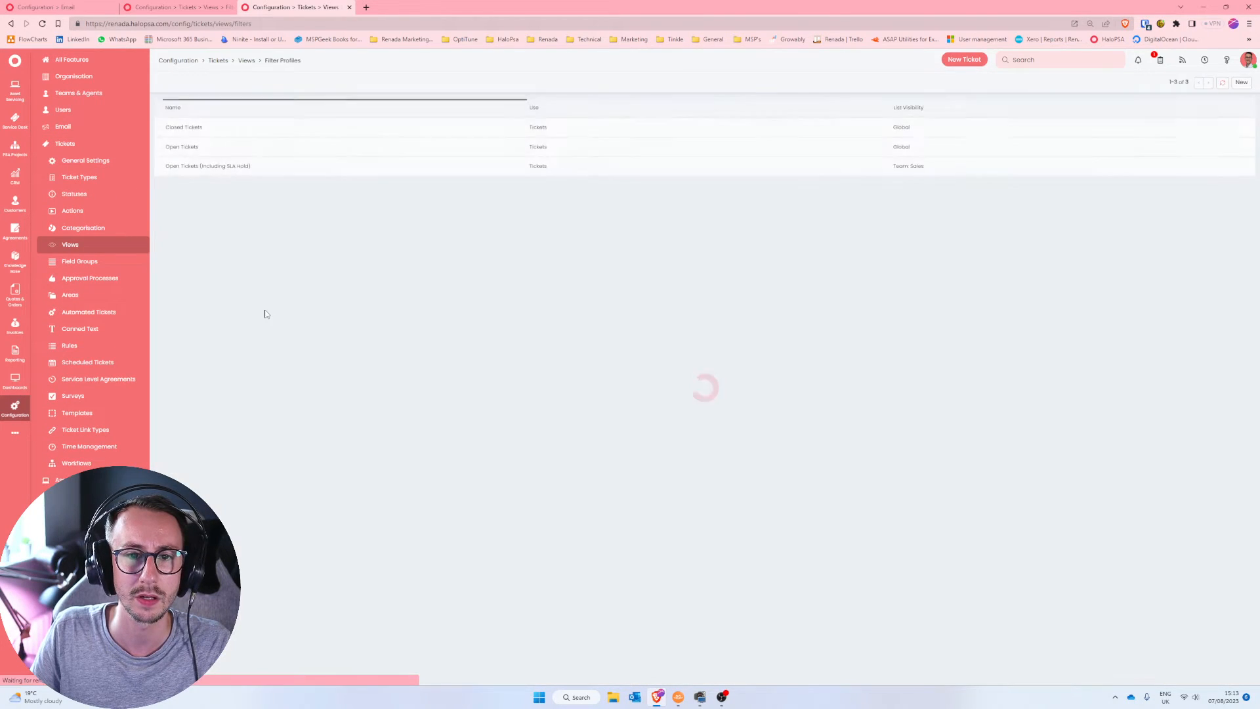
{"action": "left_click", "coordinate": [241, 165]}
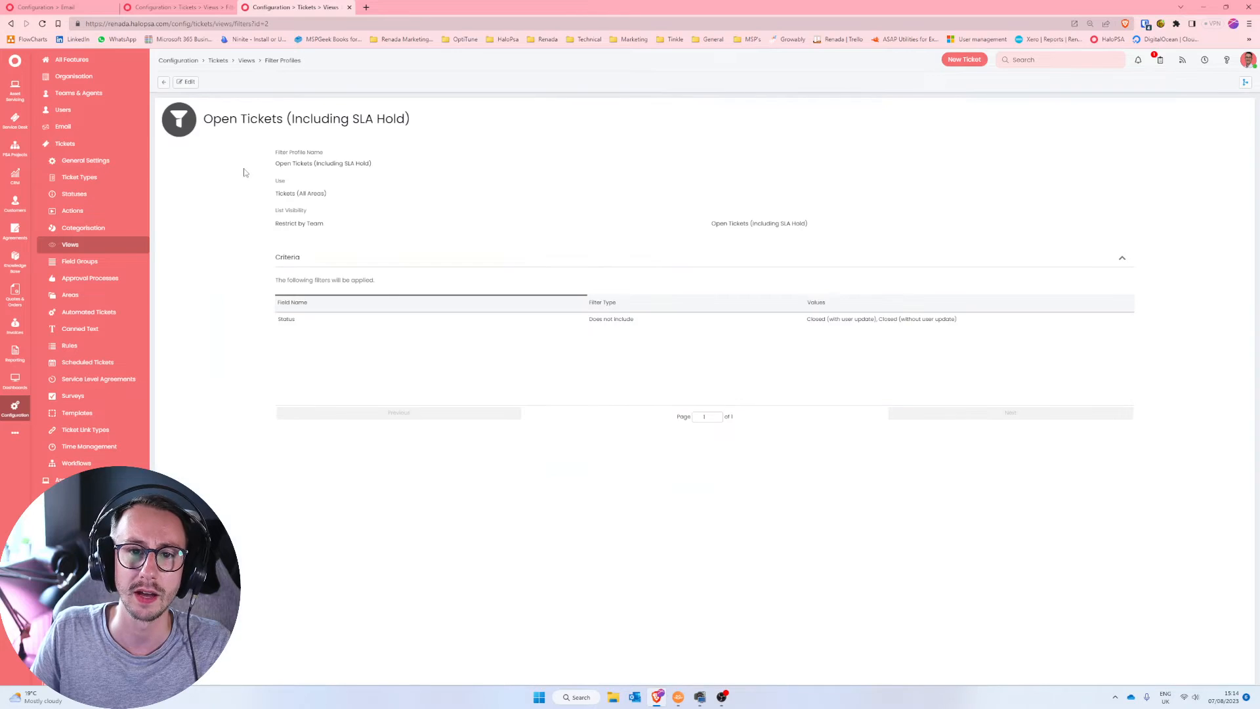
{"action": "left_click", "coordinate": [164, 82]}
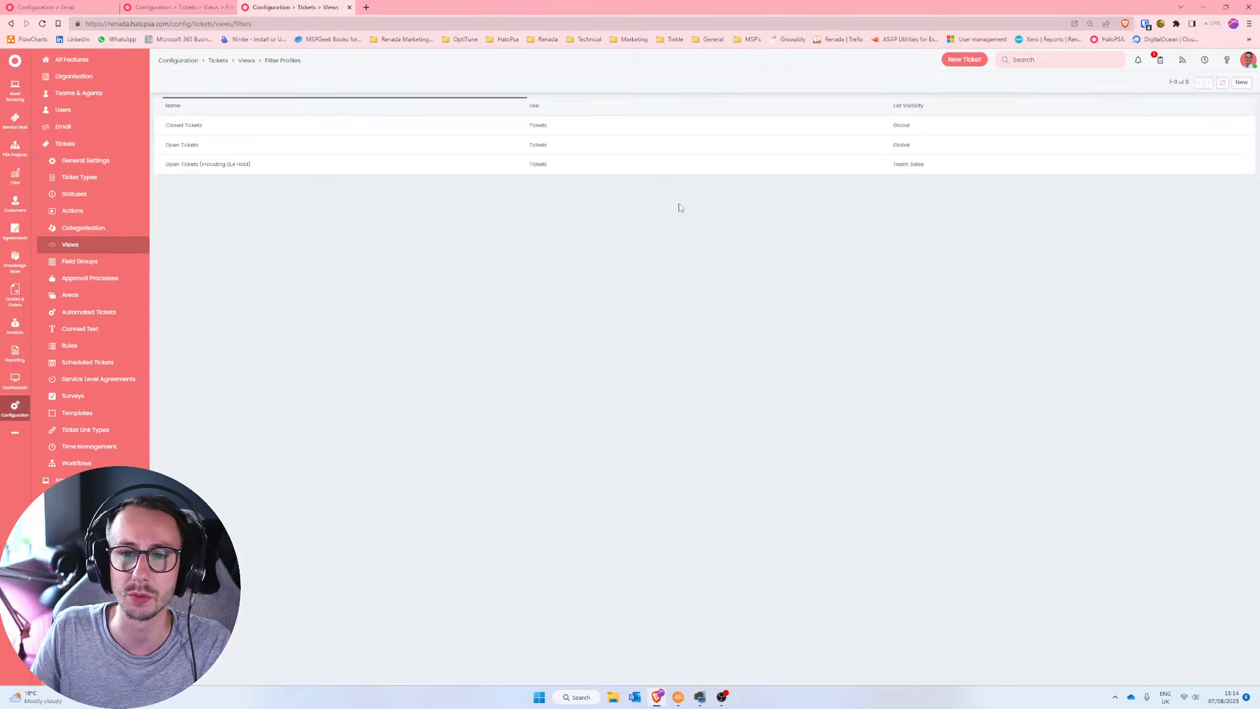
- Switch back to the renadatesting.halopsa.com tab and open the All Tickets filter profile for editing
{"action": "left_click", "coordinate": [194, 9]}
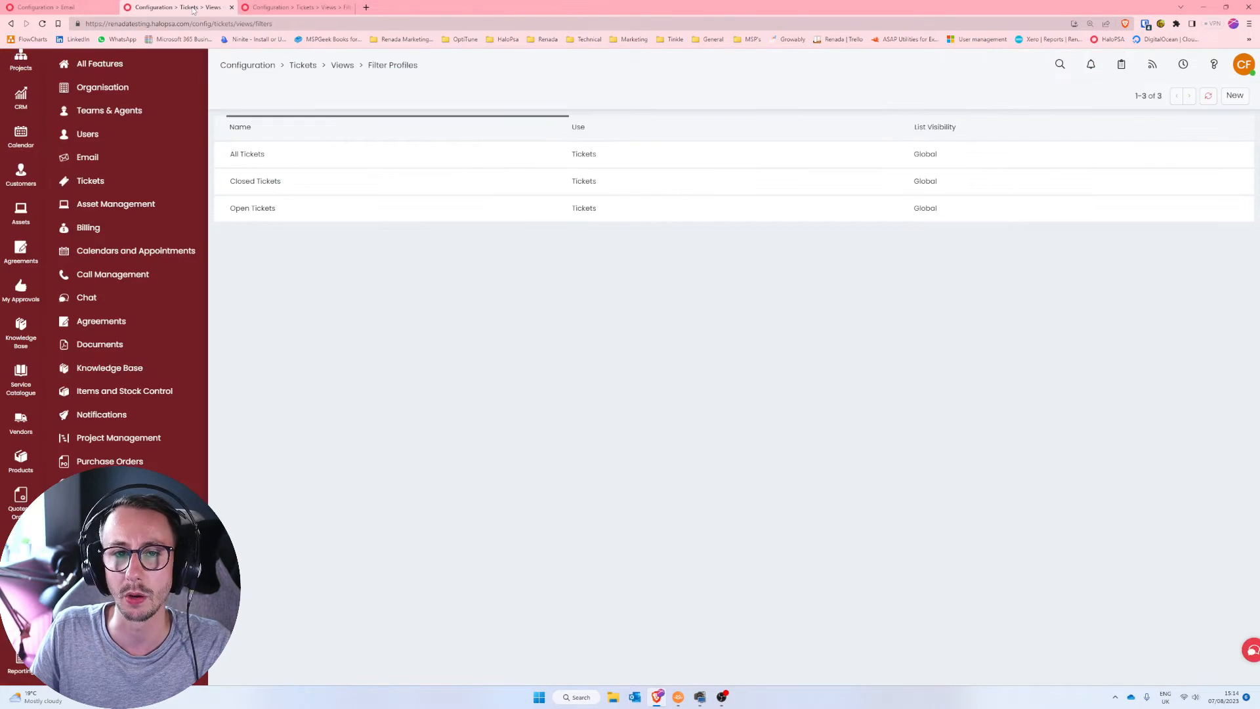
{"action": "left_click", "coordinate": [287, 158]}
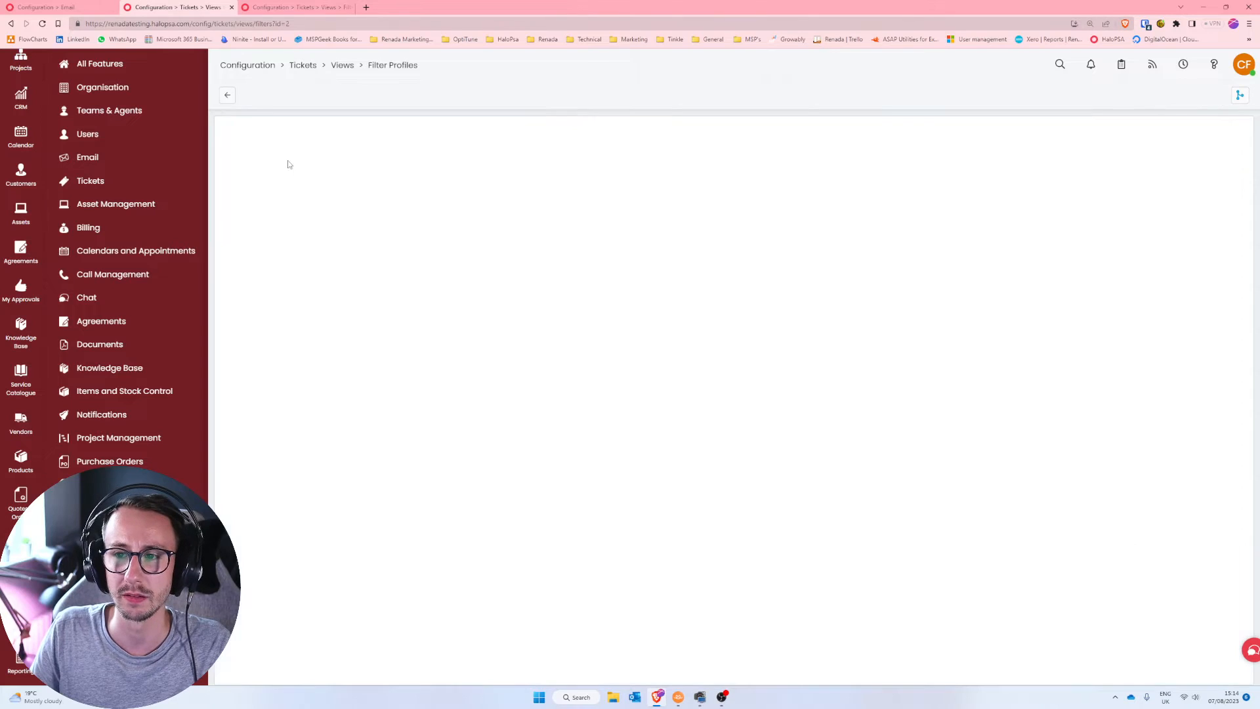
{"action": "left_click", "coordinate": [256, 96]}
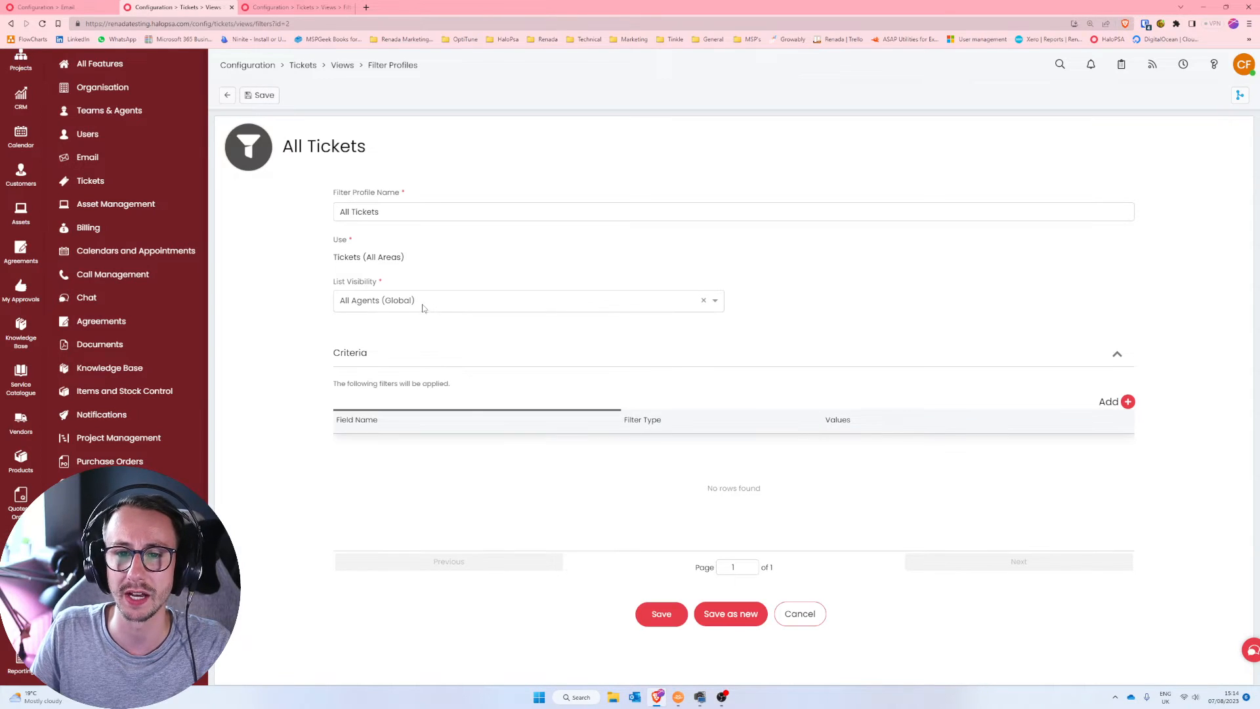
- Set the All Tickets profile's list visibility to Restrict by Agent with Admin as the agent
{"action": "left_click", "coordinate": [462, 303]}
{"action": "left_click", "coordinate": [387, 338]}
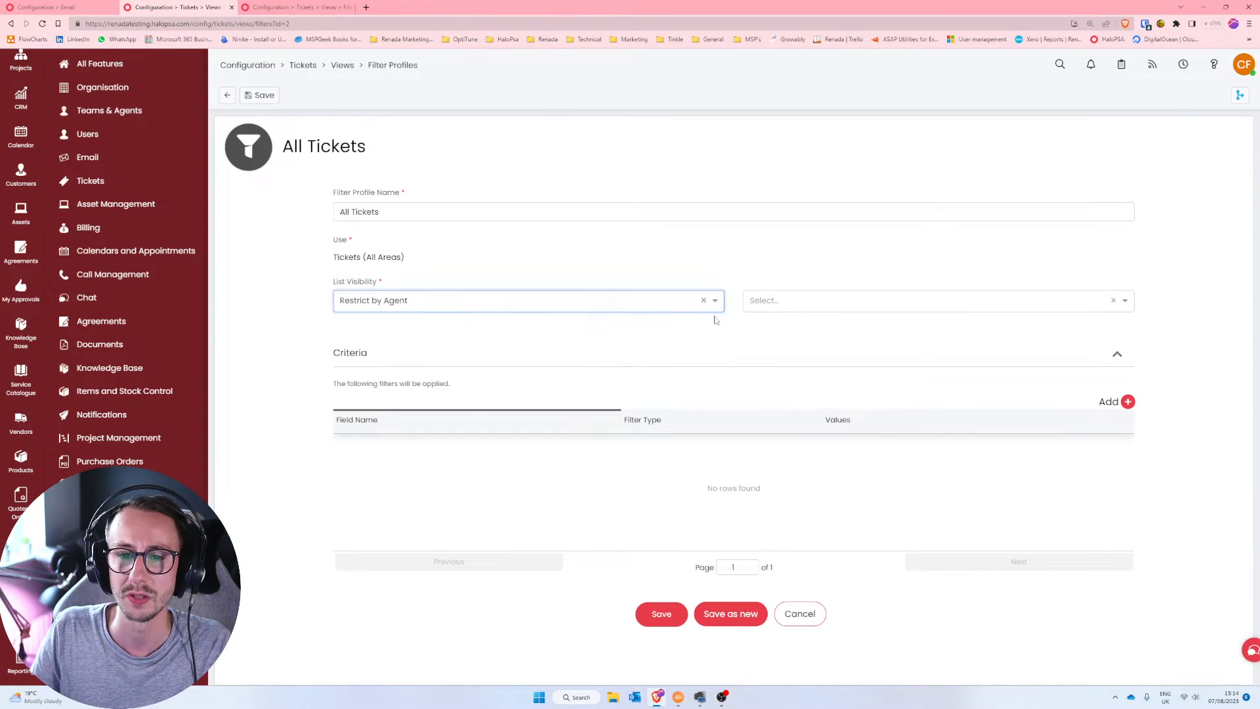
{"action": "left_click", "coordinate": [787, 302]}
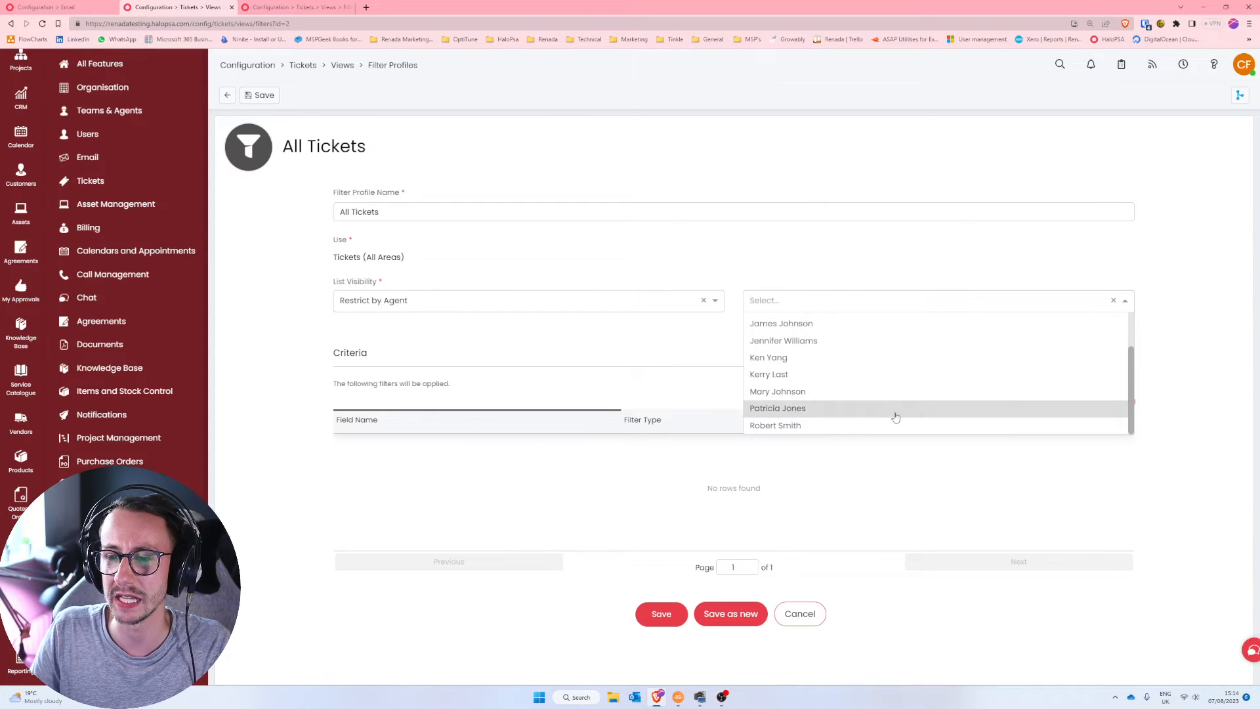
{"action": "scroll", "coordinate": [934, 323], "scroll_direction": "up", "scroll_amount": 2}
{"action": "left_click", "coordinate": [634, 300]}
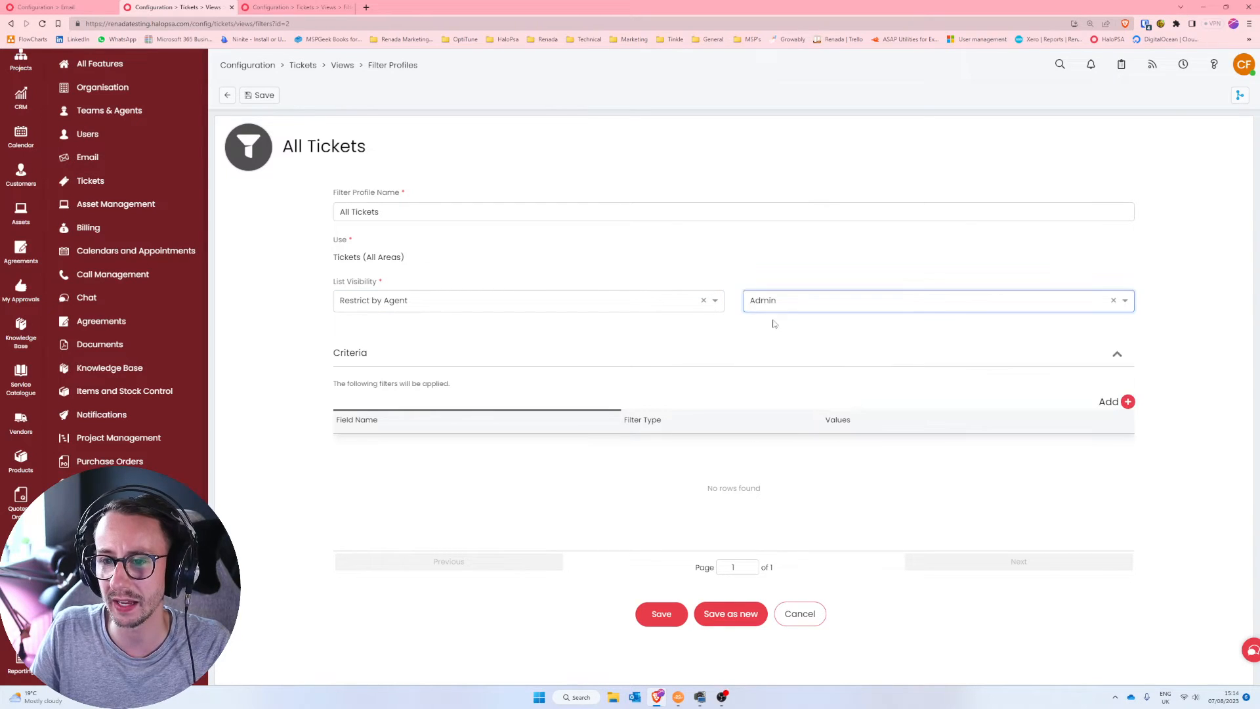
- Set the All Tickets profile's list visibility to Restrict by Team with Infrastructure as the team, and save the profile
{"action": "left_click", "coordinate": [590, 303]}
{"action": "left_click", "coordinate": [525, 353]}
{"action": "left_click", "coordinate": [823, 299]}
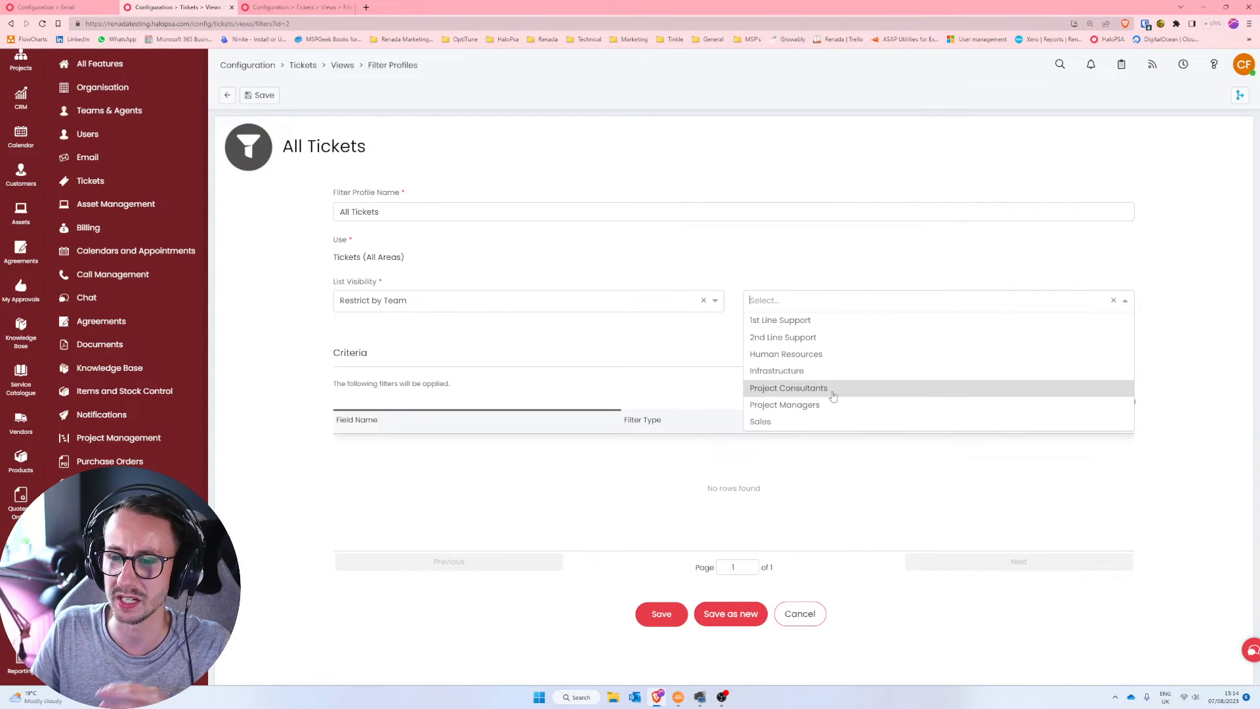
{"action": "left_click", "coordinate": [825, 371]}
{"action": "left_click", "coordinate": [661, 613]}
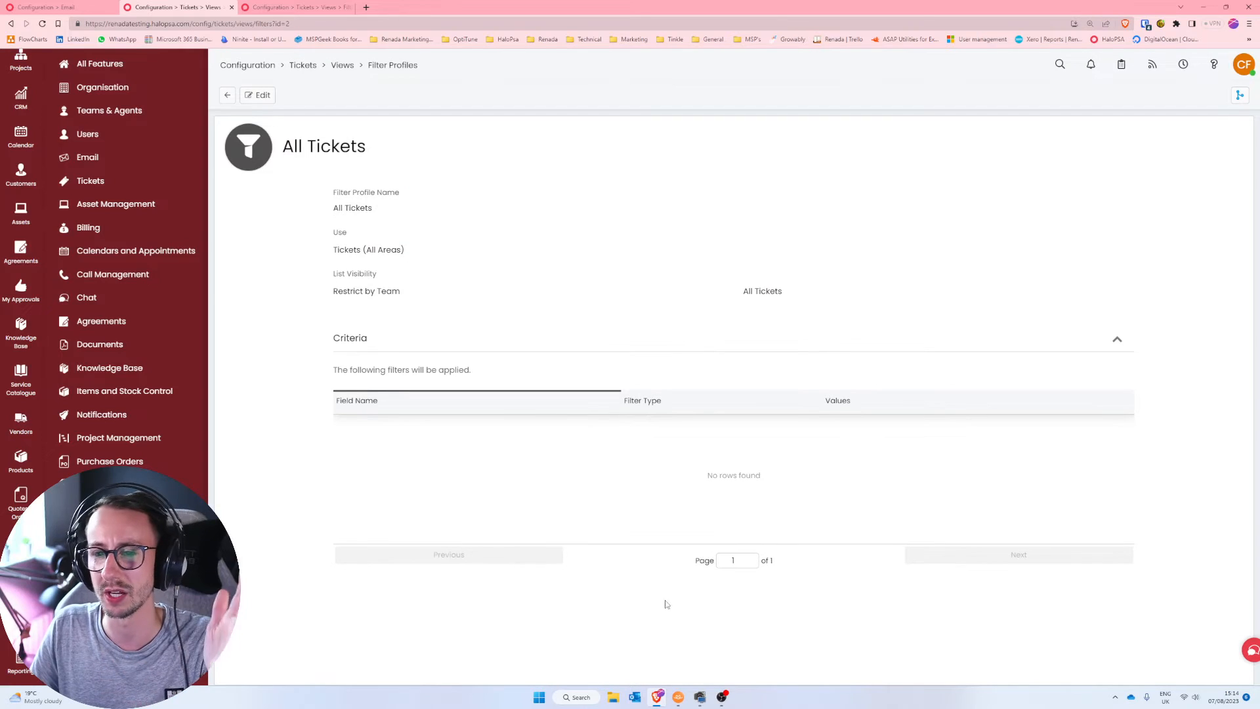
- Open the Service Desk ticket list and compare the Open Tickets, Closed Tickets and All Tickets filter profiles
{"action": "scroll", "coordinate": [23, 131], "scroll_direction": "up", "scroll_amount": 2}
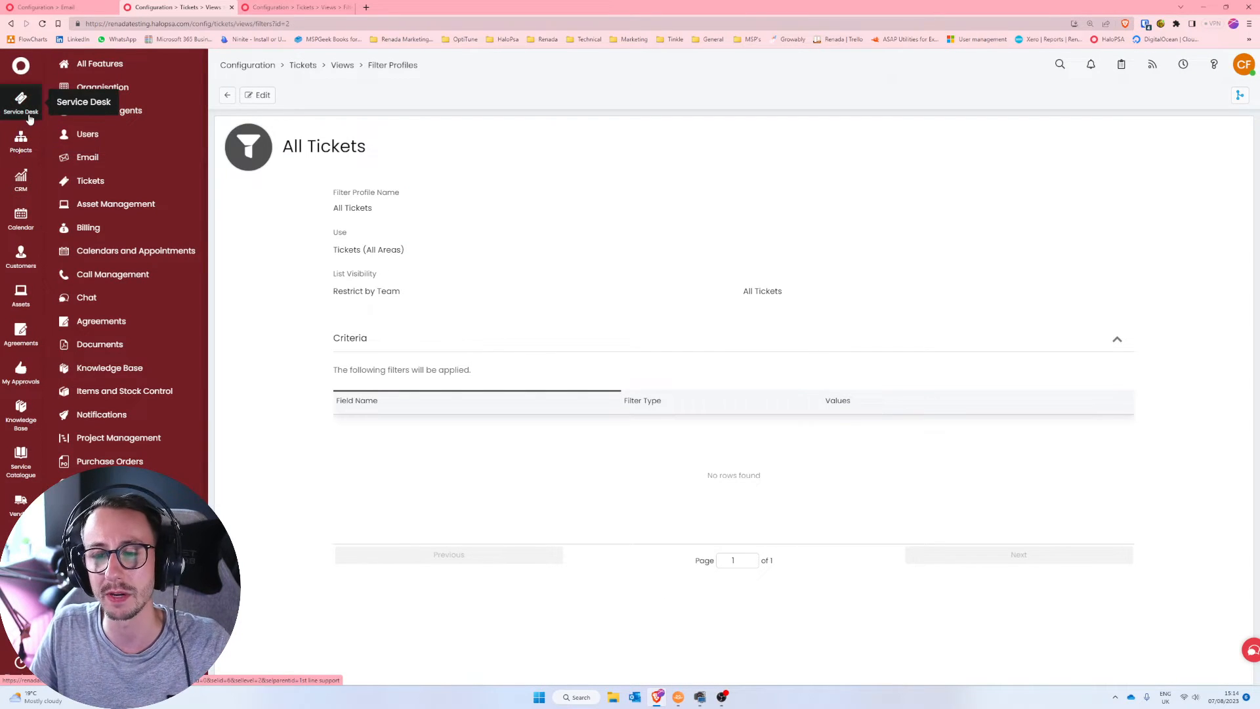
{"action": "left_click", "coordinate": [28, 115]}
{"action": "left_click", "coordinate": [248, 95]}
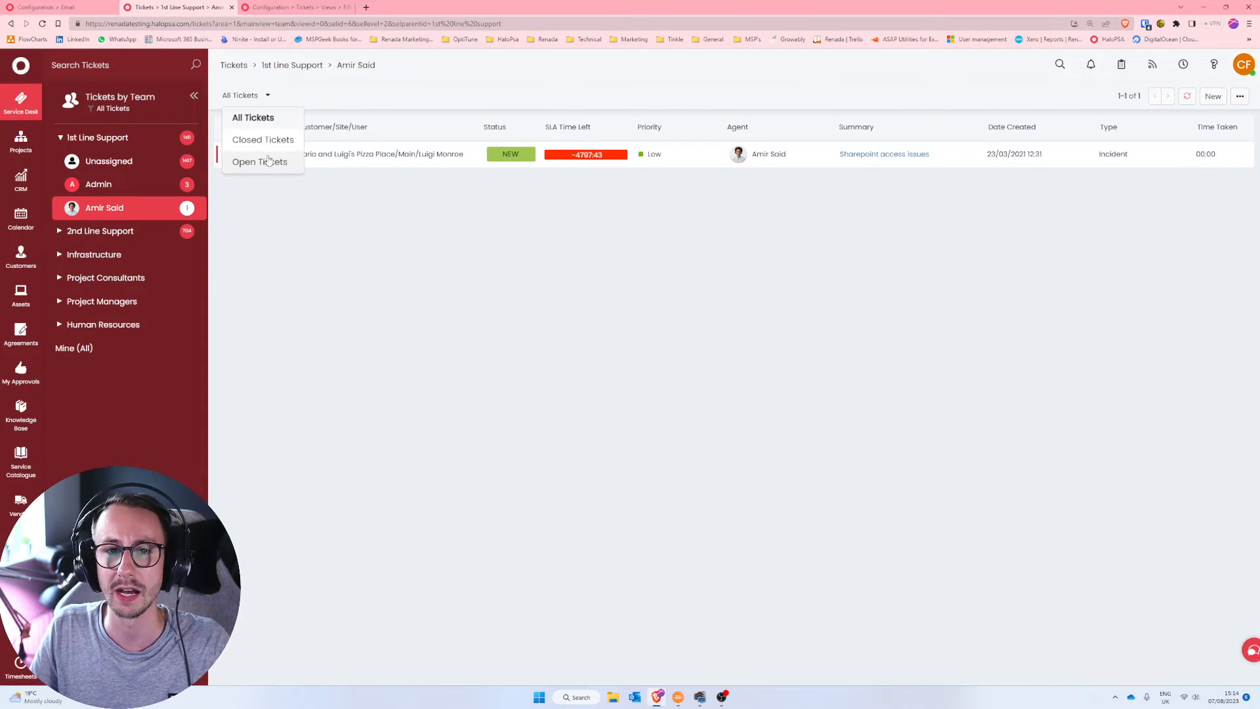
{"action": "left_click", "coordinate": [272, 168]}
{"action": "left_click", "coordinate": [248, 95]}
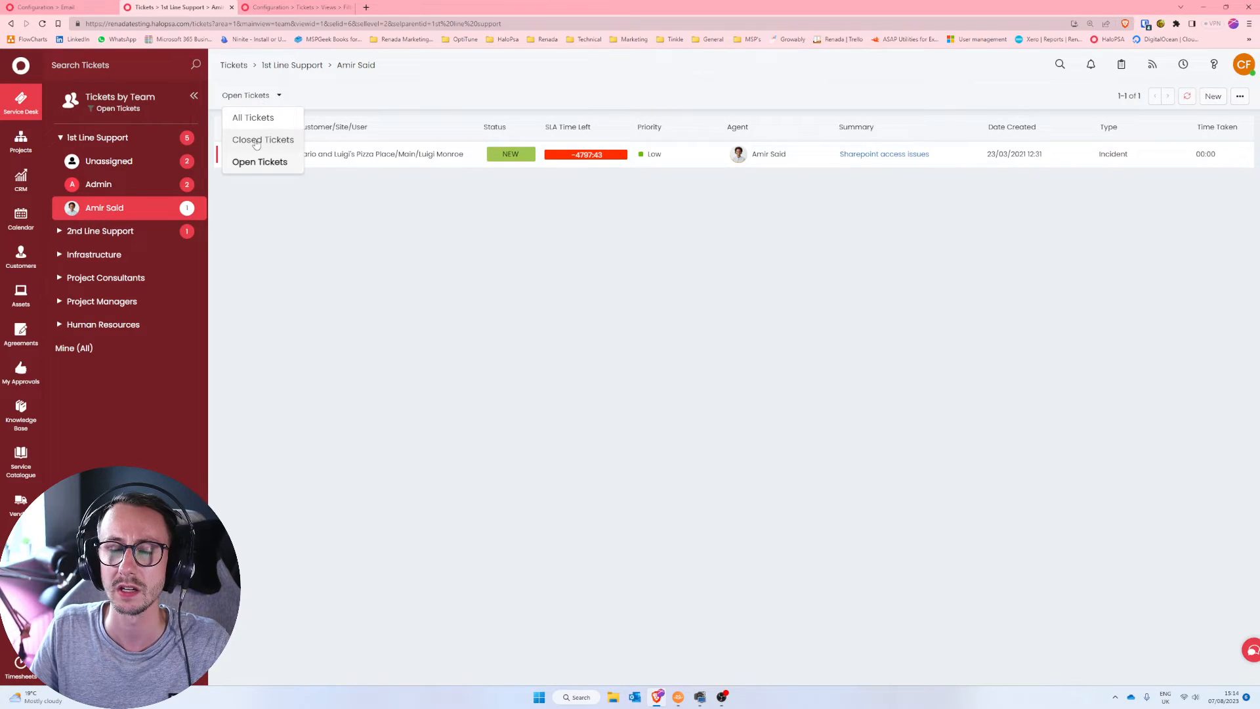
{"action": "left_click", "coordinate": [259, 138]}
{"action": "left_click", "coordinate": [259, 97]}
{"action": "left_click", "coordinate": [260, 115]}
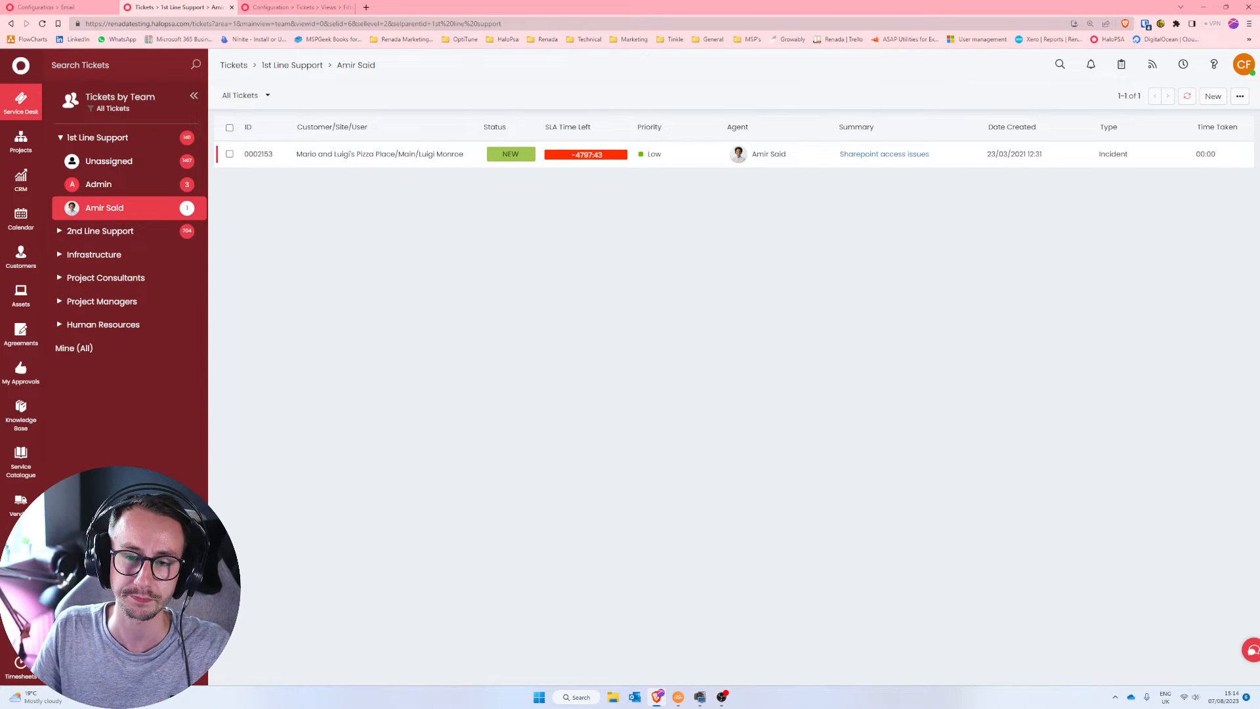
- Open the Advanced Settings configuration and set the Main Screen Page Size to 1
{"action": "scroll", "coordinate": [21, 296], "scroll_direction": "down", "scroll_amount": 3}
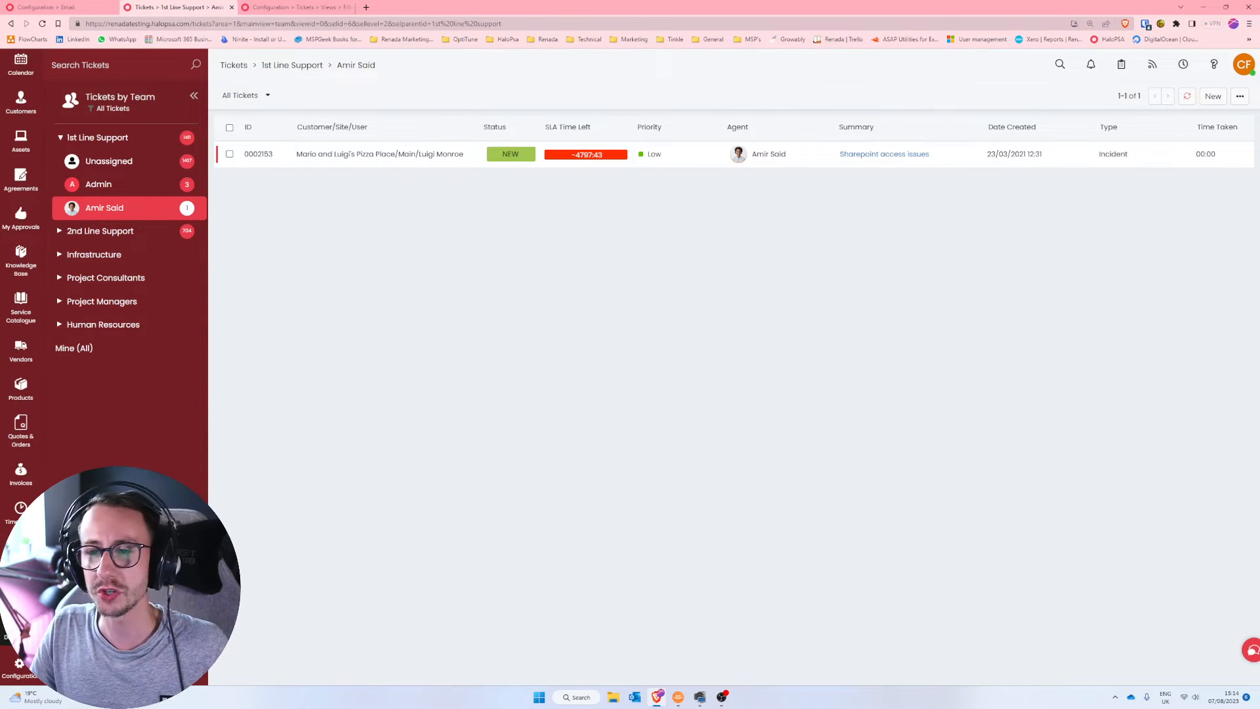
{"action": "left_click", "coordinate": [20, 664]}
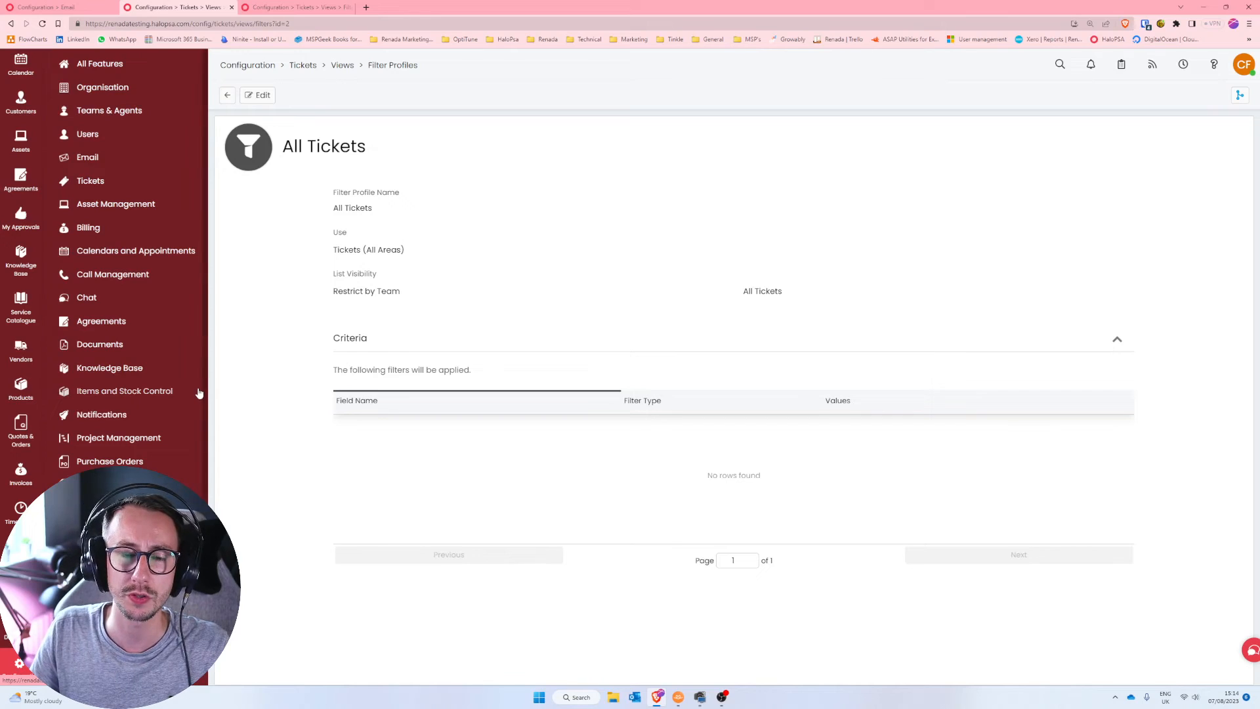
{"action": "scroll", "coordinate": [130, 315], "scroll_direction": "down", "scroll_amount": 3}
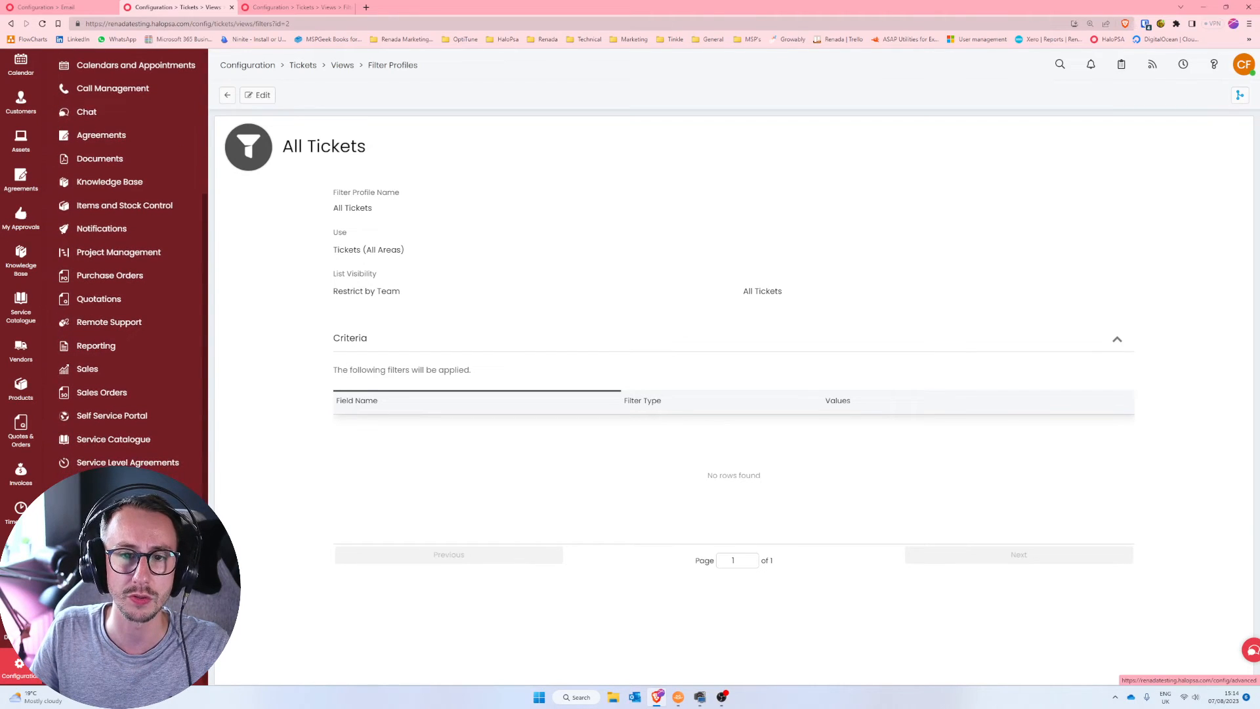
{"action": "left_click", "coordinate": [108, 669]}
{"action": "scroll", "coordinate": [385, 231], "scroll_direction": "down", "scroll_amount": 12}
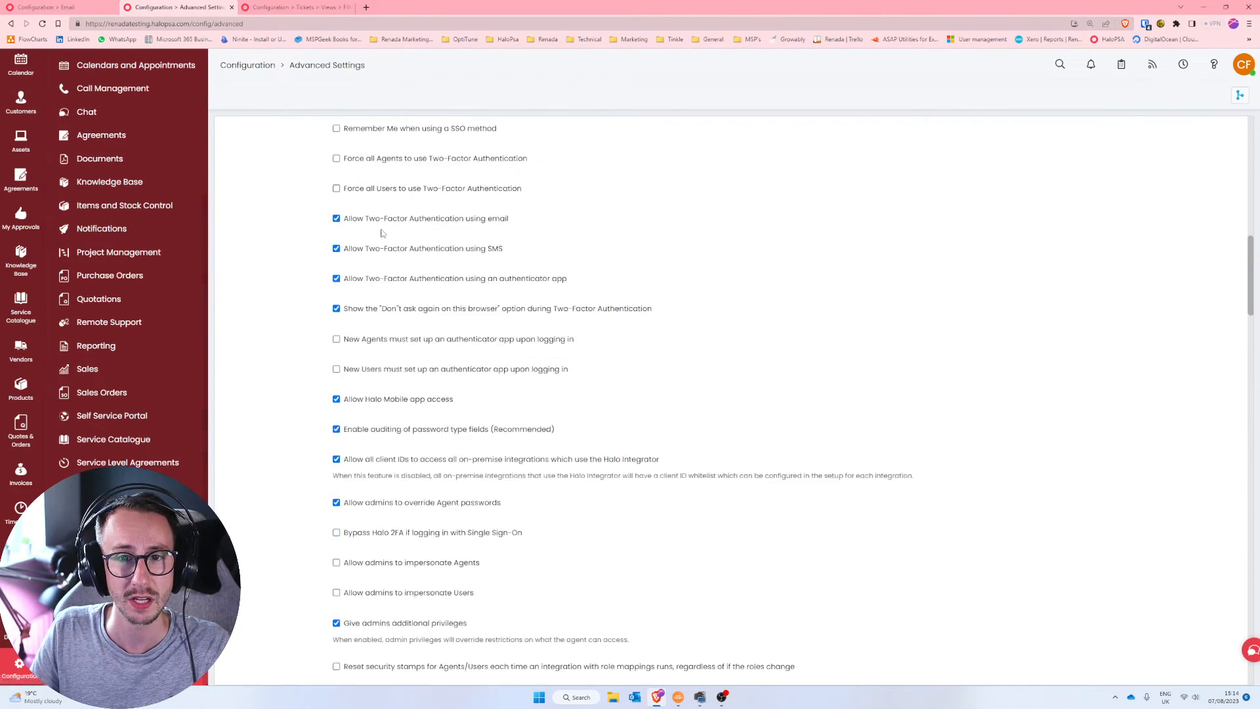
{"action": "scroll", "coordinate": [446, 430], "scroll_direction": "up", "scroll_amount": 12}
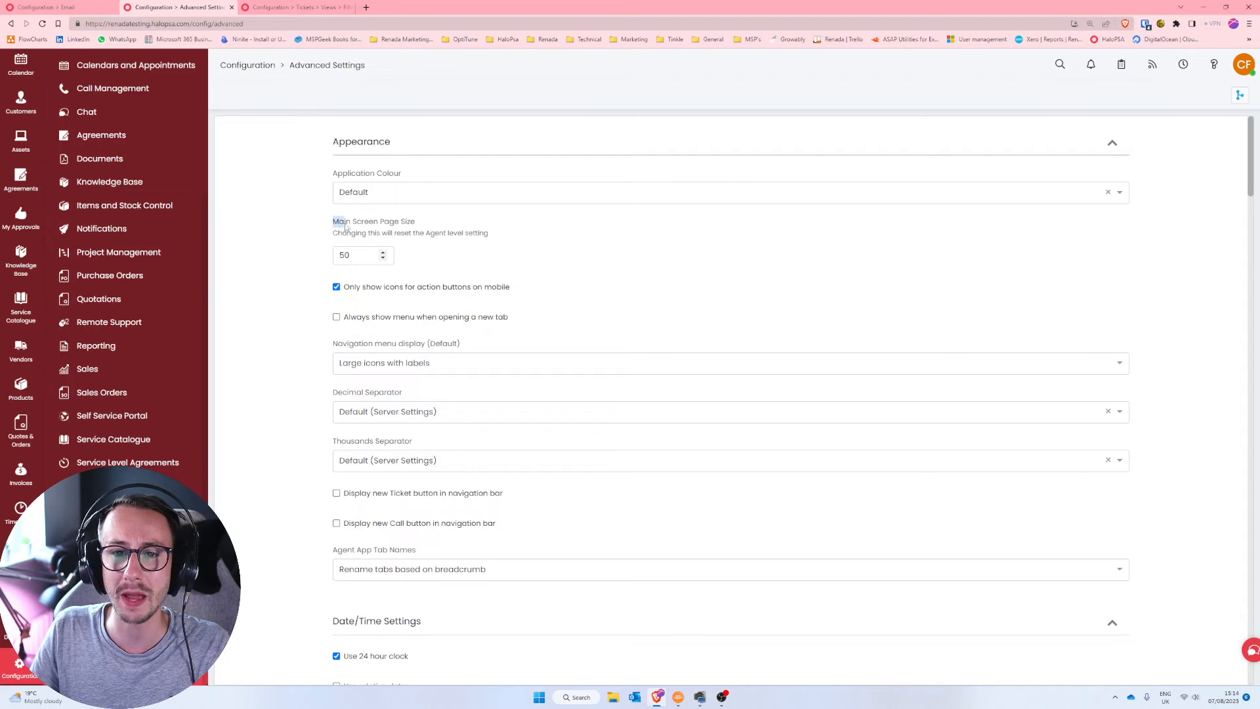
{"action": "left_click_drag", "start_coordinate": [345, 227], "coordinate": [497, 233]}
{"action": "left_click_drag", "start_coordinate": [367, 255], "coordinate": [290, 255]}
{"action": "type", "text": "1"}
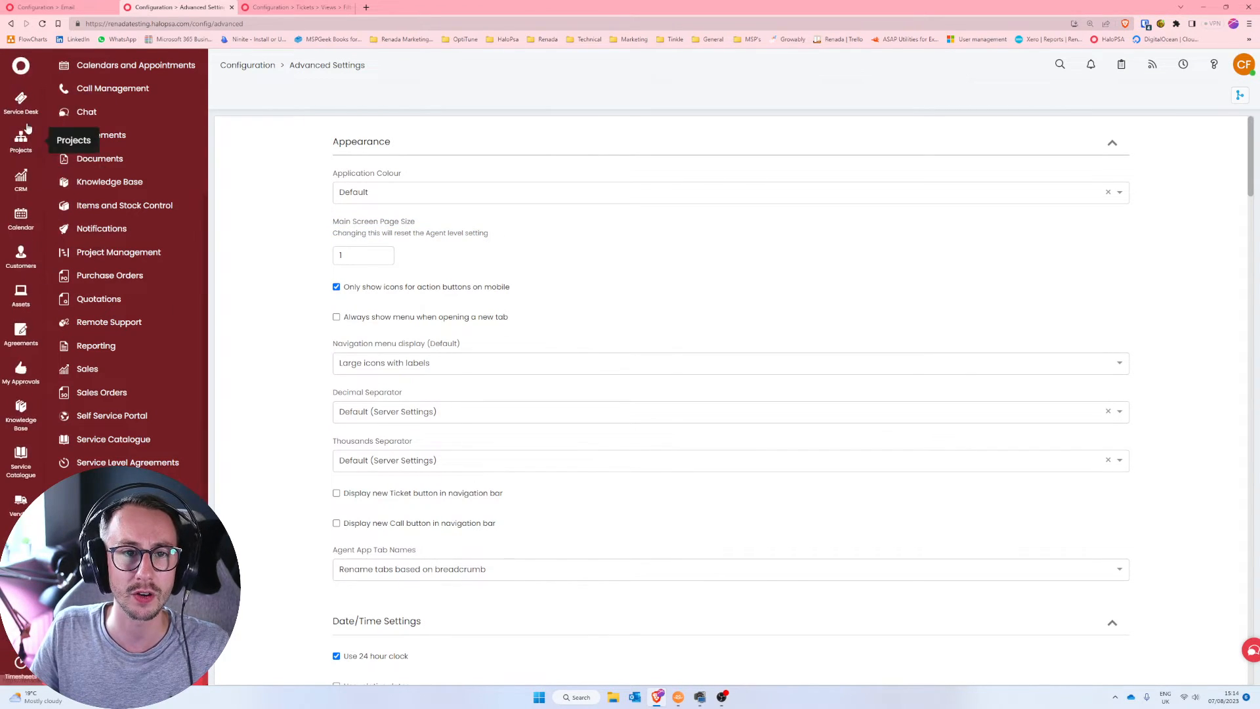
- View the Admin and Unassigned tickets of 1st Line Support in Service Desk, and page forward and back through the Unassigned list
{"action": "left_click", "coordinate": [21, 100]}
{"action": "left_click", "coordinate": [126, 184]}
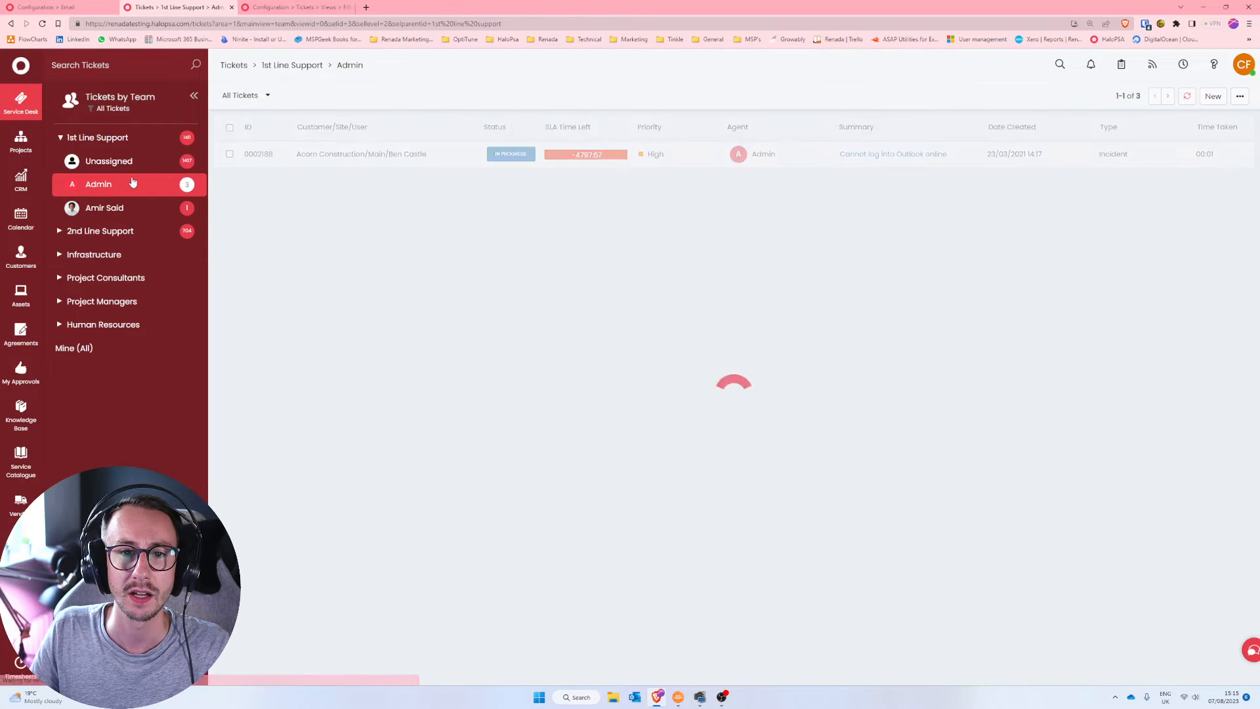
{"action": "left_click", "coordinate": [140, 162]}
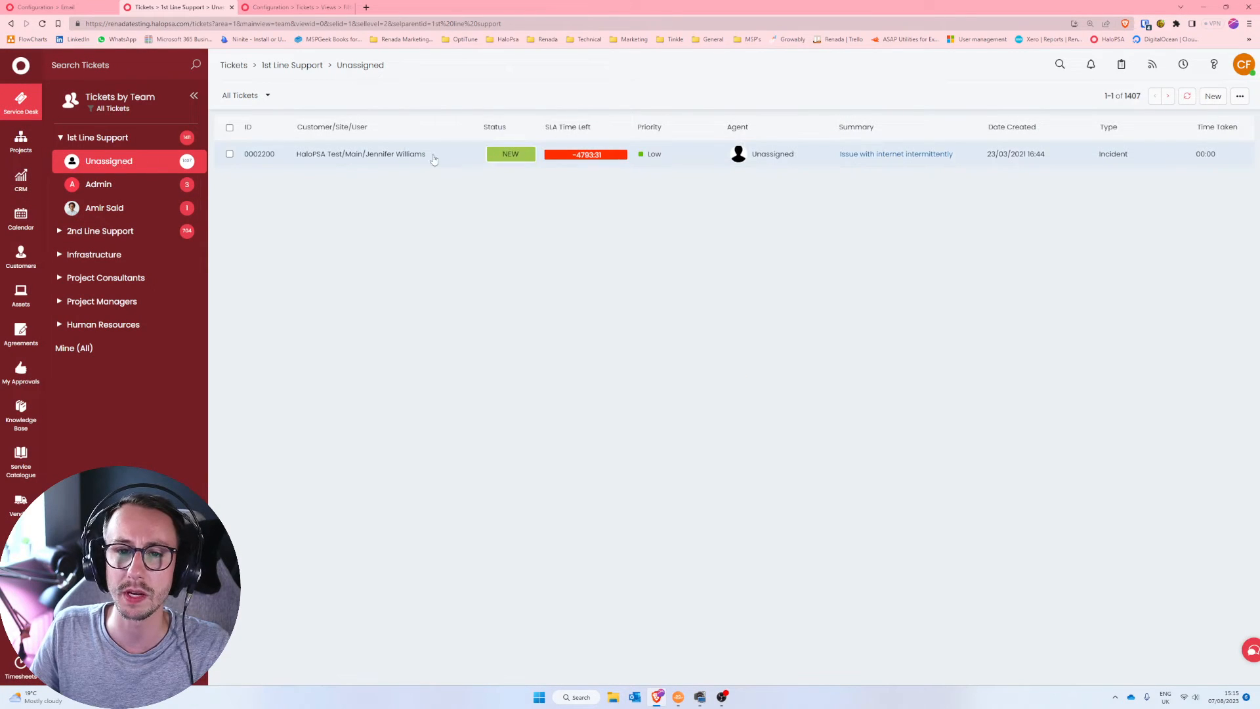
{"action": "left_click", "coordinate": [1170, 99]}
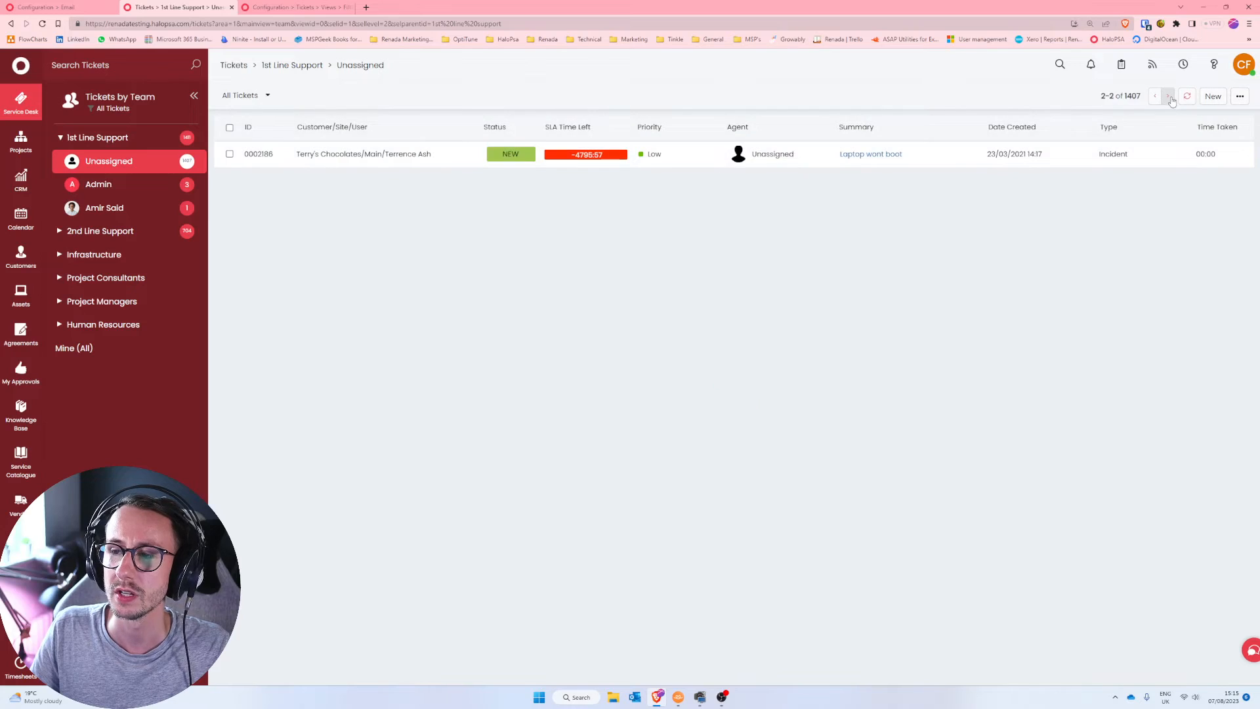
{"action": "left_click", "coordinate": [1169, 98]}
{"action": "left_click", "coordinate": [1158, 99]}
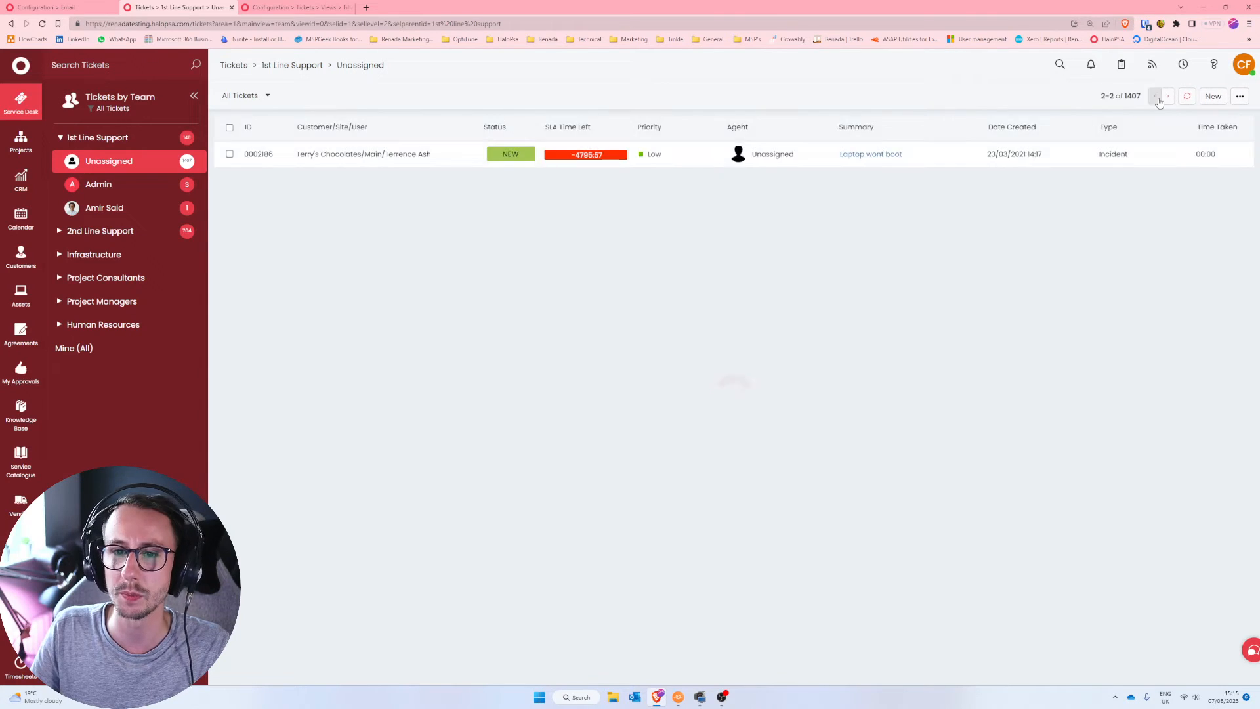
{"action": "left_click", "coordinate": [1158, 99]}
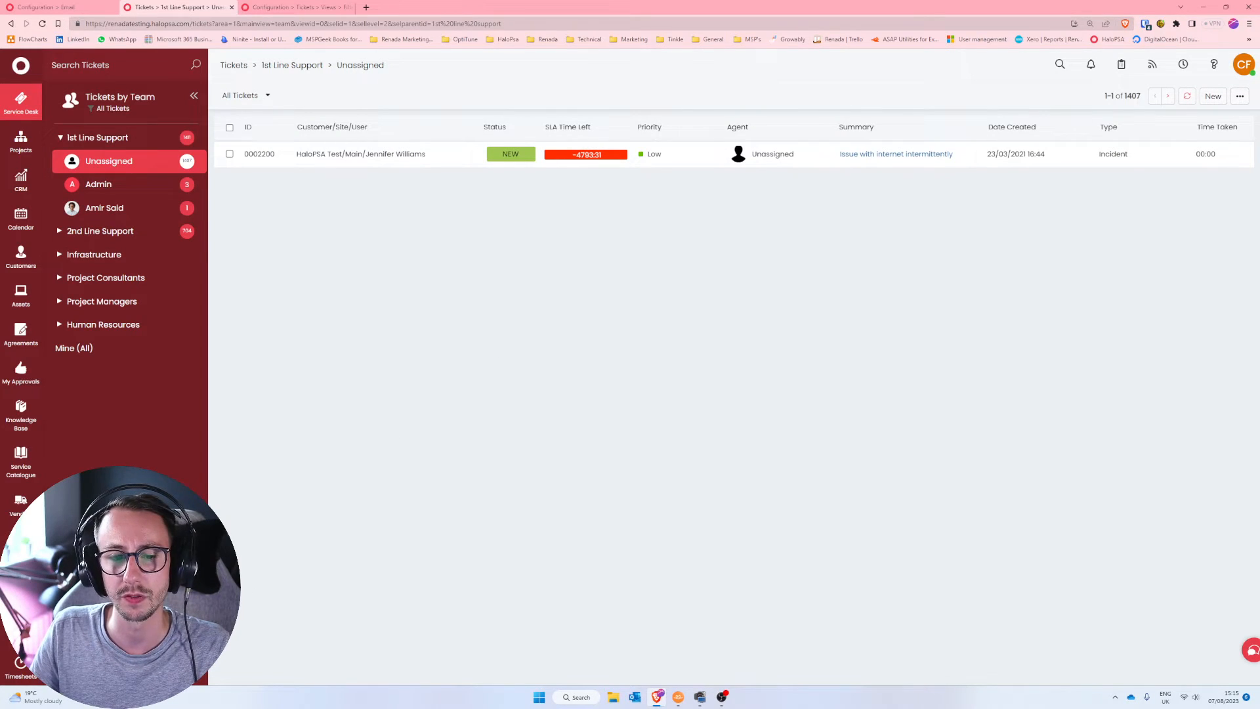
- Return to the Advanced Settings configuration and set the Main Screen Page Size to 100
{"action": "scroll", "coordinate": [21, 630], "scroll_direction": "down", "scroll_amount": 3}
{"action": "left_click", "coordinate": [20, 664]}
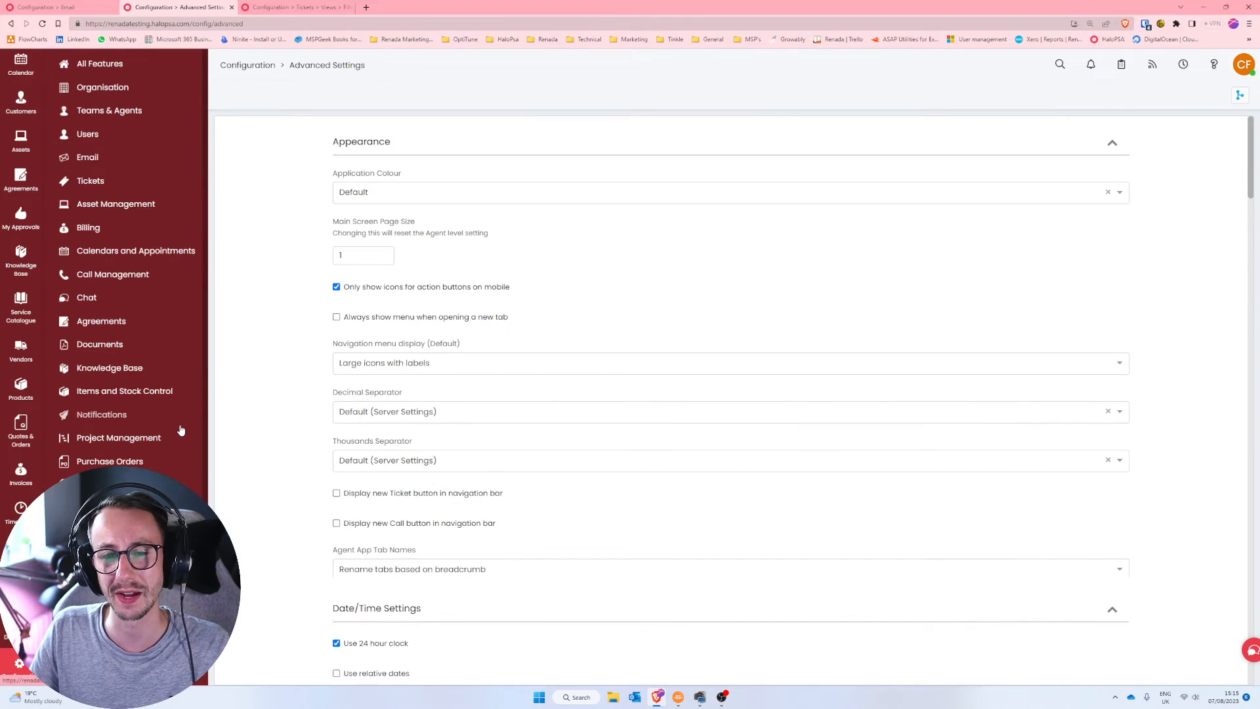
{"action": "left_click", "coordinate": [334, 261]}
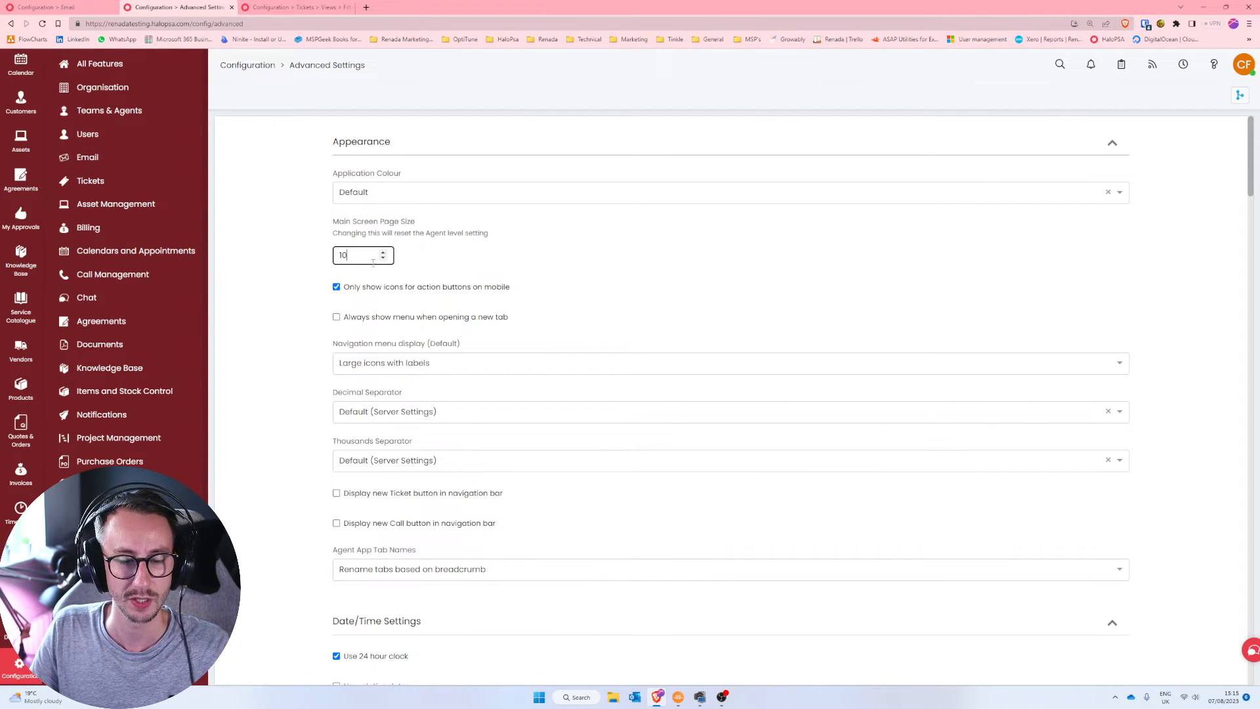
{"action": "type", "text": "0"}
{"action": "left_click", "coordinate": [513, 266]}
- Return to the Unassigned ticket list in Service Desk and apply the Open Tickets filter profile
{"action": "scroll", "coordinate": [25, 173], "scroll_direction": "up", "scroll_amount": 2}
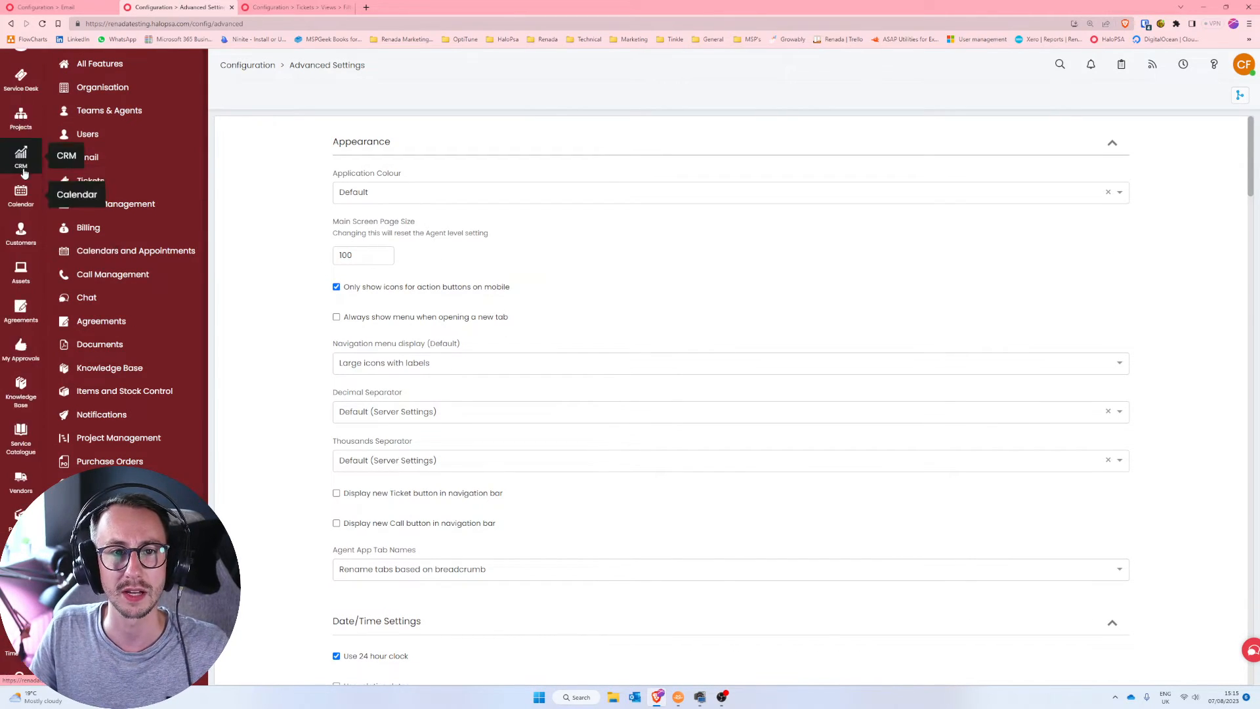
{"action": "left_click", "coordinate": [21, 77]}
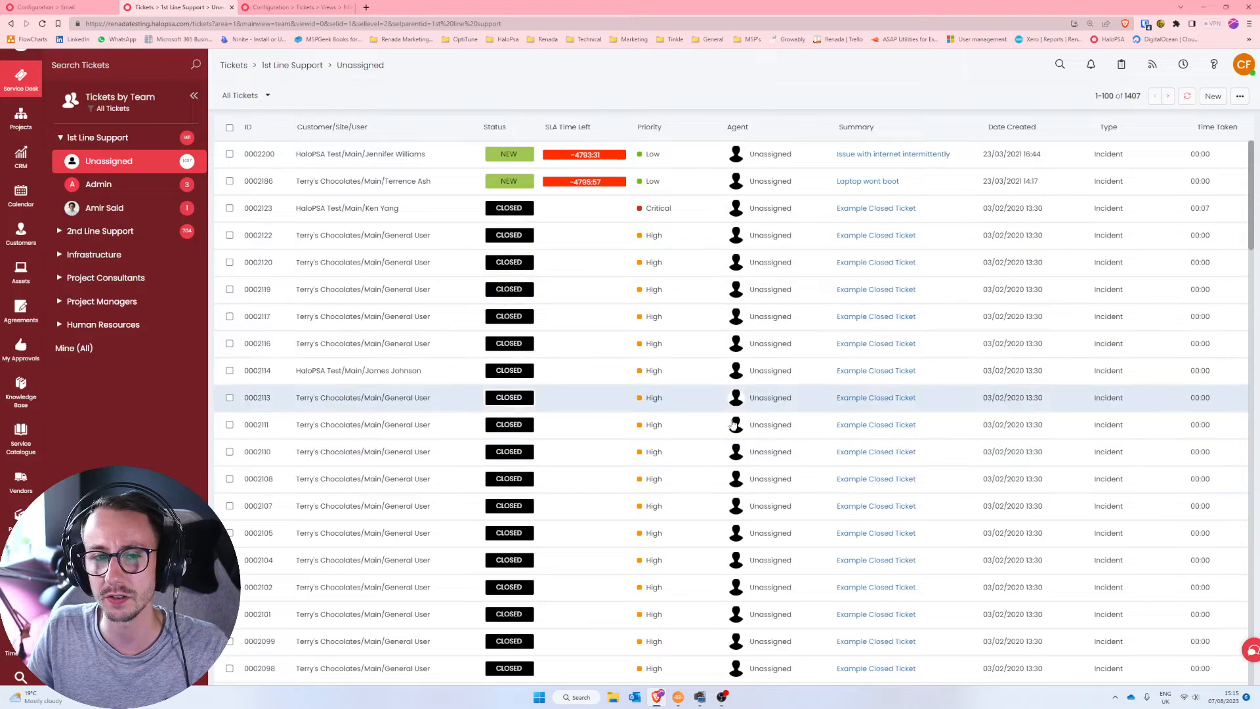
{"action": "left_click", "coordinate": [253, 96]}
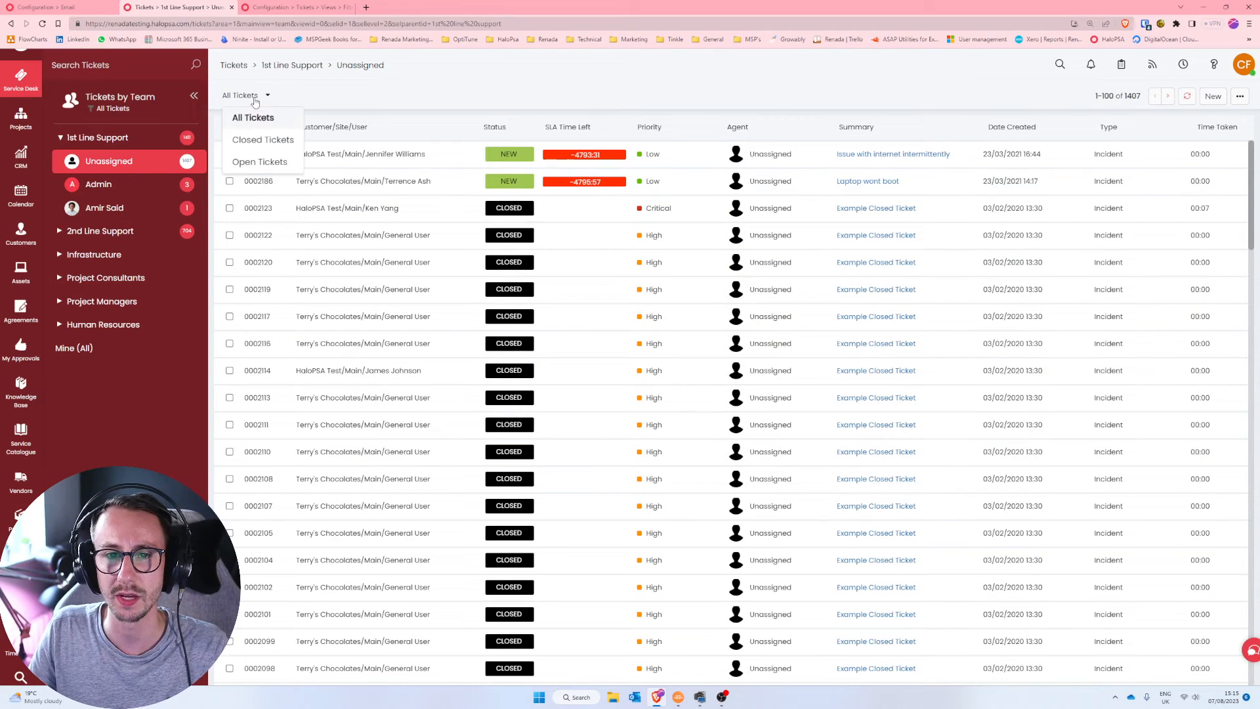
{"action": "left_click", "coordinate": [269, 161]}
{"action": "left_click", "coordinate": [246, 96]}
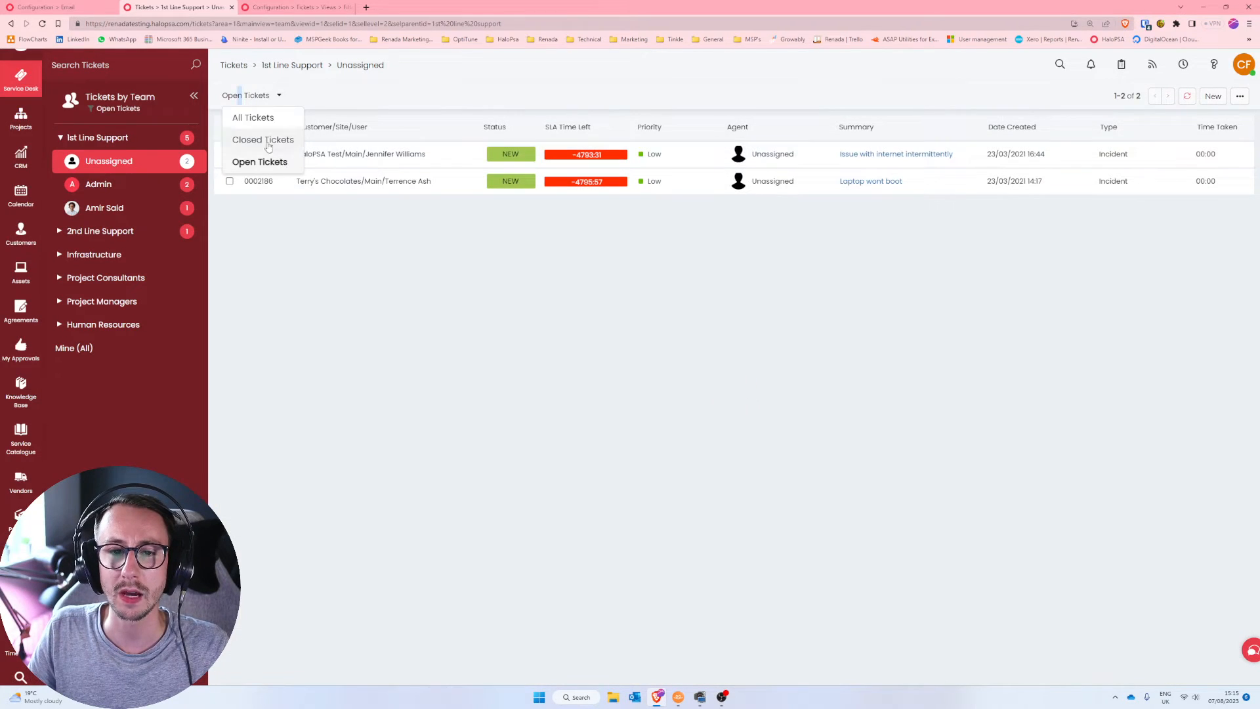
{"action": "left_click", "coordinate": [261, 163]}
{"action": "left_click", "coordinate": [247, 97]}
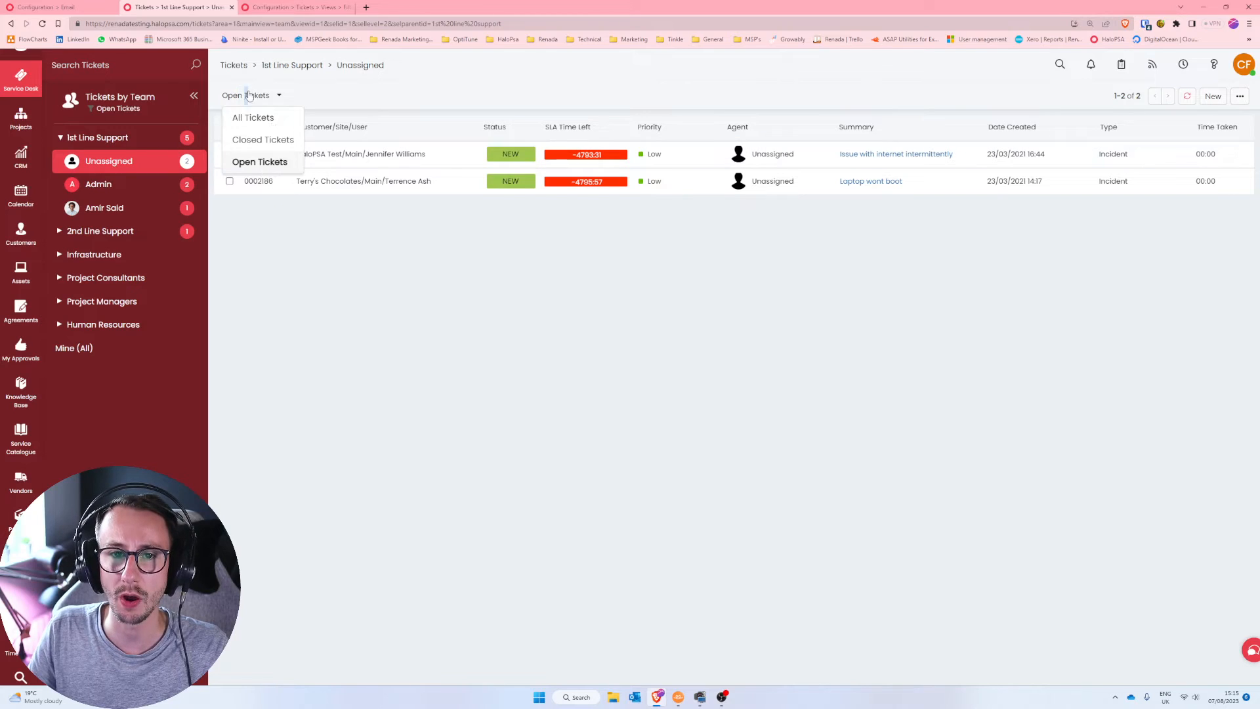
{"action": "left_click", "coordinate": [260, 164]}
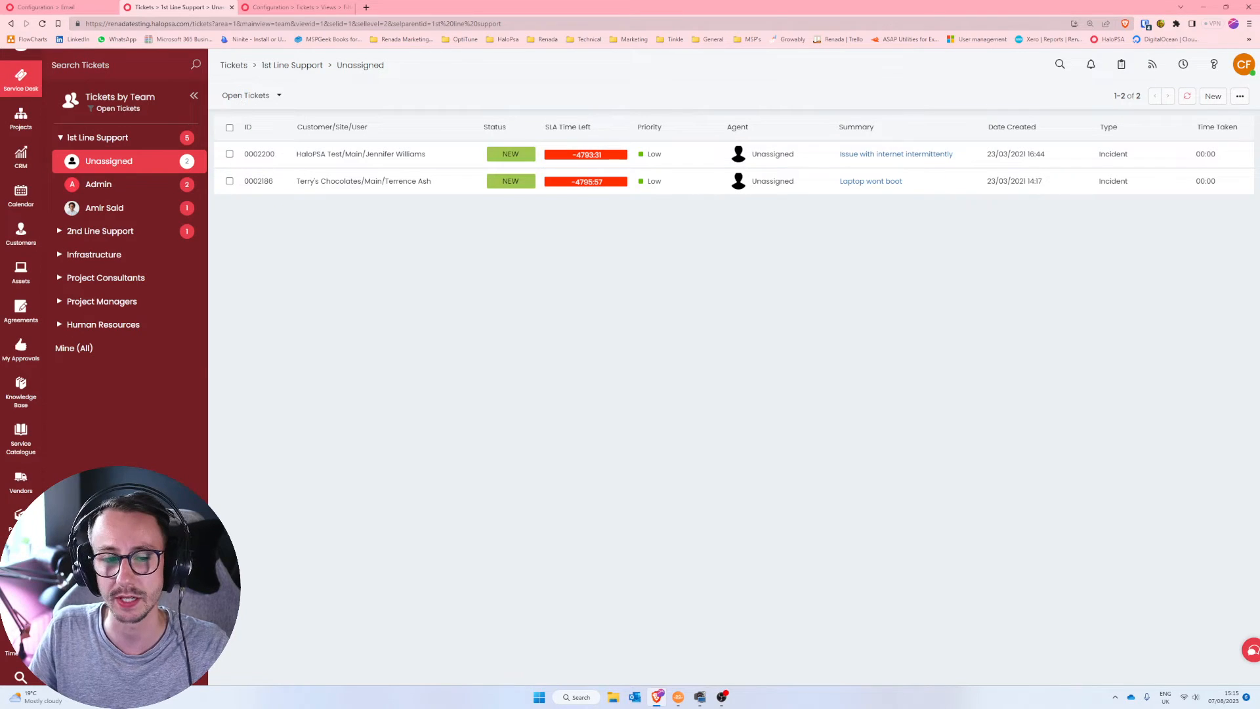
- Open the ticket Views configuration, select Open Tickets as the Default Filter Profile and review its note on agent-level overrides
{"action": "scroll", "coordinate": [20, 630], "scroll_direction": "down", "scroll_amount": 2}
{"action": "left_click", "coordinate": [20, 667]}
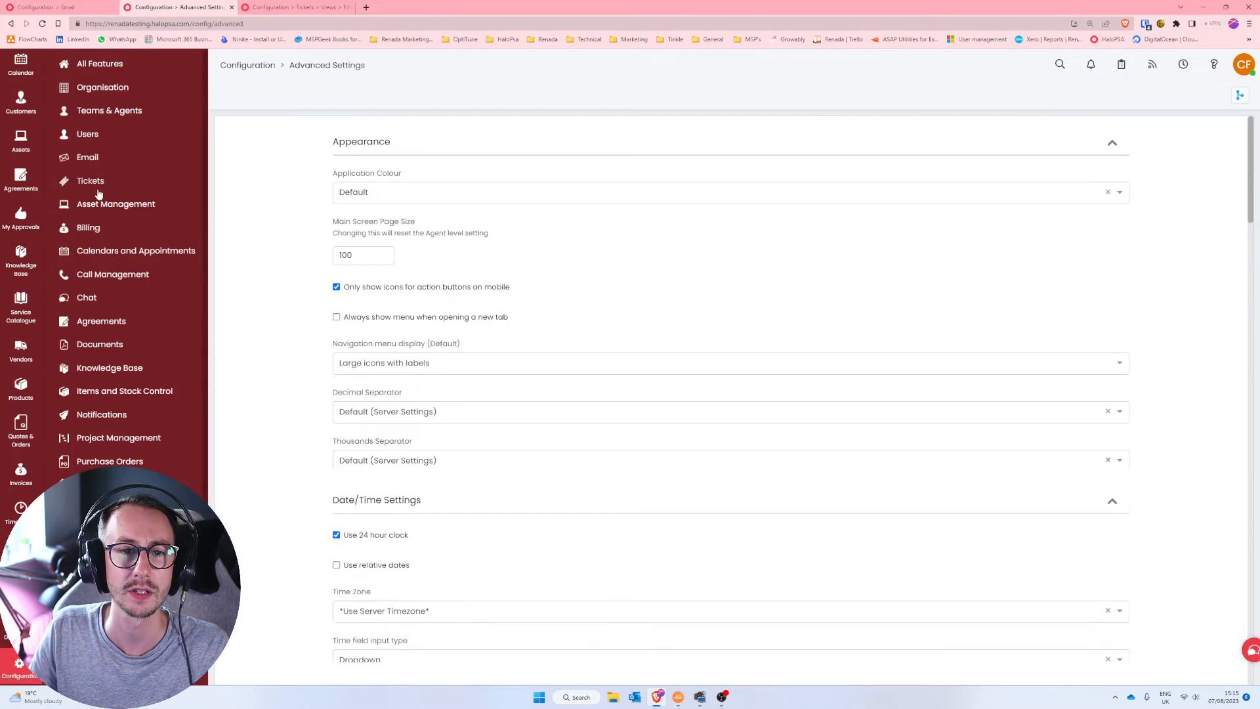
{"action": "left_click", "coordinate": [91, 182]}
{"action": "left_click", "coordinate": [98, 321]}
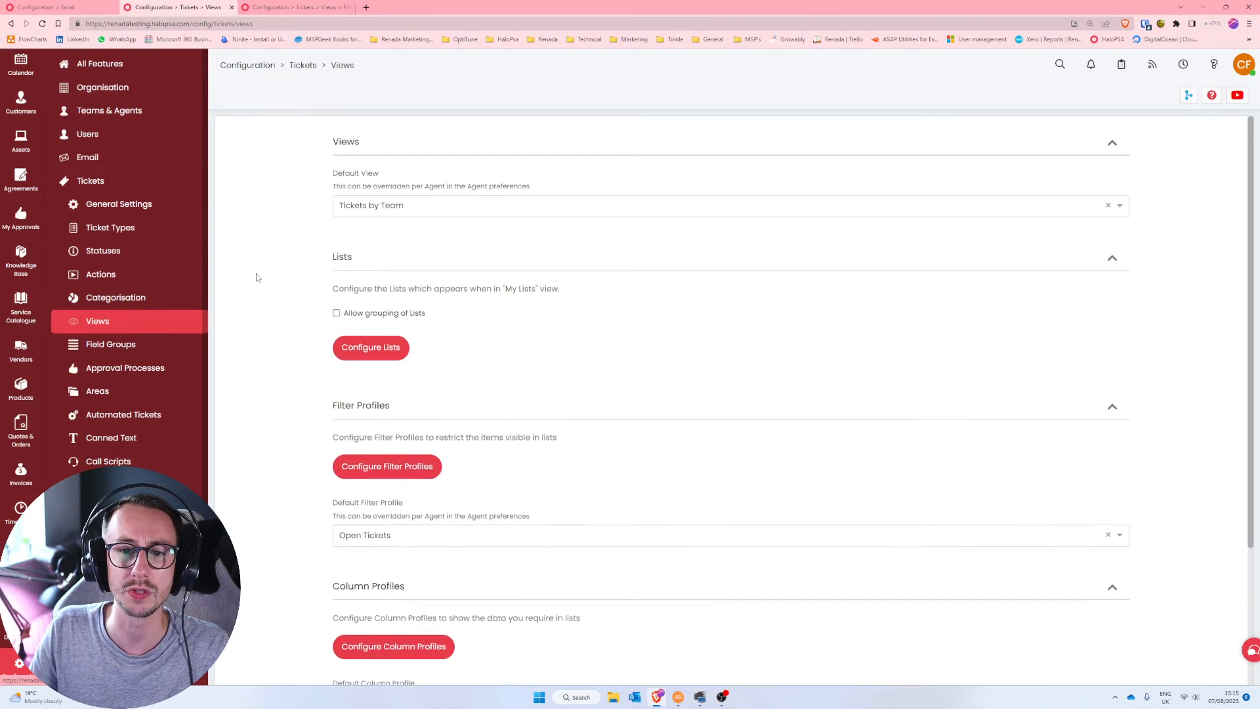
{"action": "left_click_drag", "start_coordinate": [330, 507], "coordinate": [542, 525]}
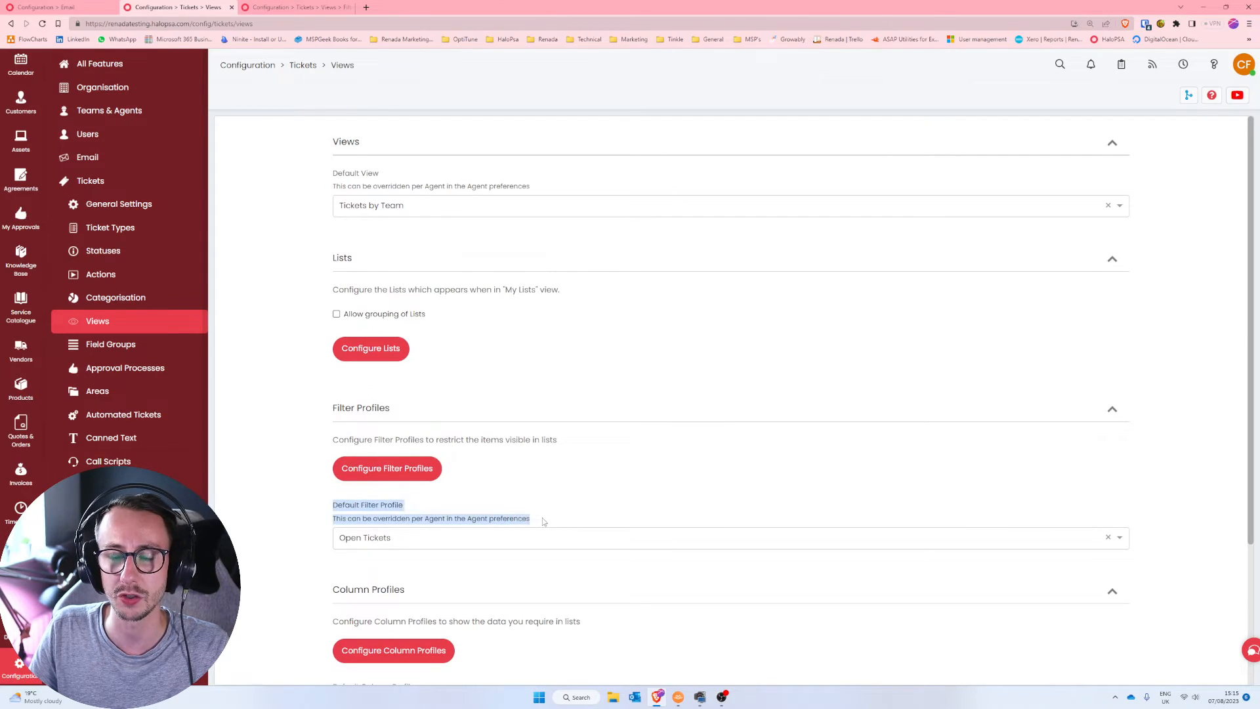
{"action": "left_click", "coordinate": [520, 538]}
{"action": "left_click", "coordinate": [498, 597]}
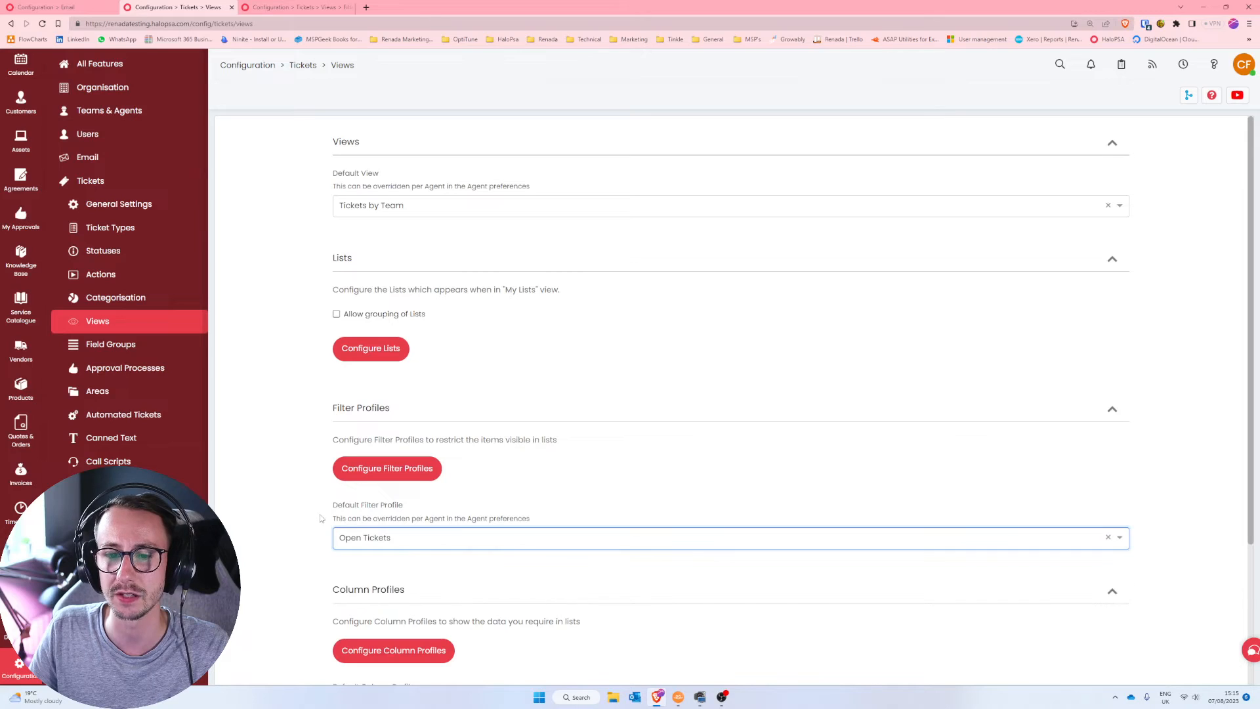
{"action": "left_click_drag", "start_coordinate": [344, 518], "coordinate": [543, 518]}
{"action": "scroll", "coordinate": [544, 517], "scroll_direction": "down", "scroll_amount": 2}
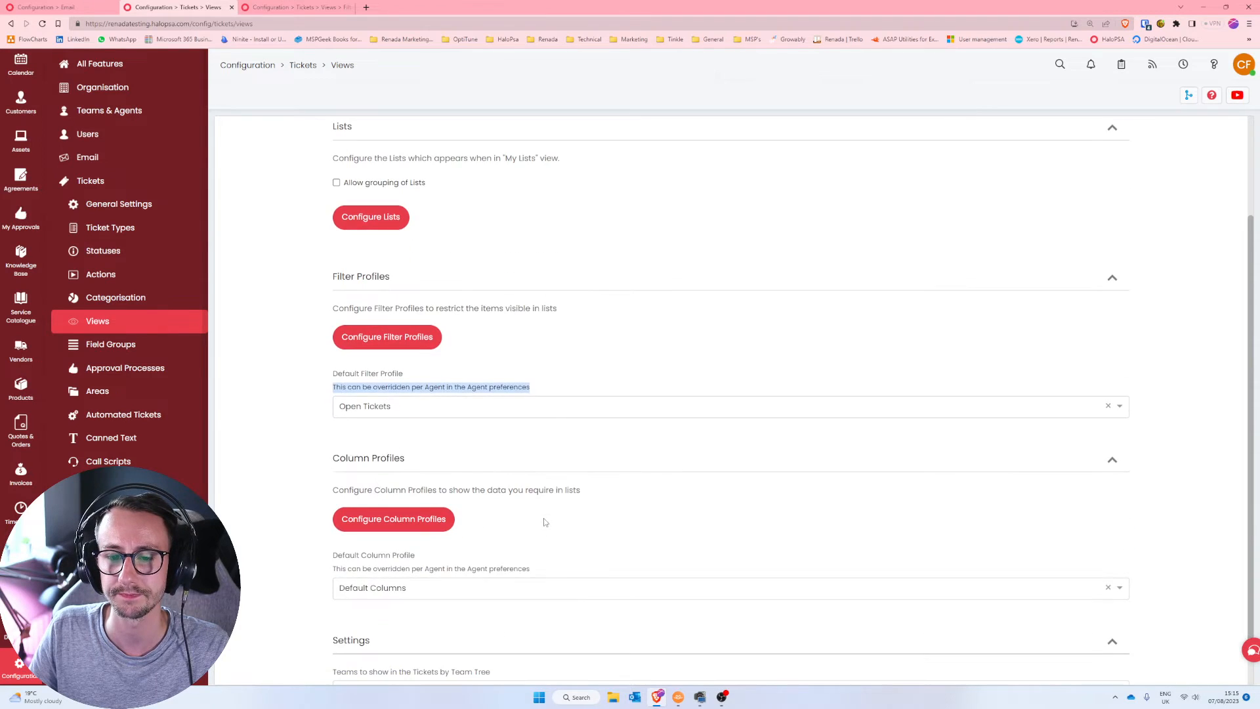
{"action": "left_click", "coordinate": [292, 427]}
{"action": "scroll", "coordinate": [294, 427], "scroll_direction": "up", "scroll_amount": 2}
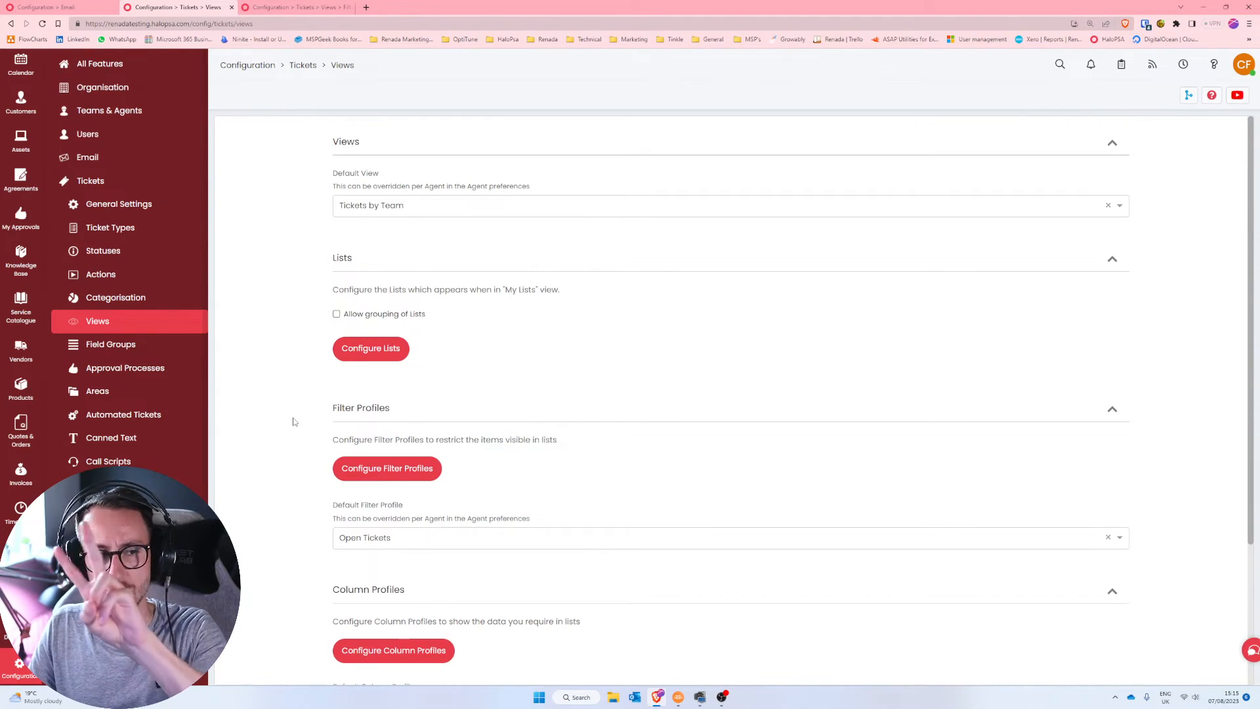
- Return to Service Desk and look through the Tickets by Agent, Type and Status views and the All Tickets view
{"action": "scroll", "coordinate": [38, 221], "scroll_direction": "up", "scroll_amount": 3}
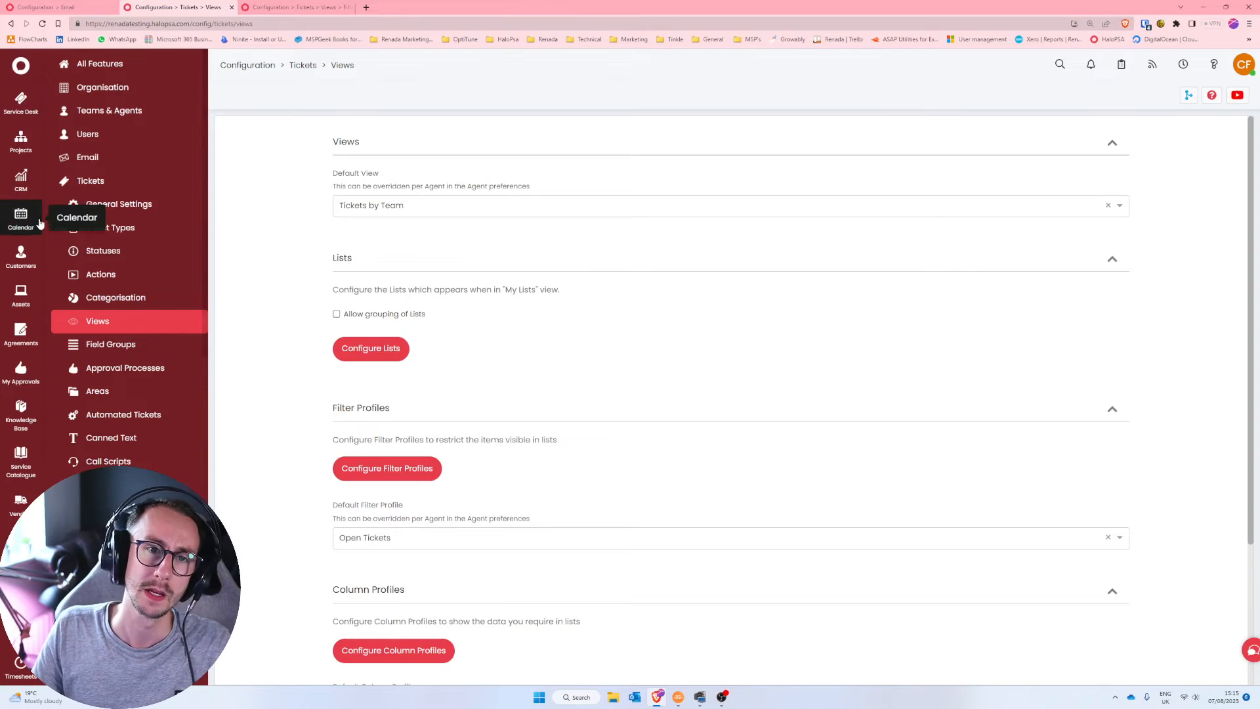
{"action": "left_click", "coordinate": [27, 103]}
{"action": "left_click", "coordinate": [140, 96]}
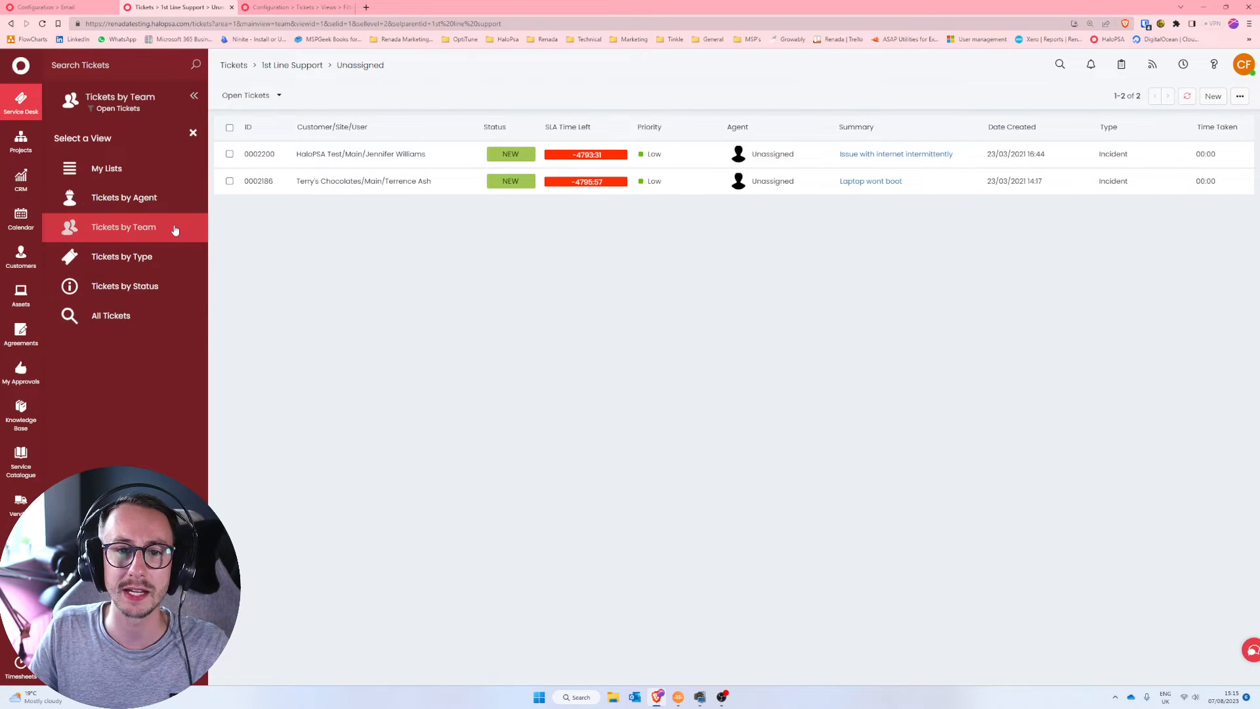
{"action": "left_click", "coordinate": [146, 200]}
{"action": "left_click", "coordinate": [125, 103]}
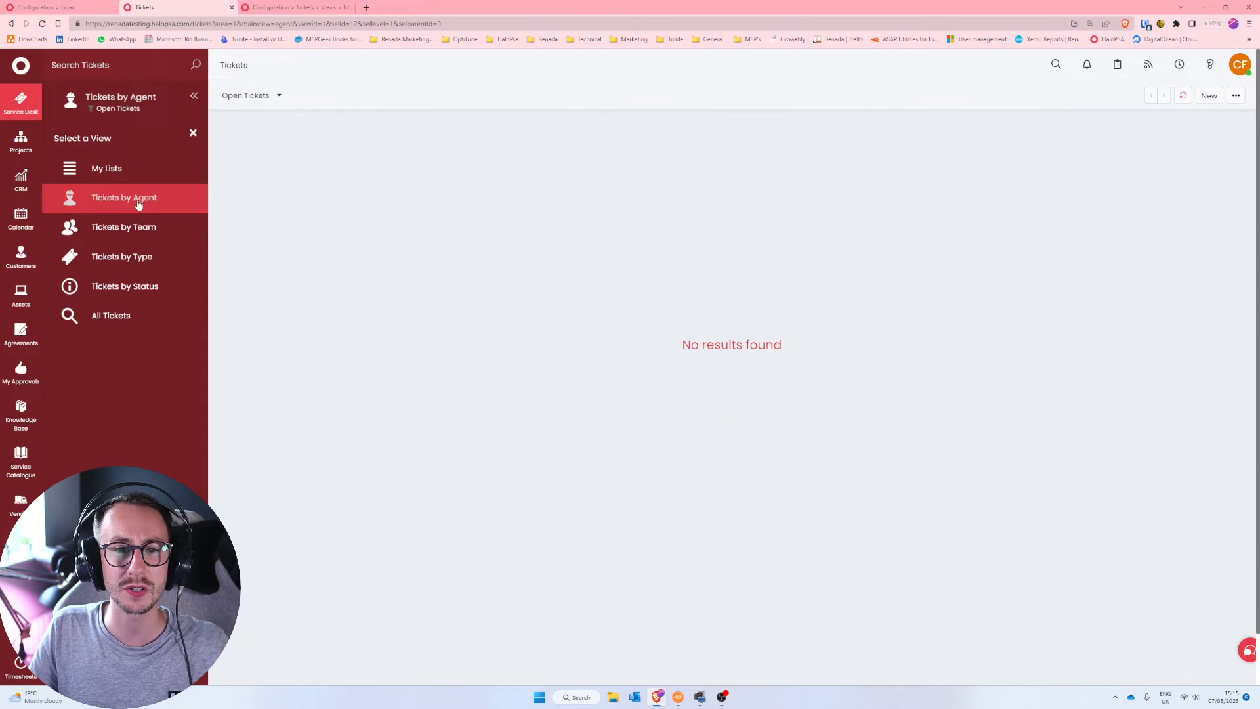
{"action": "left_click", "coordinate": [140, 259]}
{"action": "left_click", "coordinate": [126, 98]}
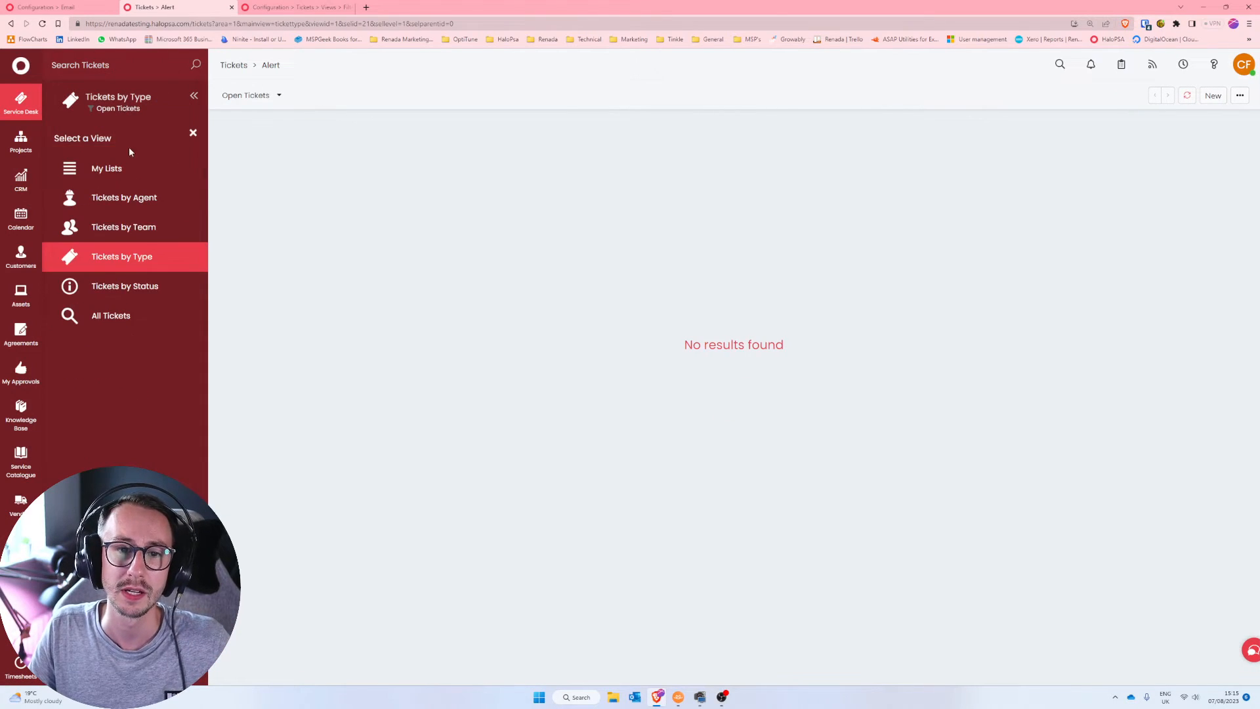
{"action": "left_click", "coordinate": [137, 286]}
{"action": "left_click", "coordinate": [113, 97]}
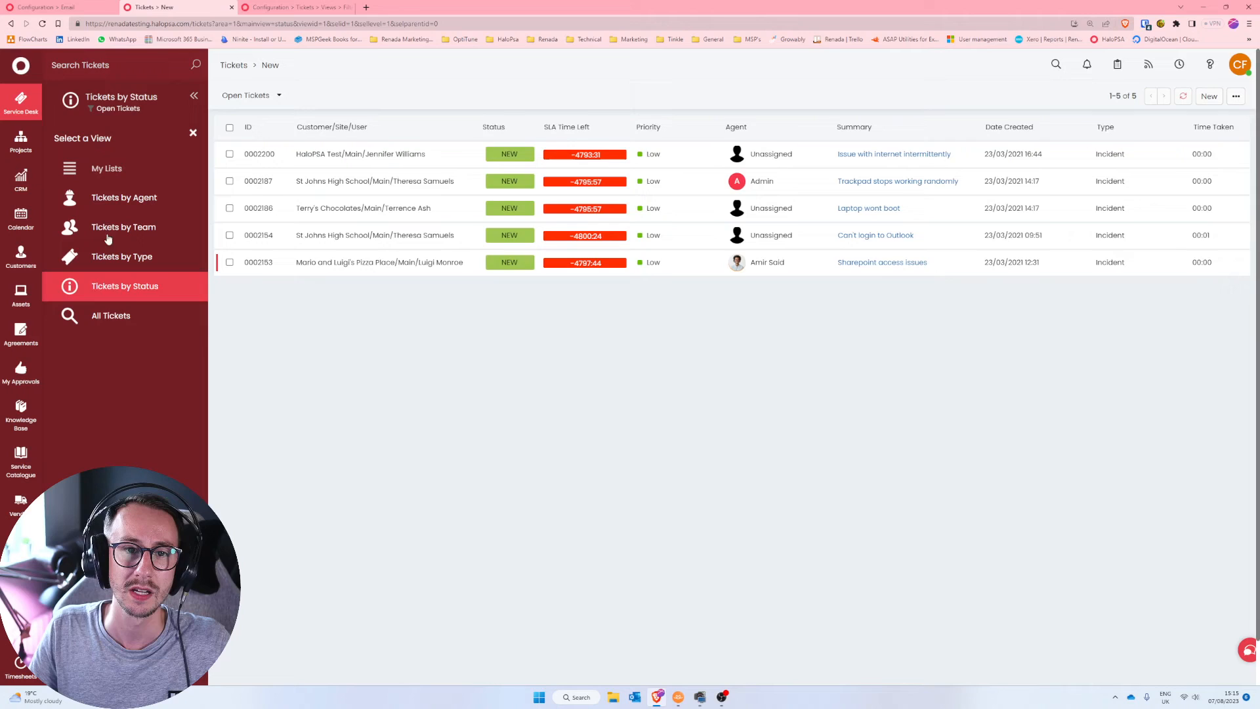
{"action": "left_click", "coordinate": [108, 319]}
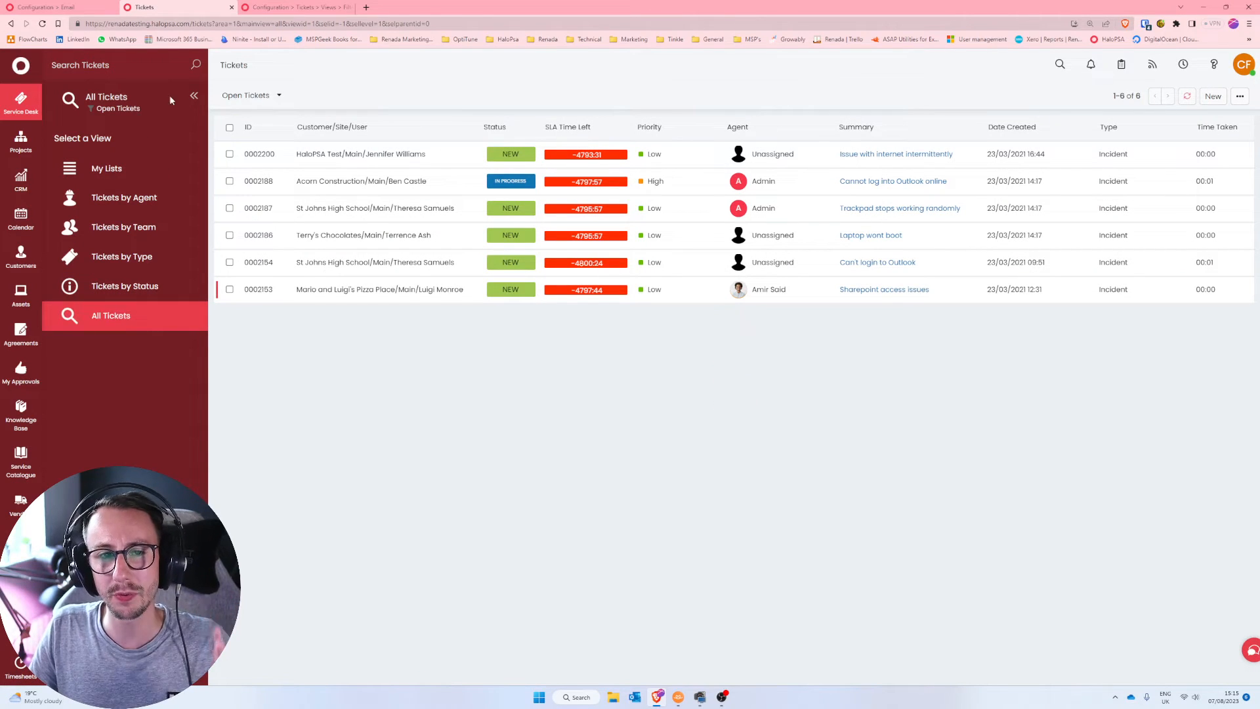
{"action": "left_click", "coordinate": [113, 286]}
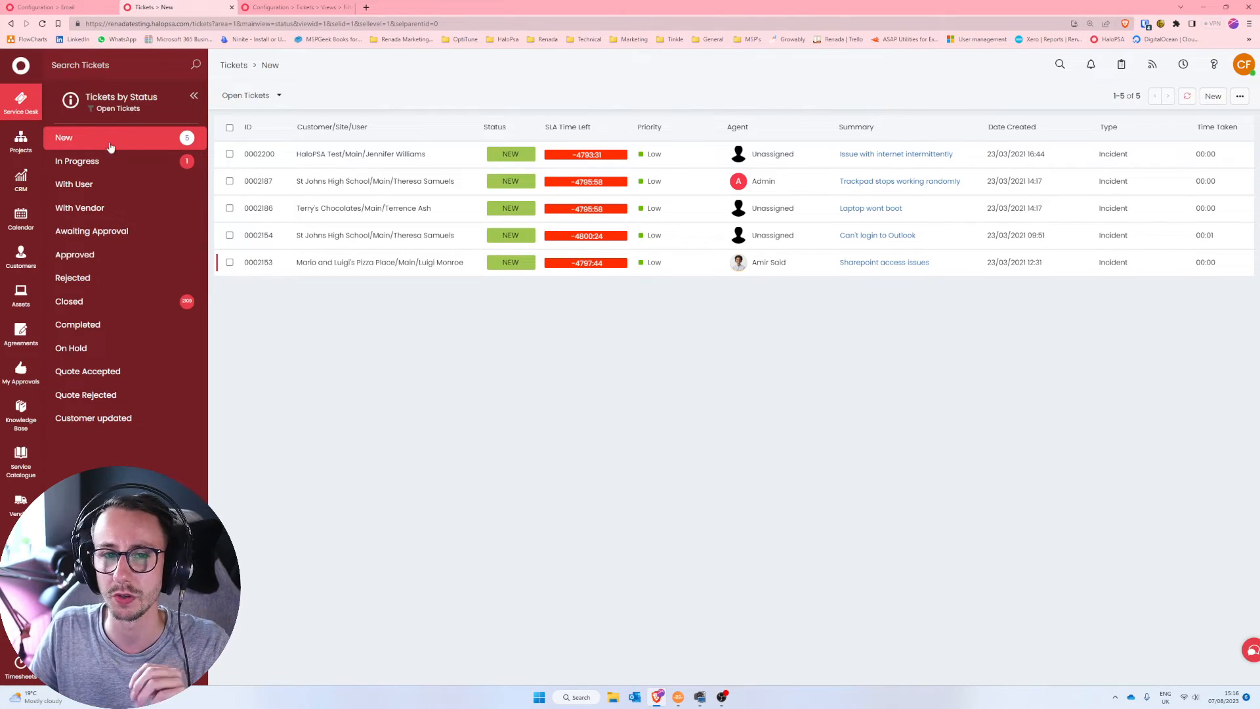
{"action": "left_click", "coordinate": [121, 100]}
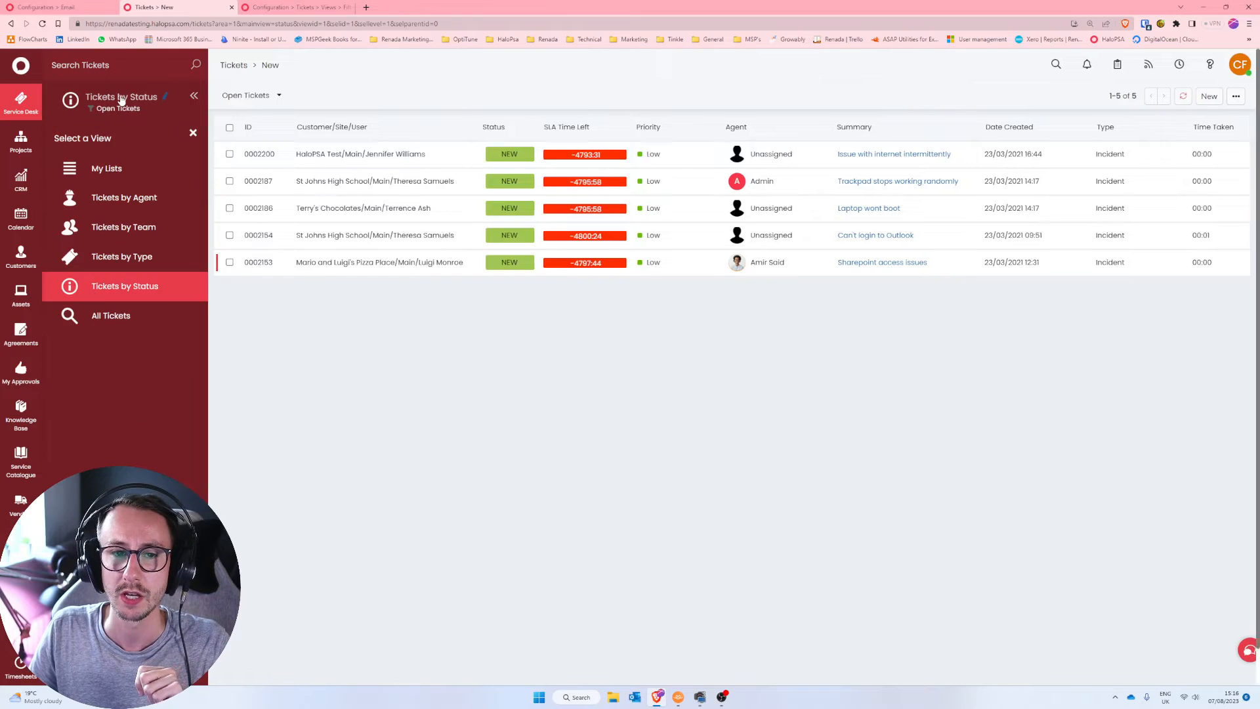
- Switch the Service Desk to the My Lists view and delete the Mine (Unread) list
{"action": "left_click", "coordinate": [161, 168]}
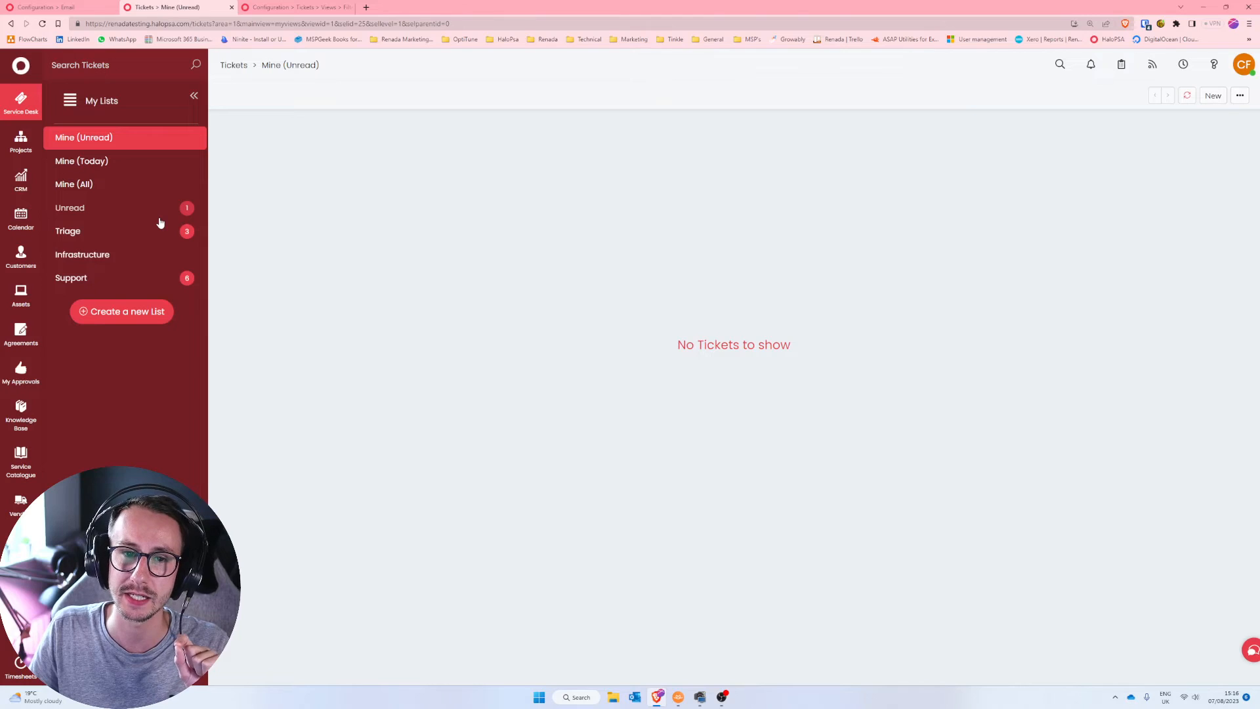
{"action": "right_click", "coordinate": [124, 140]}
{"action": "left_click", "coordinate": [151, 171]}
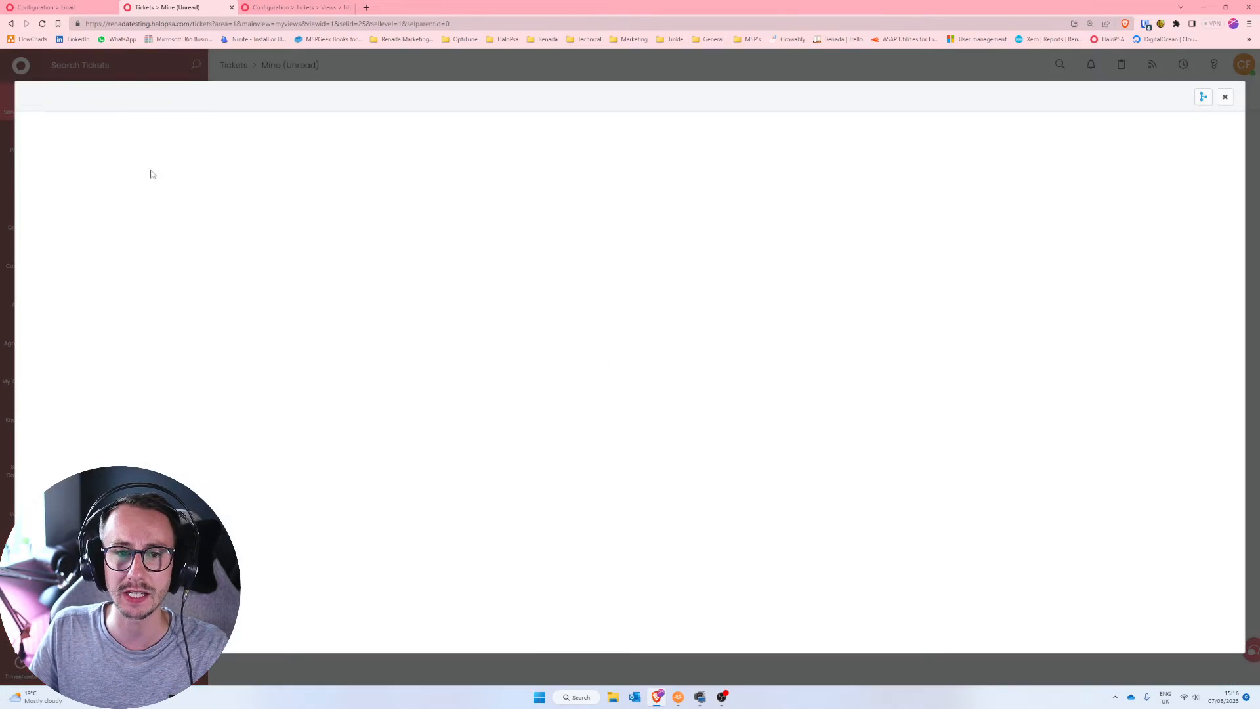
{"action": "left_click", "coordinate": [93, 97]}
{"action": "left_click", "coordinate": [673, 348]}
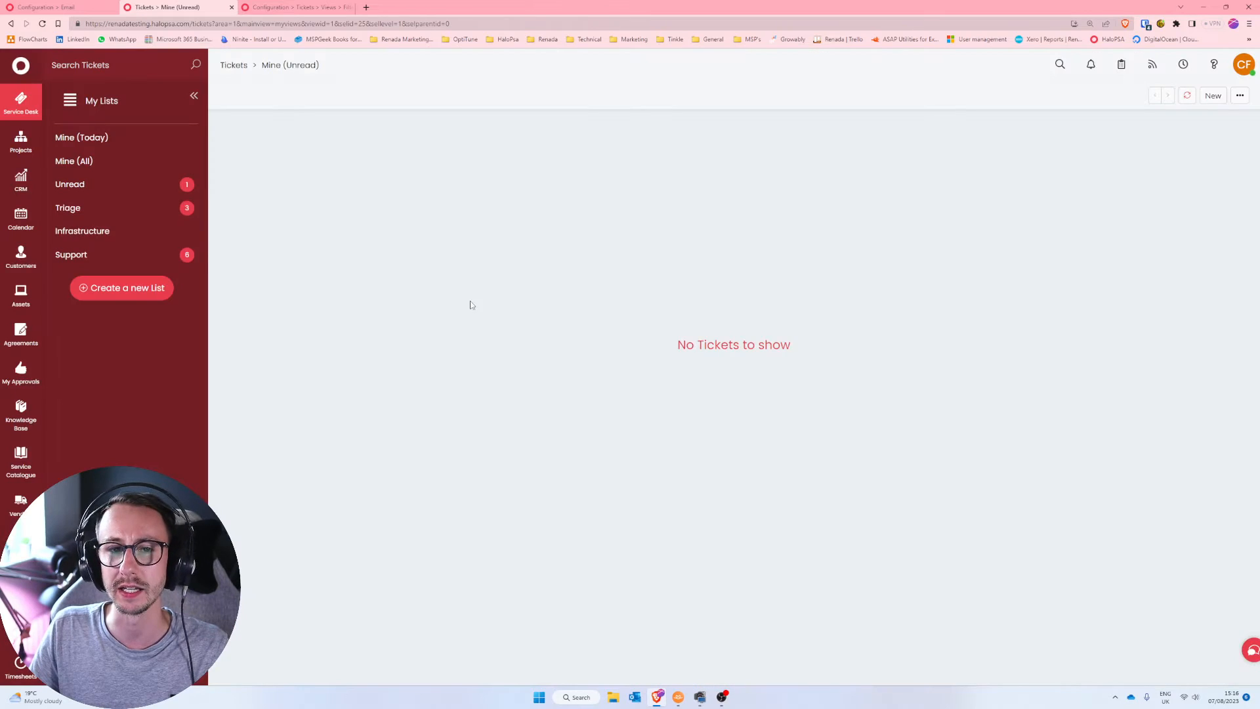
- Delete the Mine (Today) and Mine (All) lists from My Lists
{"action": "right_click", "coordinate": [104, 130]}
{"action": "left_click", "coordinate": [152, 159]}
{"action": "left_click", "coordinate": [92, 96]}
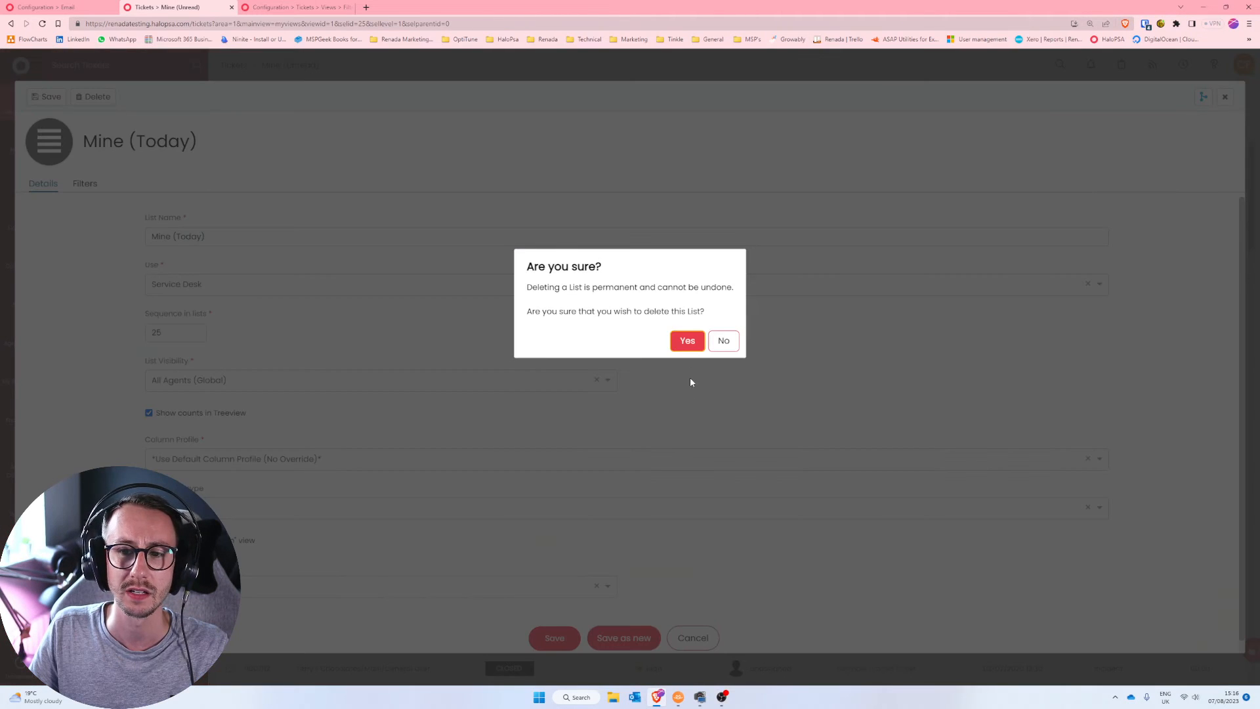
{"action": "left_click", "coordinate": [683, 340]}
{"action": "right_click", "coordinate": [112, 140]}
{"action": "left_click", "coordinate": [138, 175]}
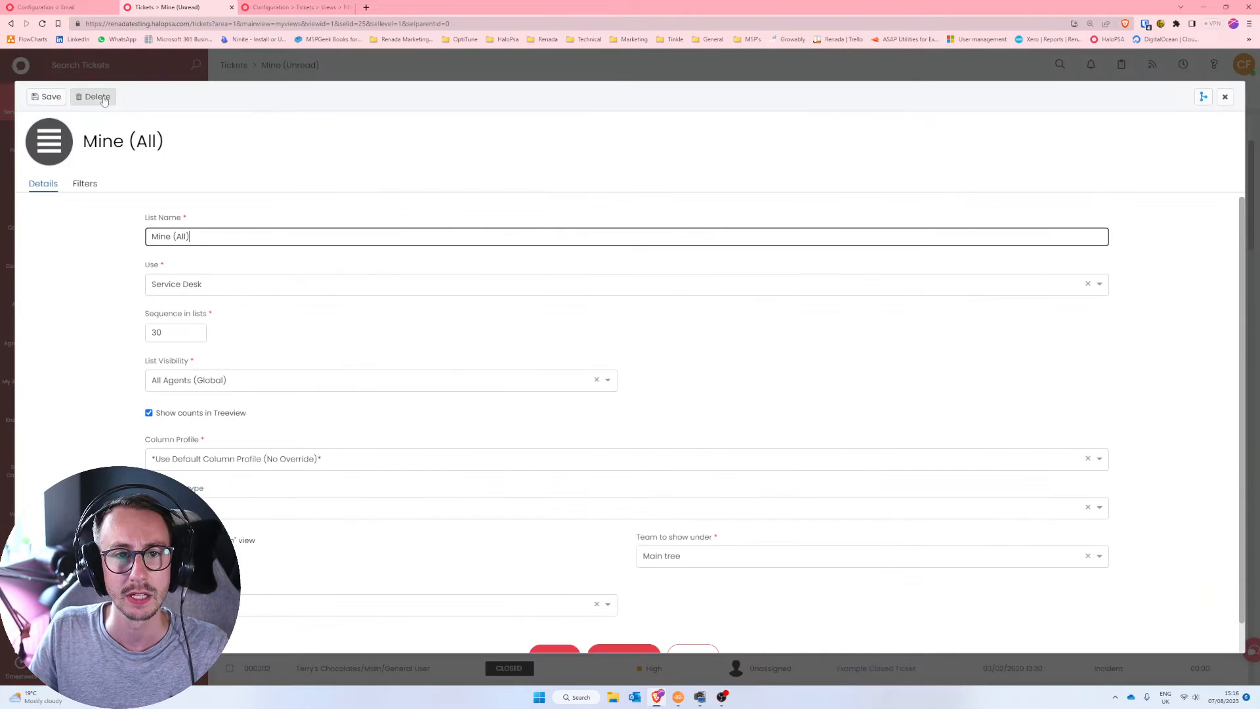
{"action": "left_click", "coordinate": [93, 97]}
{"action": "left_click", "coordinate": [684, 341]}
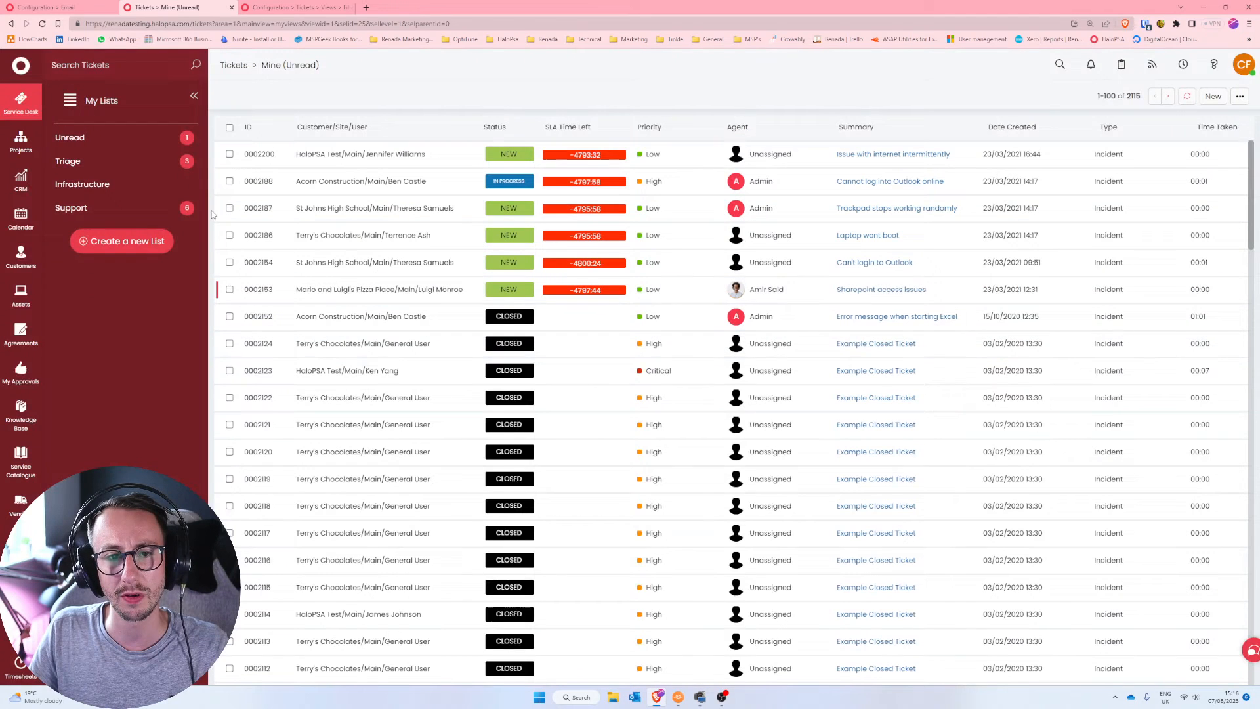
- Delete the Unread and Triage lists from My Lists
{"action": "right_click", "coordinate": [133, 134]}
{"action": "left_click", "coordinate": [160, 162]}
{"action": "left_click", "coordinate": [92, 97]}
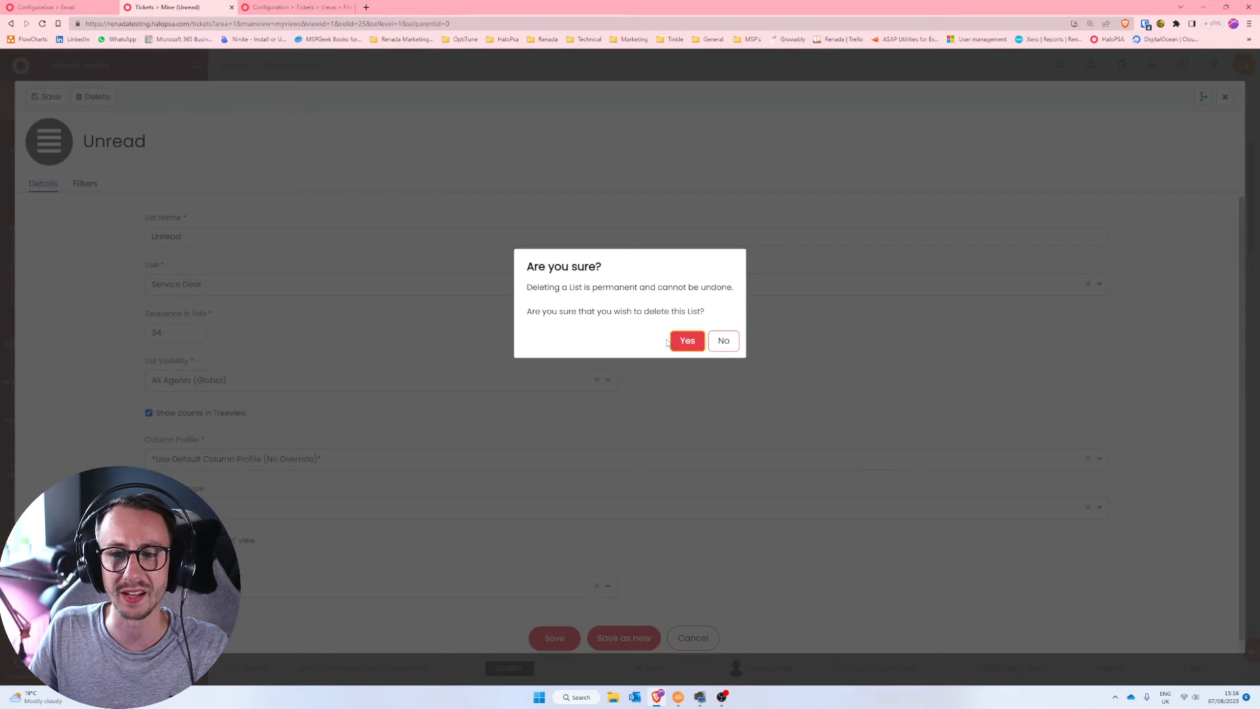
{"action": "left_click", "coordinate": [684, 340]}
{"action": "right_click", "coordinate": [172, 135]}
{"action": "left_click", "coordinate": [197, 170]}
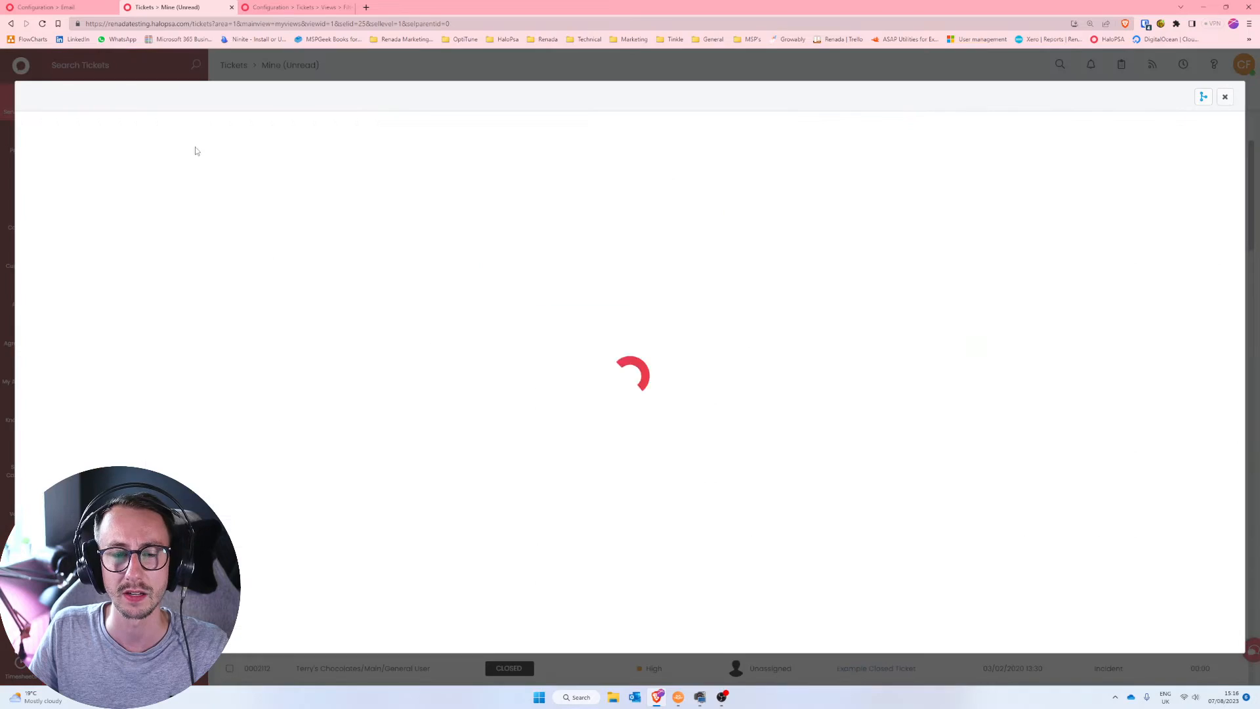
{"action": "left_click", "coordinate": [93, 96]}
{"action": "left_click", "coordinate": [685, 340]}
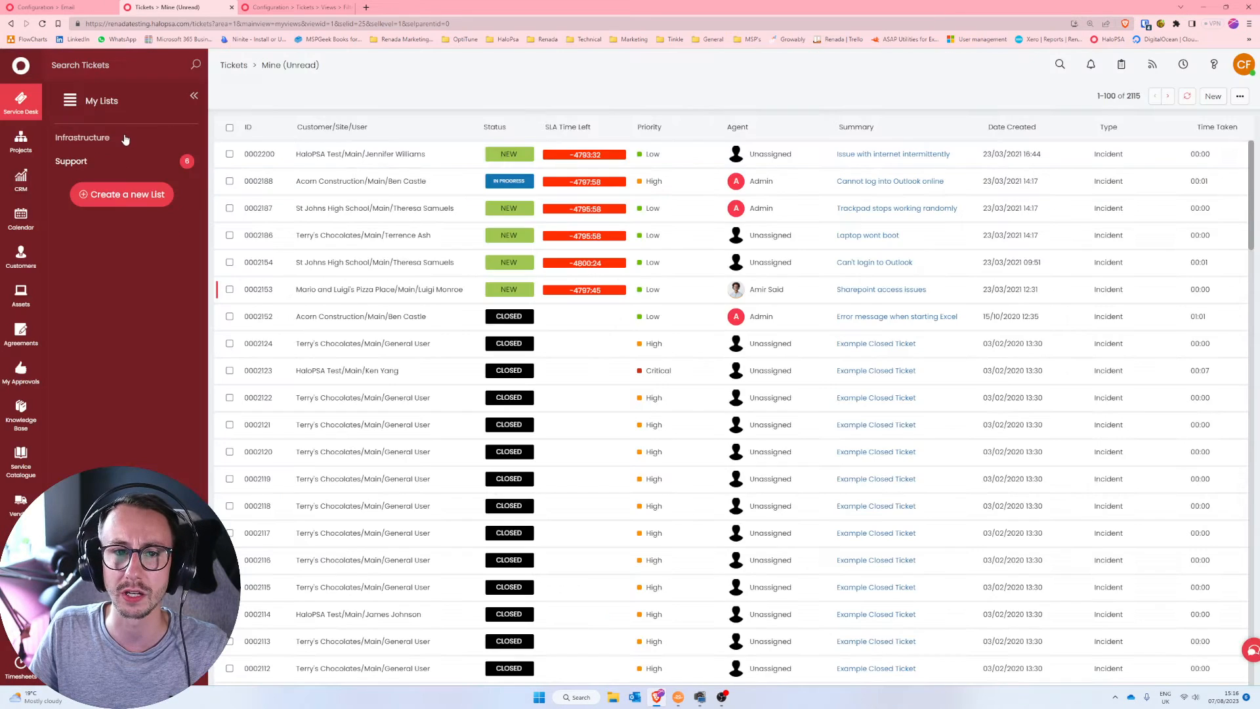
- Delete the remaining Infrastructure and Support lists from My Lists
{"action": "right_click", "coordinate": [124, 139]}
{"action": "left_click", "coordinate": [157, 165]}
{"action": "left_click", "coordinate": [97, 97]}
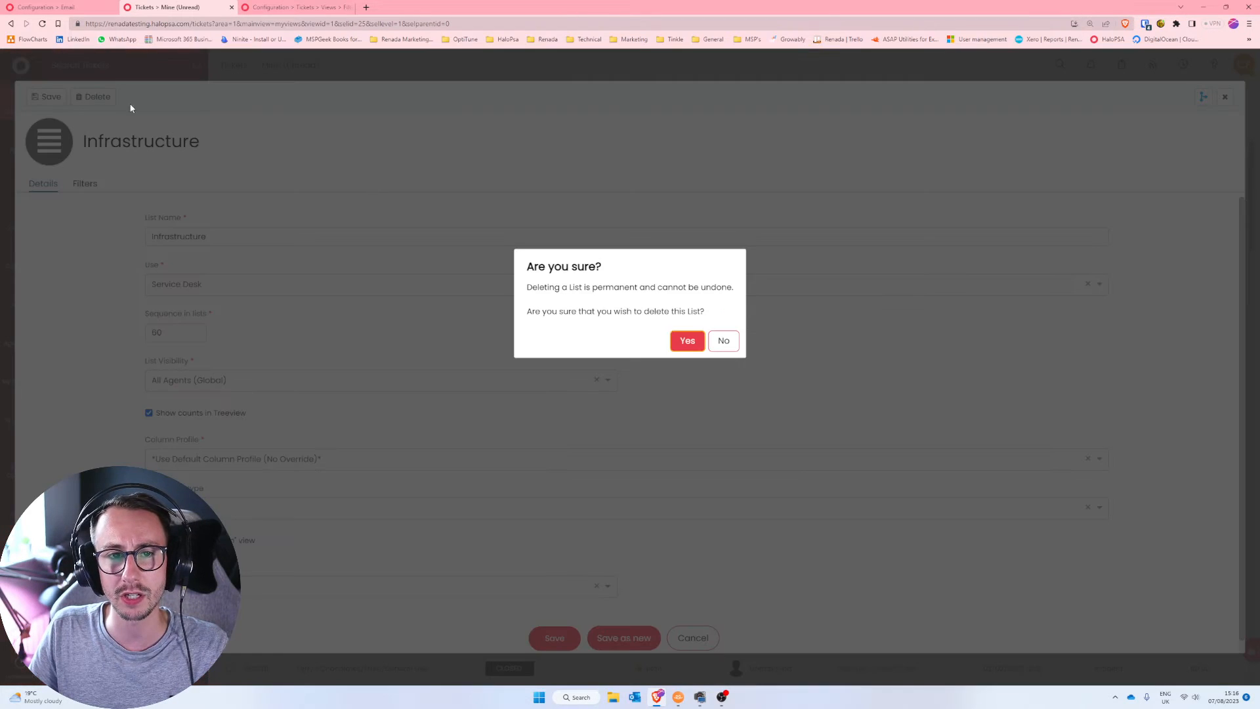
{"action": "left_click", "coordinate": [676, 335]}
{"action": "right_click", "coordinate": [123, 135]}
{"action": "left_click", "coordinate": [152, 164]}
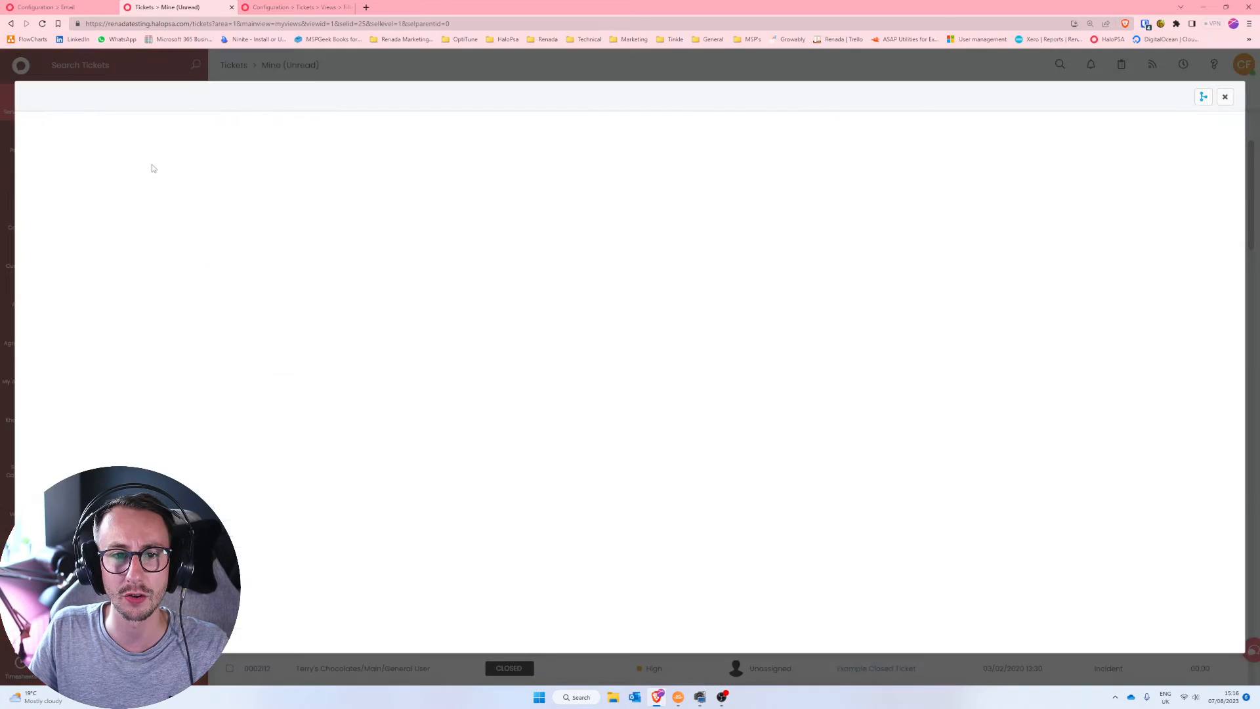
{"action": "left_click", "coordinate": [97, 97]}
{"action": "left_click", "coordinate": [683, 340]}
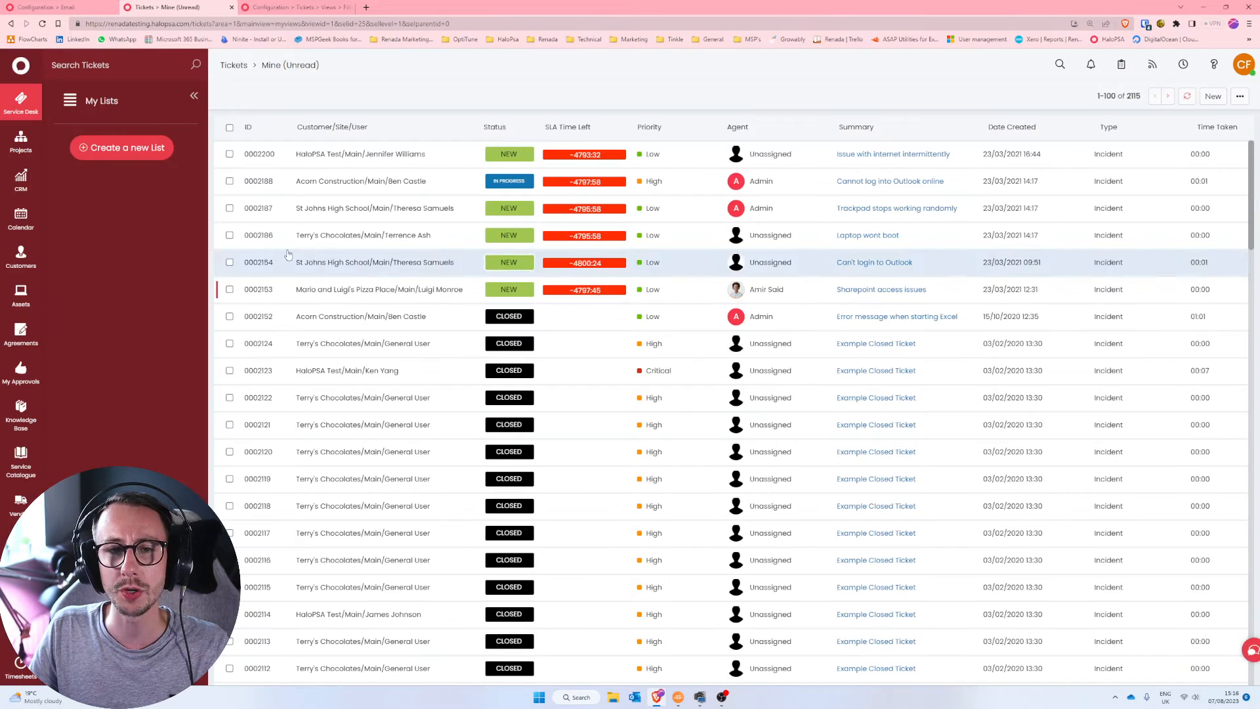
- Start a new list and examine its Filter Profile choices, leaving All Tickets selected
{"action": "left_click", "coordinate": [149, 158]}
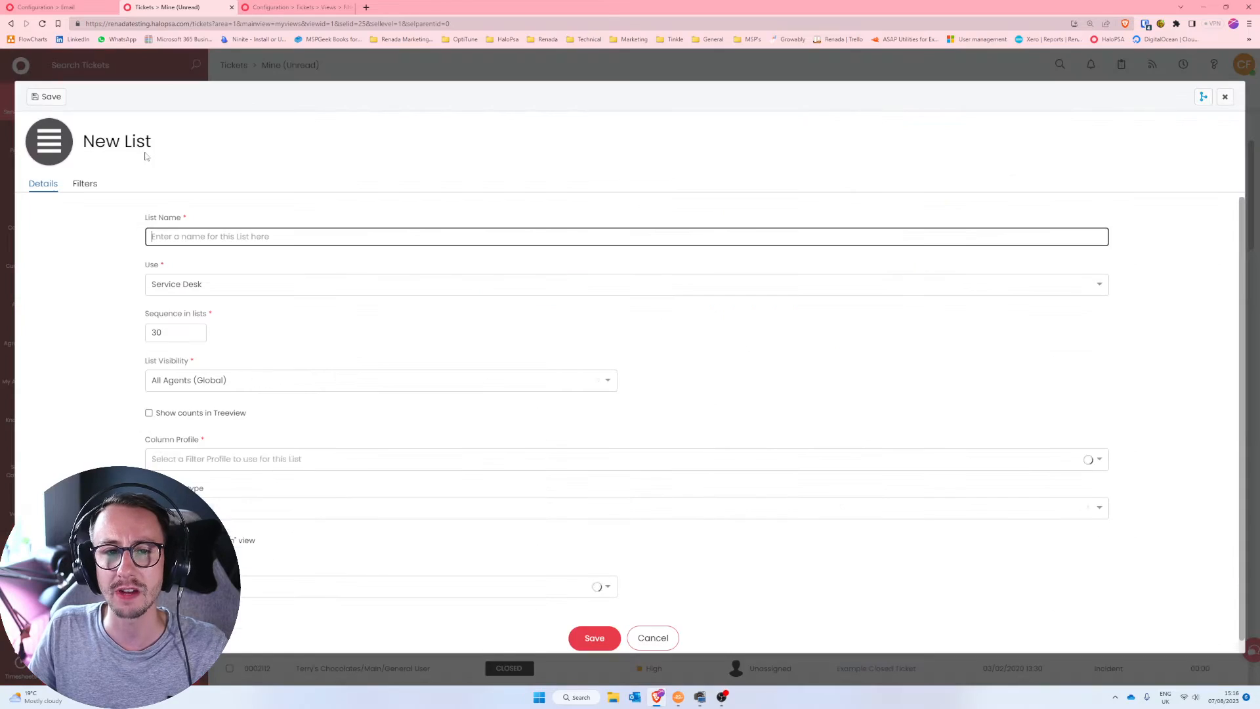
{"action": "left_click", "coordinate": [86, 185]}
{"action": "left_click", "coordinate": [184, 235]}
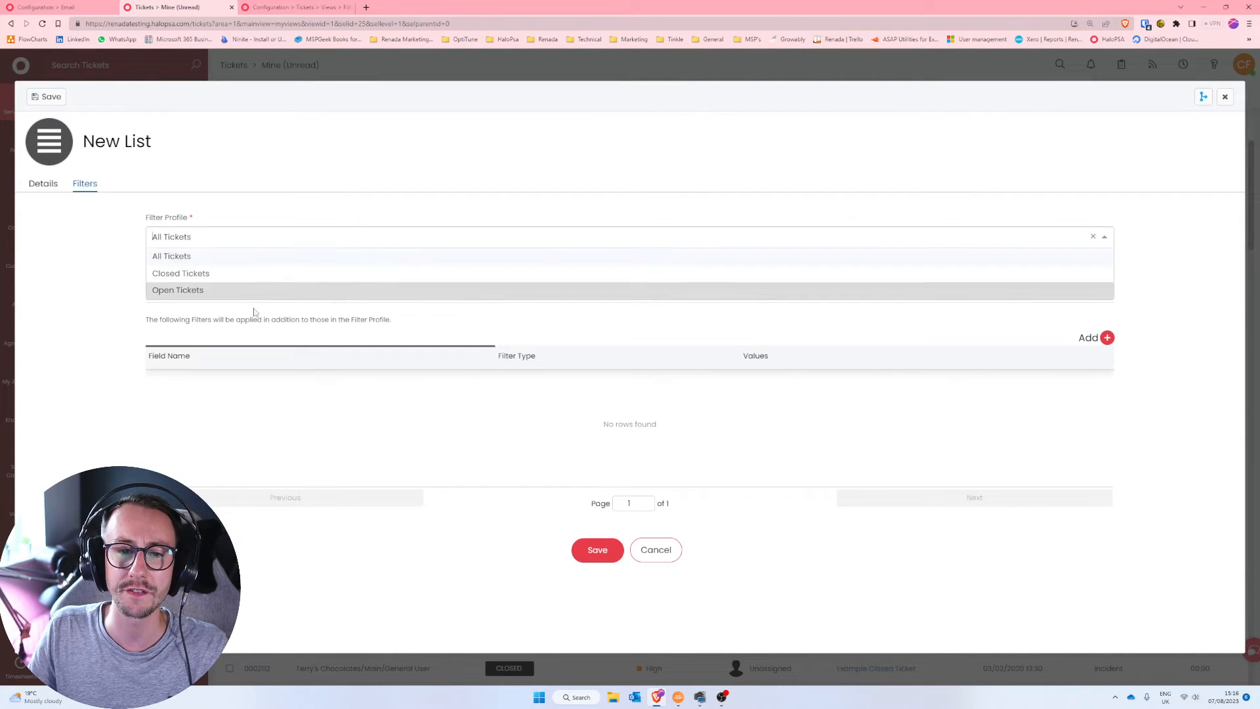
{"action": "left_click", "coordinate": [263, 257]}
{"action": "left_click_drag", "start_coordinate": [125, 212], "coordinate": [242, 236]}
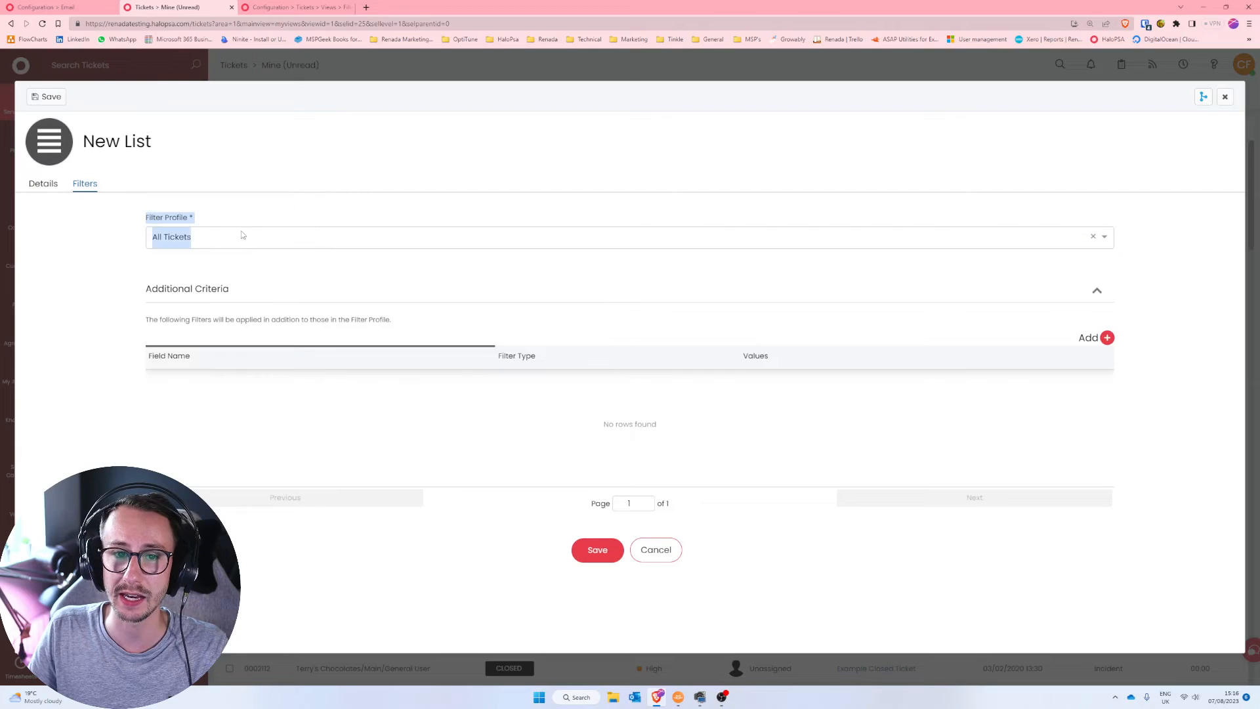
{"action": "left_click", "coordinate": [240, 237]}
{"action": "left_click", "coordinate": [204, 258]}
- Review the List Visibility options in the new list's details and cancel the list without saving
{"action": "left_click", "coordinate": [48, 186]}
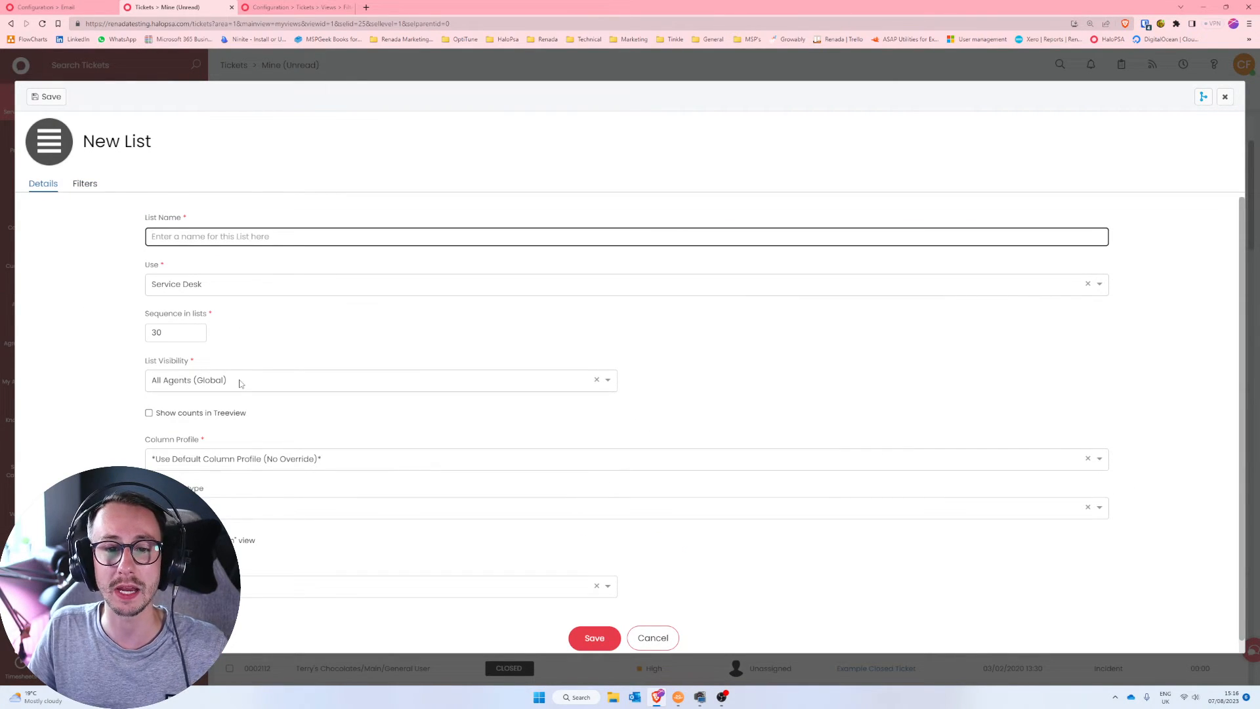
{"action": "left_click", "coordinate": [240, 384]}
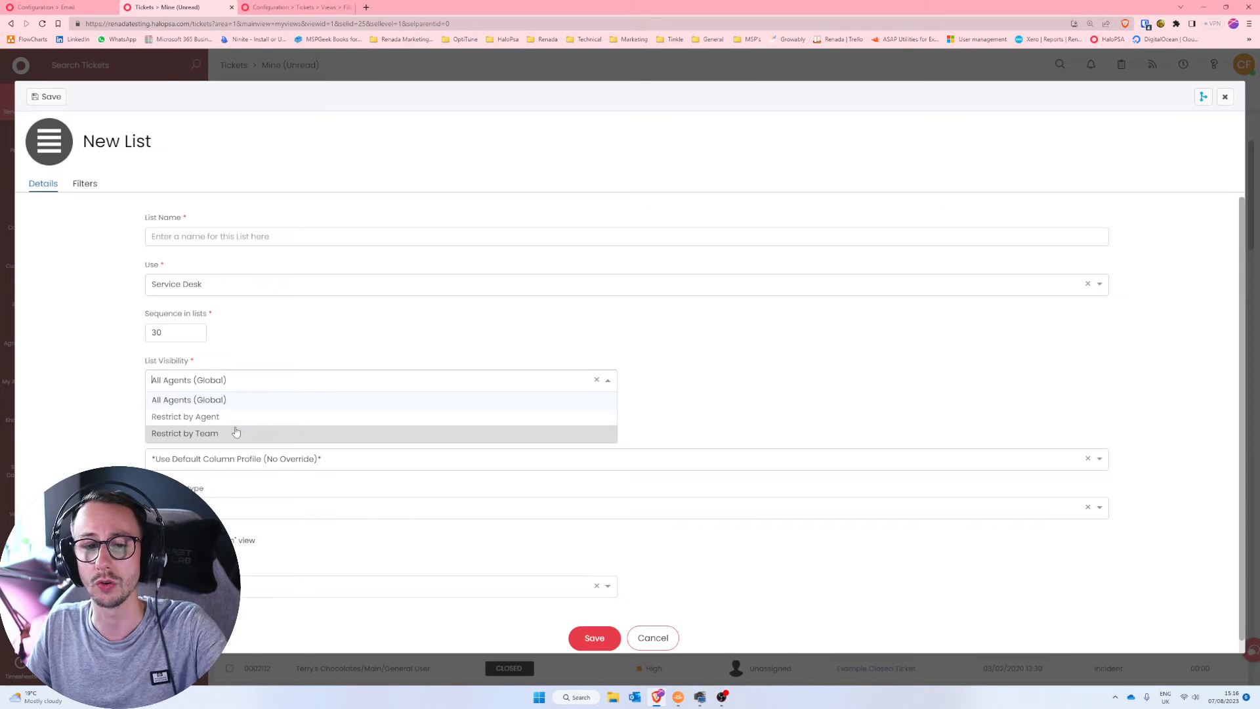
{"action": "left_click", "coordinate": [113, 426]}
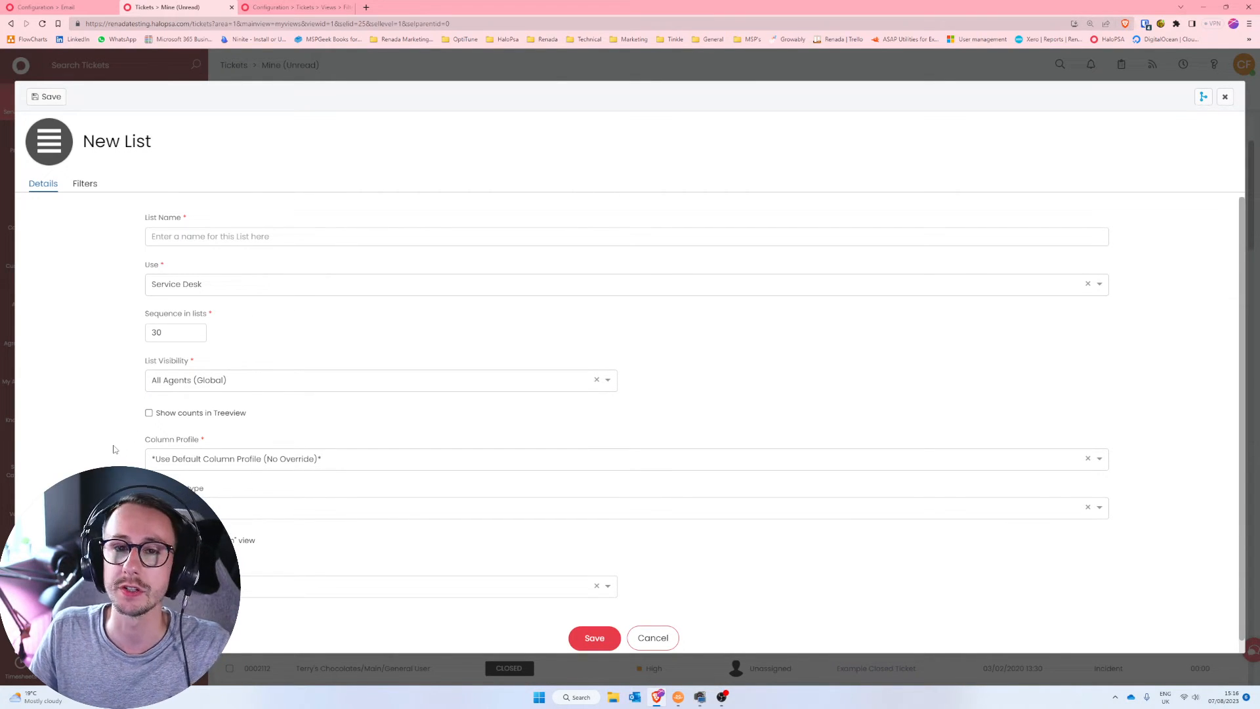
{"action": "left_click", "coordinate": [670, 636]}
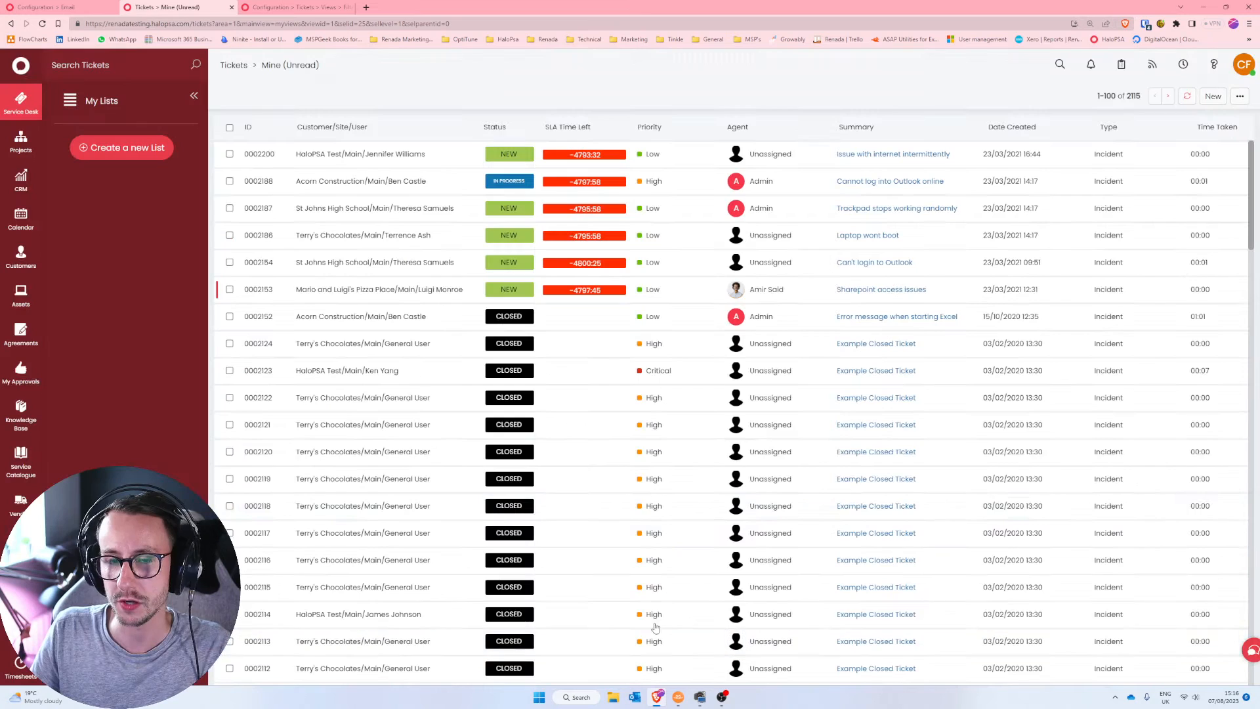
- Return to the ticket Views configuration and enable Allow grouping of Lists
{"action": "scroll", "coordinate": [19, 590], "scroll_direction": "down", "scroll_amount": 3}
{"action": "left_click", "coordinate": [20, 663]}
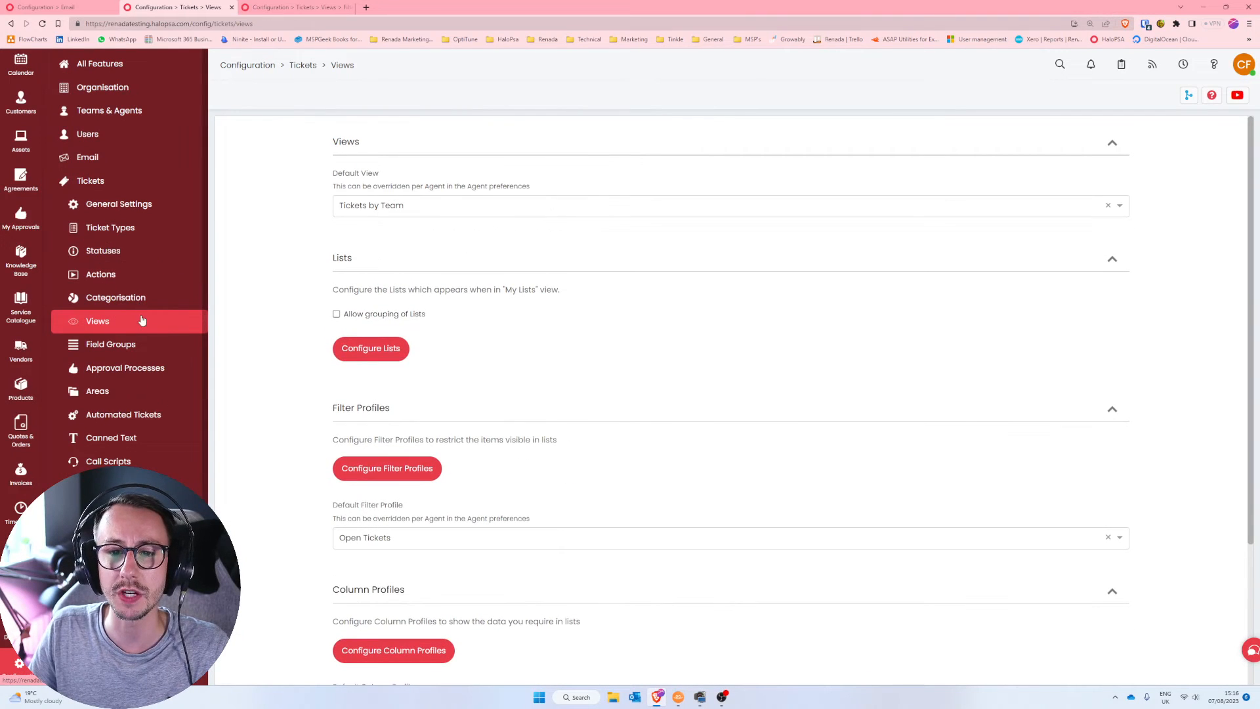
{"action": "left_click_drag", "start_coordinate": [441, 315], "coordinate": [343, 320]}
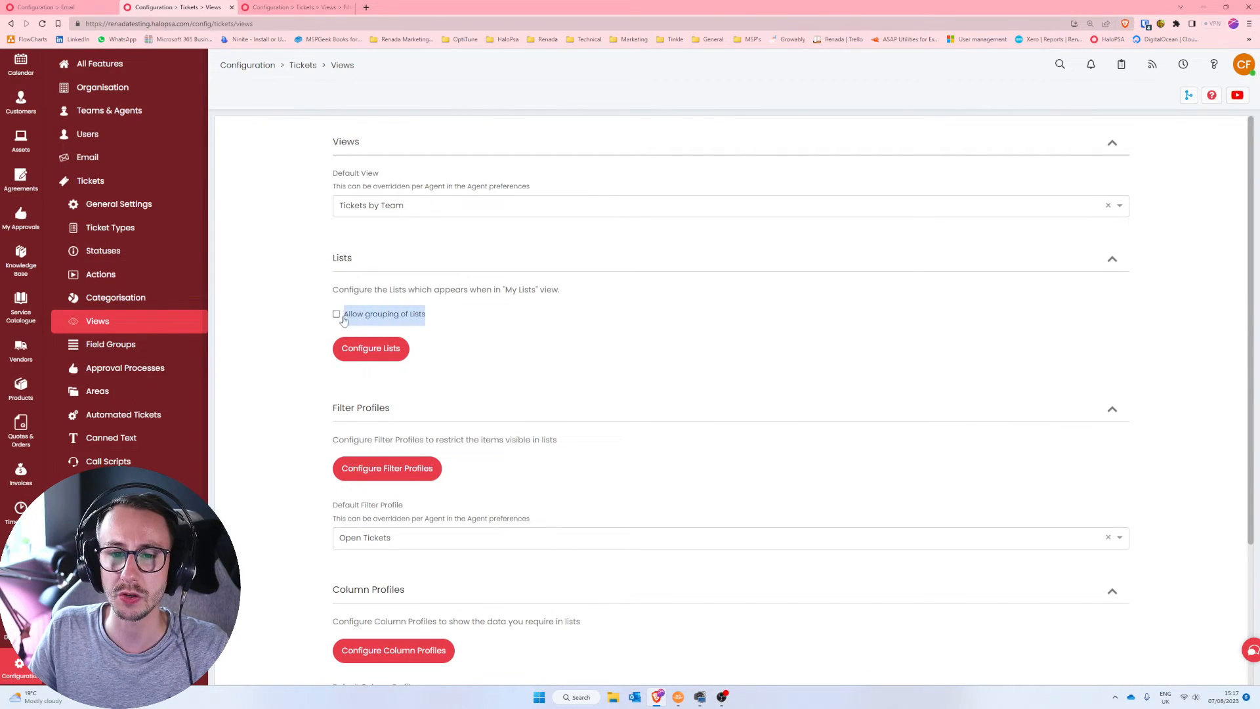
{"action": "left_click", "coordinate": [336, 315]}
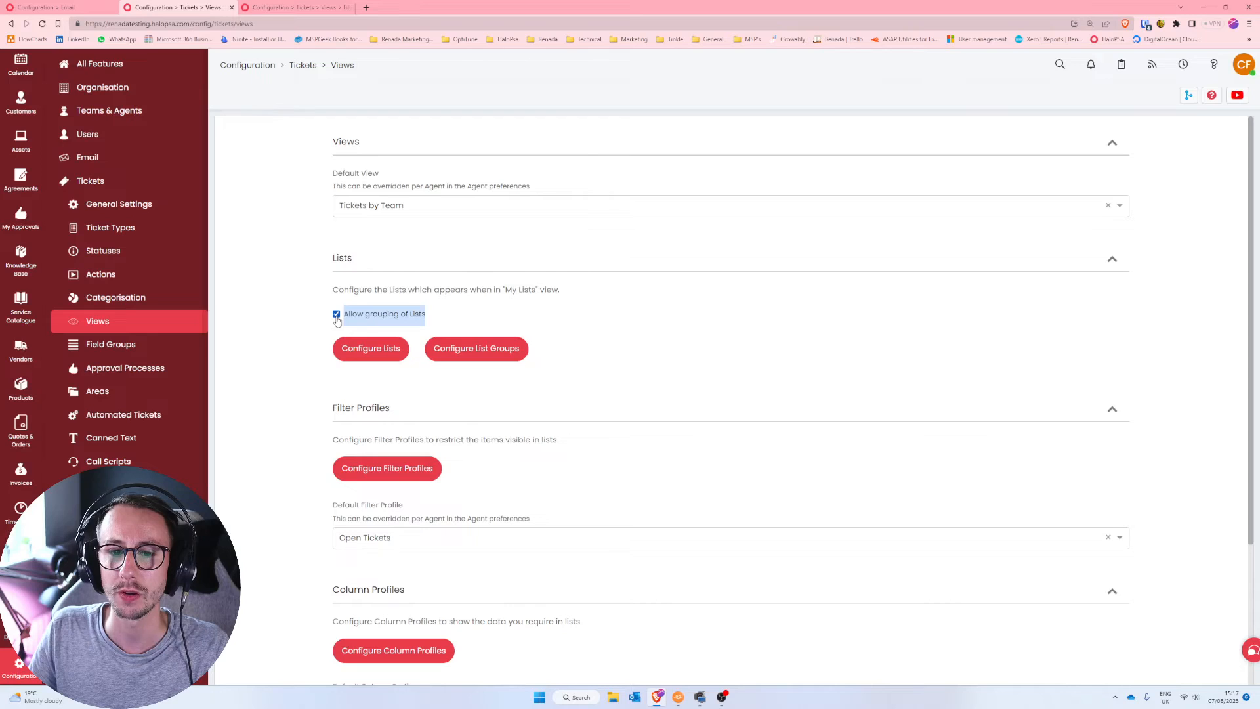
{"action": "left_click", "coordinate": [433, 318]}
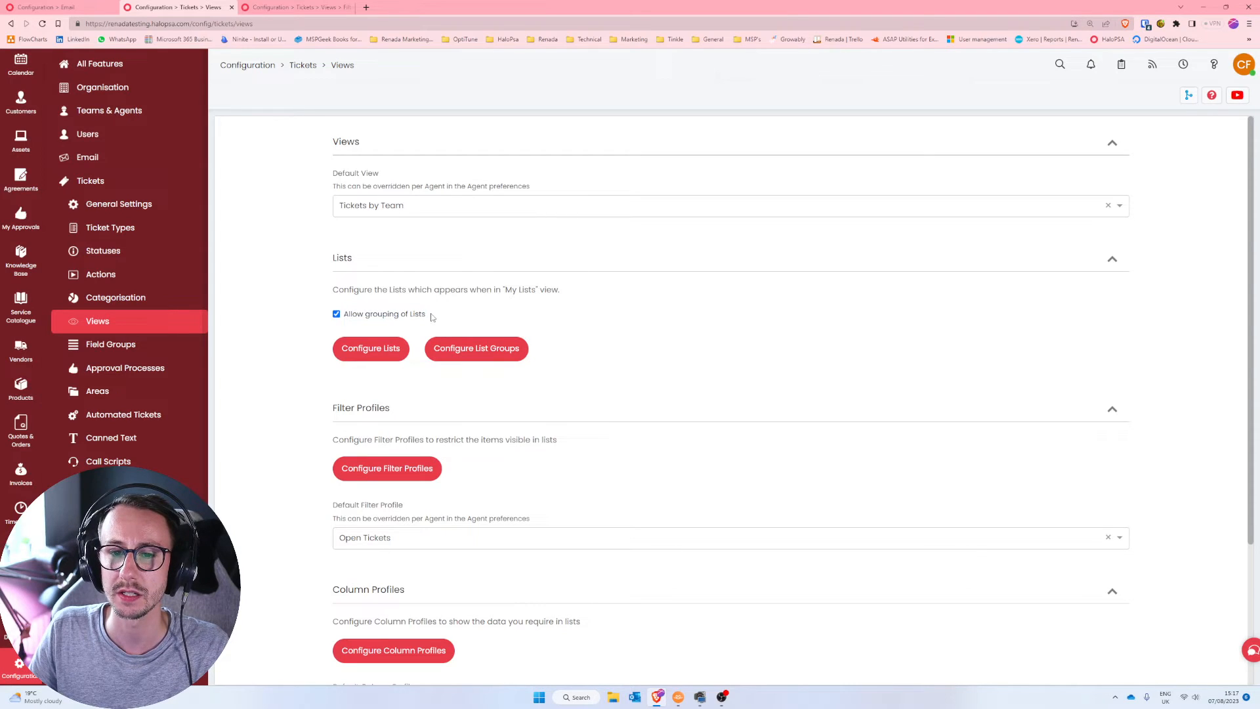
- Create a Tickets list group named Unassigned Tickets with a list group sequence of 10 and save it
{"action": "left_click", "coordinate": [497, 353]}
{"action": "left_click", "coordinate": [737, 364]}
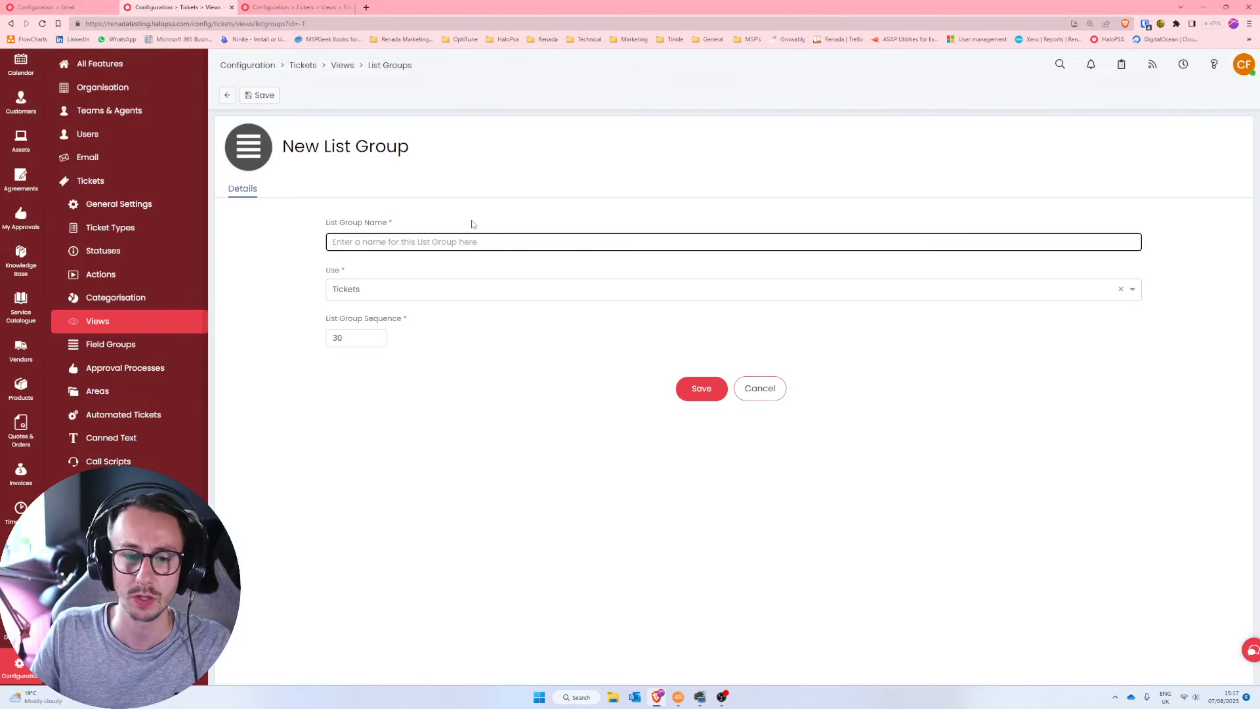
{"action": "type", "text": "Unassig"}
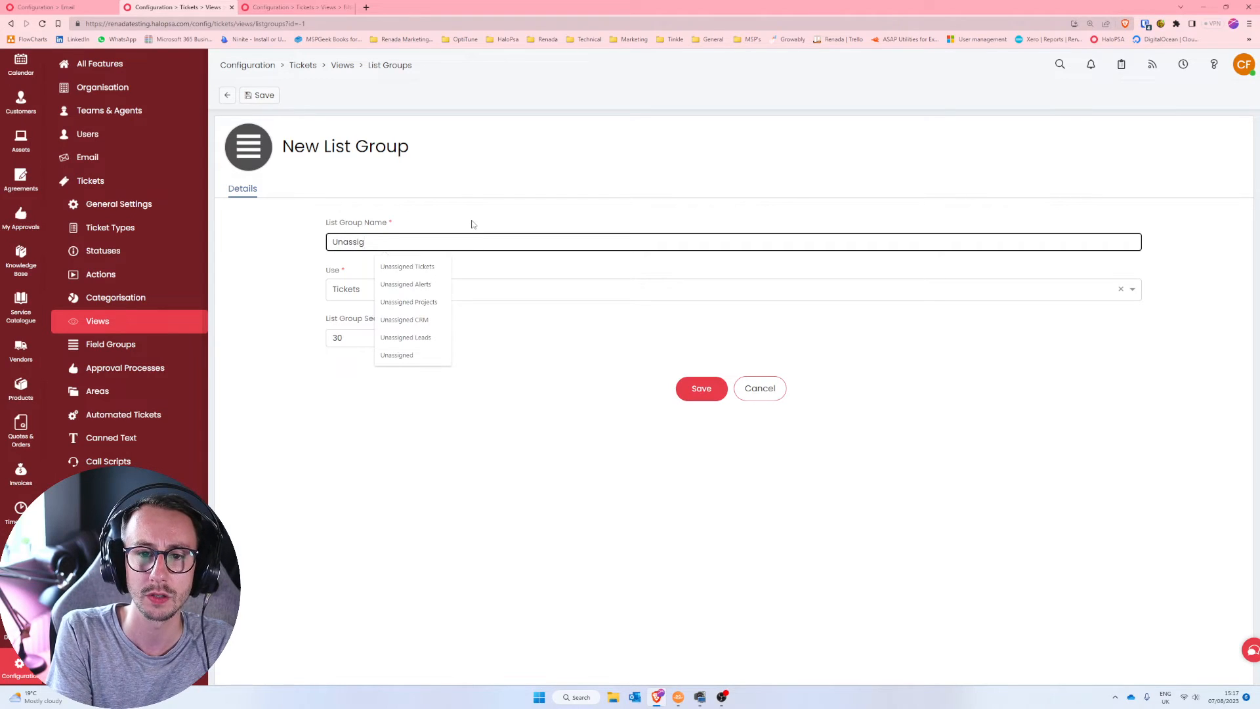
{"action": "type", "text": "ned Tickets"}
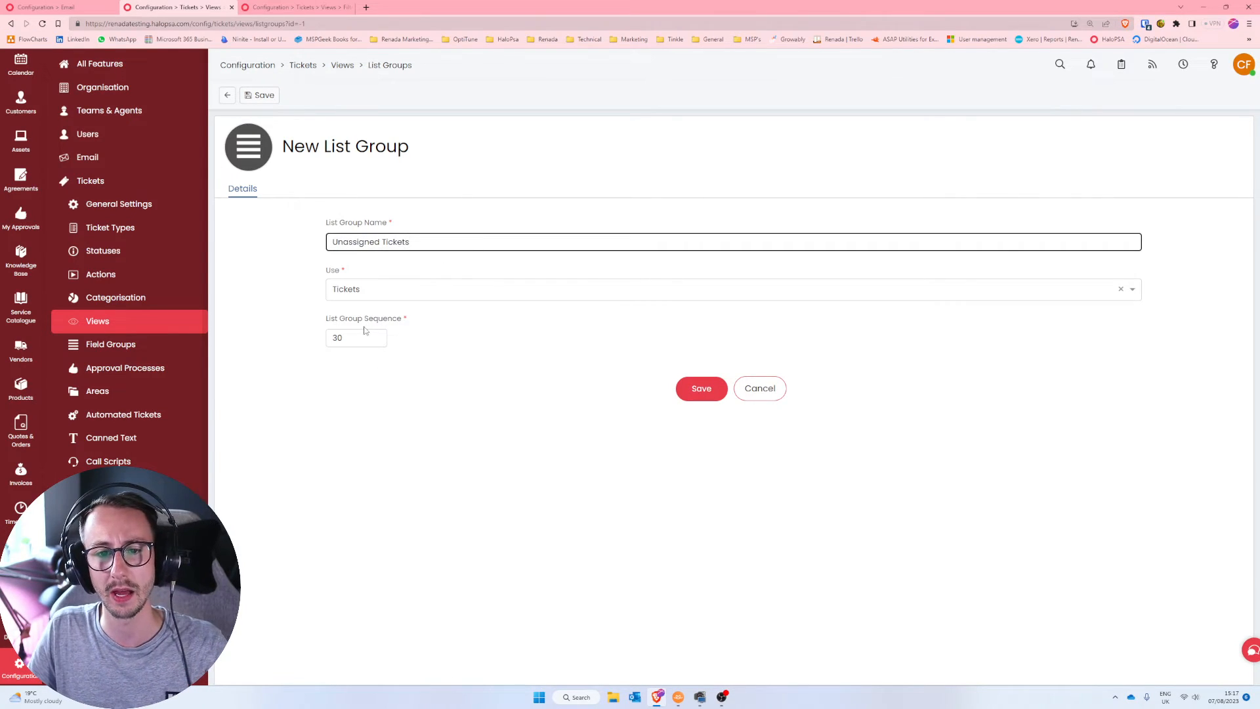
{"action": "left_click", "coordinate": [365, 332]}
{"action": "type", "text": "10"}
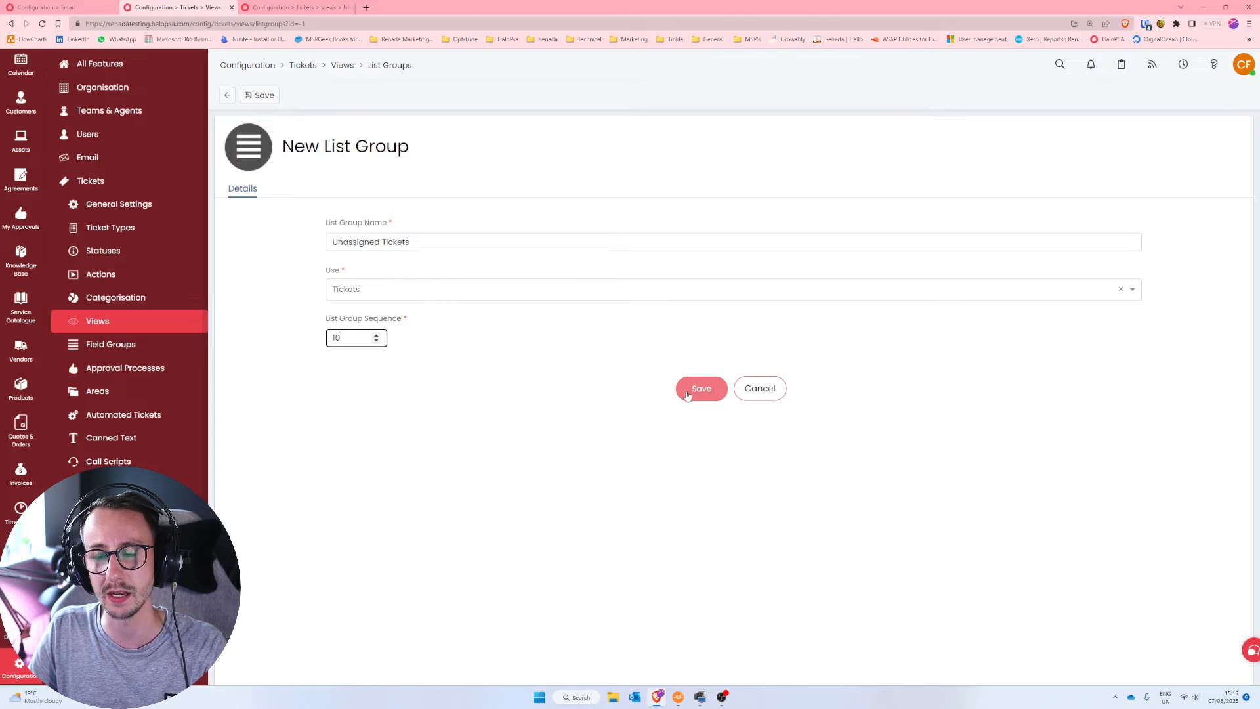
{"action": "left_click", "coordinate": [689, 394]}
- Create a second Tickets list group named My Tickets with a list group sequence of 20 and save it
{"action": "left_click", "coordinate": [228, 97]}
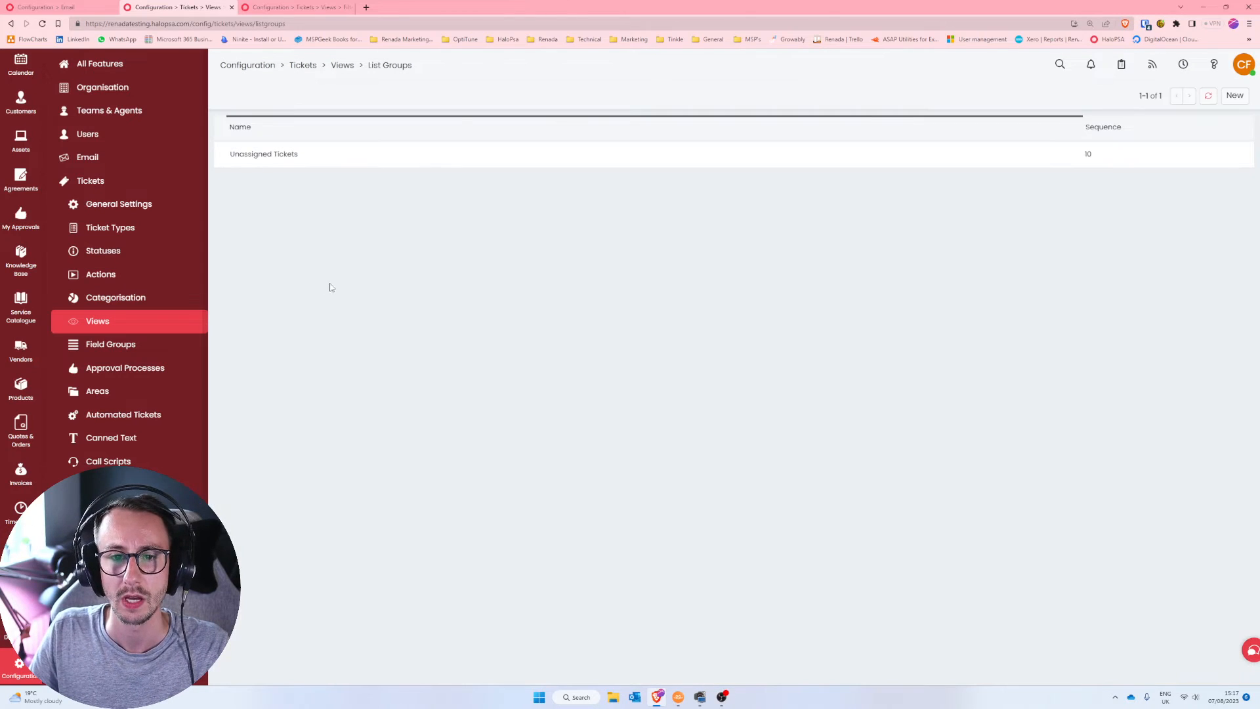
{"action": "left_click", "coordinate": [1226, 97]}
{"action": "type", "text": "My Tickets"}
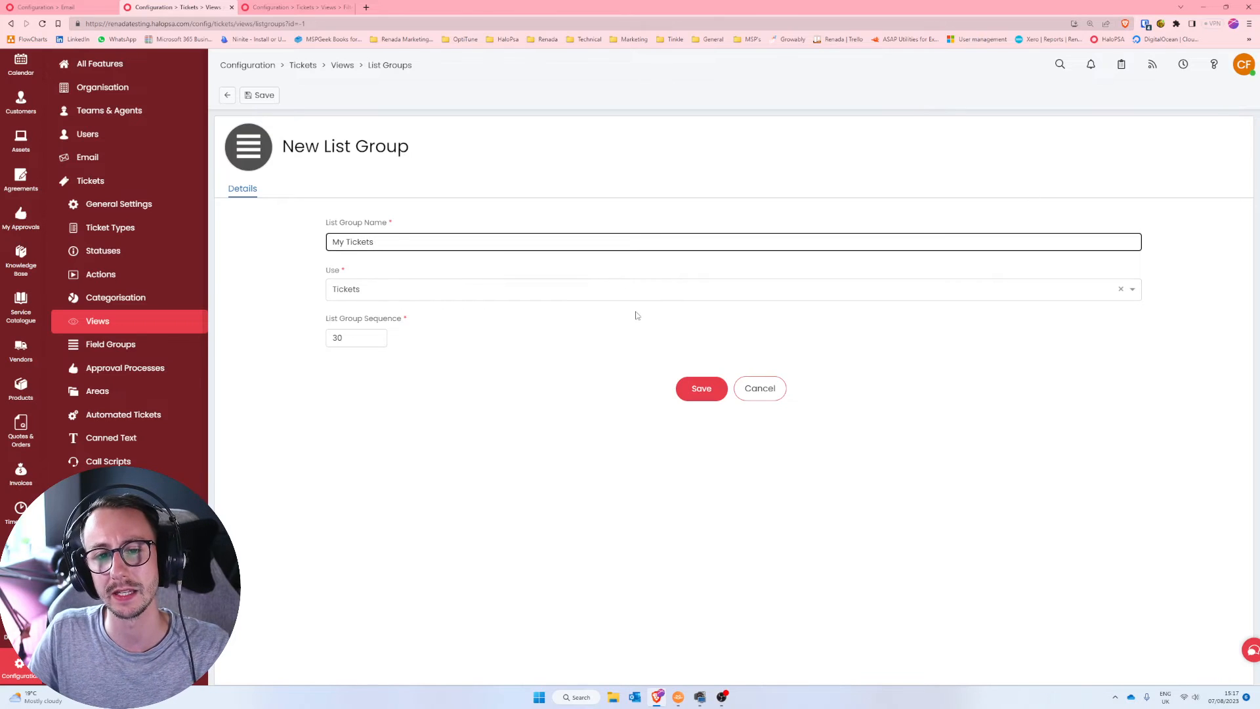
{"action": "double_click", "coordinate": [356, 341]}
{"action": "type", "text": "20"}
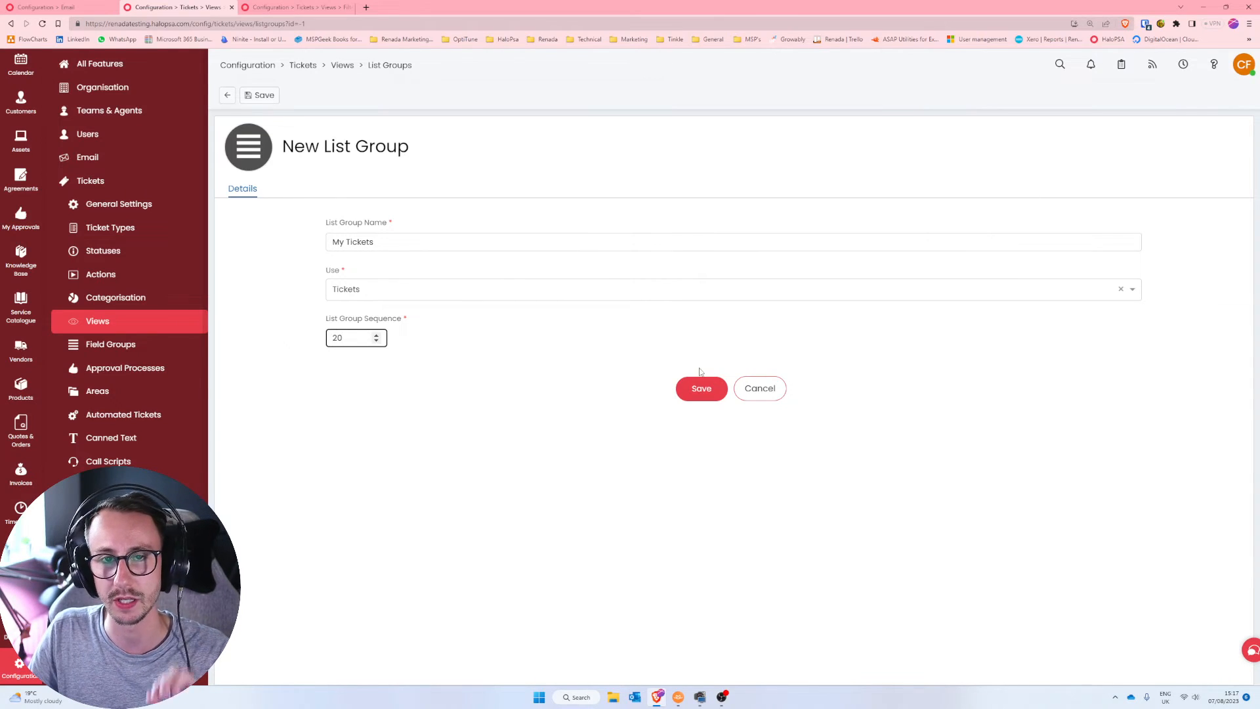
{"action": "left_click", "coordinate": [710, 397]}
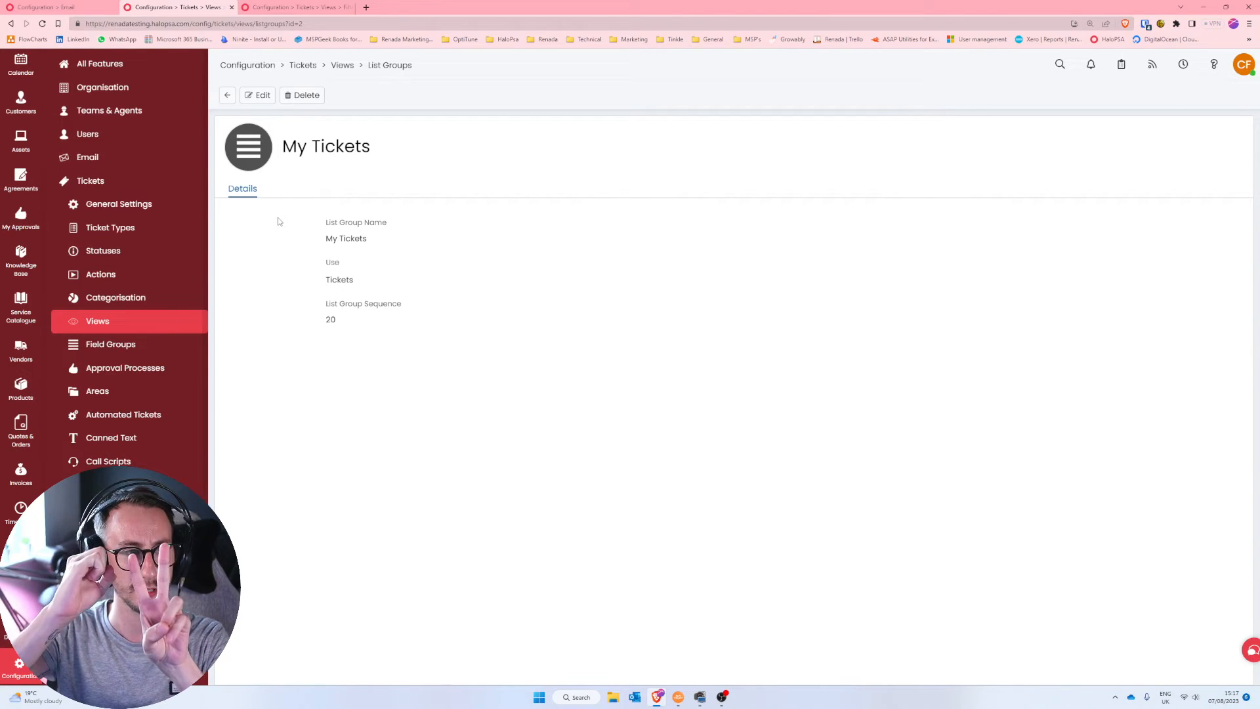
- Check the Service Desk ticket area for the new list groups, switching to Tickets by Agent and back to My Lists
{"action": "scroll", "coordinate": [21, 131], "scroll_direction": "up", "scroll_amount": 3}
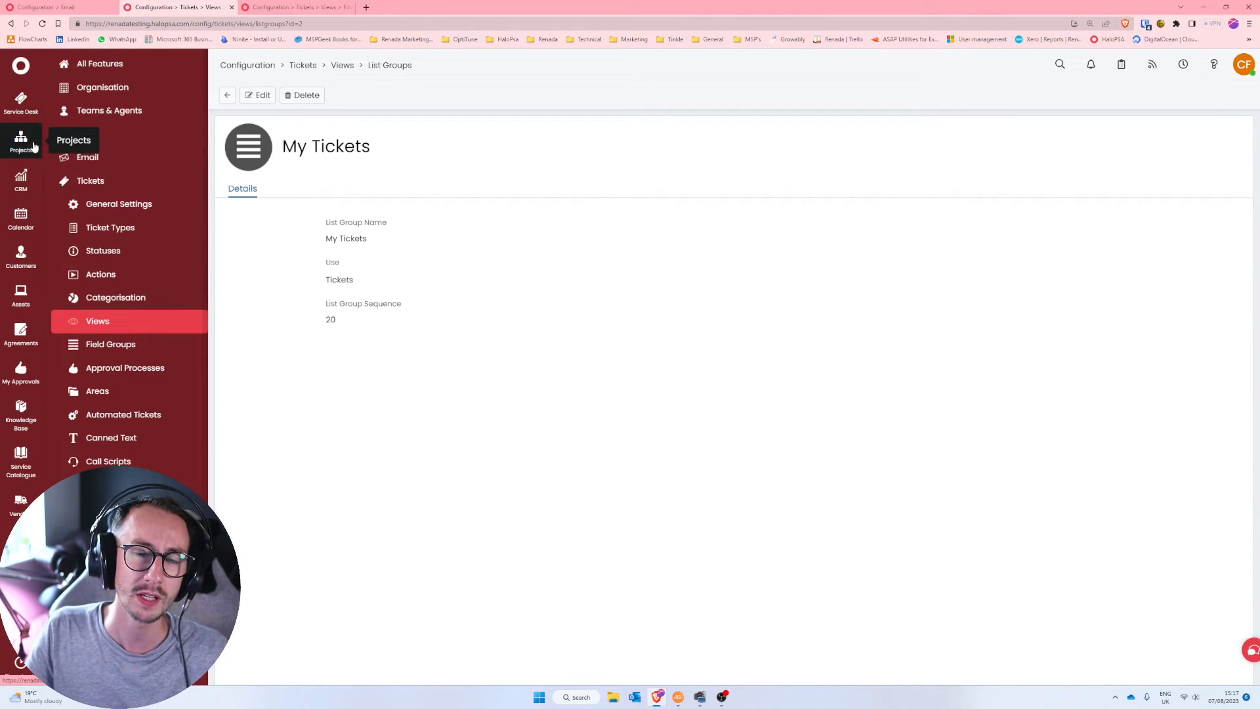
{"action": "left_click", "coordinate": [23, 120]}
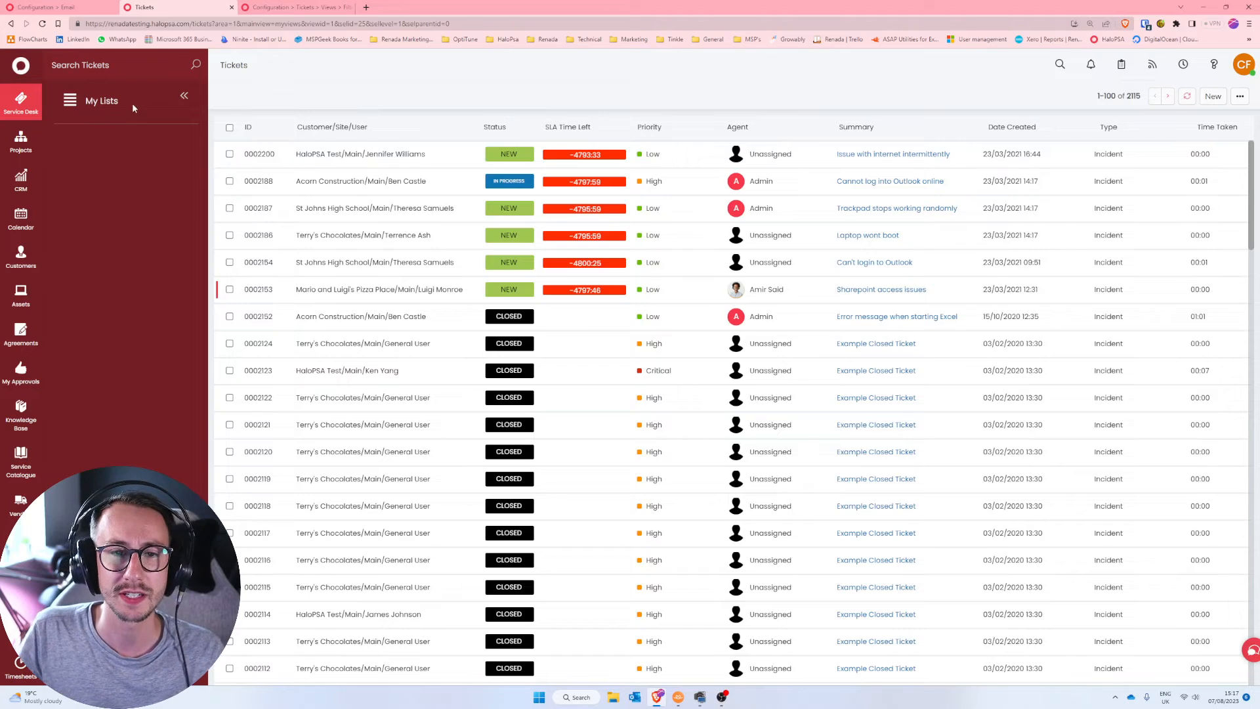
{"action": "left_click", "coordinate": [101, 110]}
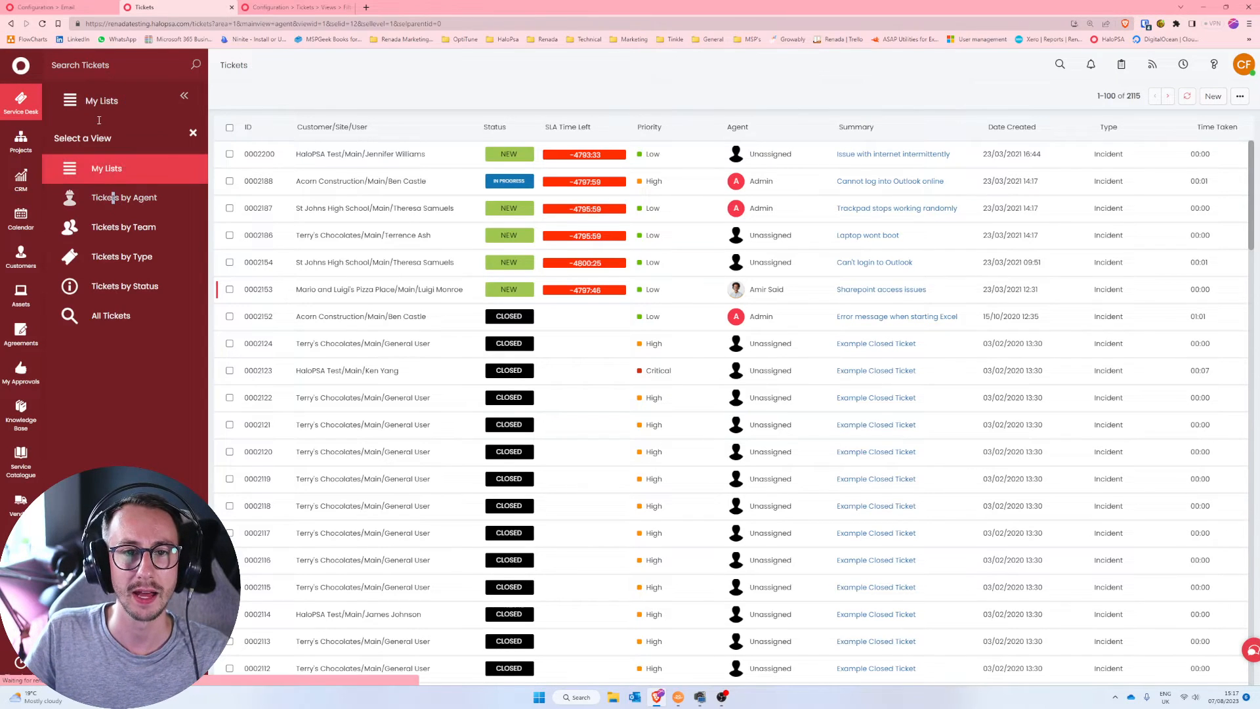
{"action": "left_click", "coordinate": [109, 196]}
{"action": "left_click", "coordinate": [103, 106]}
{"action": "left_click", "coordinate": [88, 164]}
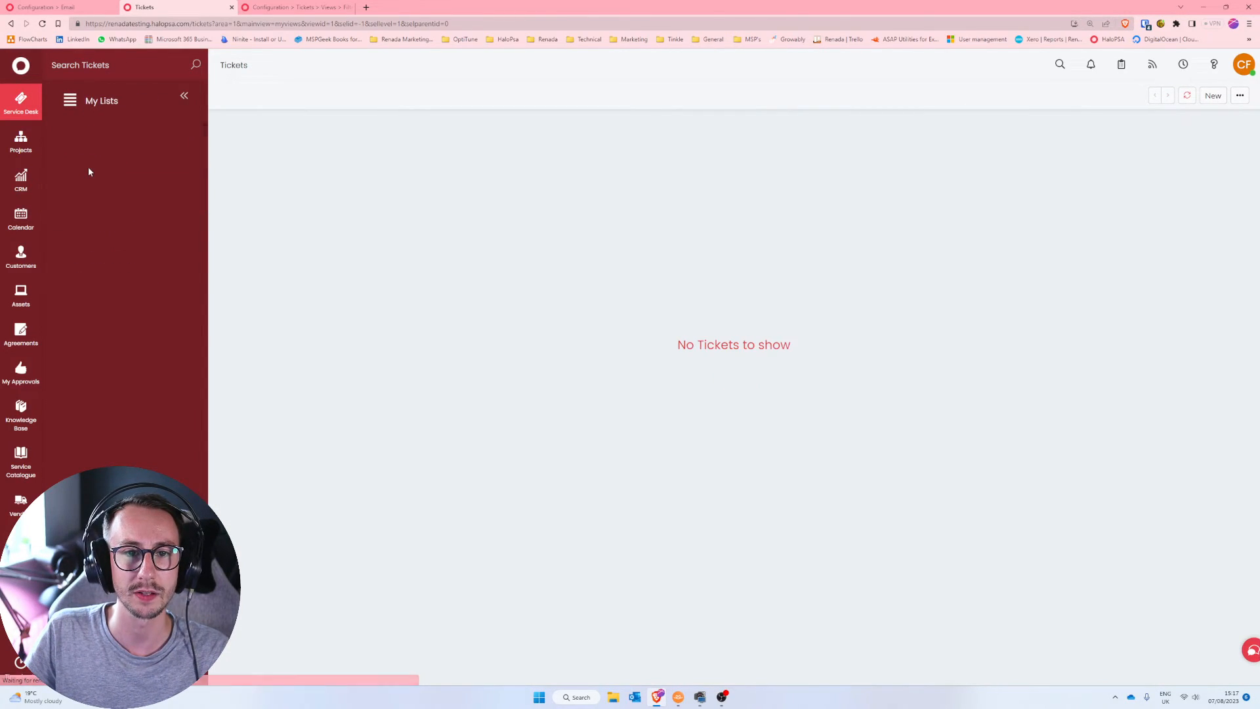
{"action": "right_click", "coordinate": [97, 154]}
{"action": "left_click", "coordinate": [90, 155]}
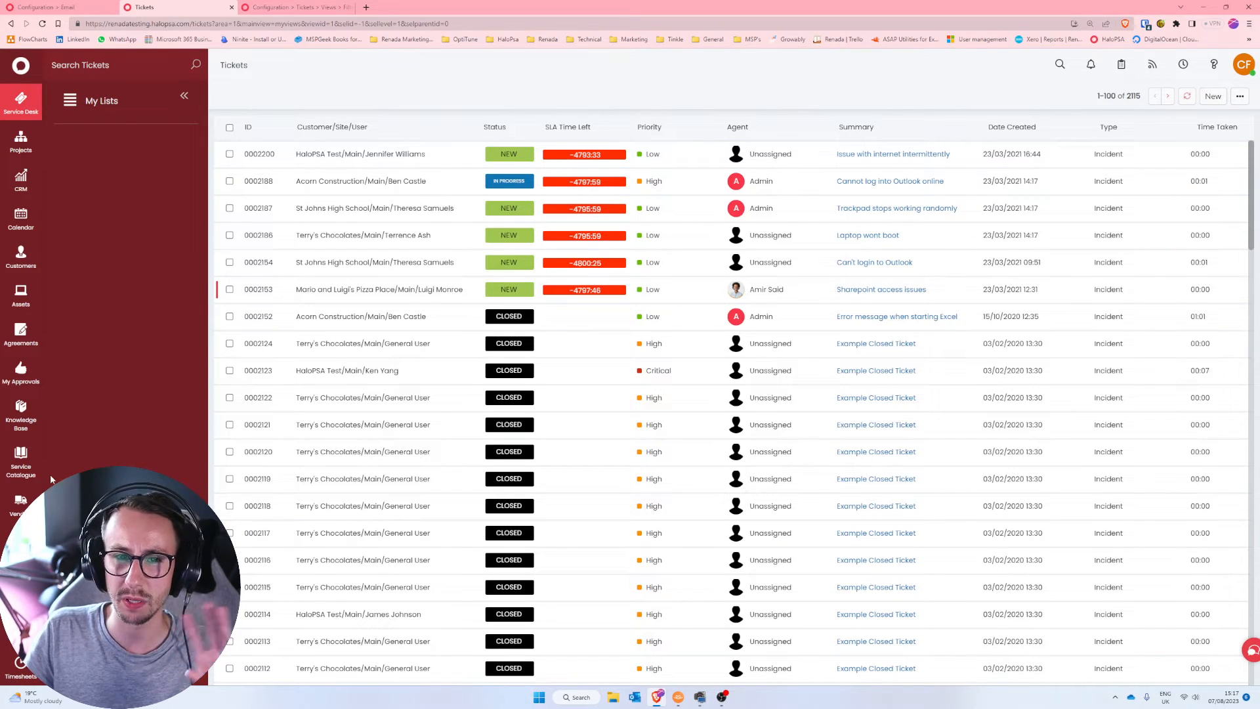
- Return to the ticket Views configuration and open the configuration of the lists
{"action": "scroll", "coordinate": [24, 656], "scroll_direction": "down", "scroll_amount": 3}
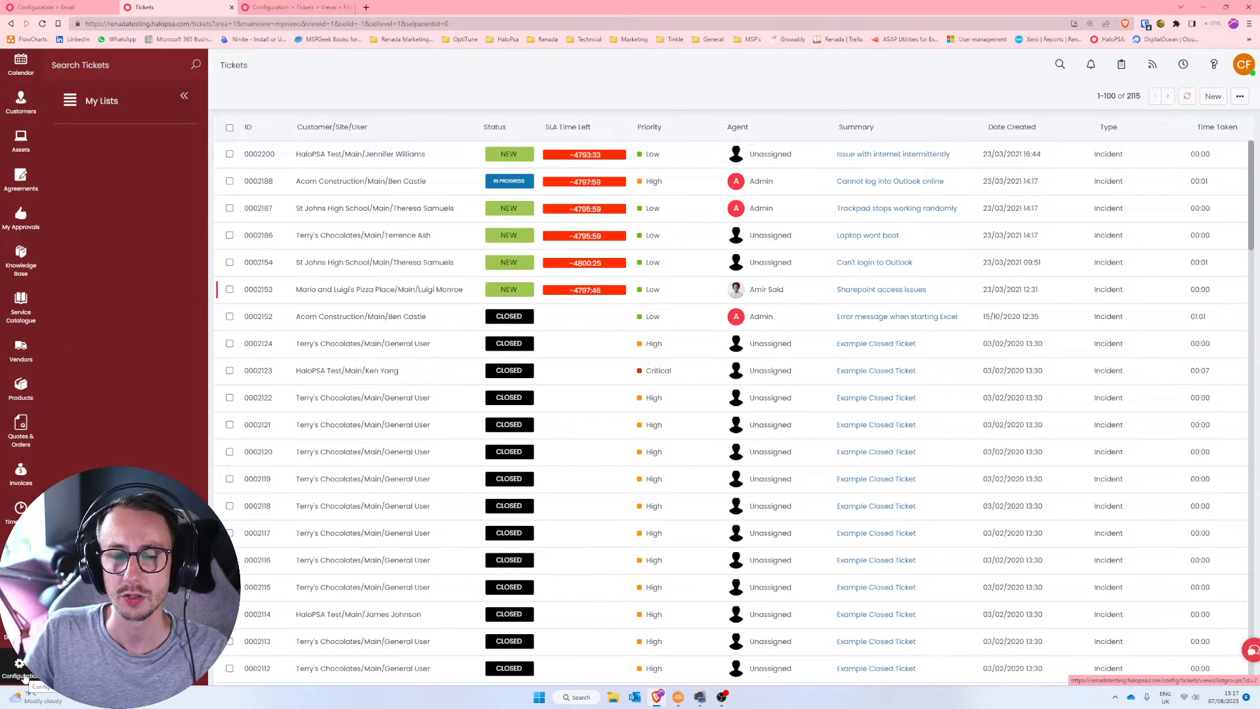
{"action": "left_click", "coordinate": [24, 675]}
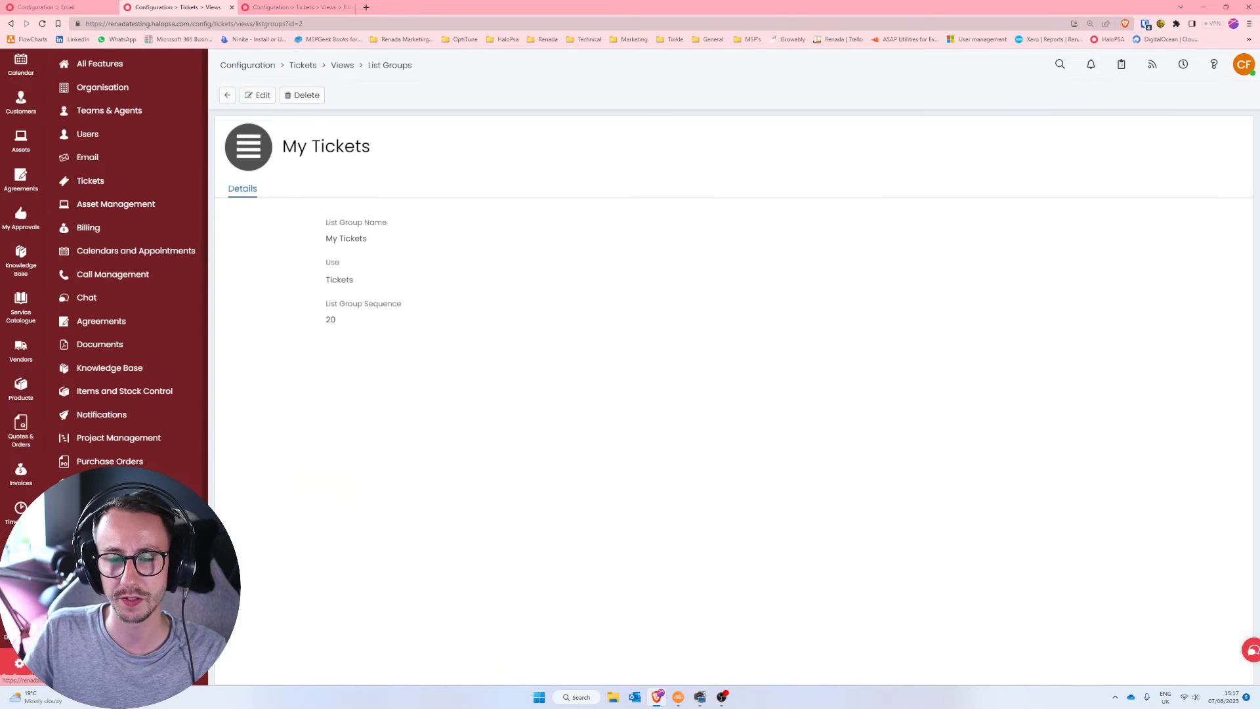
{"action": "left_click", "coordinate": [227, 95]}
{"action": "left_click", "coordinate": [342, 65]}
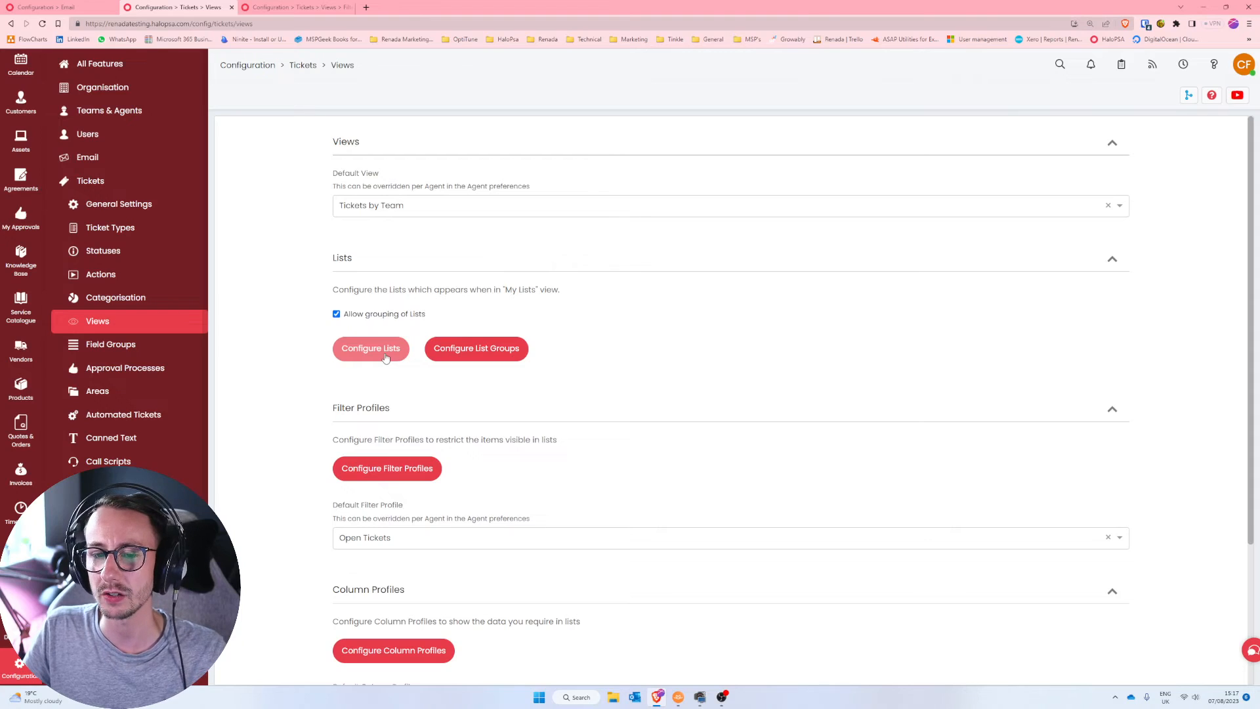
{"action": "left_click", "coordinate": [385, 358]}
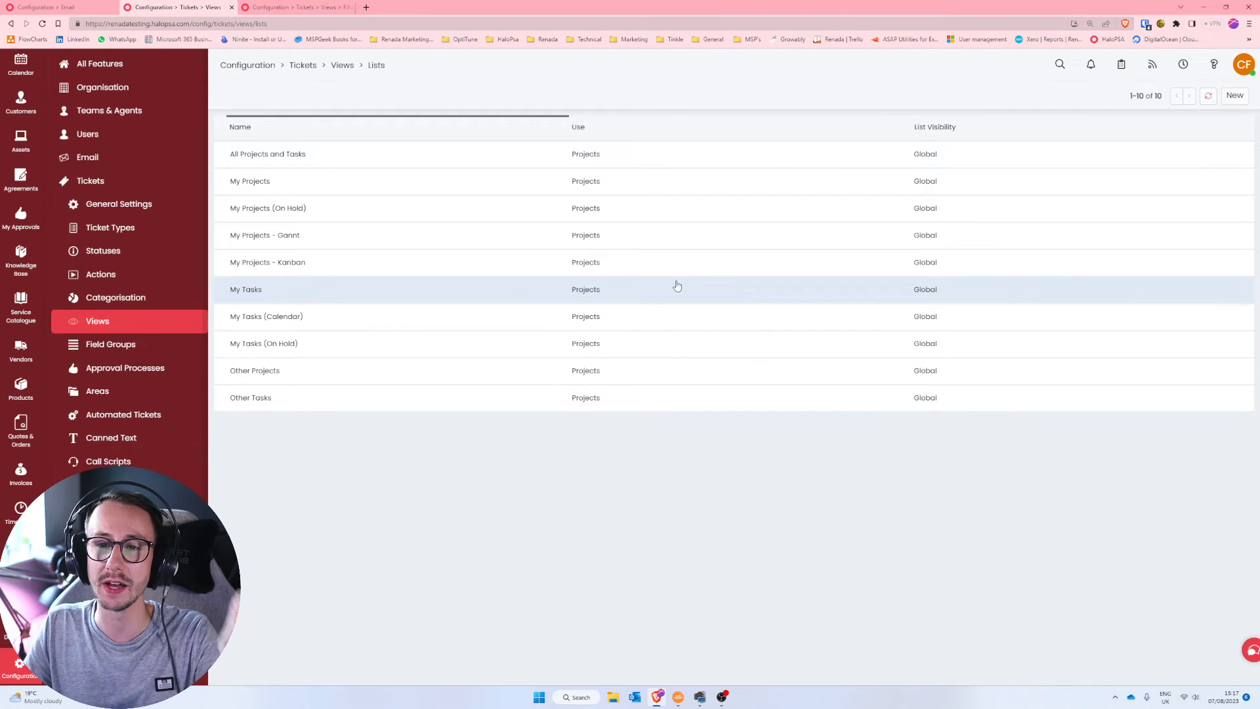
- Start a new list named Incidents and set its use to Service Desk
{"action": "left_click", "coordinate": [1234, 95]}
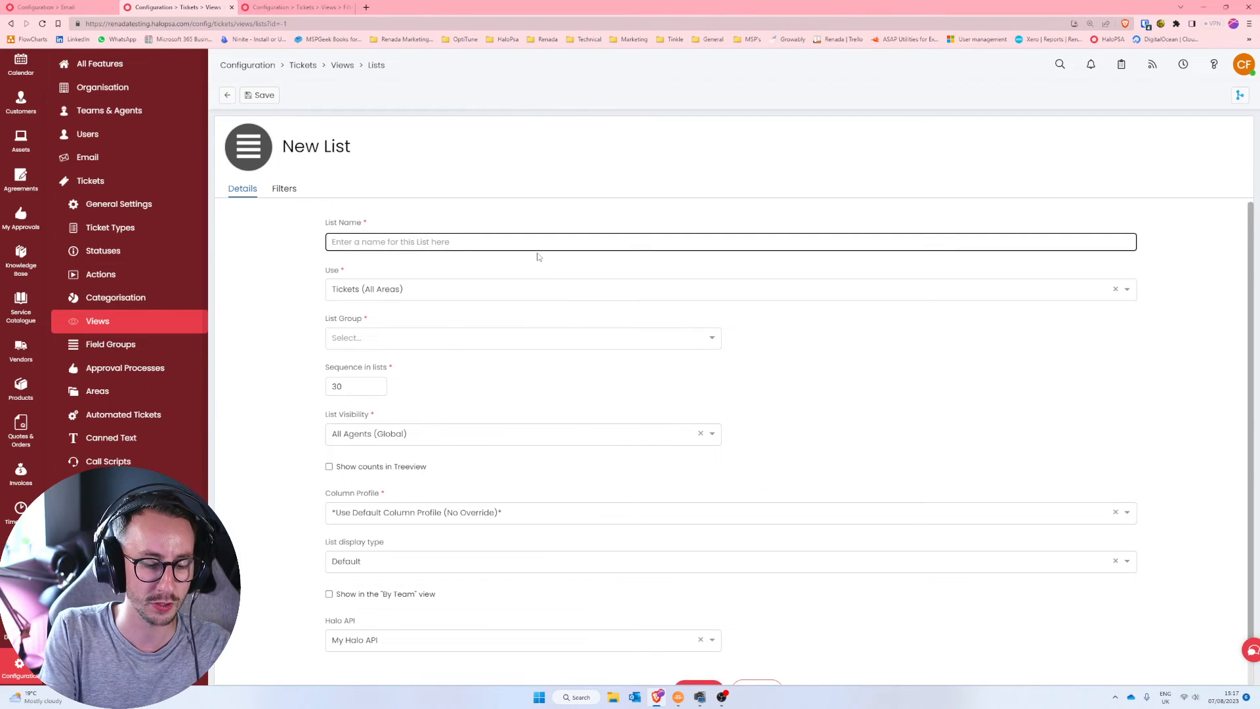
{"action": "type", "text": "Incidcen"}
{"action": "key", "text": "BackSpace"}
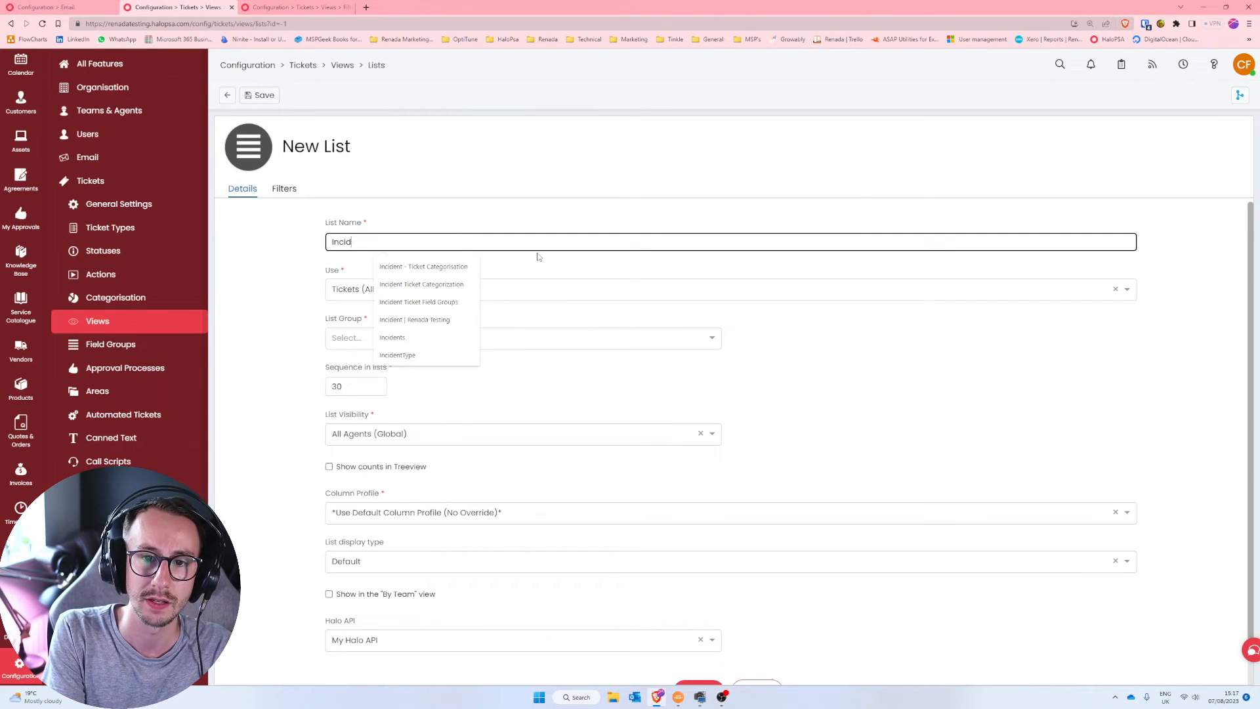
{"action": "type", "text": "ents"}
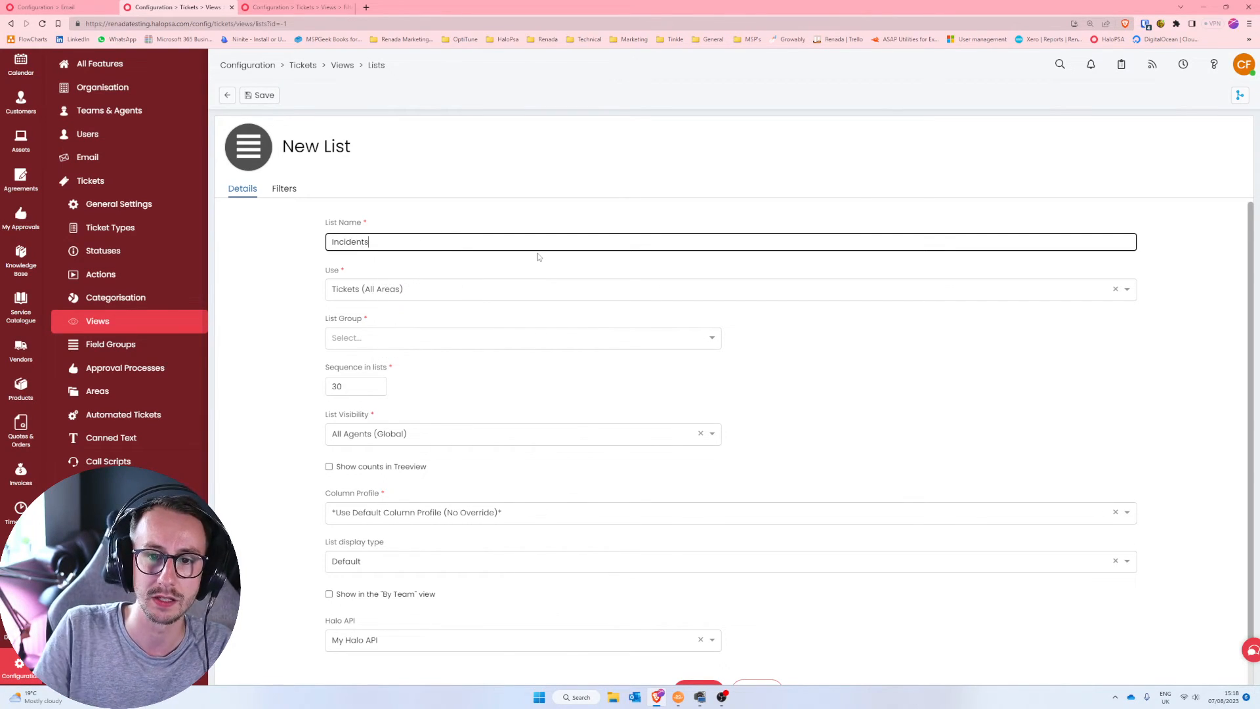
{"action": "left_click", "coordinate": [287, 268]}
{"action": "left_click", "coordinate": [344, 289]}
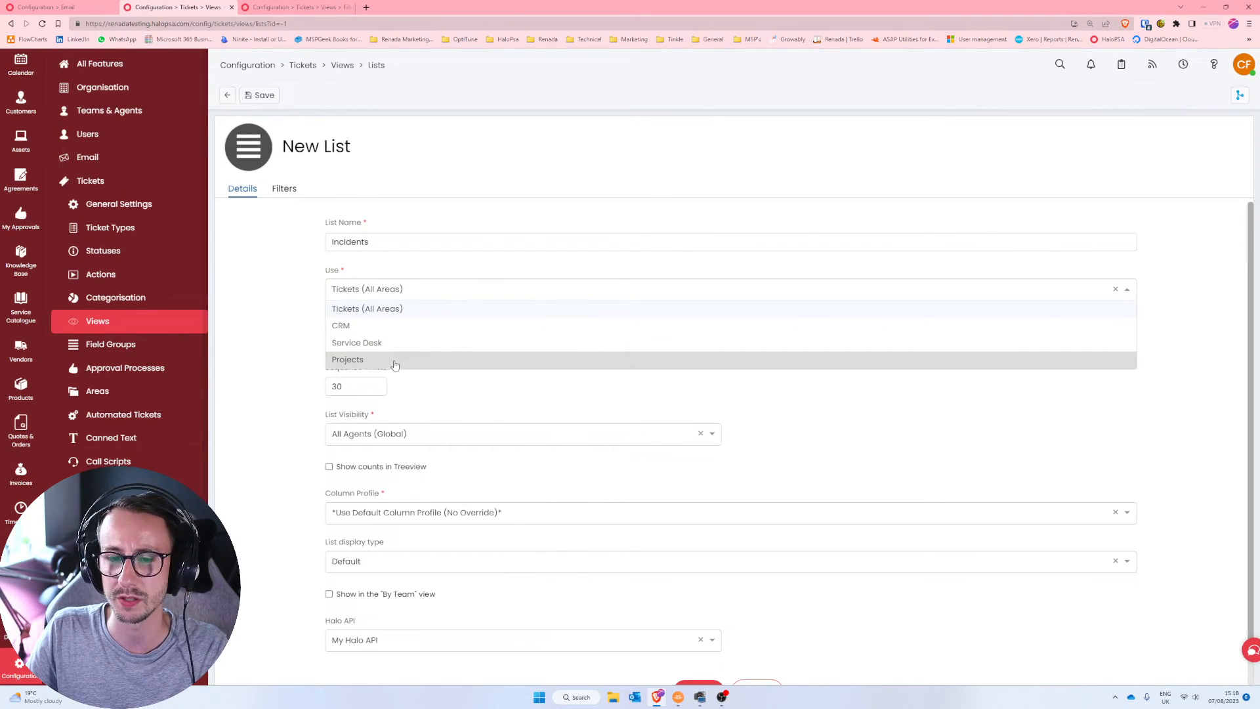
{"action": "left_click", "coordinate": [360, 344]}
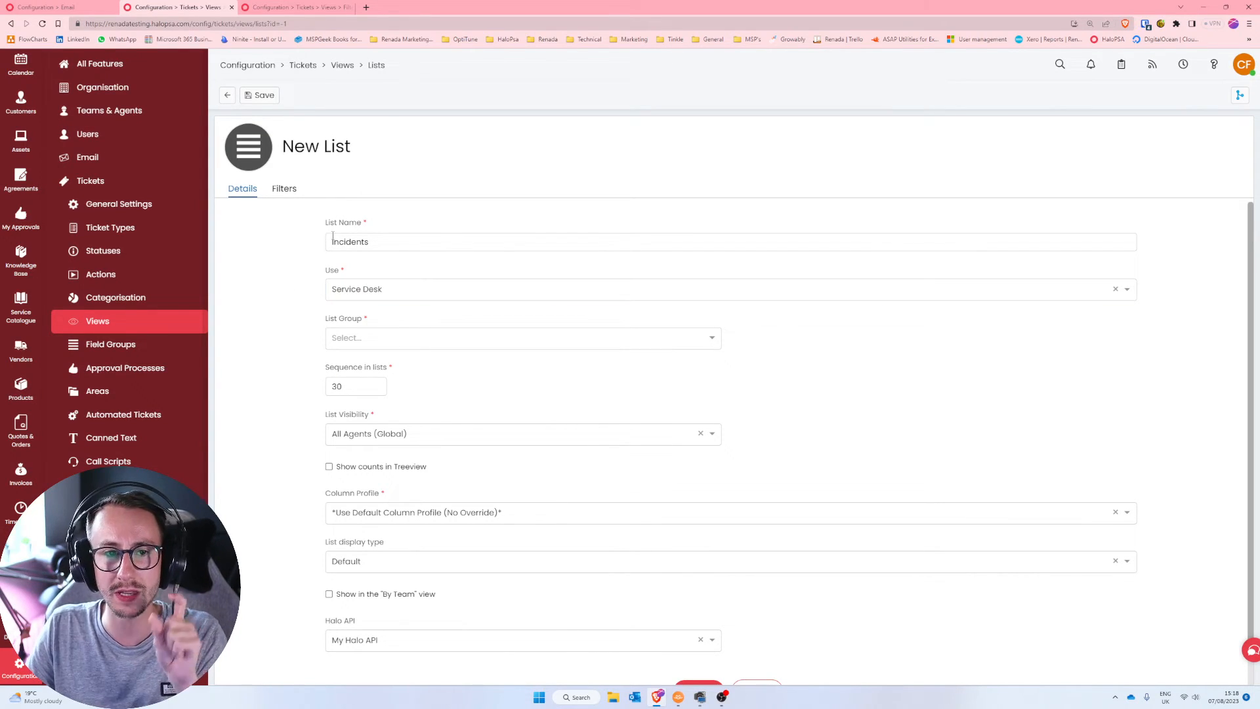
{"action": "scroll", "coordinate": [21, 176], "scroll_direction": "up", "scroll_amount": 3}
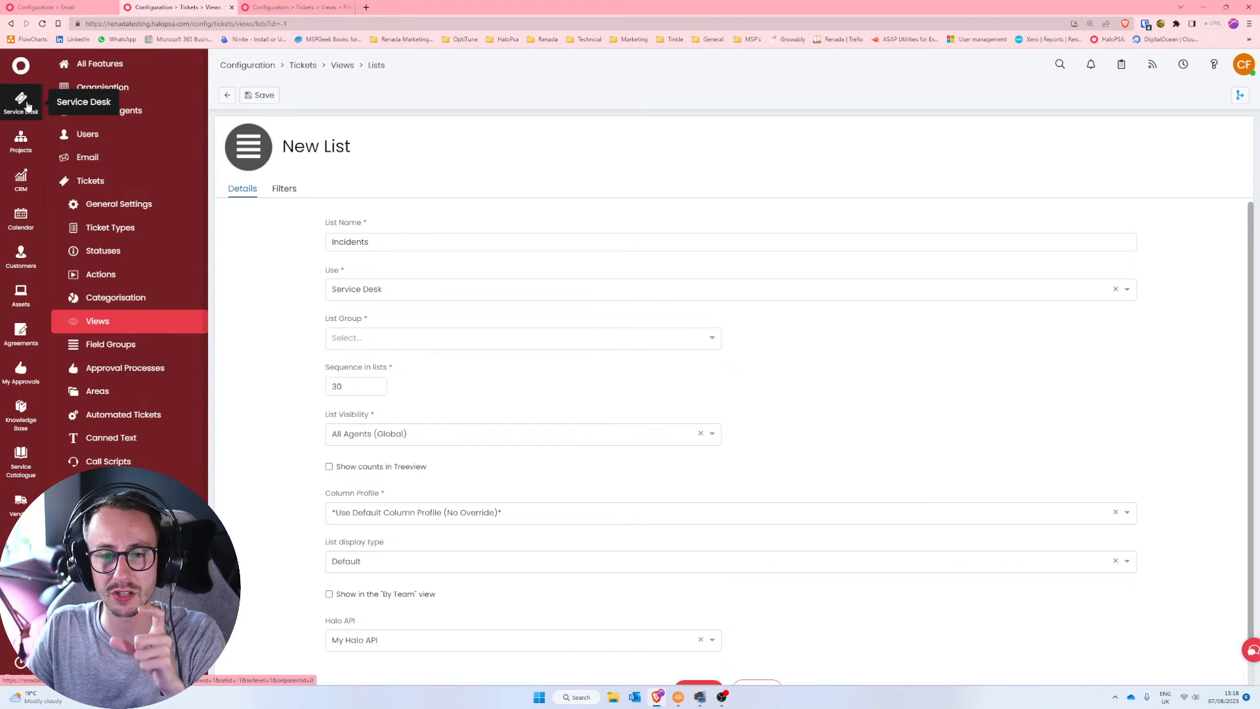
- Assign the list to the Unassigned Tickets group with sequence 10 and enable Show counts in Treeview
{"action": "left_click", "coordinate": [376, 338]}
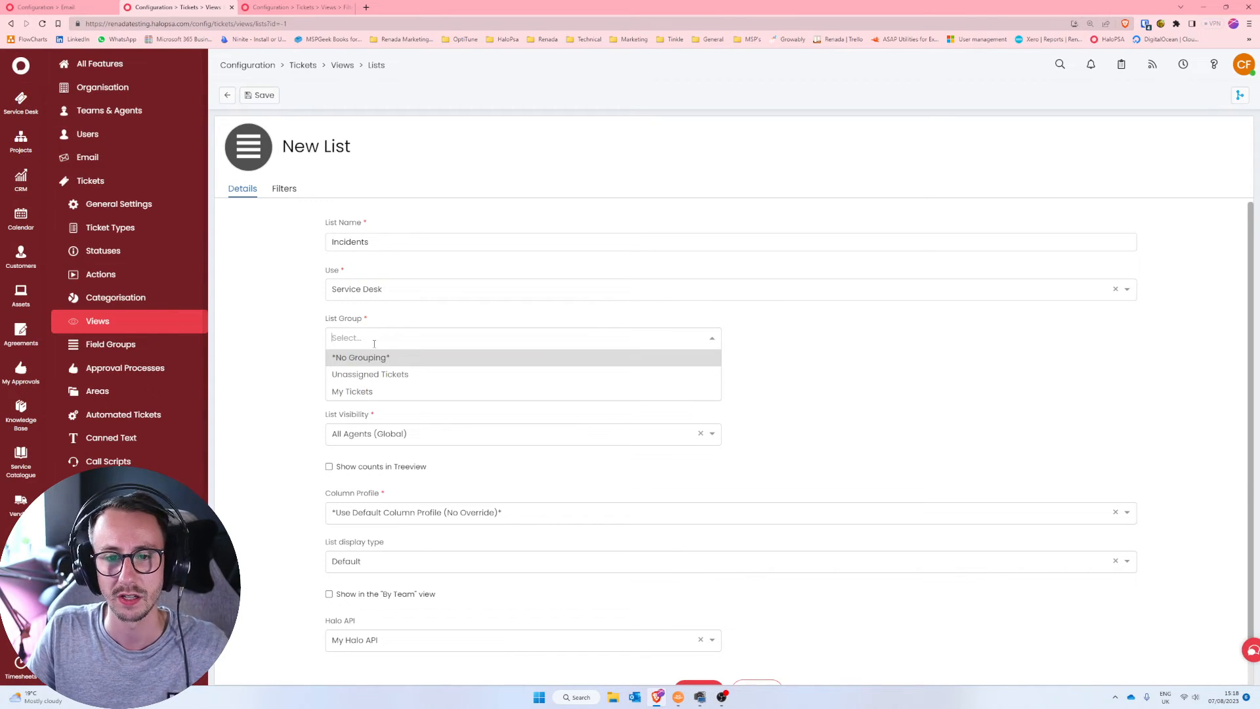
{"action": "left_click", "coordinate": [421, 381]}
{"action": "left_click_drag", "start_coordinate": [322, 324], "coordinate": [290, 387]}
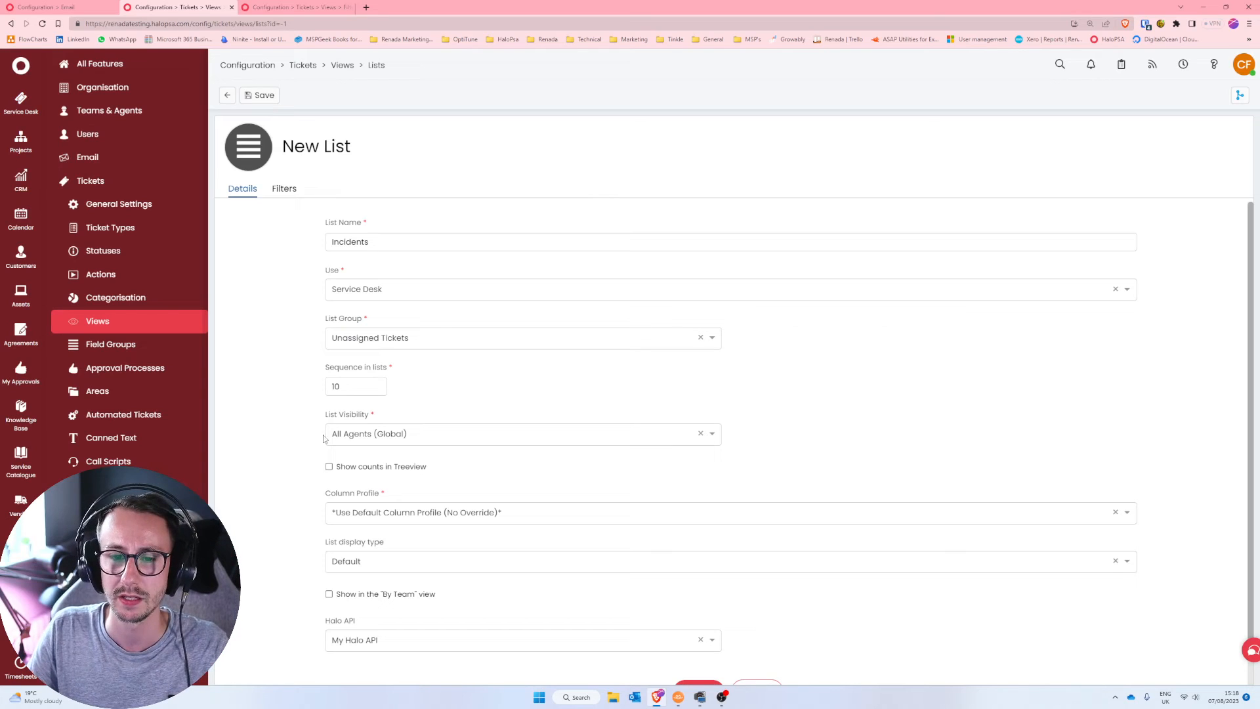
{"action": "left_click_drag", "start_coordinate": [442, 473], "coordinate": [316, 468]}
{"action": "left_click", "coordinate": [353, 472]}
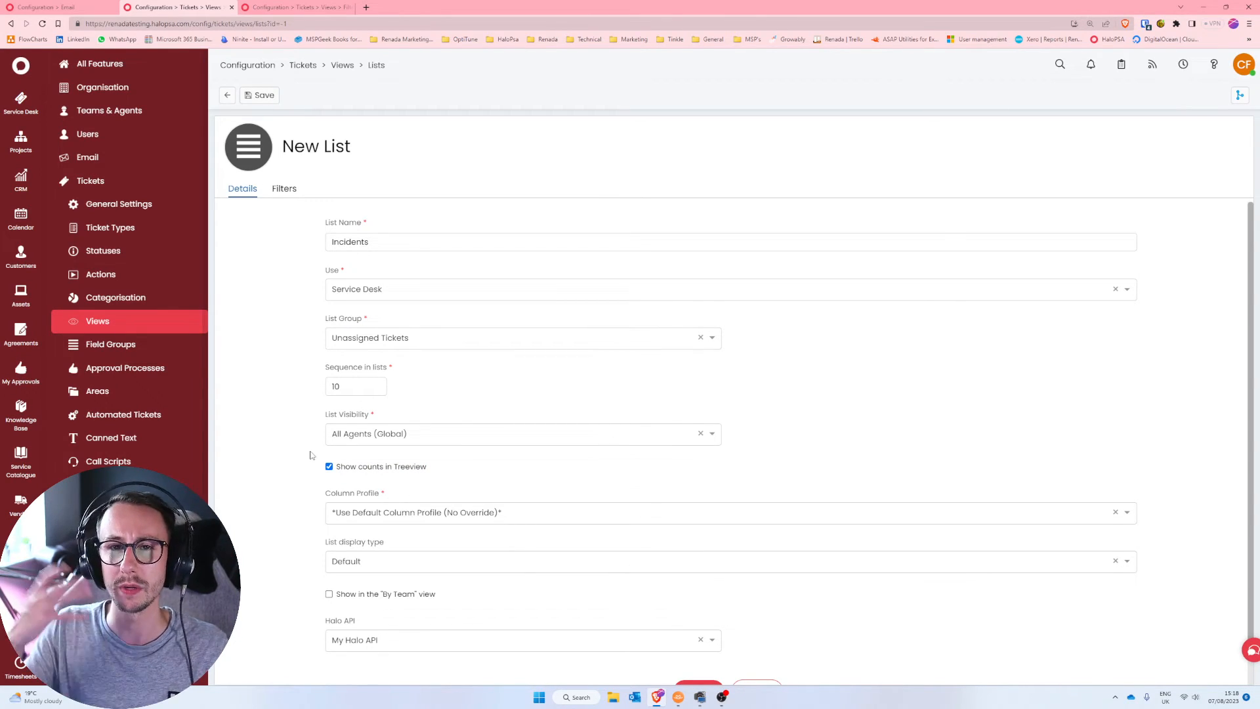
- Add a filter criterion to the Incidents list so that Ticket Type includes Incident
{"action": "left_click", "coordinate": [284, 189]}
{"action": "left_click", "coordinate": [1135, 343]}
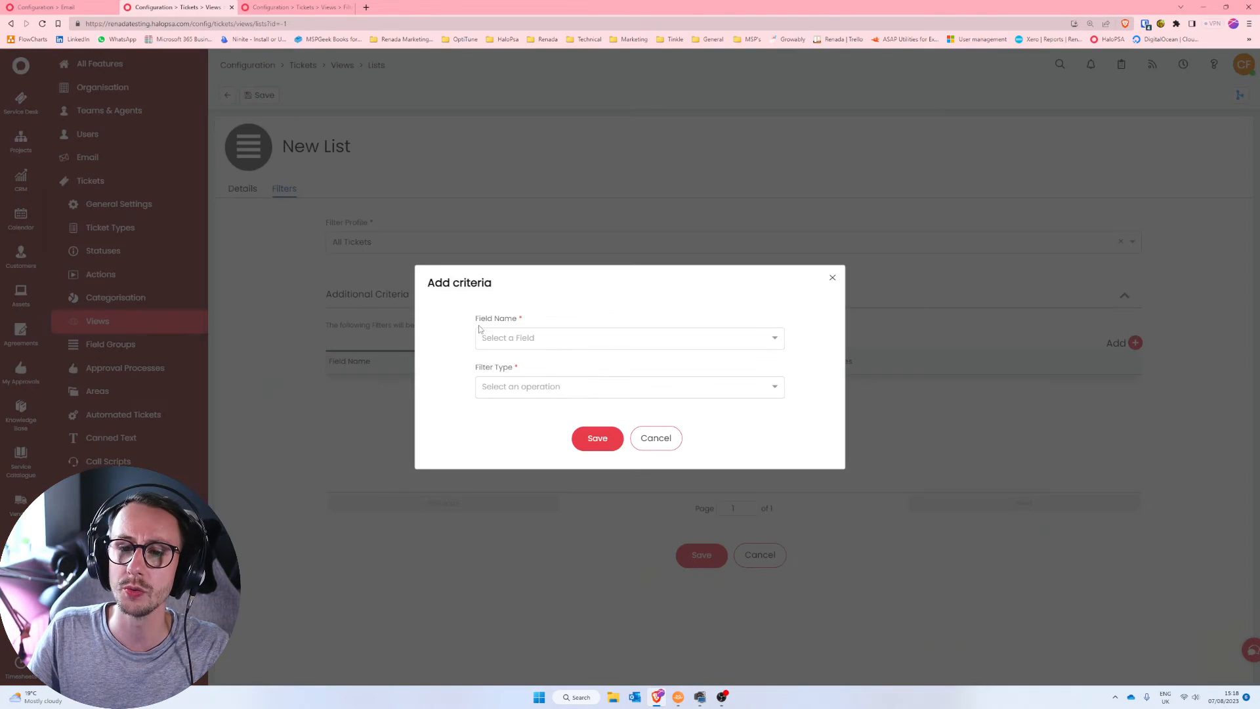
{"action": "left_click", "coordinate": [491, 331]}
{"action": "type", "text": "ticket"}
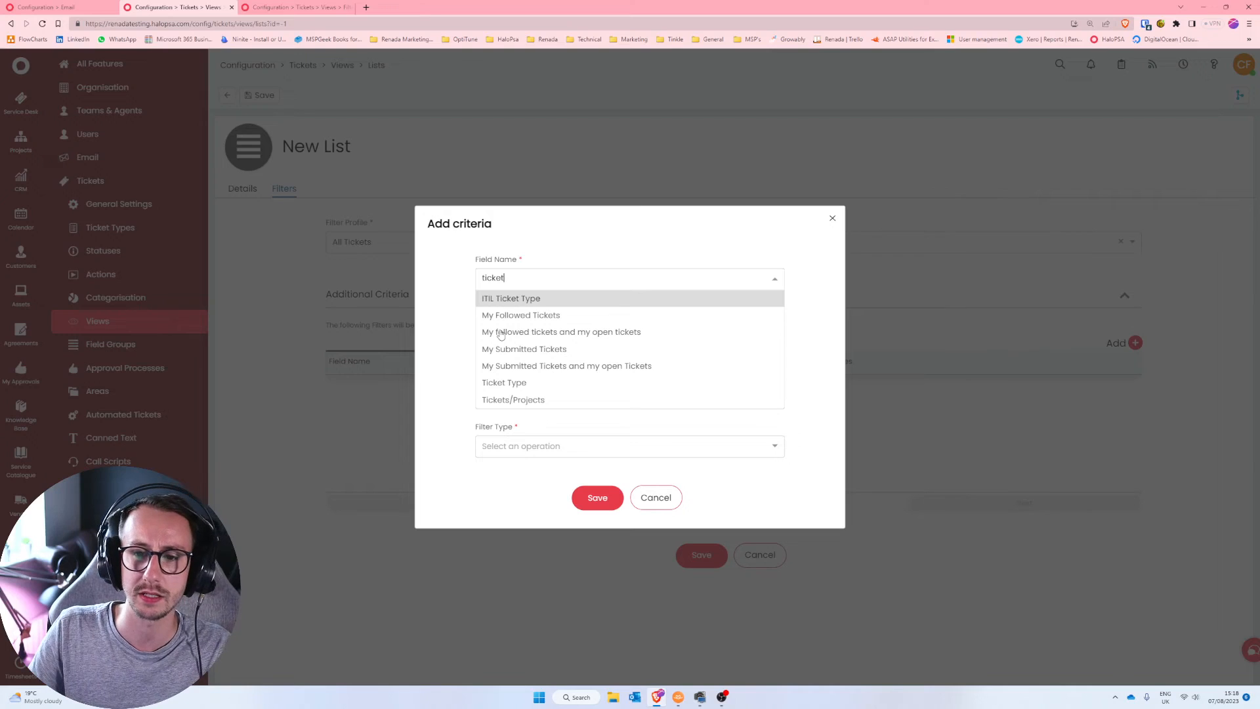
{"action": "left_click", "coordinate": [535, 390]}
{"action": "left_click", "coordinate": [534, 389]}
{"action": "left_click", "coordinate": [508, 353]}
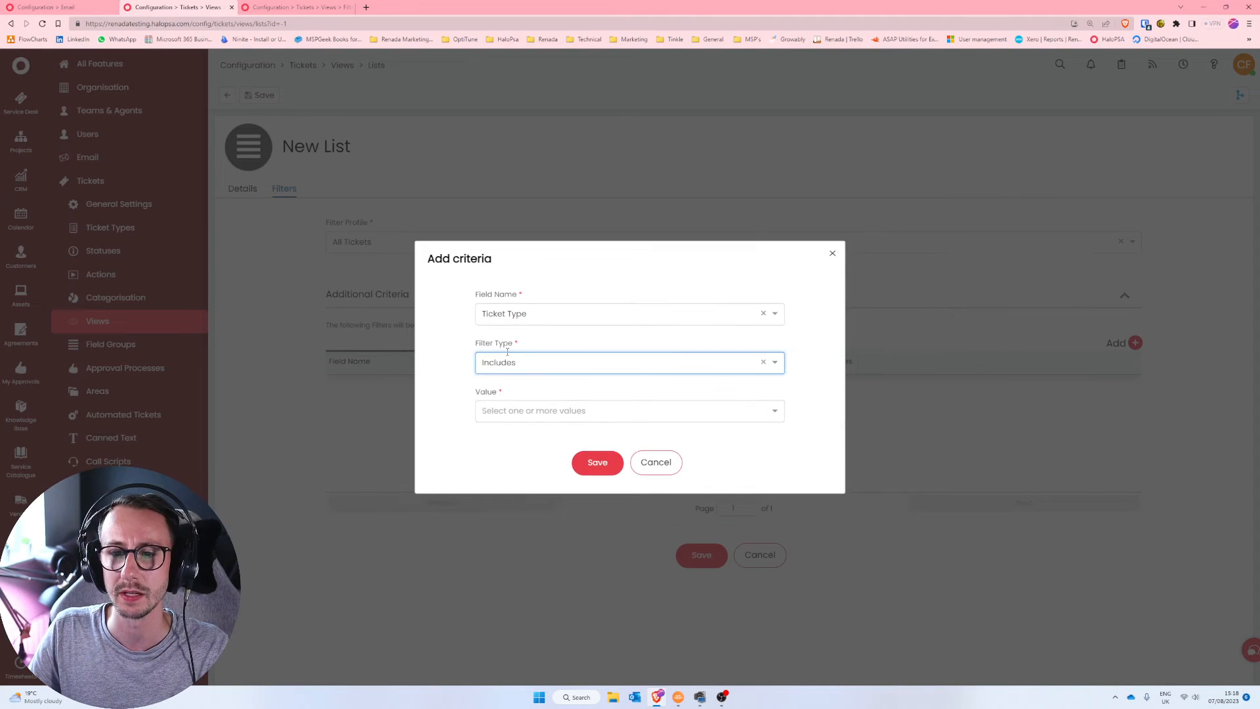
{"action": "left_click", "coordinate": [529, 414]}
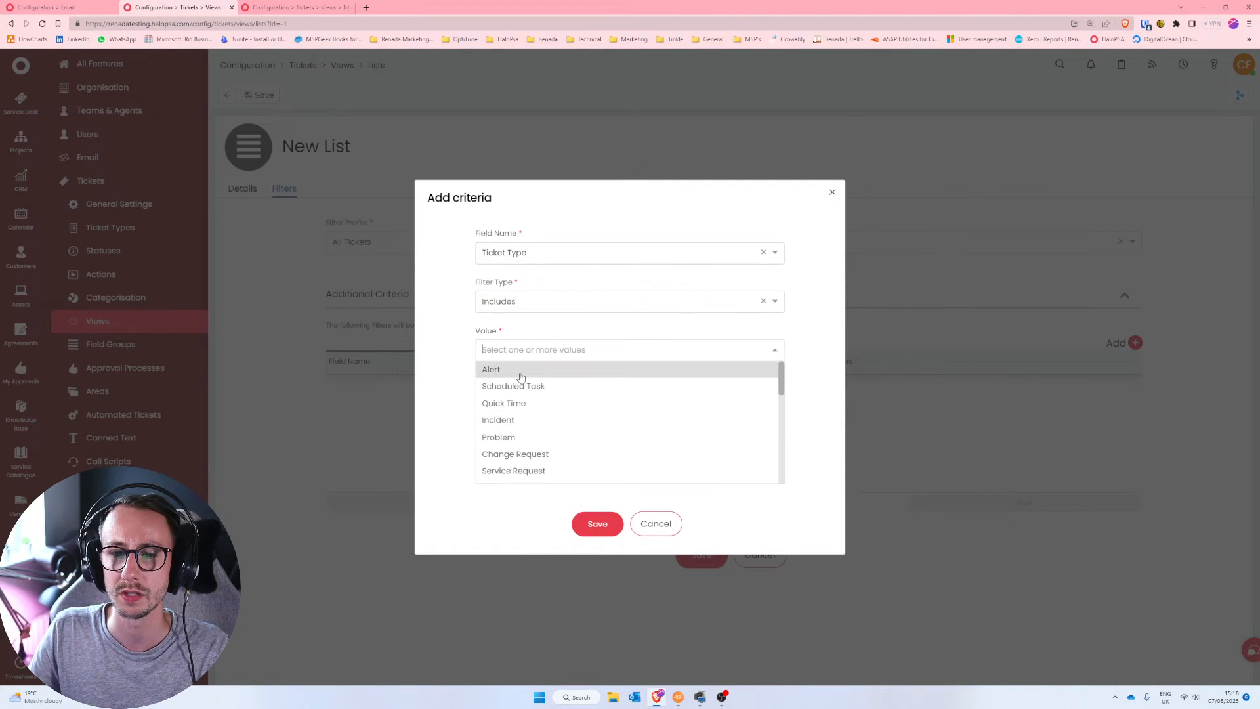
{"action": "left_click", "coordinate": [541, 418]}
{"action": "left_click", "coordinate": [589, 470]}
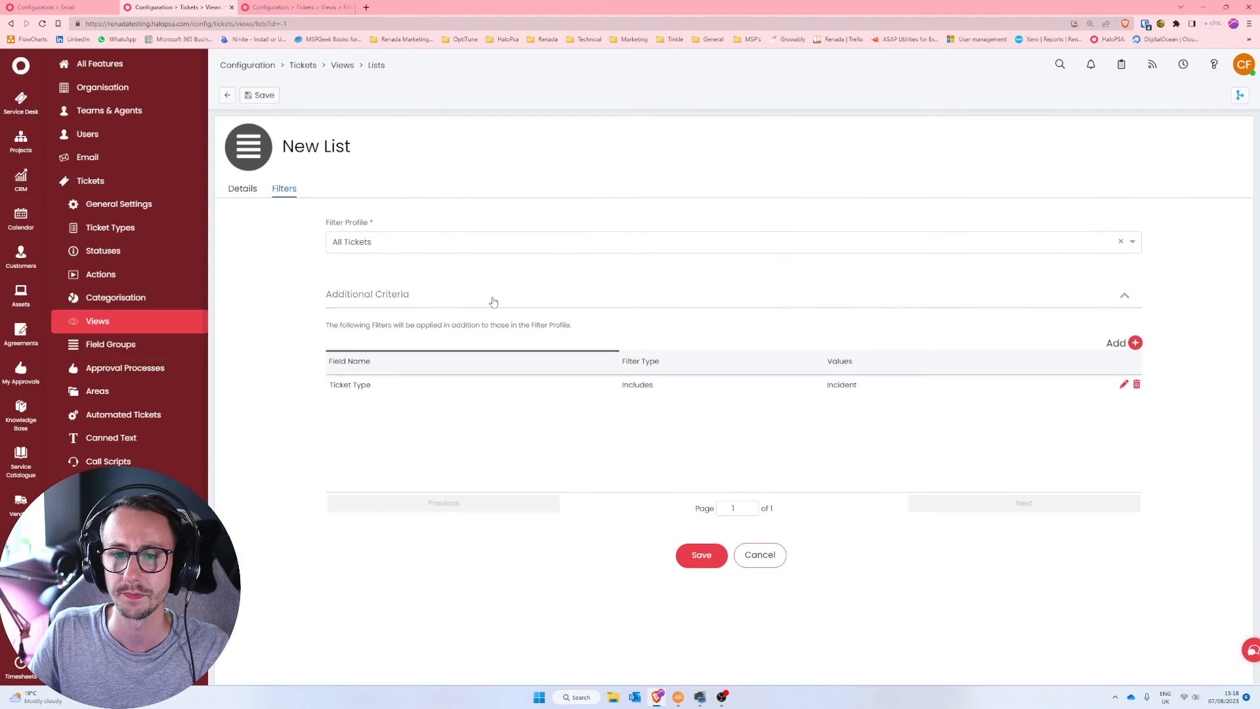
- Set the Incidents list's Filter Profile to Open Tickets and save the list
{"action": "left_click", "coordinate": [436, 245]}
{"action": "left_click", "coordinate": [422, 295]}
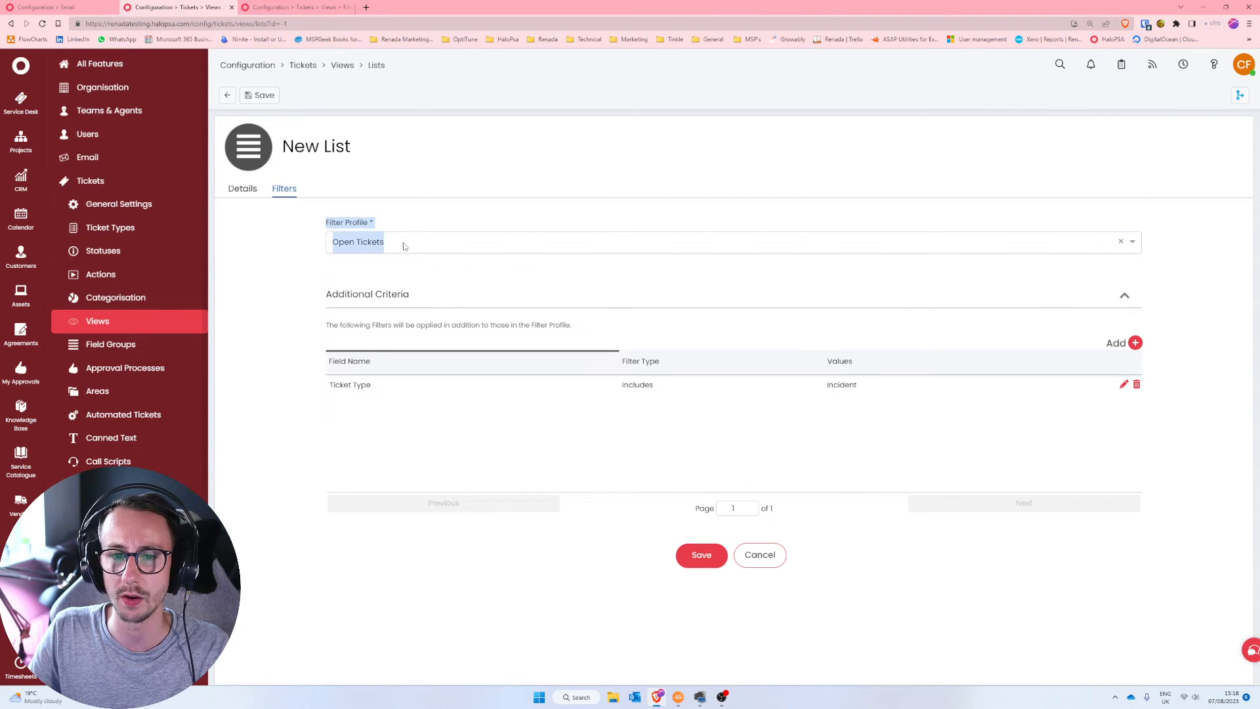
{"action": "left_click", "coordinate": [689, 555]}
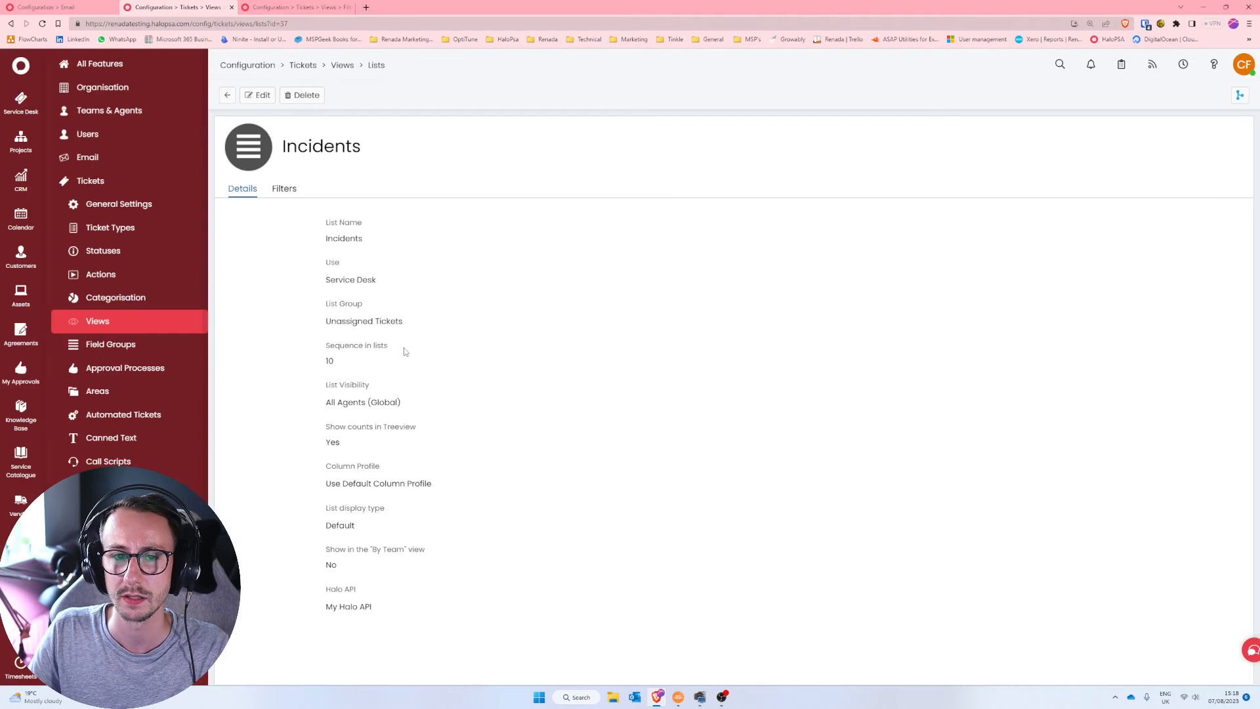
- View the Incidents list under the Unassigned Tickets group in the Service Desk area
{"action": "left_click", "coordinate": [20, 101]}
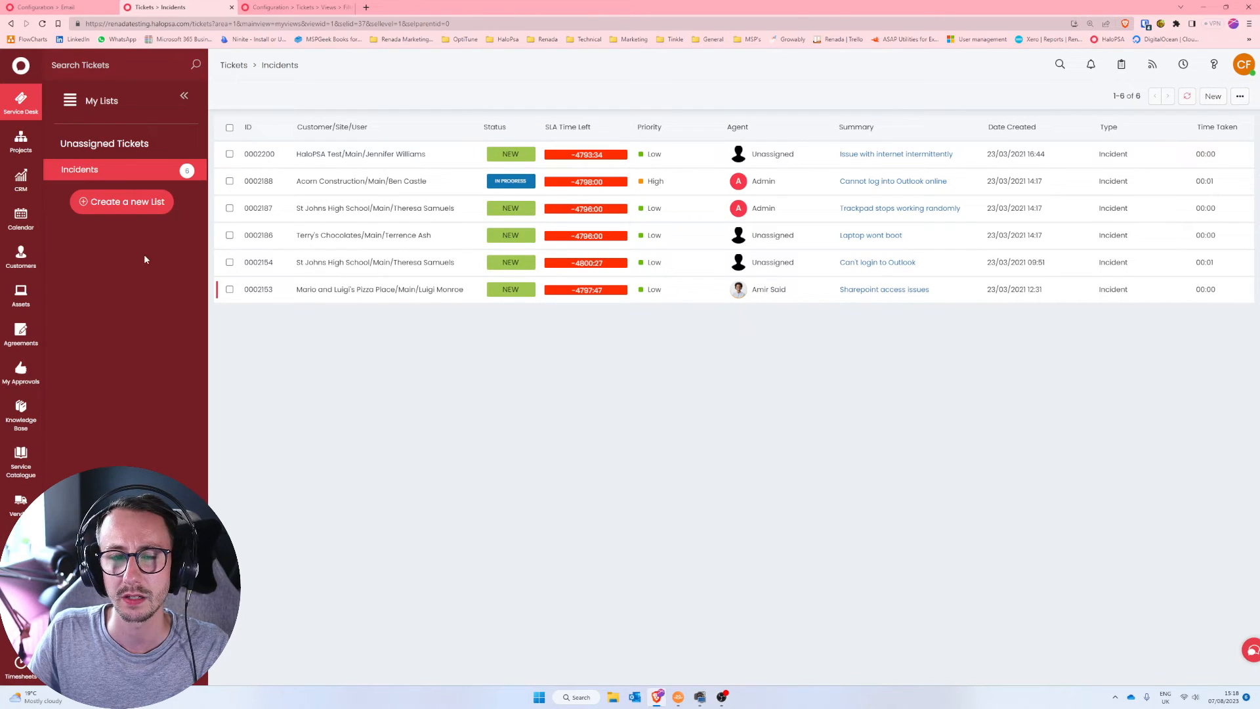
{"action": "left_click", "coordinate": [158, 176]}
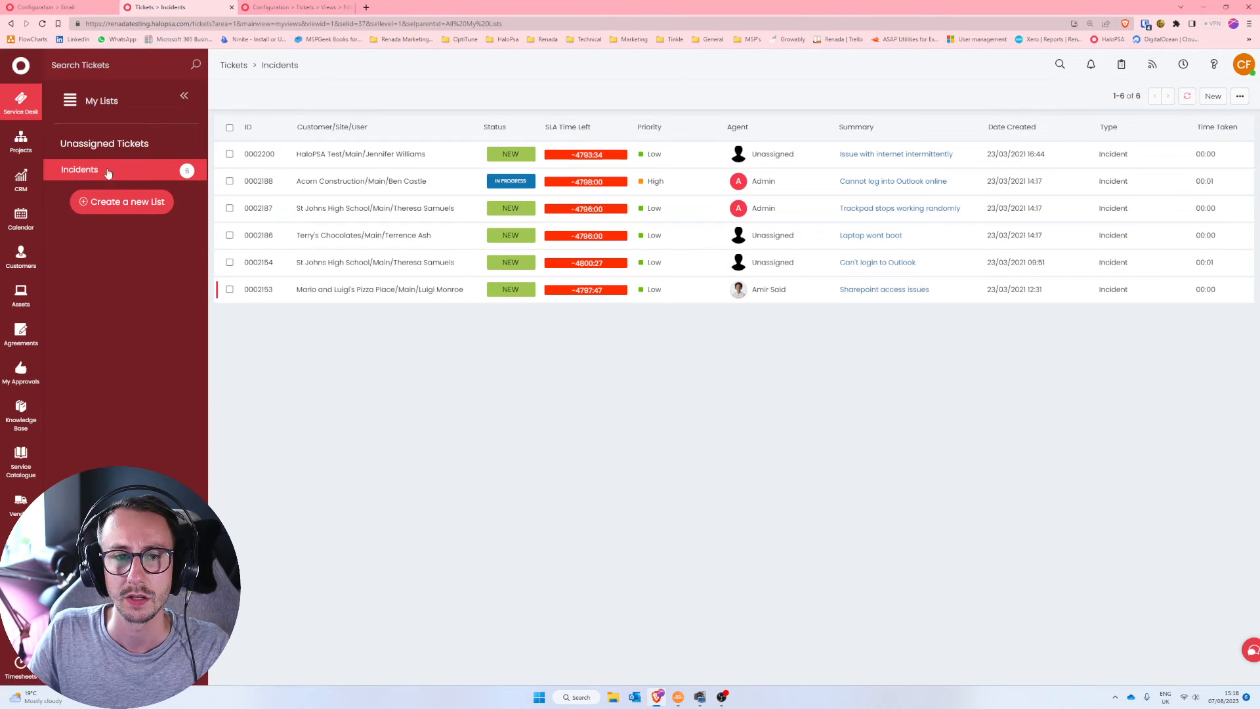
- Add a filter criterion to the Incidents list so that Agent includes Unassigned, and save the list
{"action": "right_click", "coordinate": [146, 176]}
{"action": "left_click", "coordinate": [174, 206]}
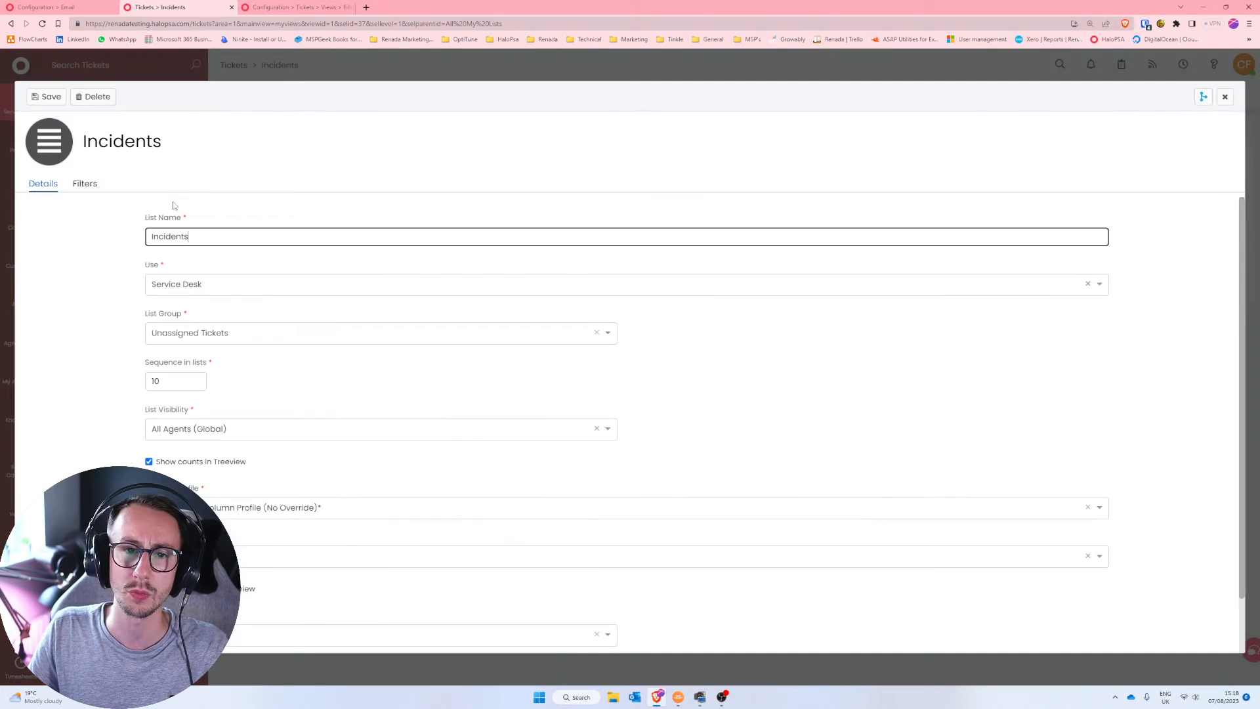
{"action": "left_click", "coordinate": [83, 186]}
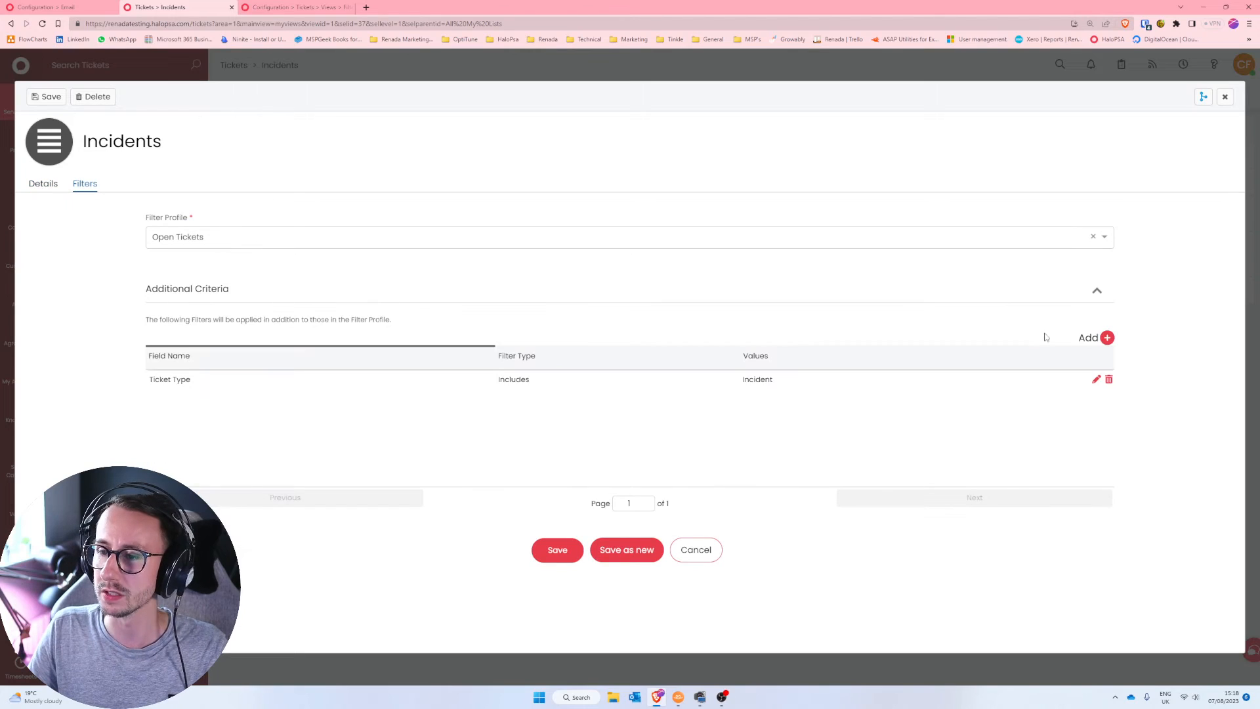
{"action": "left_click", "coordinate": [1106, 337]}
{"action": "left_click", "coordinate": [610, 333]}
{"action": "type", "text": "a"}
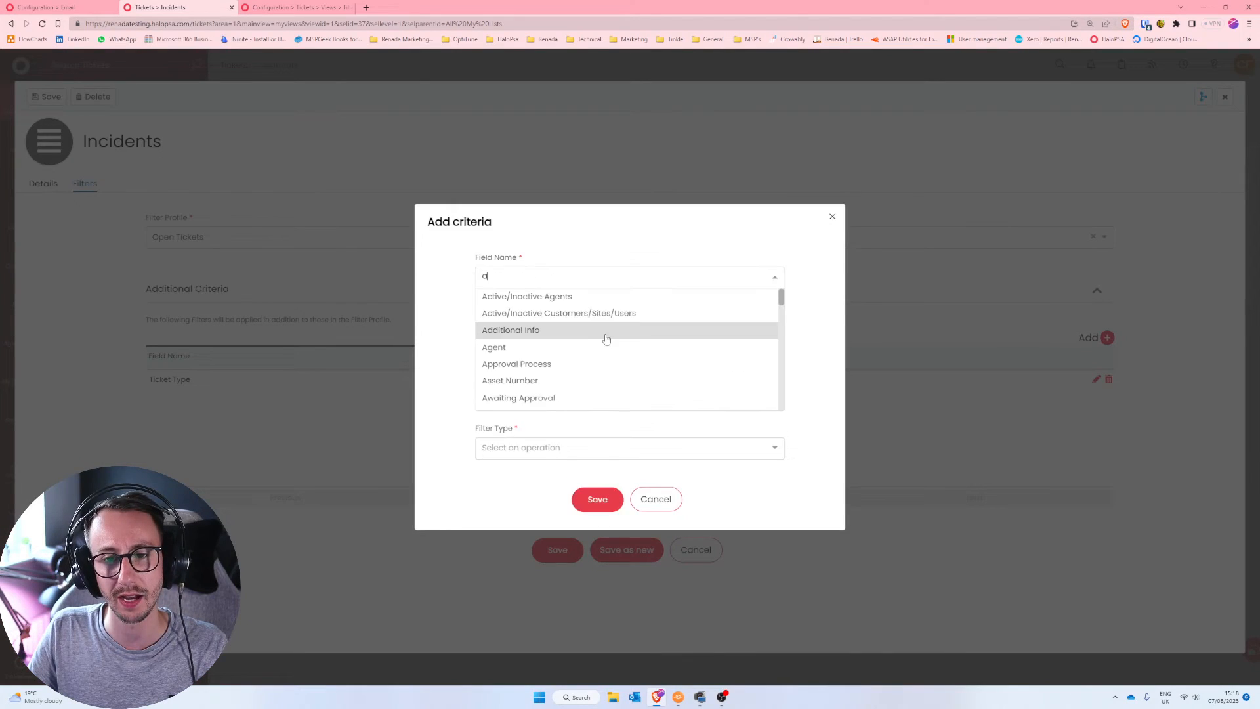
{"action": "type", "text": "gent"}
{"action": "left_click", "coordinate": [562, 335]}
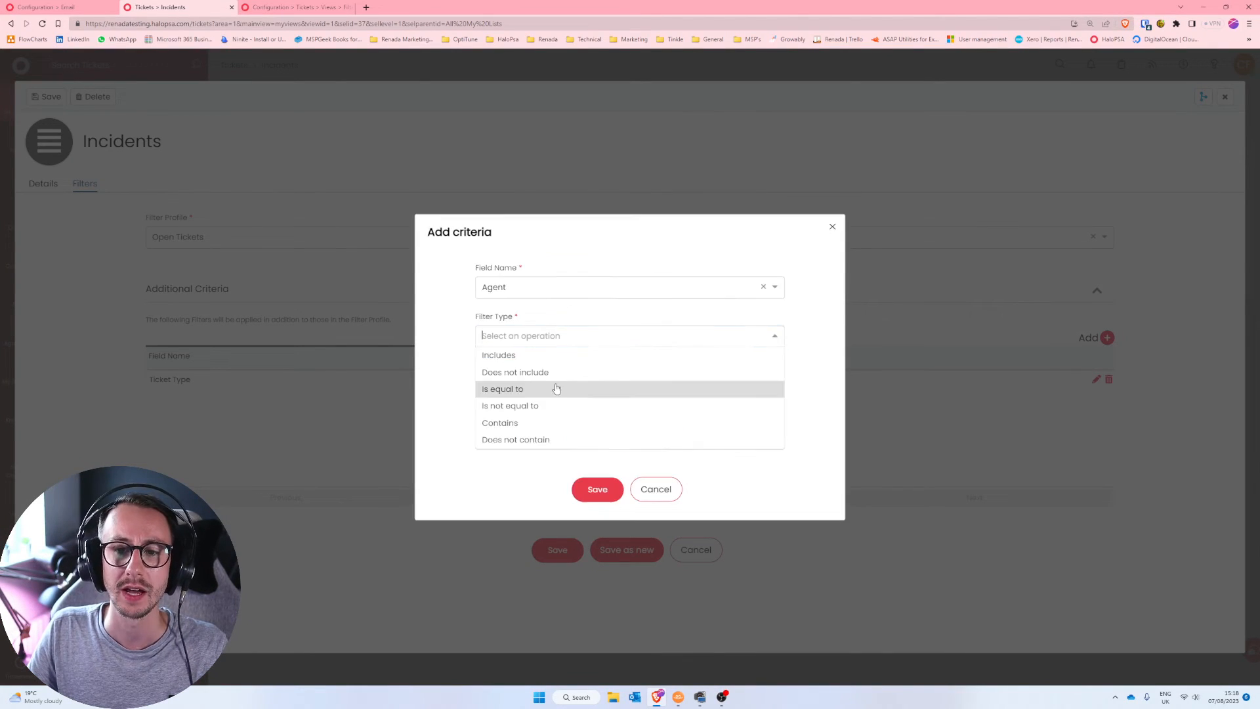
{"action": "left_click", "coordinate": [526, 354]}
{"action": "left_click", "coordinate": [532, 413]}
{"action": "left_click", "coordinate": [534, 369]}
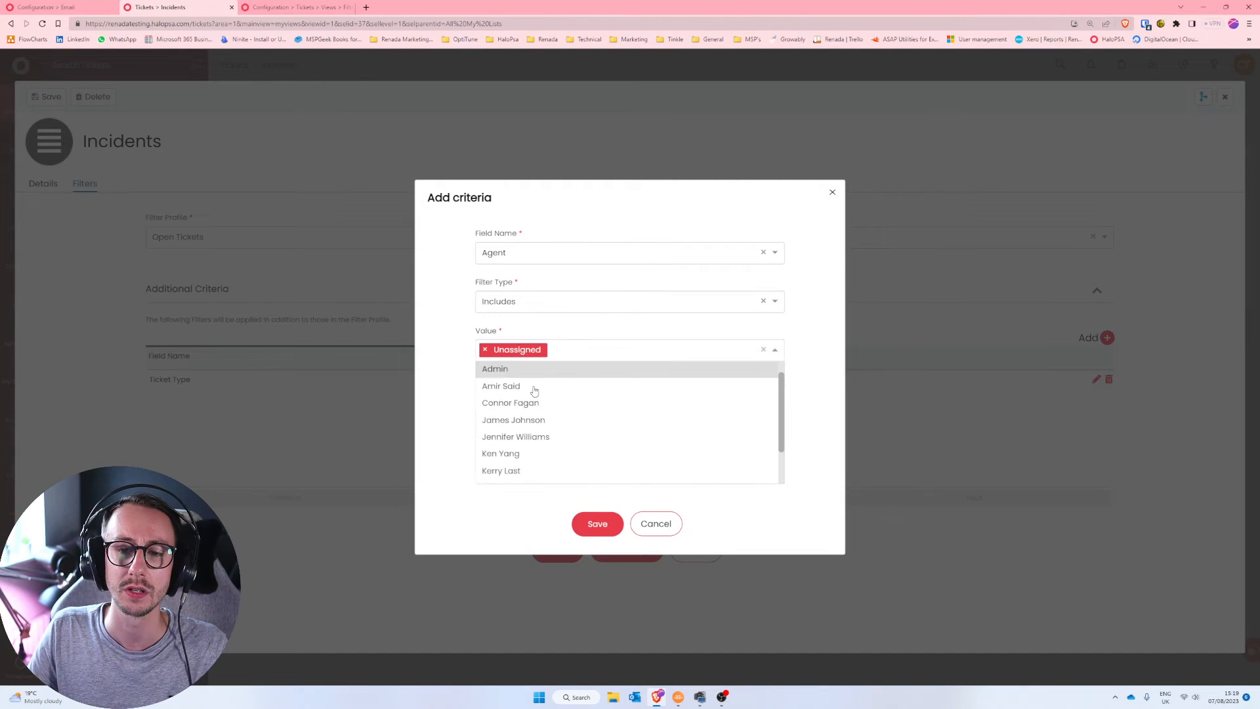
{"action": "left_click", "coordinate": [437, 373]}
{"action": "left_click", "coordinate": [609, 466]}
{"action": "left_click", "coordinate": [557, 549]}
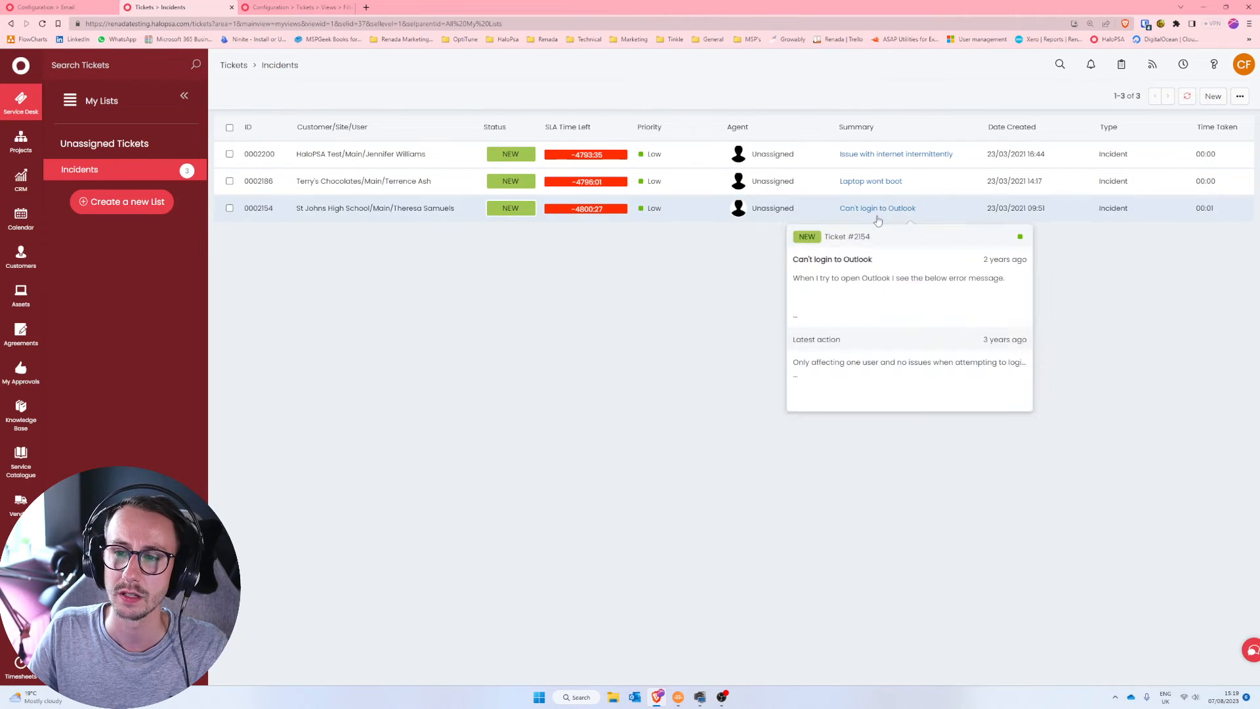
- Duplicate the Incidents list by saving it as a new list
{"action": "left_click", "coordinate": [105, 202]}
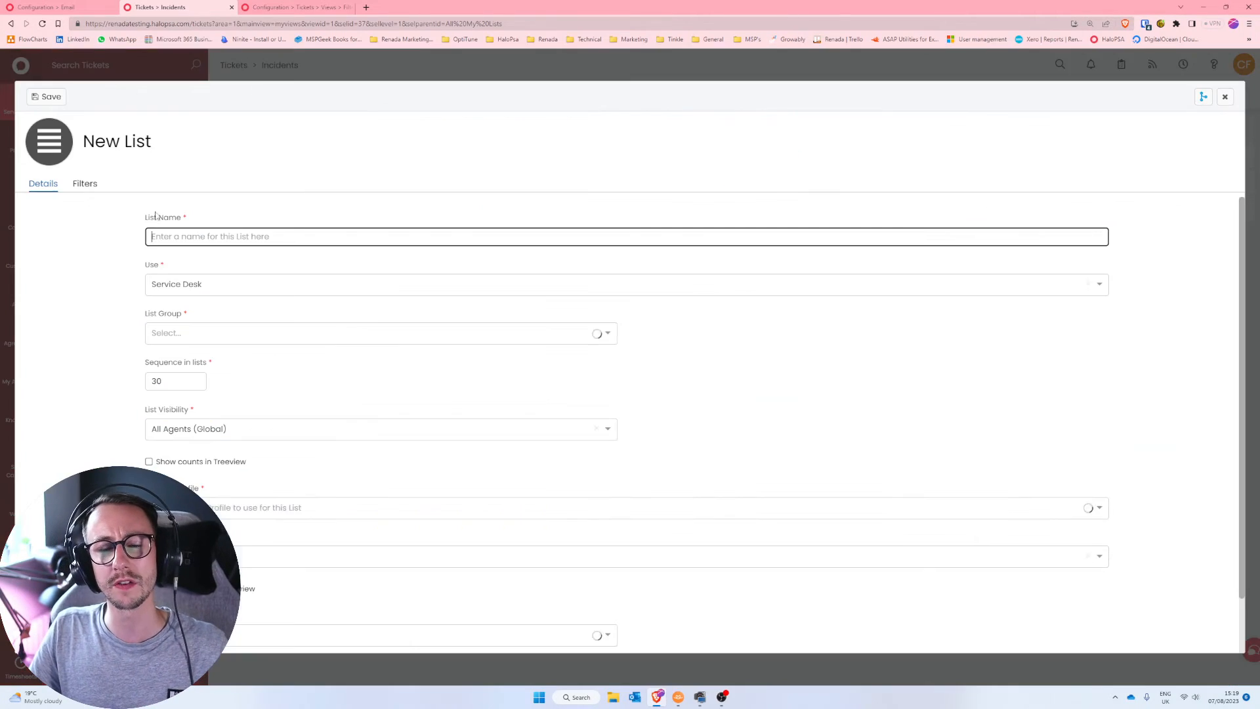
{"action": "left_click", "coordinate": [1225, 96]}
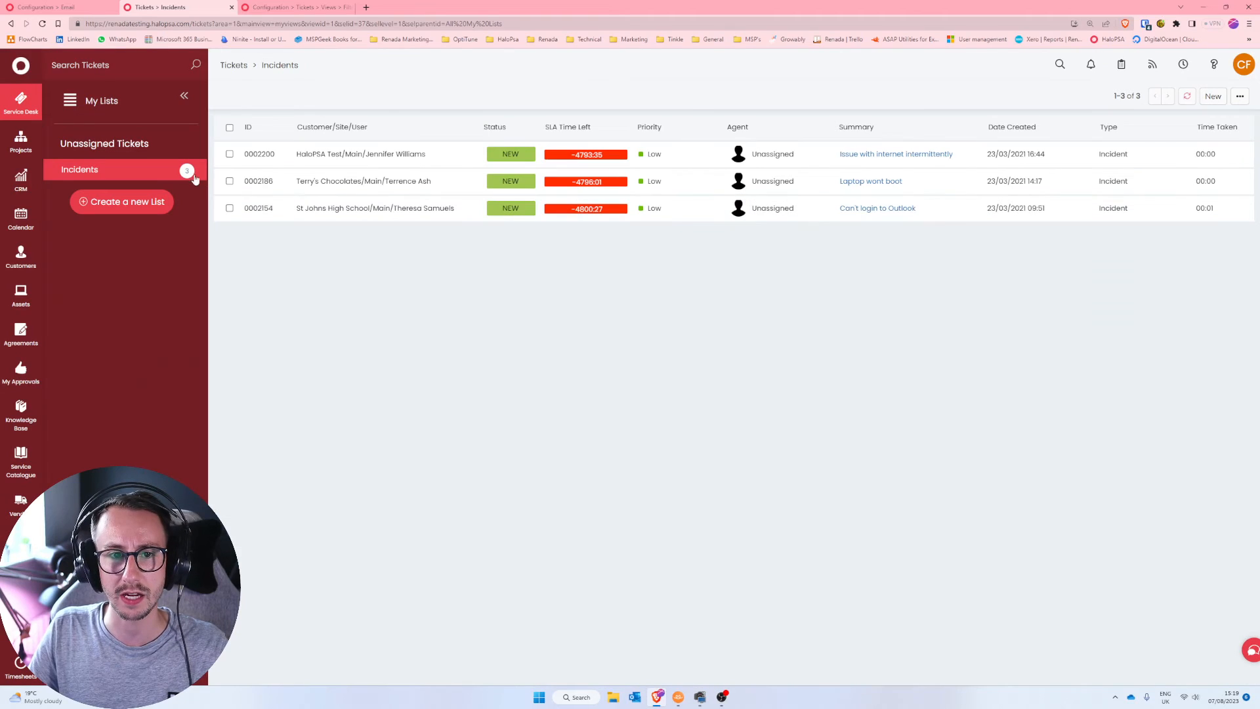
{"action": "right_click", "coordinate": [150, 172]}
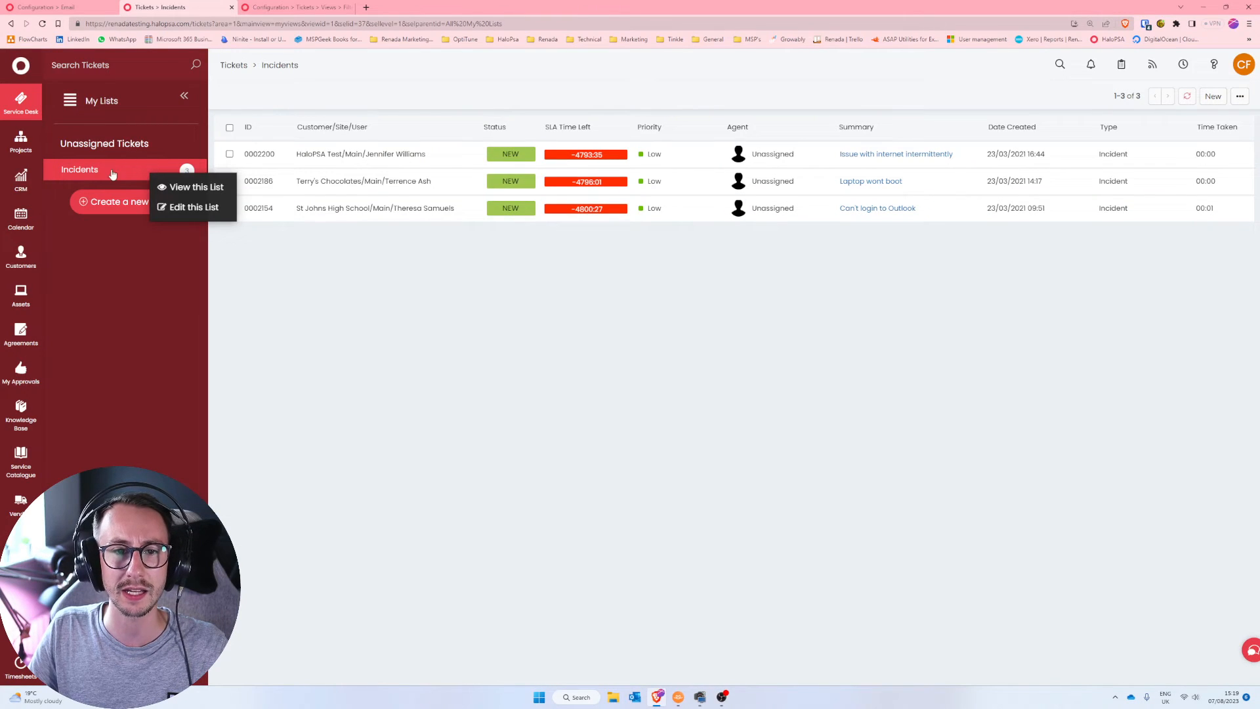
{"action": "left_click", "coordinate": [205, 208]}
{"action": "scroll", "coordinate": [389, 397], "scroll_direction": "down", "scroll_amount": 2}
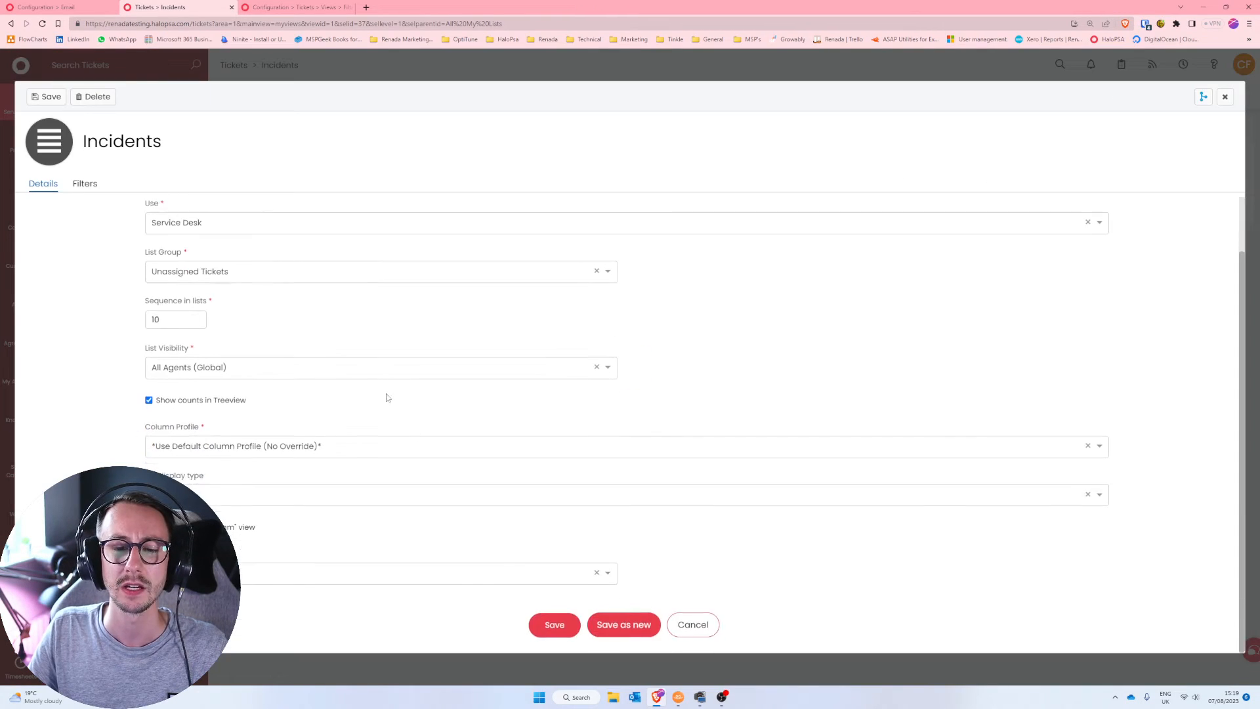
{"action": "left_click", "coordinate": [616, 628]}
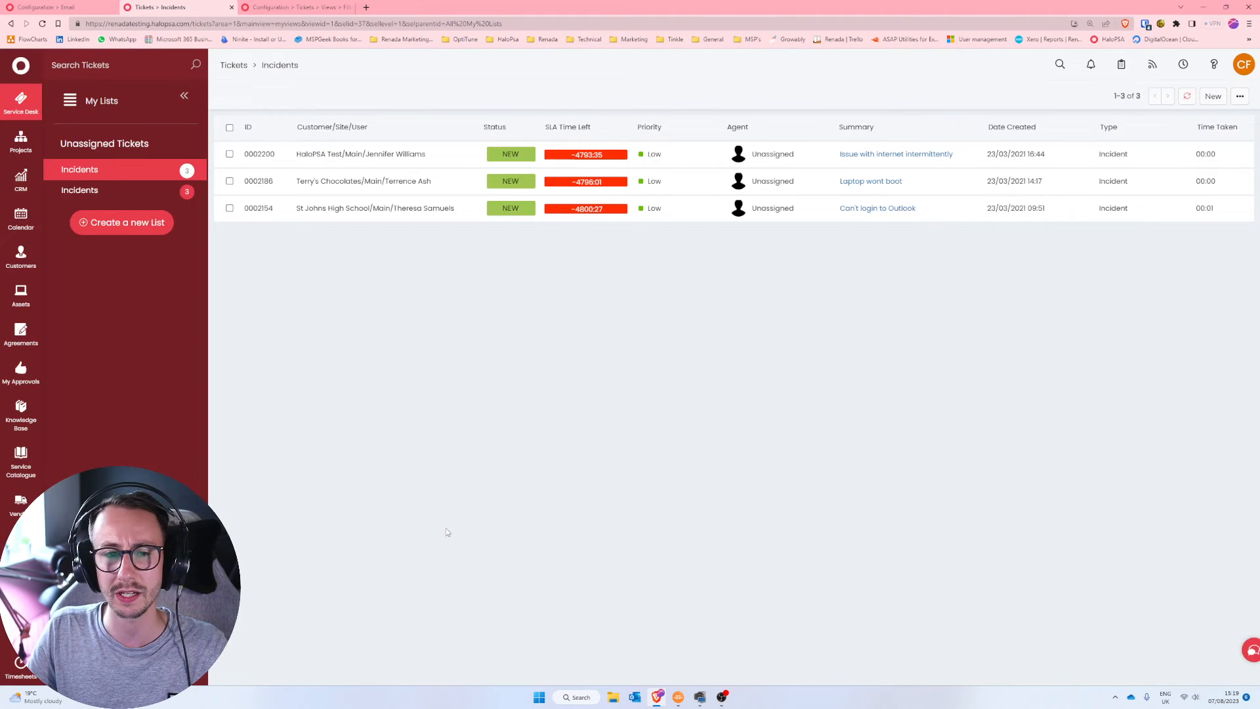
- Edit the second Incidents list and set its sequence in lists to 20
{"action": "left_click", "coordinate": [126, 192]}
{"action": "right_click", "coordinate": [131, 191]}
{"action": "left_click", "coordinate": [161, 227]}
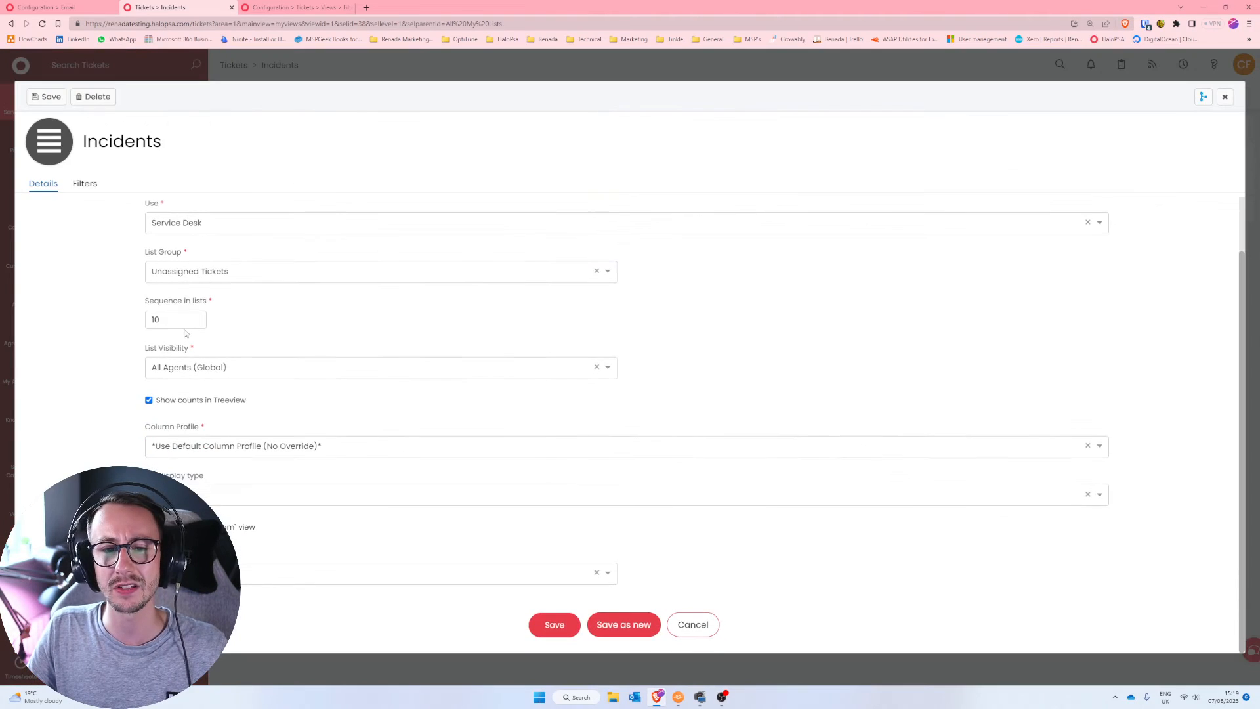
{"action": "left_click", "coordinate": [161, 320]}
{"action": "type", "text": "0"}
{"action": "left_click", "coordinate": [118, 319]}
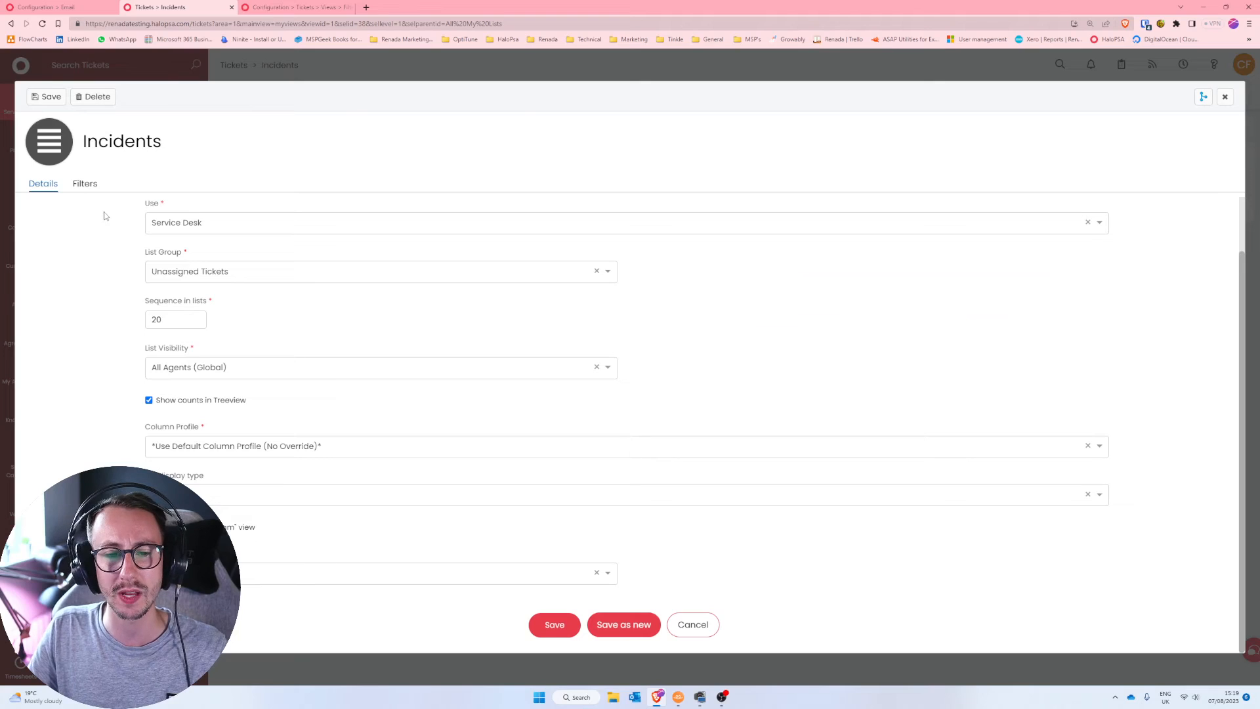
- Change the duplicate list's Ticket Type criterion to include Alert instead of Incident, and save the list
{"action": "left_click", "coordinate": [88, 189]}
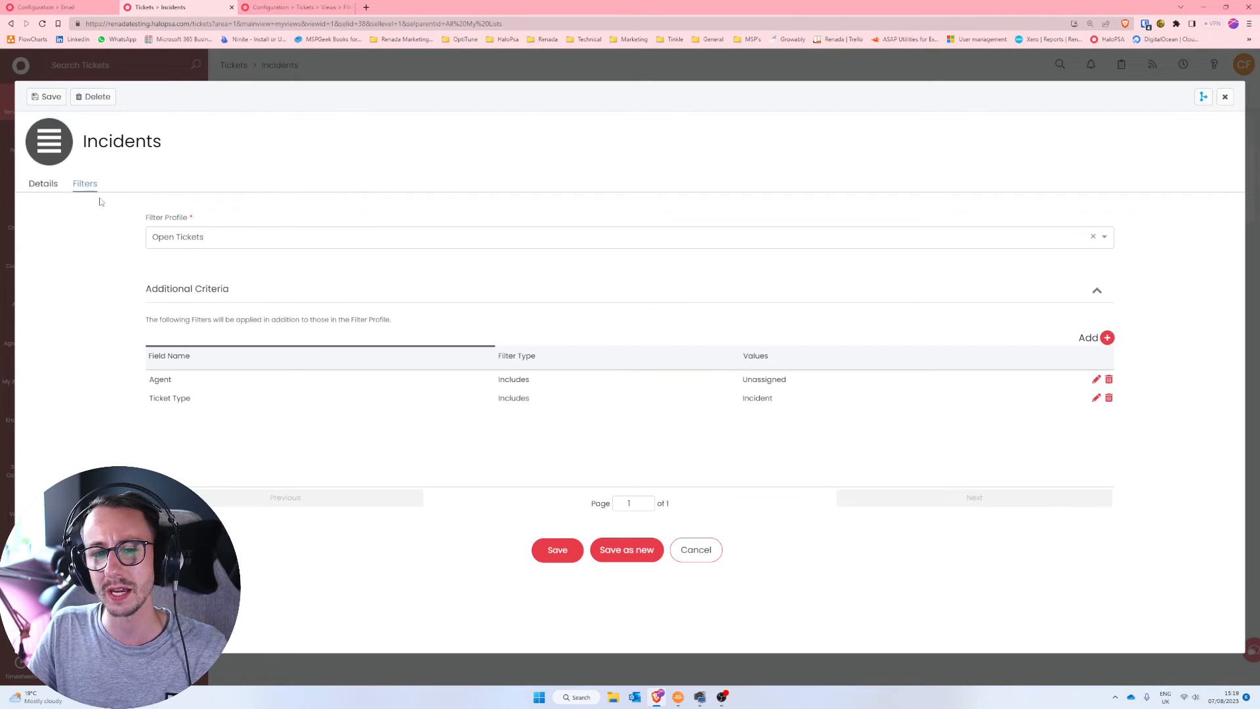
{"action": "left_click_drag", "start_coordinate": [219, 403], "coordinate": [148, 396]}
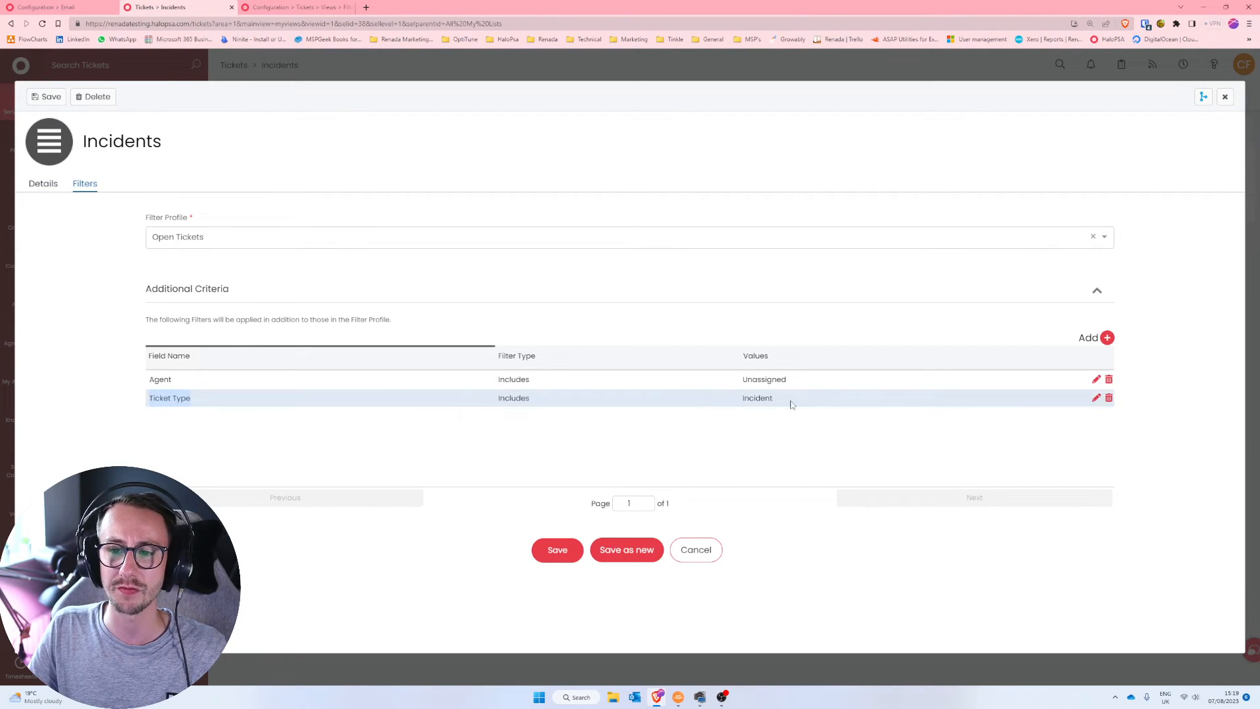
{"action": "left_click", "coordinate": [1095, 398]}
{"action": "left_click", "coordinate": [484, 407]}
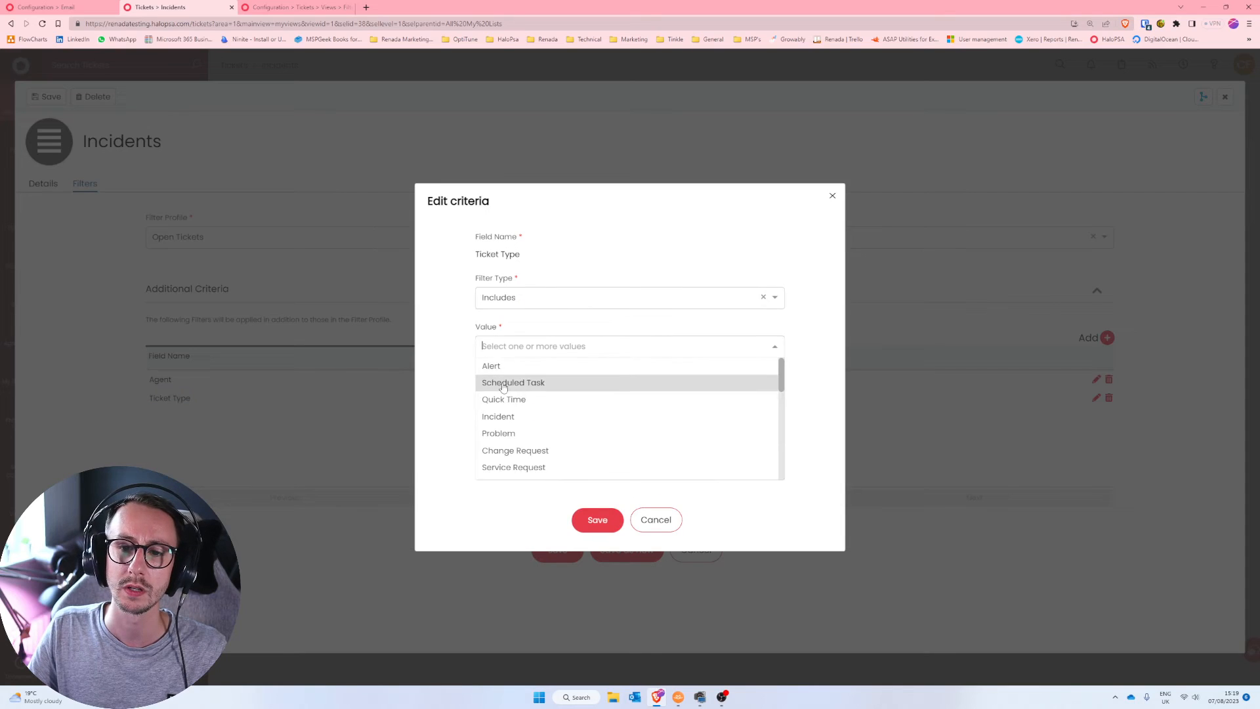
{"action": "left_click", "coordinate": [499, 366]}
{"action": "left_click", "coordinate": [579, 453]}
{"action": "left_click", "coordinate": [578, 452]}
{"action": "left_click", "coordinate": [557, 549]}
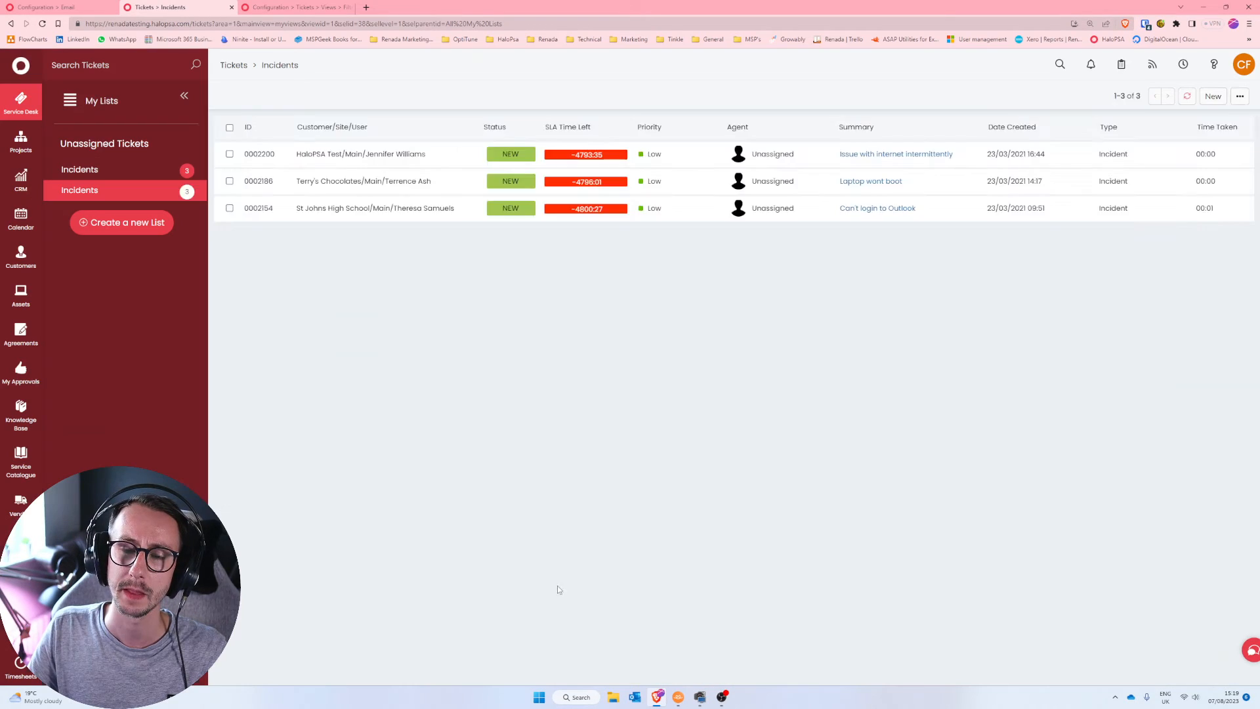
- Rename the duplicate Incidents list as Alerts and save it
{"action": "right_click", "coordinate": [148, 196]}
{"action": "left_click", "coordinate": [187, 220]}
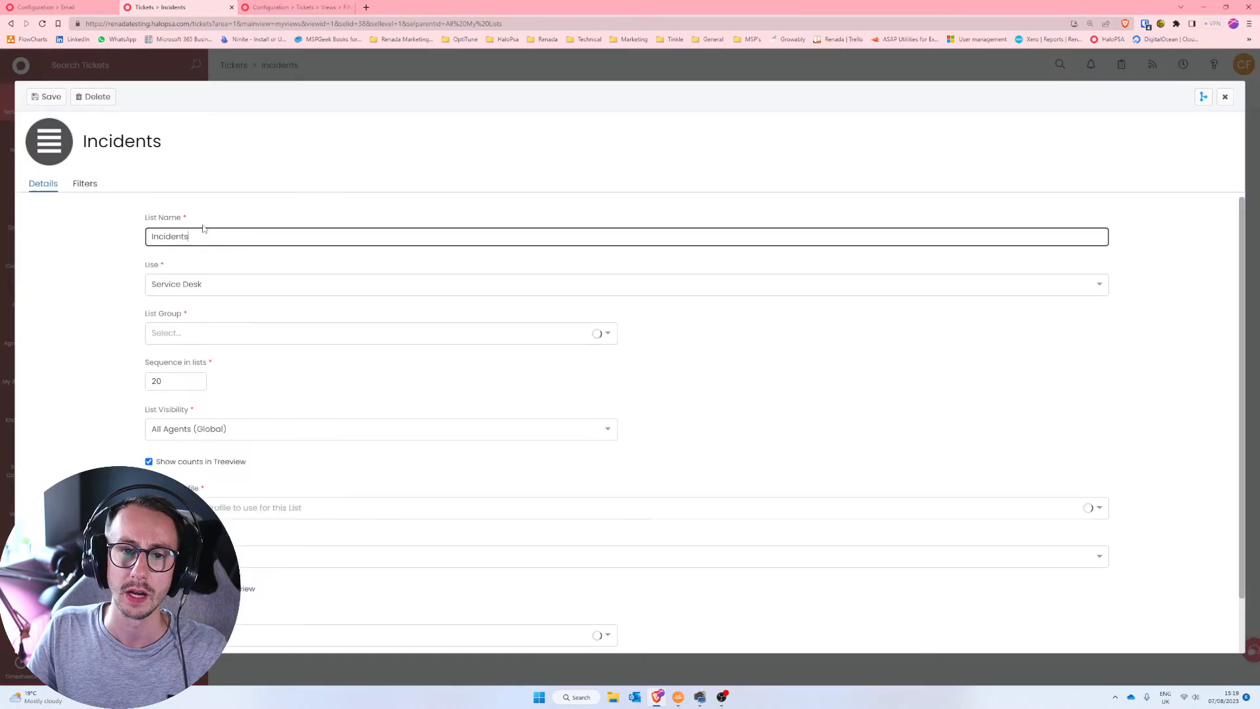
{"action": "left_click_drag", "start_coordinate": [205, 237], "coordinate": [123, 231]}
{"action": "type", "text": "Alerts"}
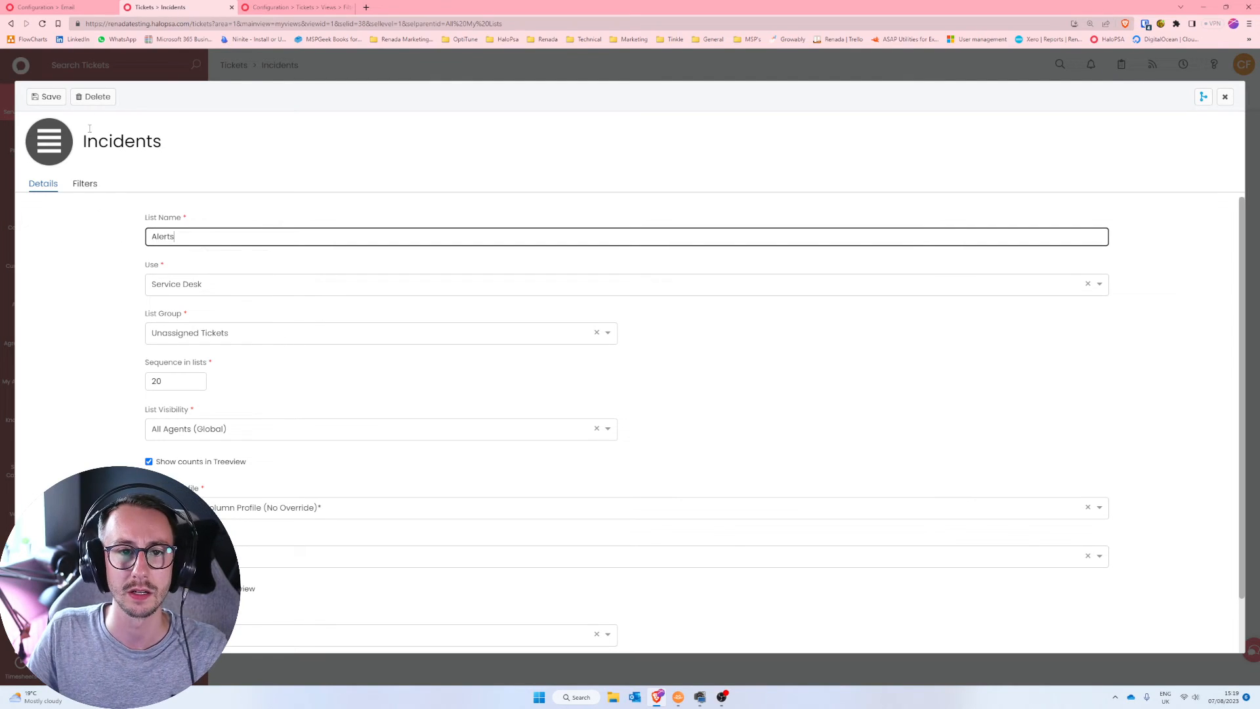
{"action": "left_click", "coordinate": [63, 99]}
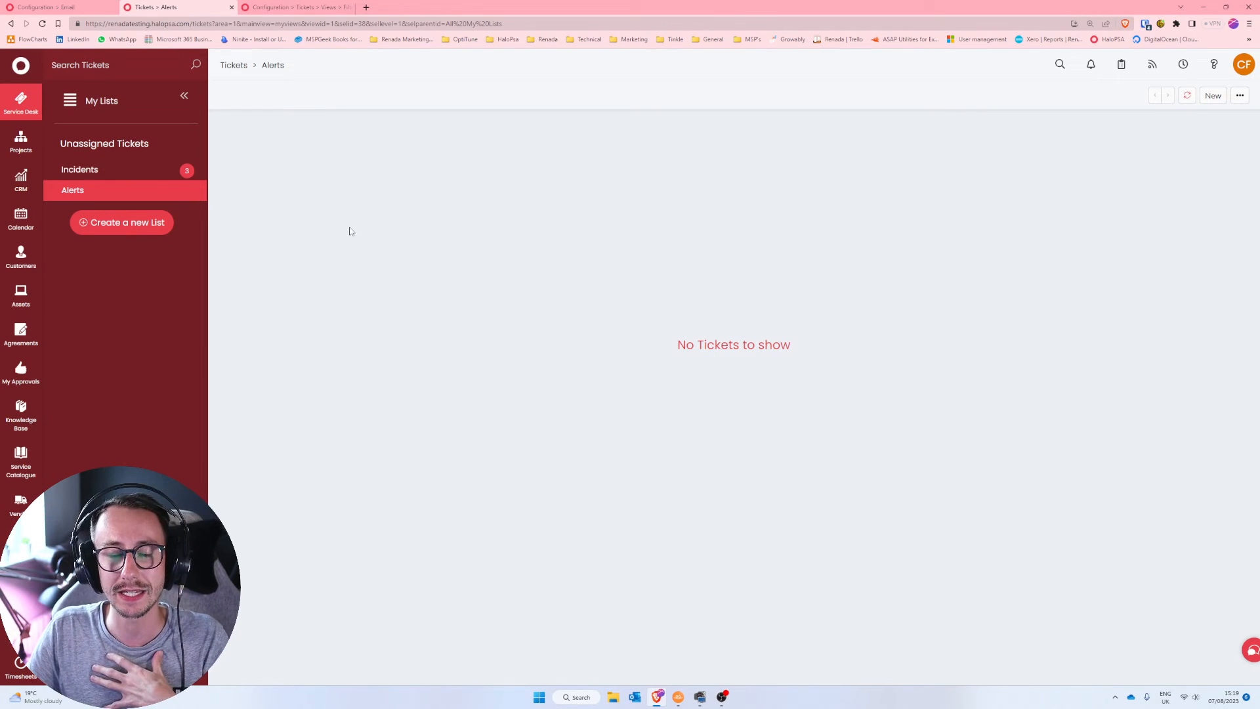
- Start a new Service Desk list named New and assign it to the My Tickets group
{"action": "left_click", "coordinate": [151, 180]}
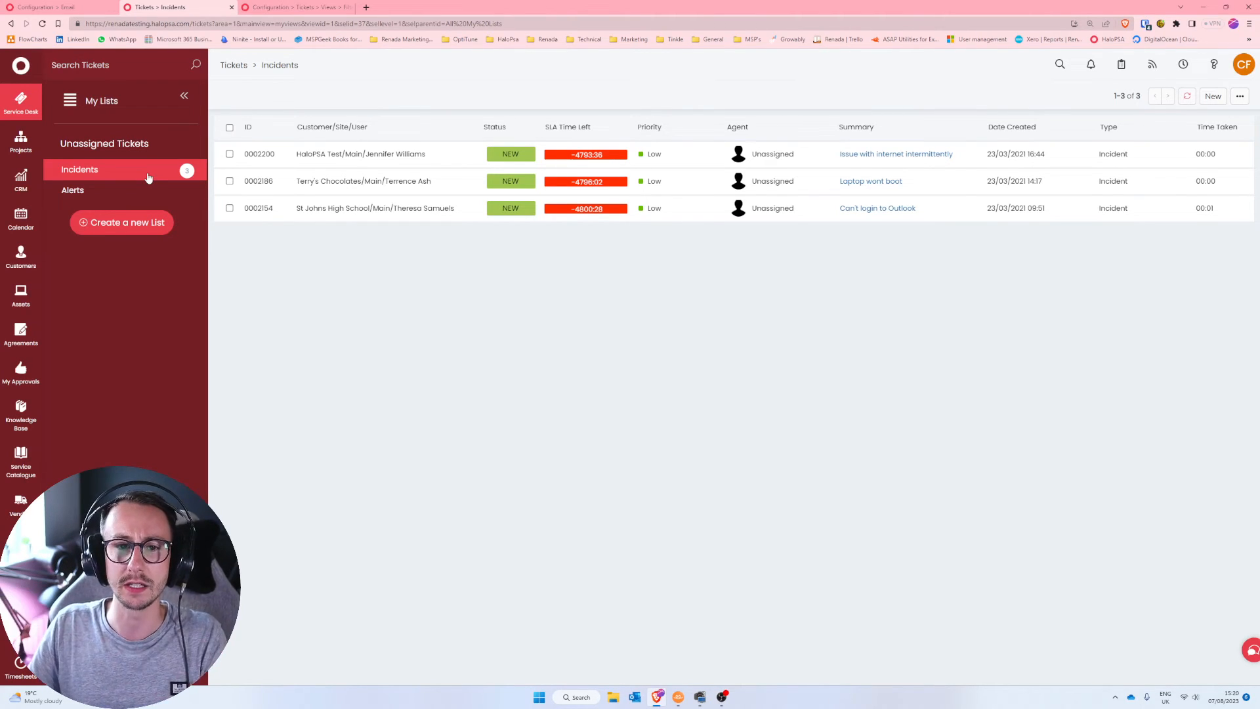
{"action": "left_click", "coordinate": [135, 223]}
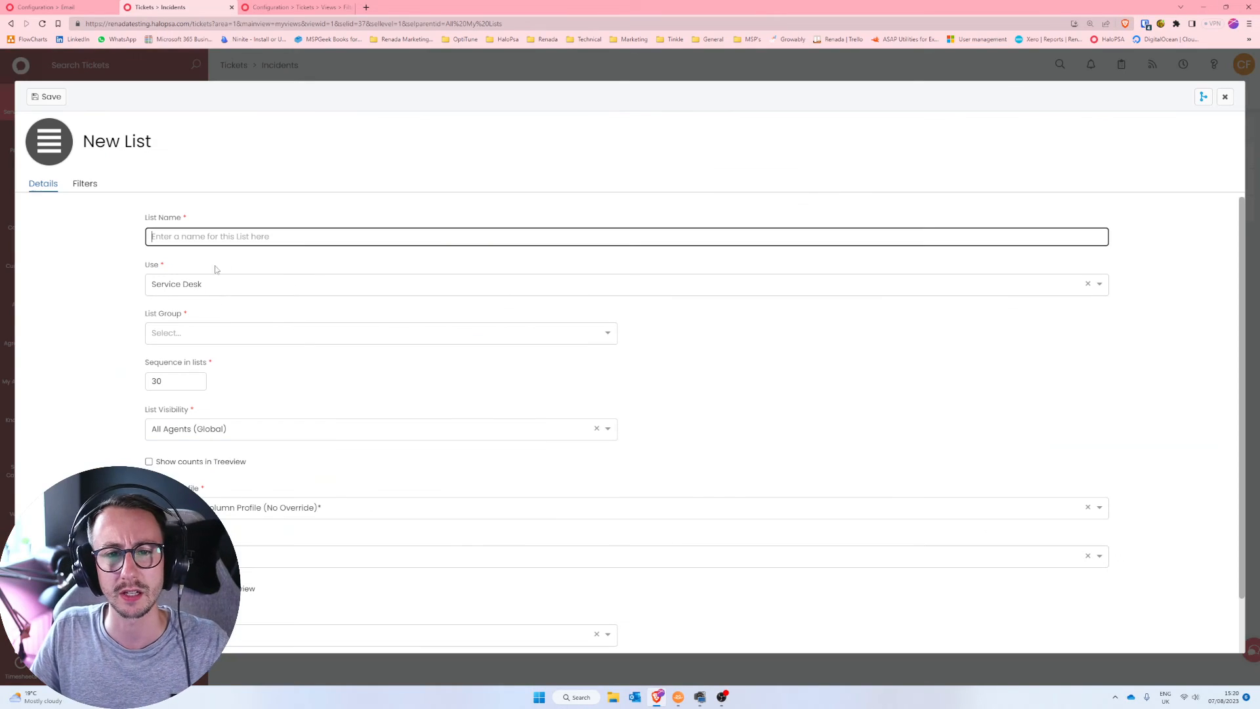
{"action": "left_click", "coordinate": [200, 236]}
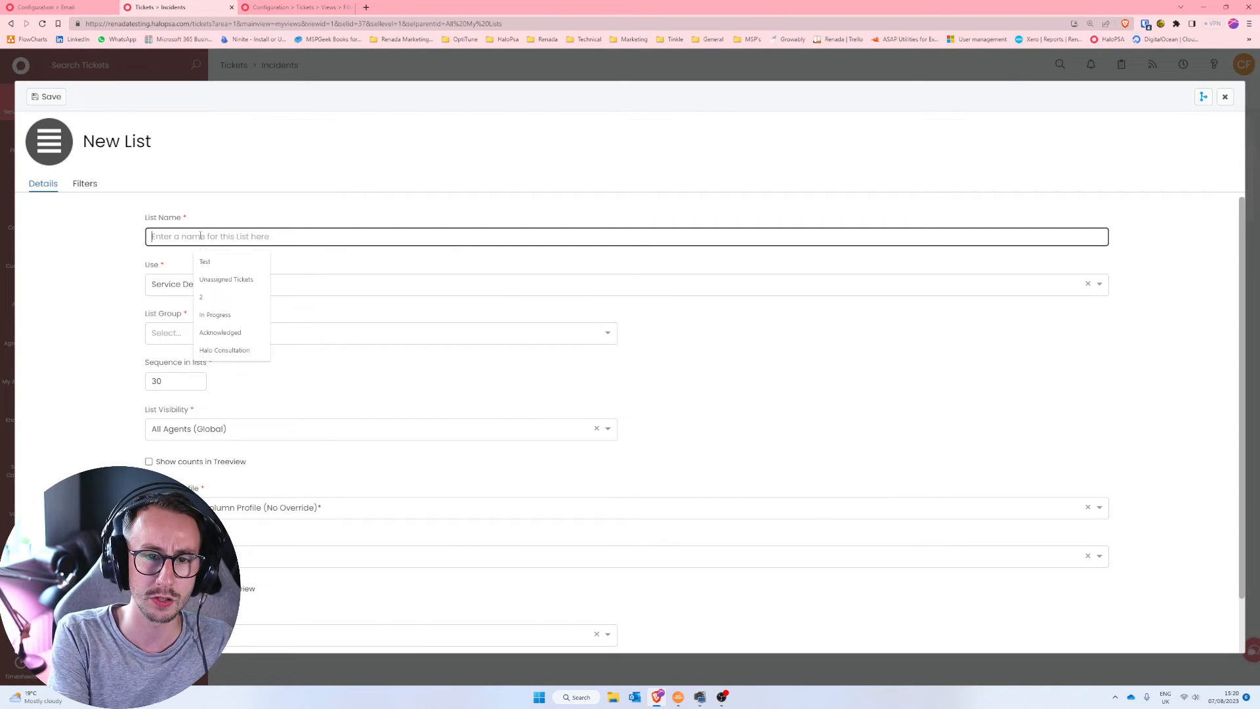
{"action": "type", "text": "New"}
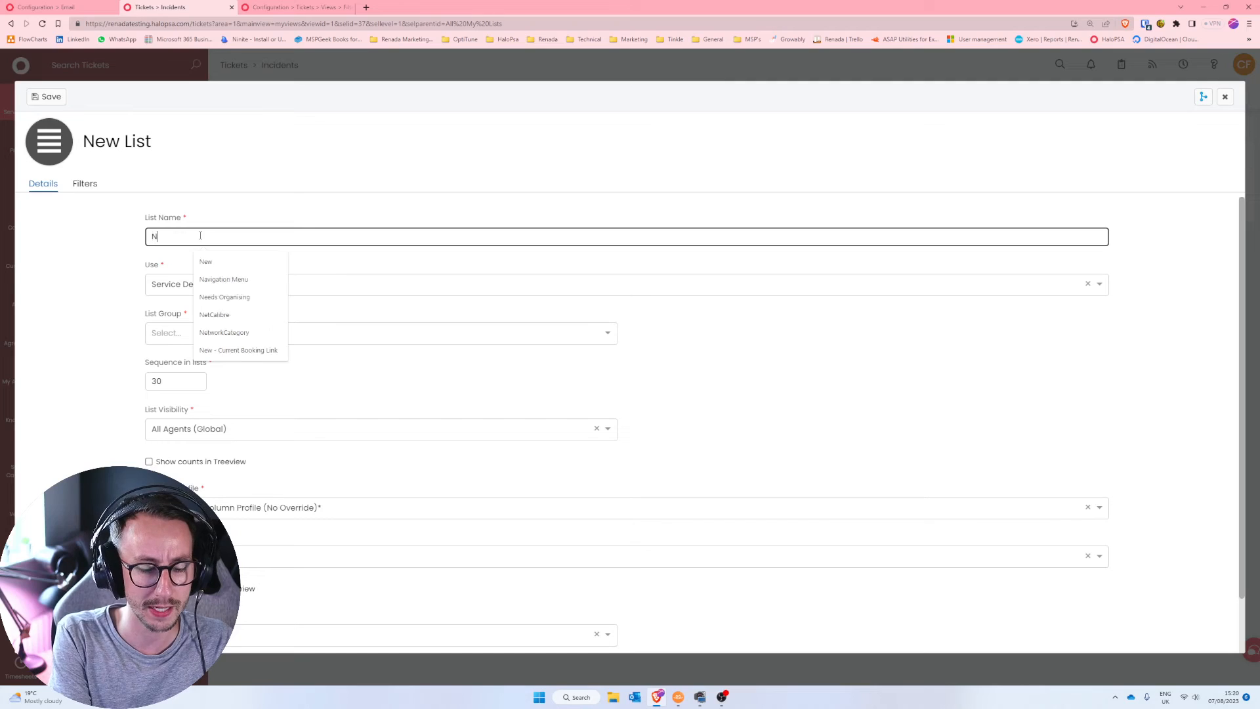
{"action": "left_click", "coordinate": [118, 281]}
{"action": "left_click_drag", "start_coordinate": [171, 237], "coordinate": [119, 235]}
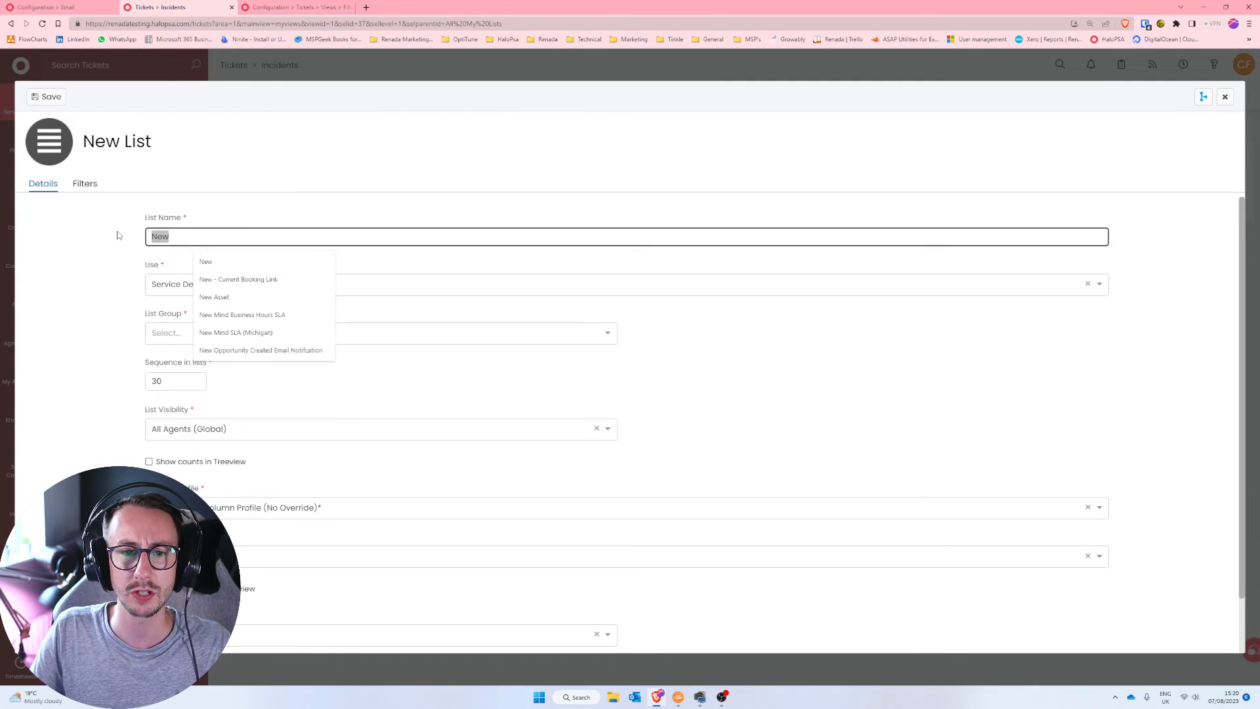
{"action": "left_click", "coordinate": [118, 237]}
{"action": "left_click", "coordinate": [215, 341]}
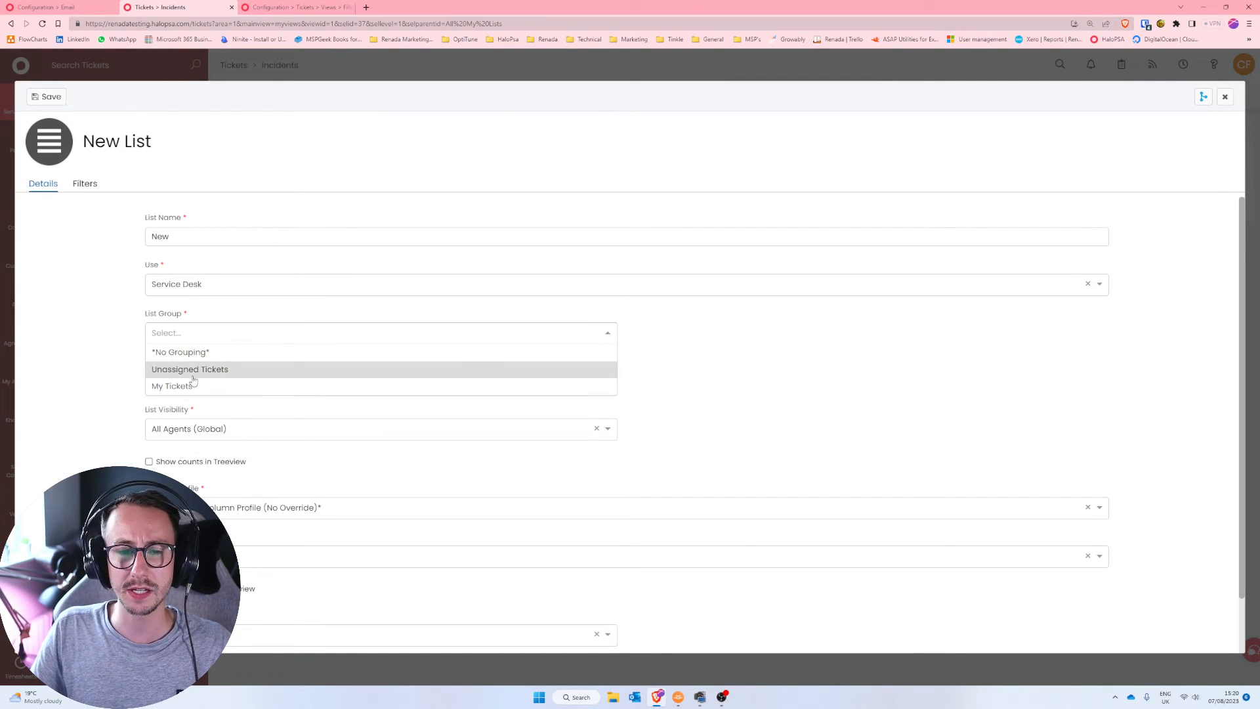
{"action": "left_click", "coordinate": [210, 387]}
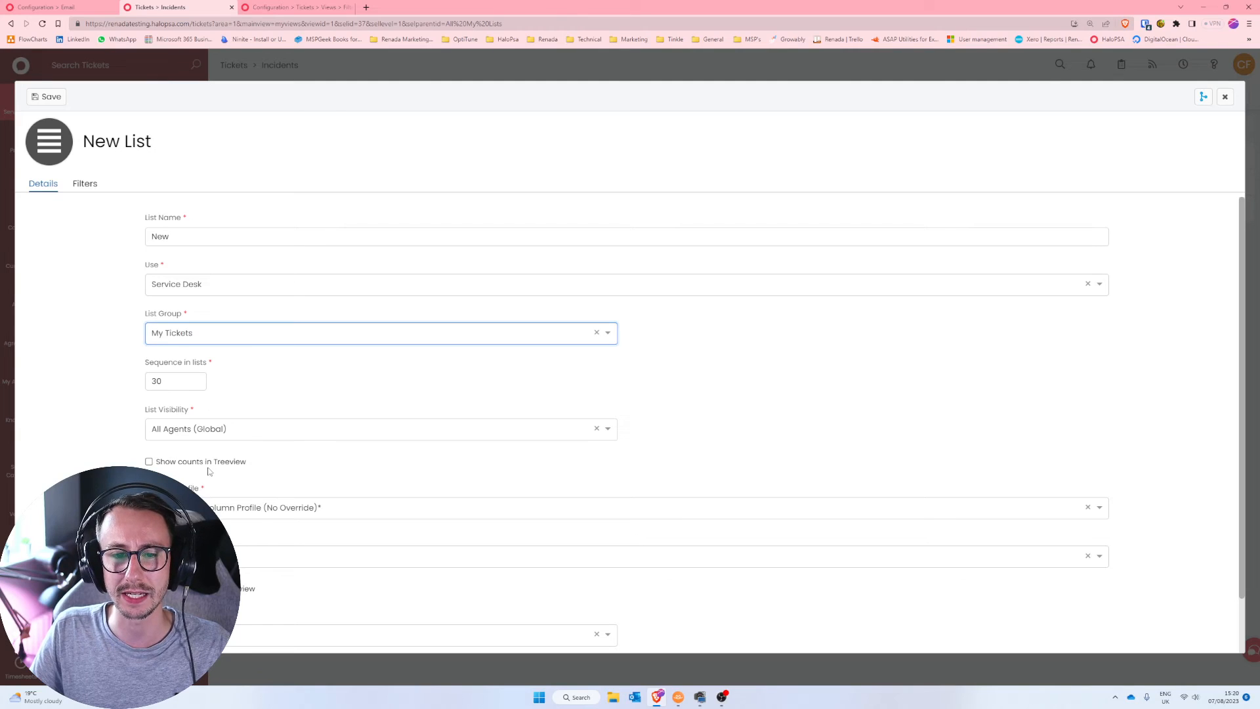
- Set the new list's Filter Profile to Open Tickets
{"action": "left_click", "coordinate": [85, 184]}
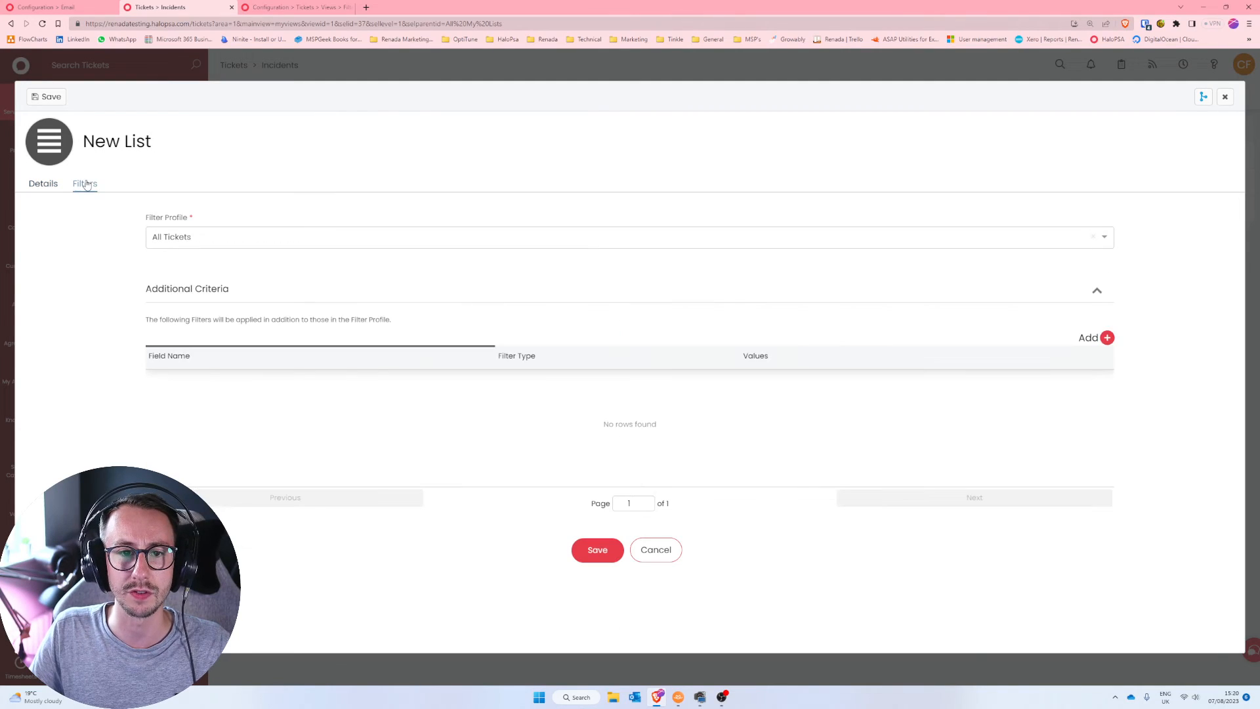
{"action": "left_click", "coordinate": [206, 242]}
{"action": "left_click", "coordinate": [196, 287]}
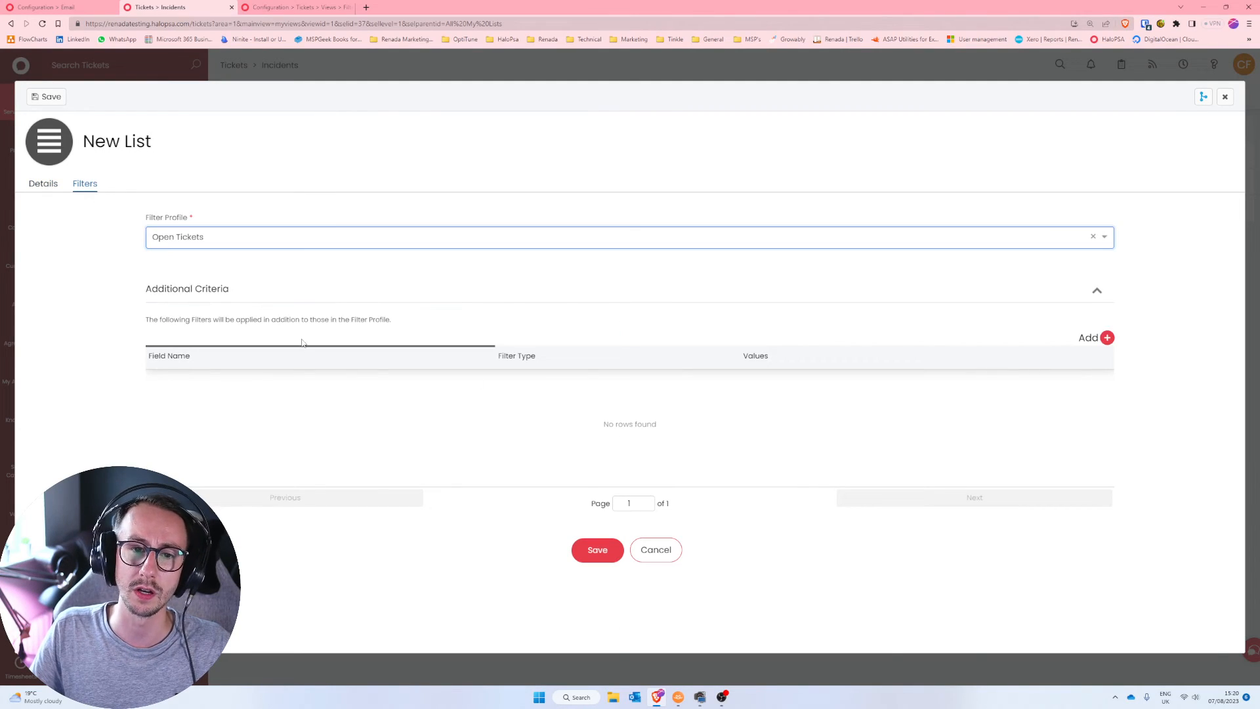
- Add a filter criterion to the new list so that Agent includes *Logged in Agent*
{"action": "left_click", "coordinate": [1107, 339]}
{"action": "left_click", "coordinate": [553, 338]}
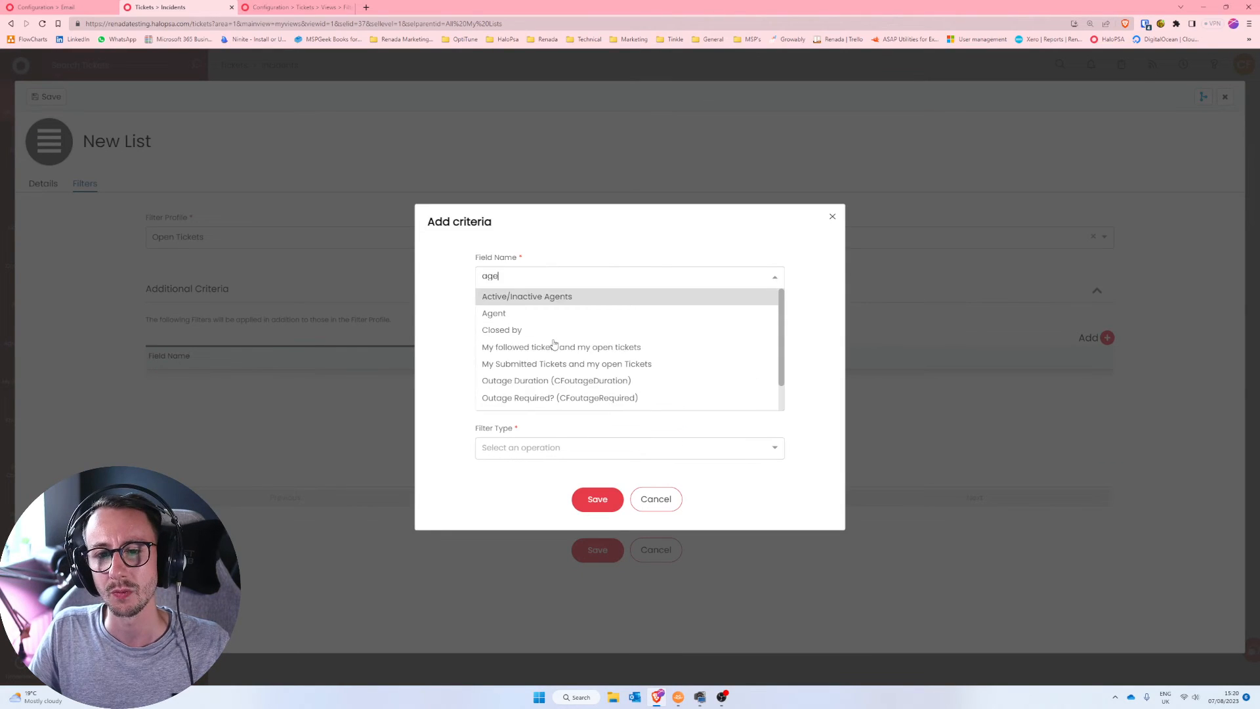
{"action": "left_click", "coordinate": [552, 340]}
{"action": "left_click", "coordinate": [532, 387]}
{"action": "left_click", "coordinate": [505, 353]}
{"action": "left_click", "coordinate": [524, 349]}
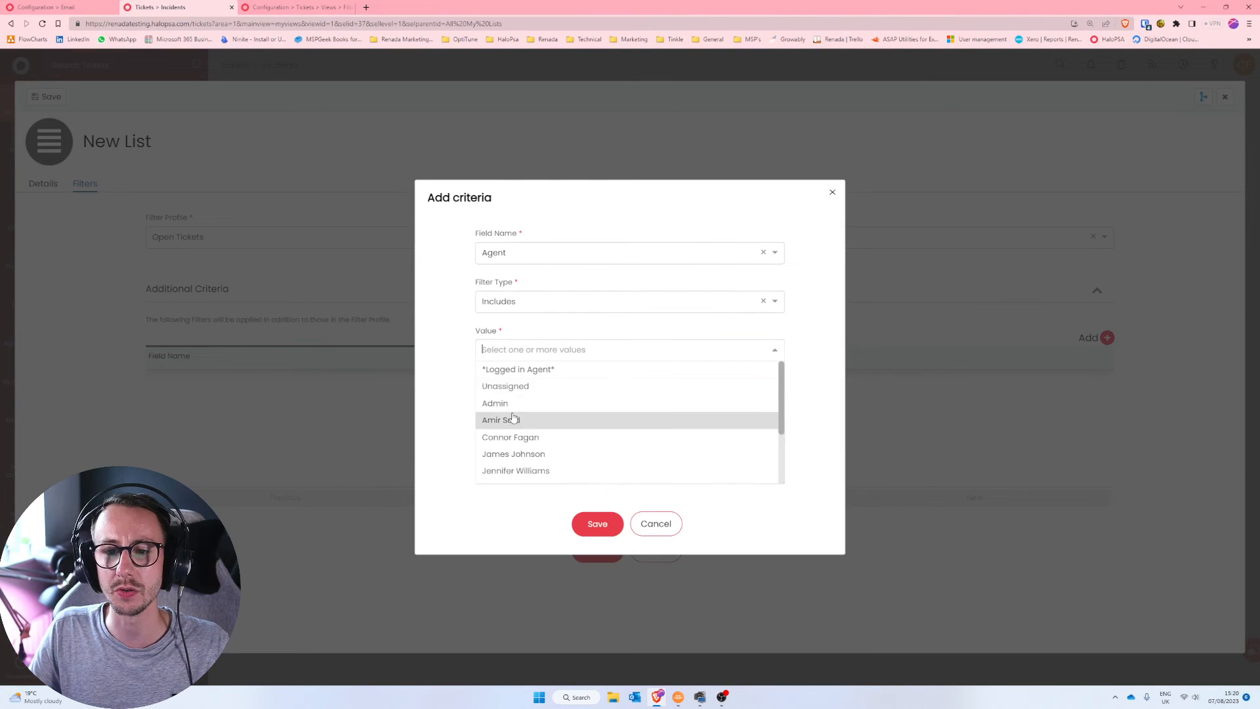
{"action": "left_click", "coordinate": [518, 369]}
{"action": "left_click", "coordinate": [578, 471]}
- Add a second criterion so that Status includes New, and save the new list
{"action": "left_click", "coordinate": [1106, 337]}
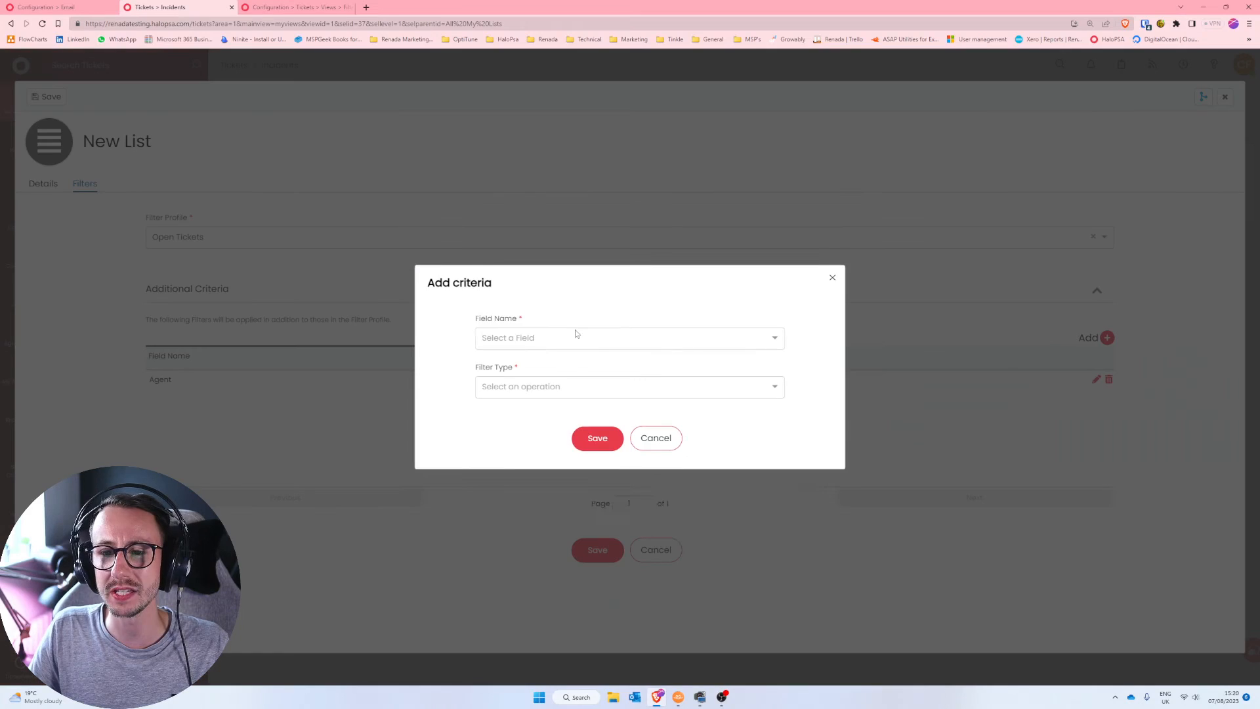
{"action": "left_click", "coordinate": [577, 333]}
{"action": "type", "text": "sta"}
{"action": "scroll", "coordinate": [575, 336], "scroll_direction": "down", "scroll_amount": 1}
{"action": "left_click", "coordinate": [549, 355]}
{"action": "left_click", "coordinate": [548, 385]}
{"action": "left_click", "coordinate": [518, 354]}
{"action": "left_click", "coordinate": [525, 348]}
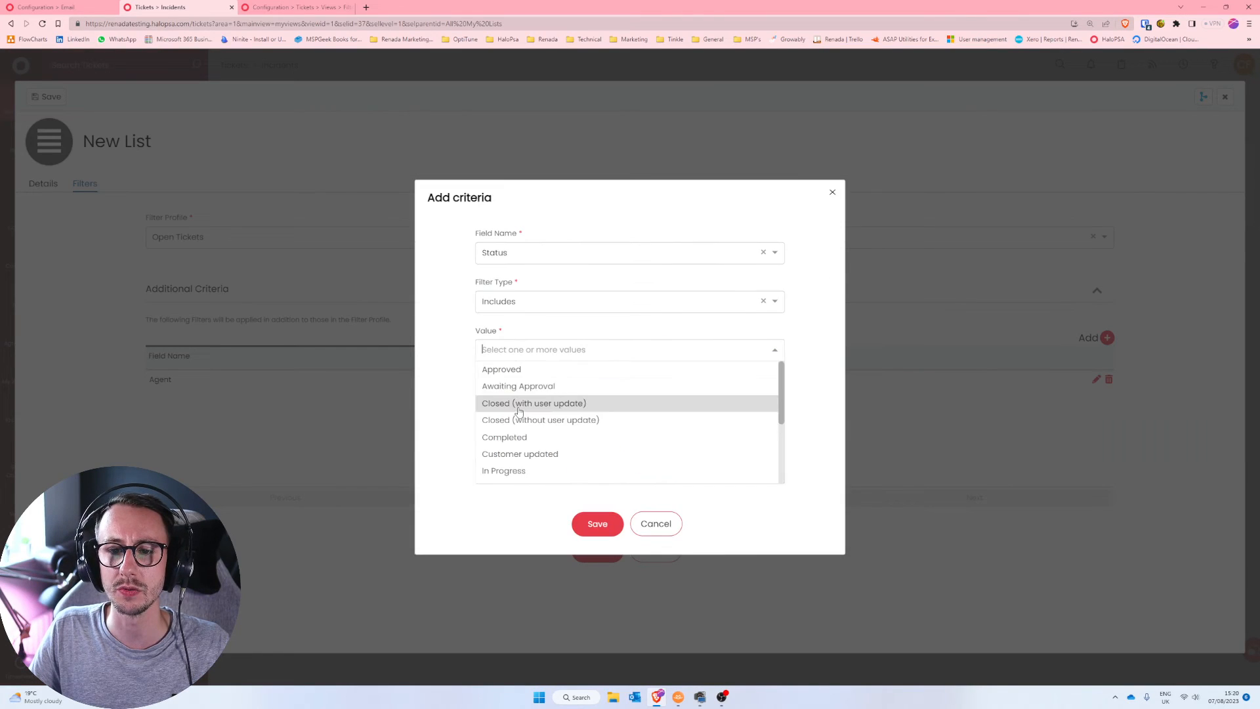
{"action": "type", "text": "new"}
{"action": "left_click", "coordinate": [513, 420]}
{"action": "left_click", "coordinate": [437, 408]}
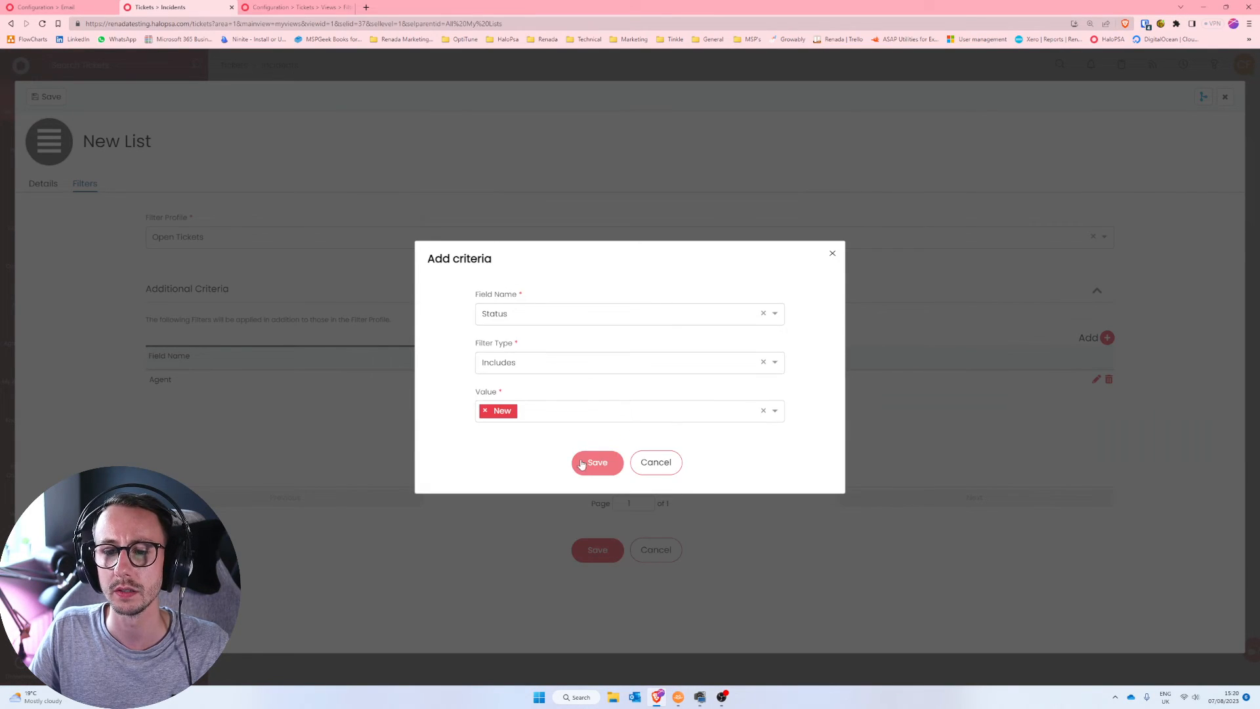
{"action": "left_click", "coordinate": [582, 463]}
{"action": "left_click", "coordinate": [594, 550]}
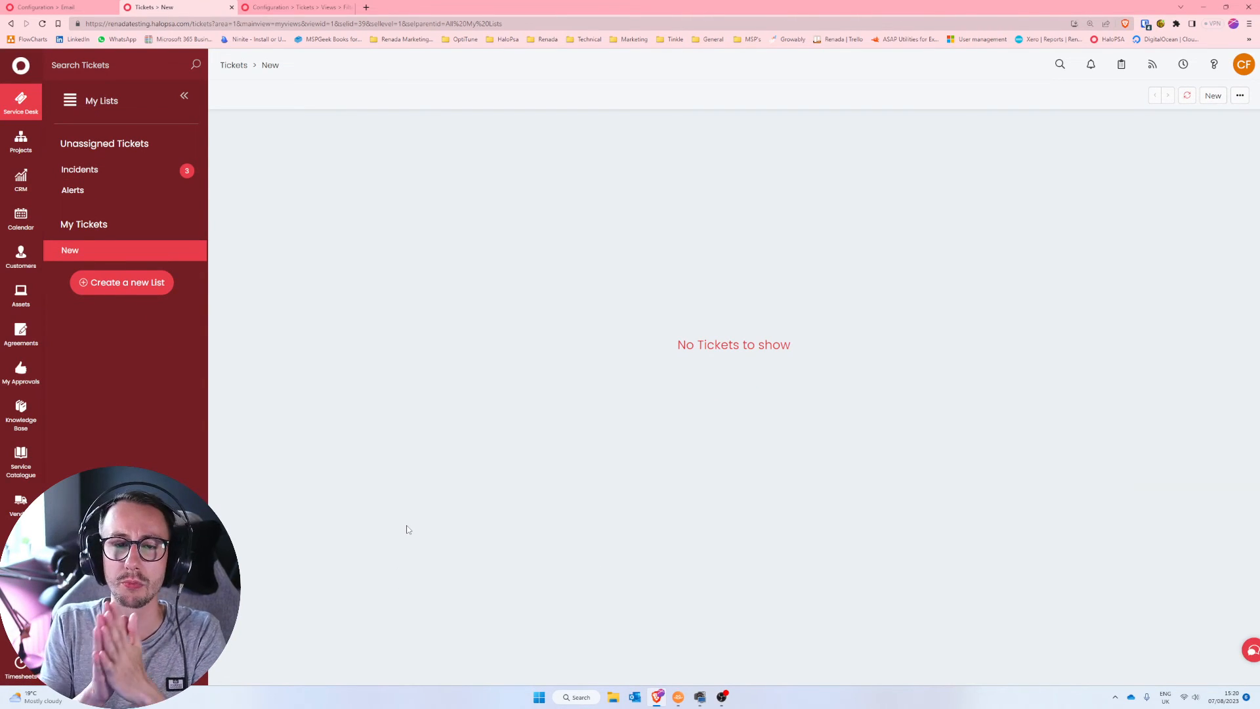
- Switch to the other HaloPSA instance's tab, open its Service Desk ticket lists and enlarge the page for reading
{"action": "left_click", "coordinate": [301, 7]}
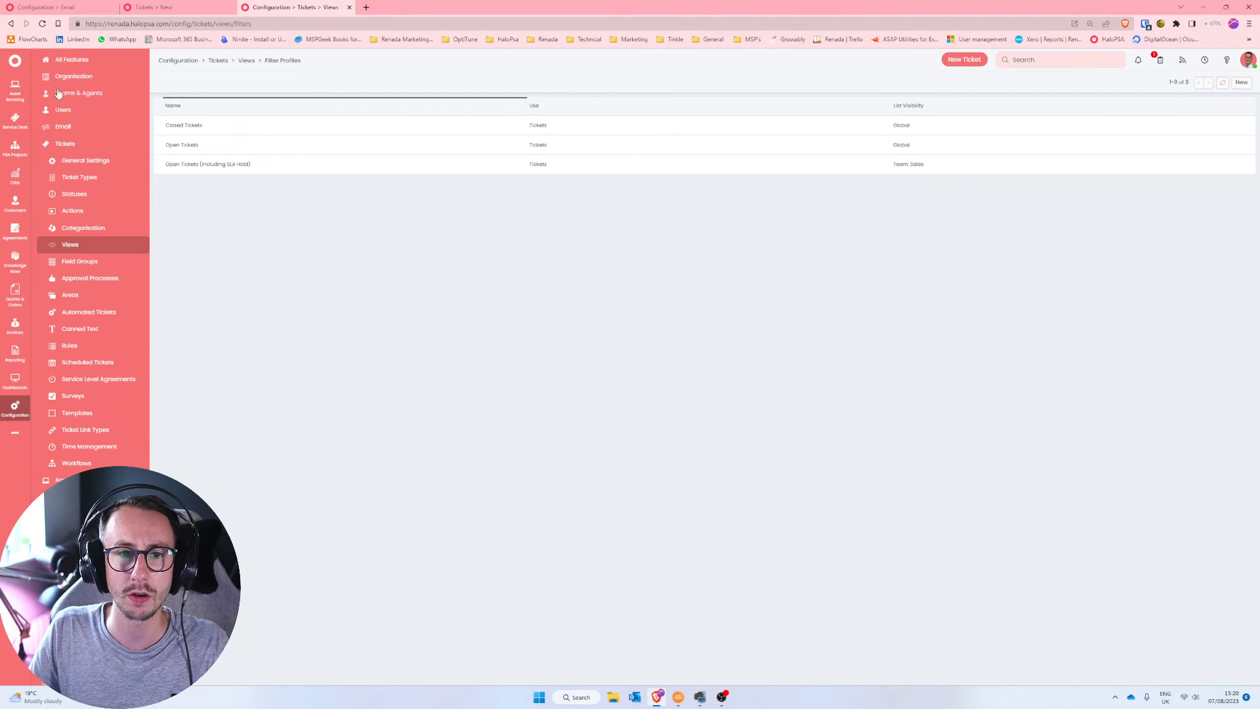
{"action": "left_click", "coordinate": [14, 117]}
{"action": "key", "text": "ctrl+plus"}
{"action": "key", "text": "ctrl+plus"}
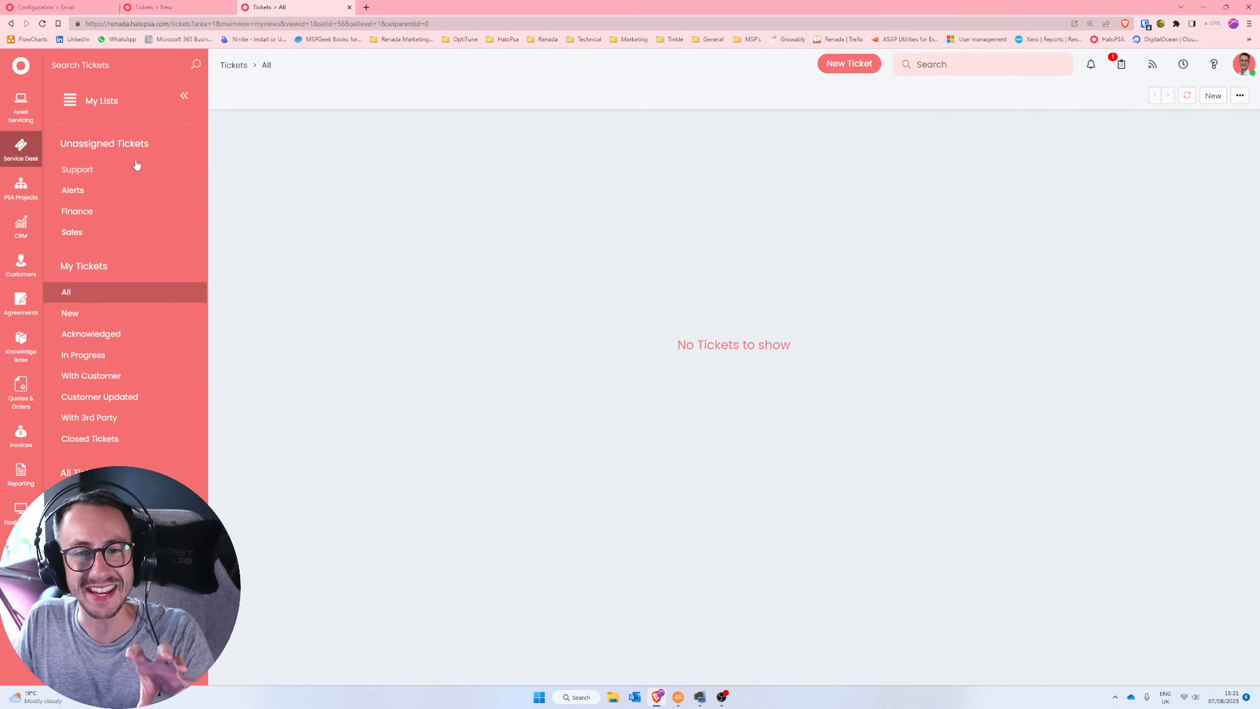
{"action": "left_click", "coordinate": [130, 151]}
{"action": "left_click", "coordinate": [129, 150]}
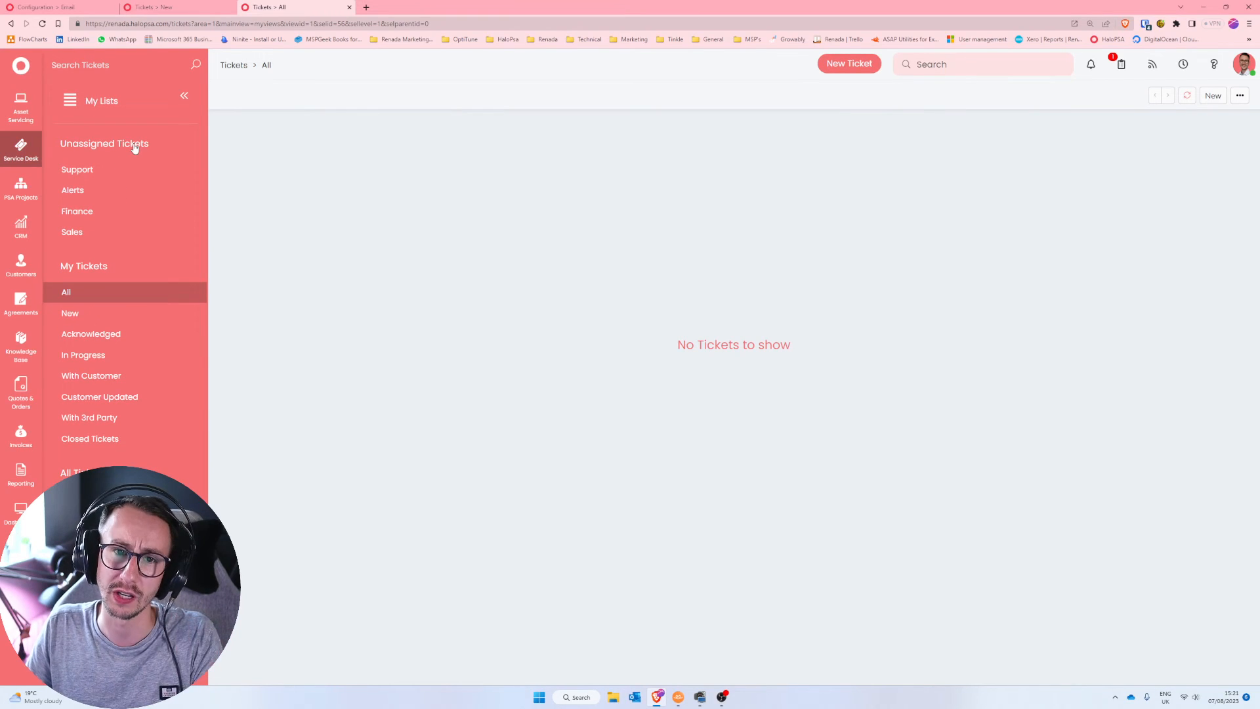
{"action": "left_click", "coordinate": [134, 147]}
{"action": "left_click", "coordinate": [134, 147]}
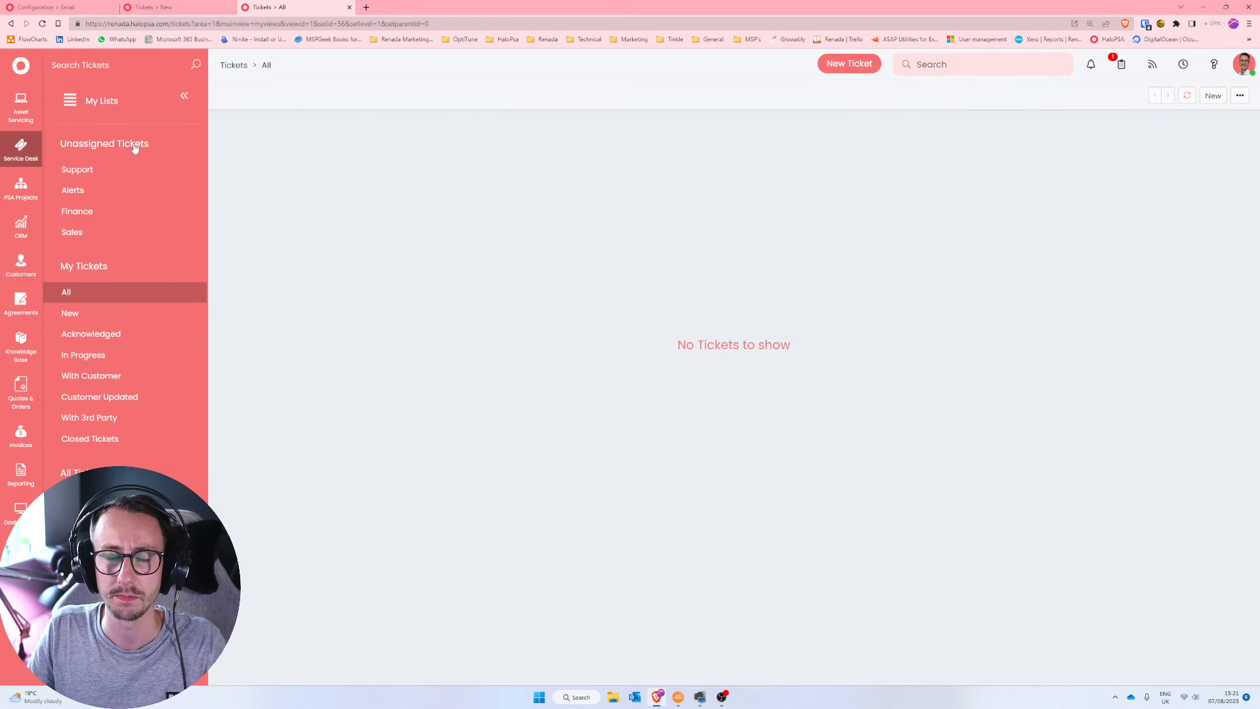
{"action": "double_click", "coordinate": [134, 147]}
- Browse the Support, Alerts, Finance and Sales lists in the Unassigned Tickets group
{"action": "left_click", "coordinate": [124, 168]}
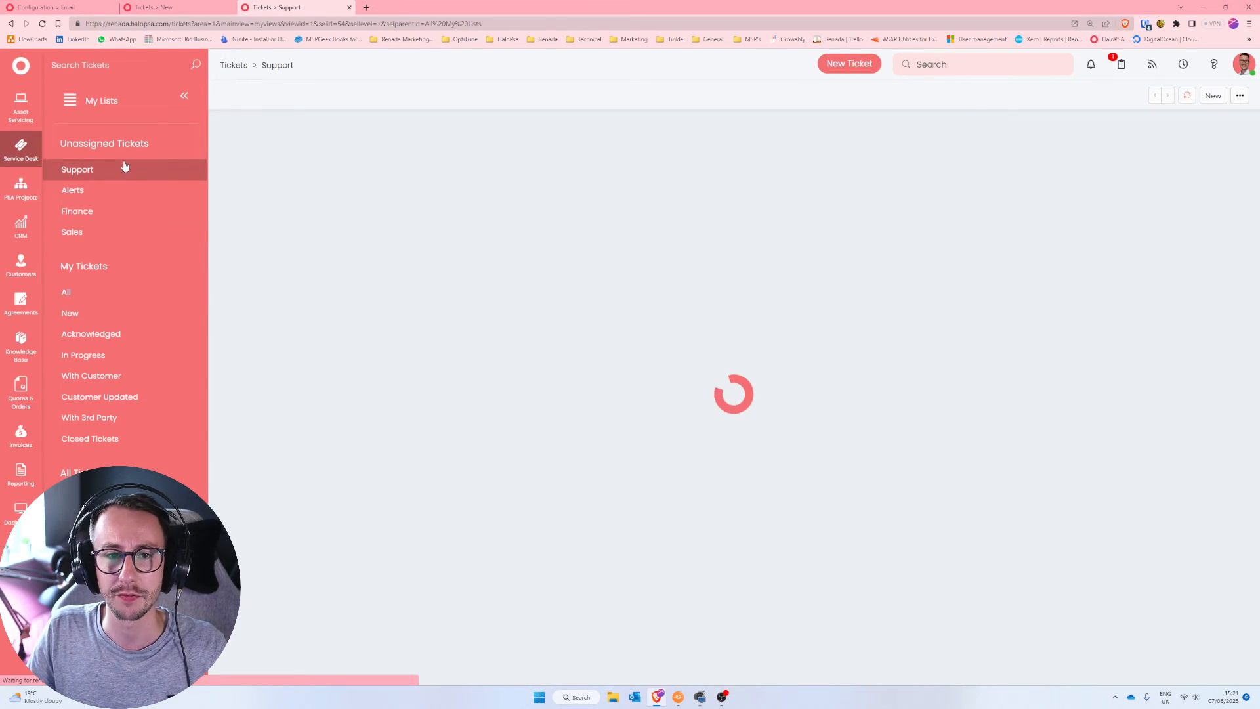
{"action": "left_click", "coordinate": [113, 190]}
{"action": "left_click", "coordinate": [113, 211]}
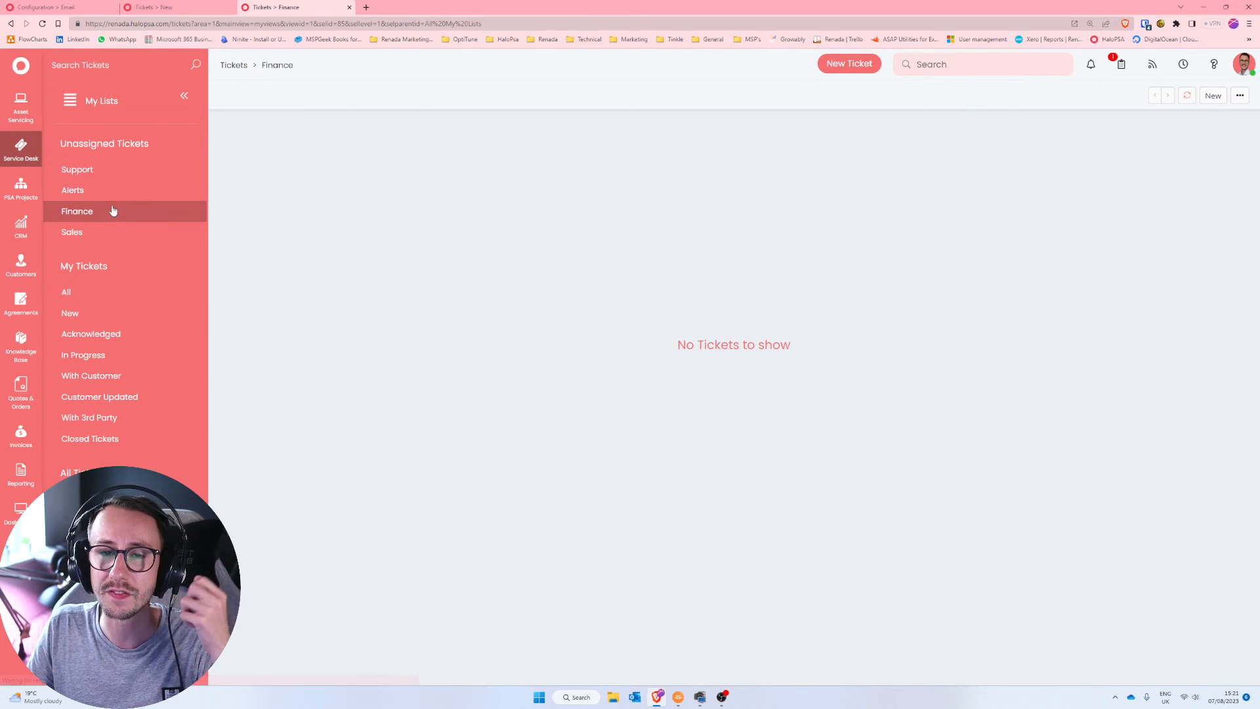
{"action": "left_click", "coordinate": [105, 236]}
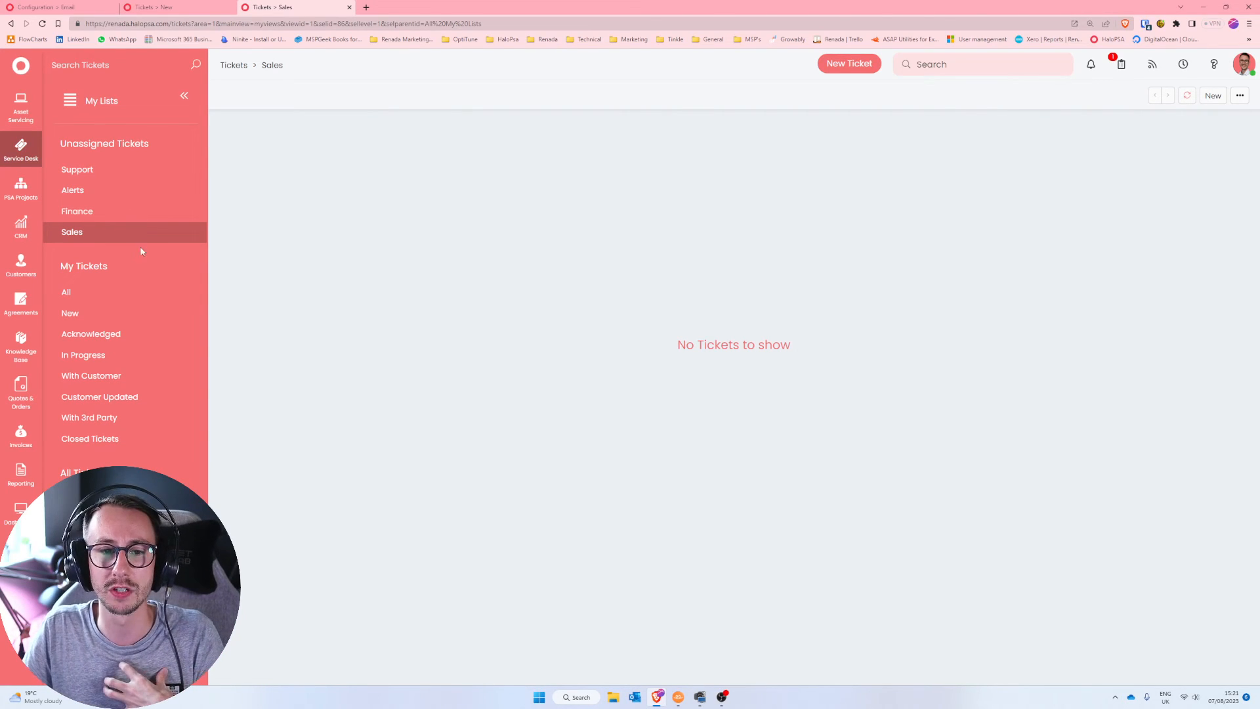
- Browse the My Tickets group's All, New, Acknowledged, In Progress, With Customer and Customer Updated lists
{"action": "left_click", "coordinate": [127, 292]}
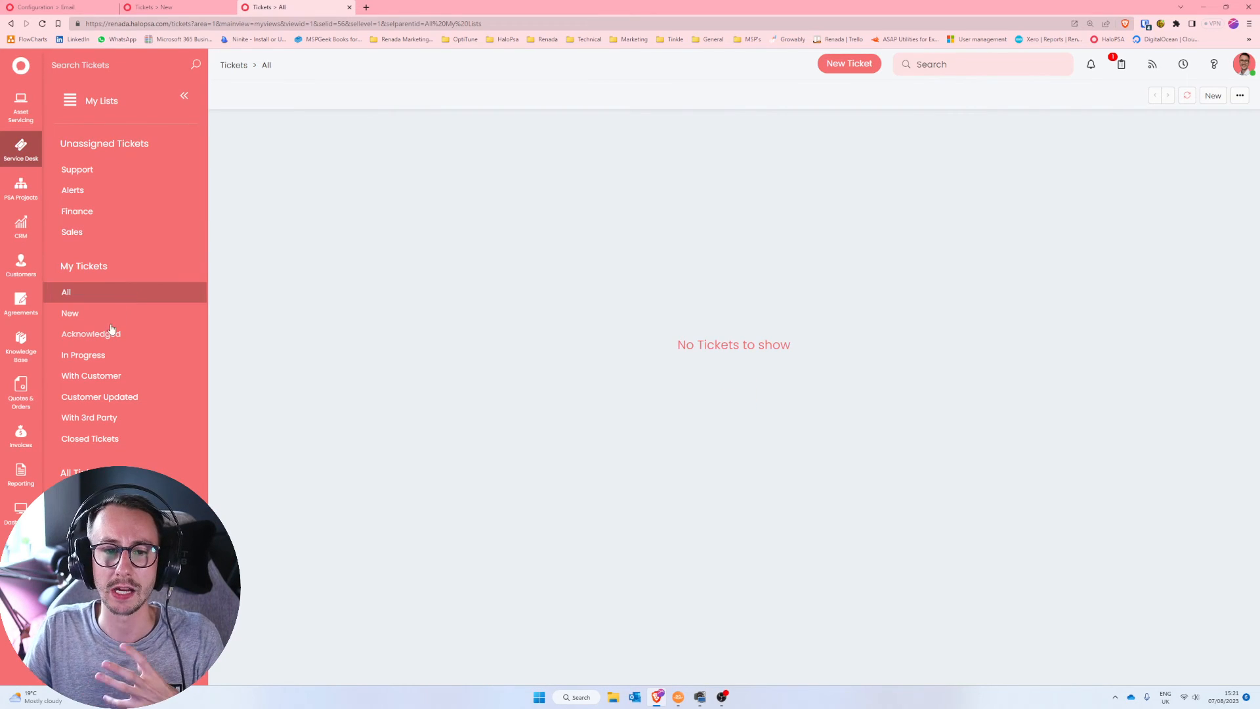
{"action": "left_click", "coordinate": [115, 313]}
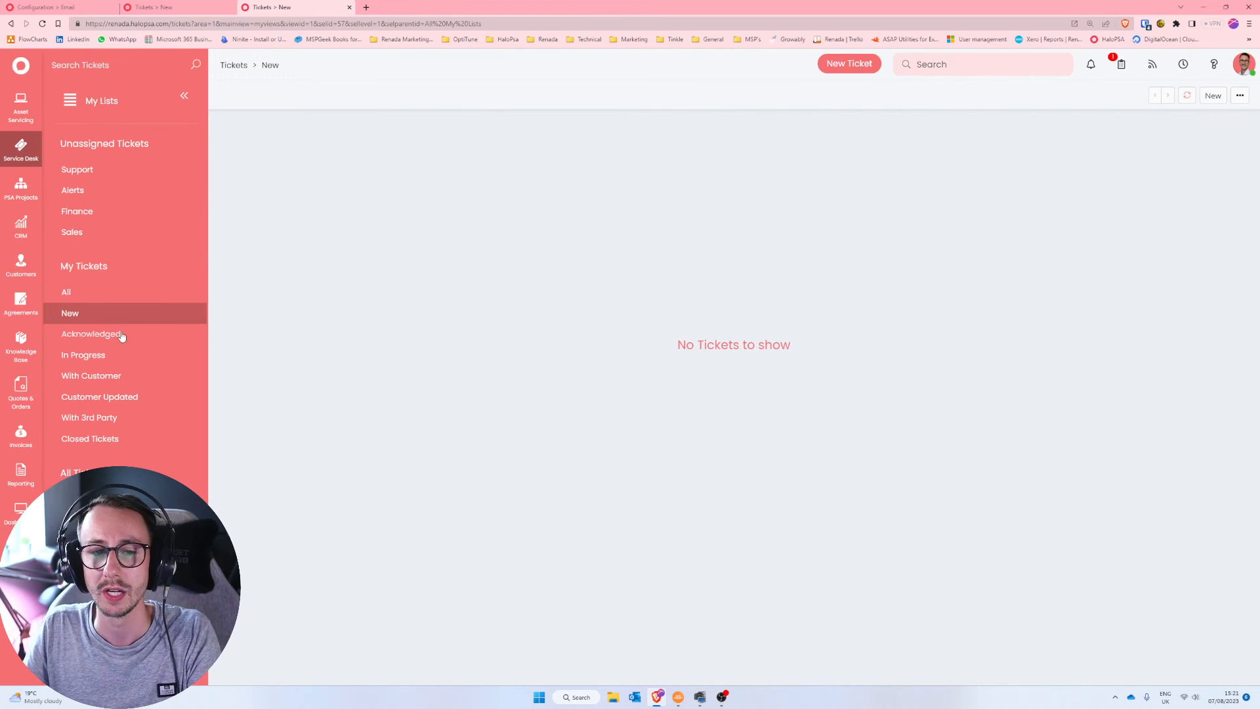
{"action": "left_click", "coordinate": [124, 335]}
{"action": "left_click", "coordinate": [131, 360]}
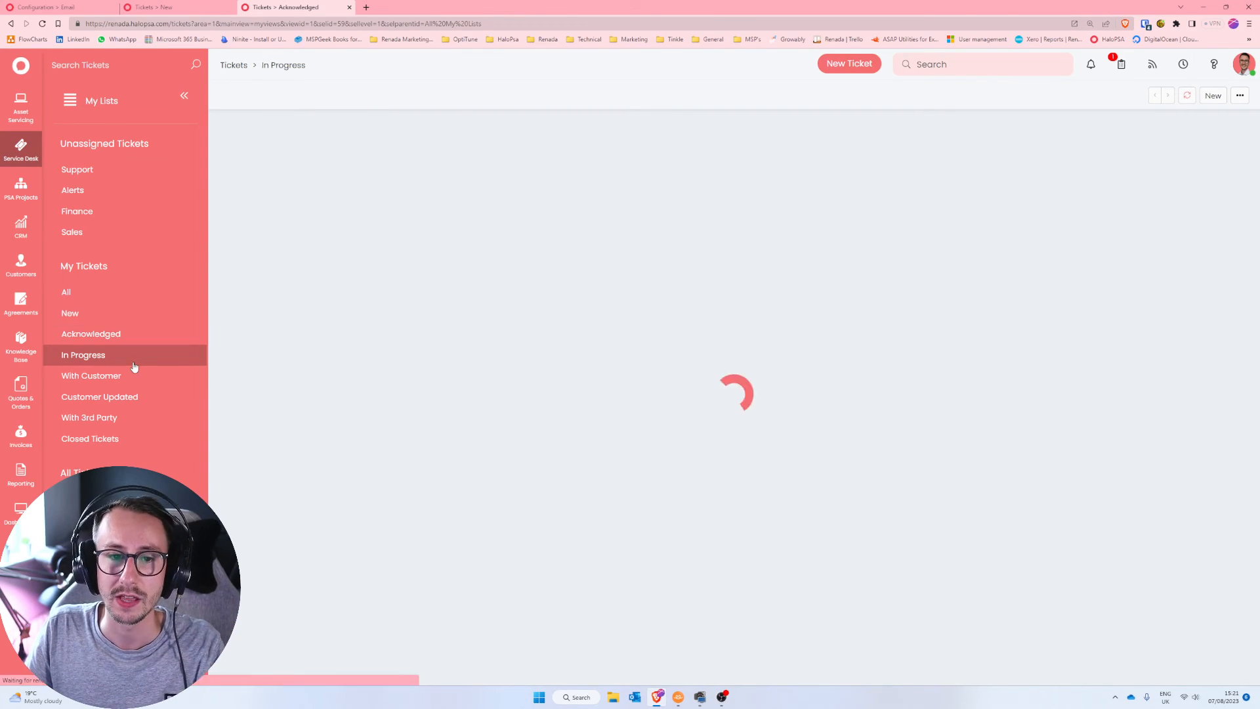
{"action": "left_click", "coordinate": [119, 378]}
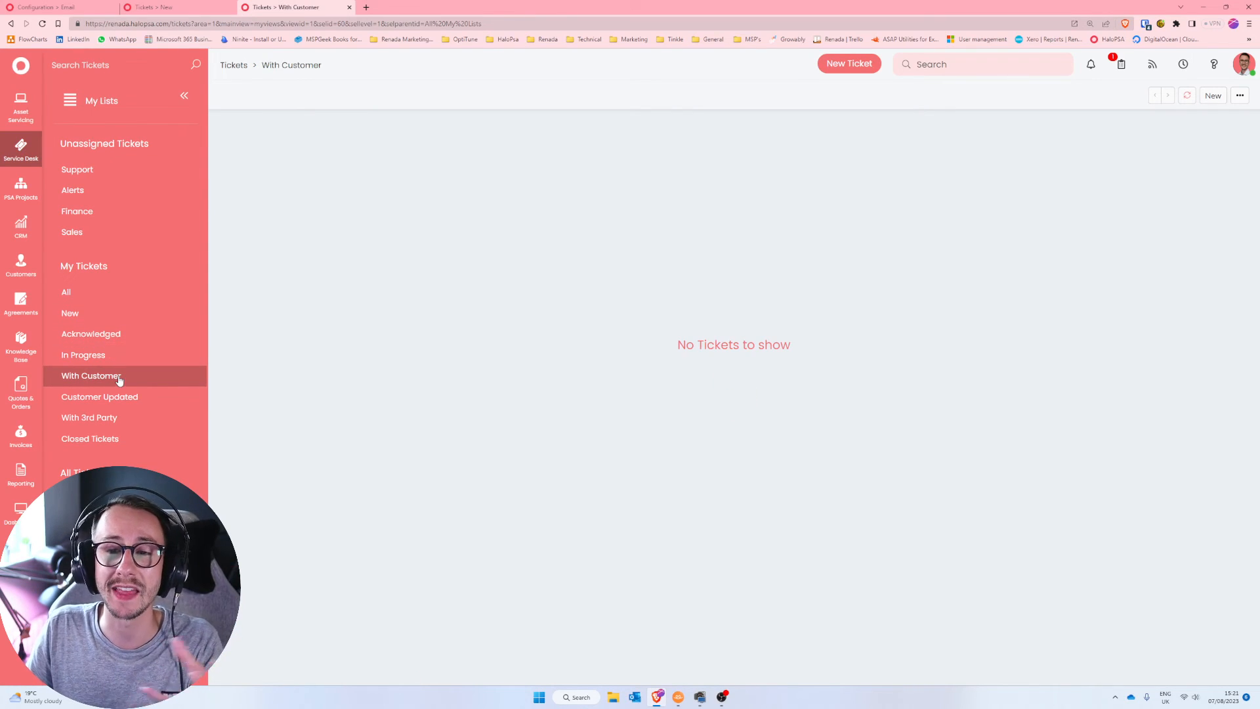
{"action": "left_click", "coordinate": [145, 399]}
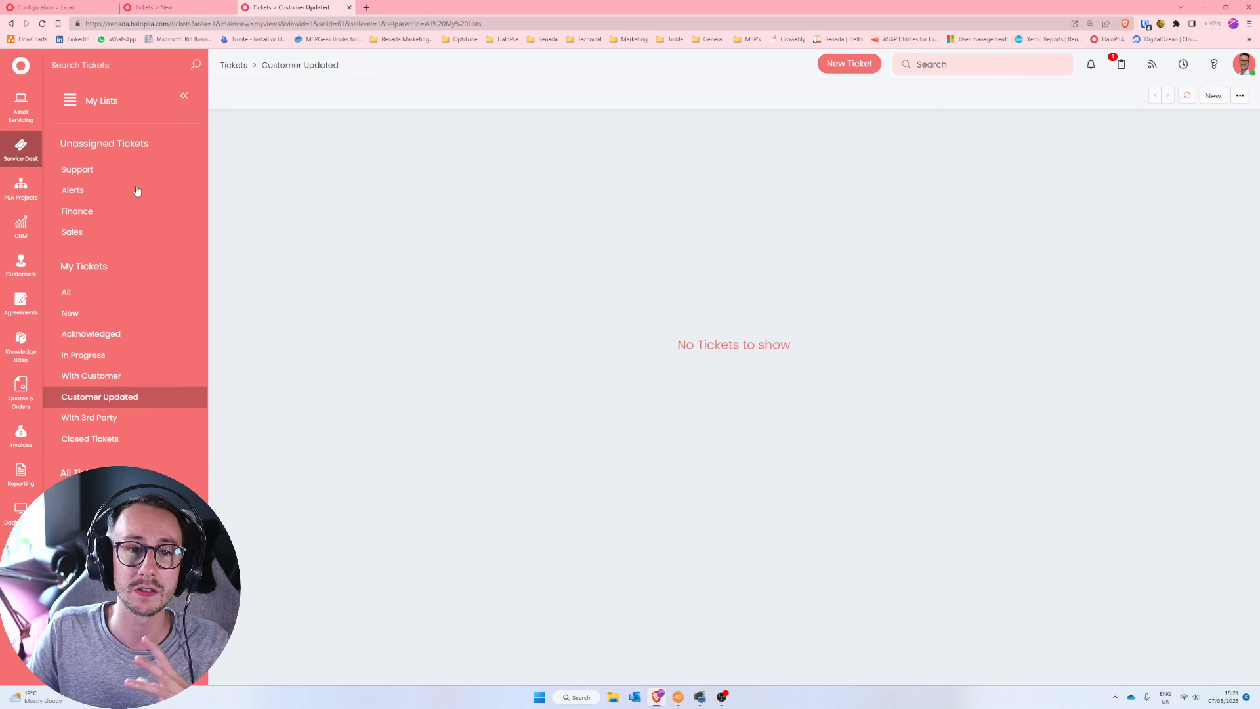
- Examine how the CRM and PSA Projects lists are grouped, opening the Unassigned Projects list
{"action": "left_click", "coordinate": [21, 225]}
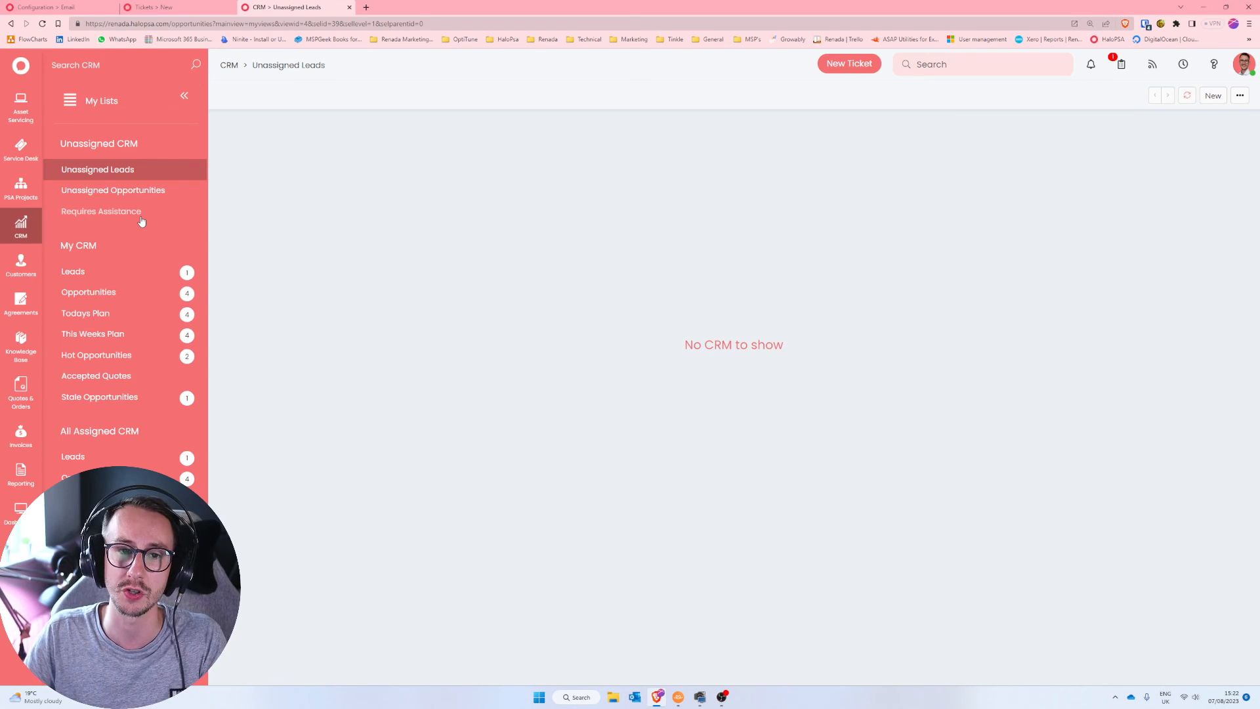
{"action": "left_click", "coordinate": [20, 185]}
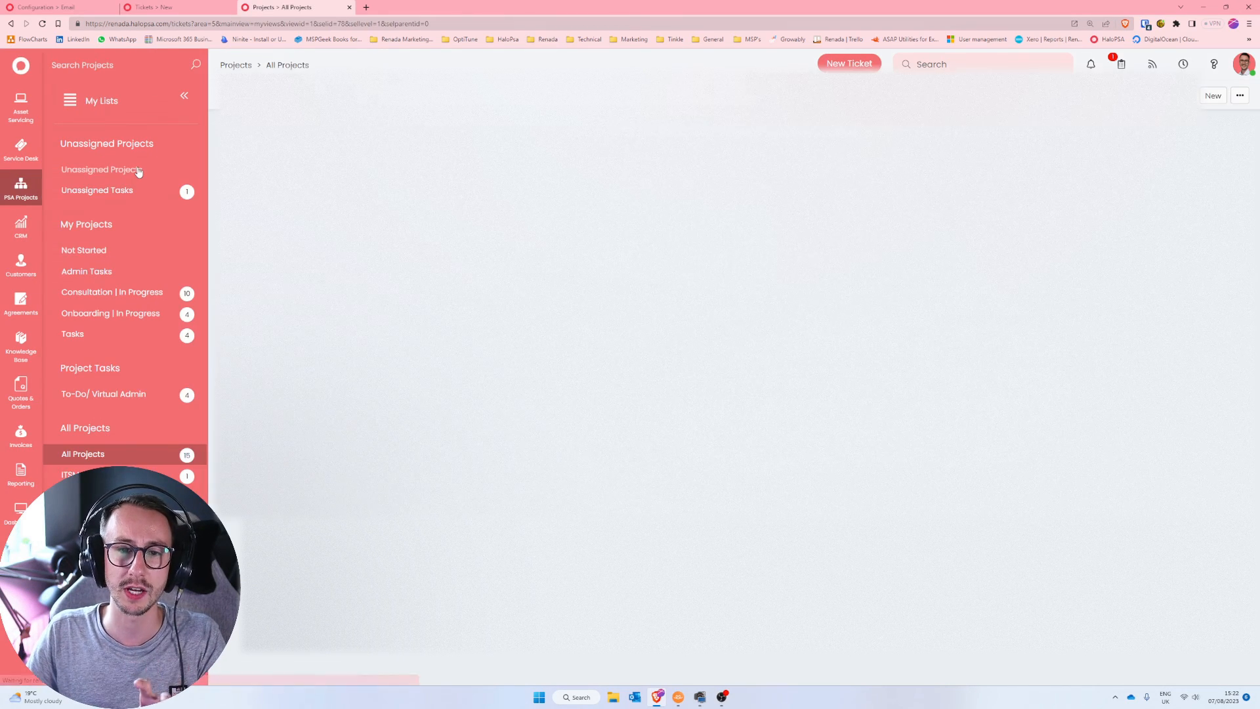
{"action": "left_click", "coordinate": [139, 171]}
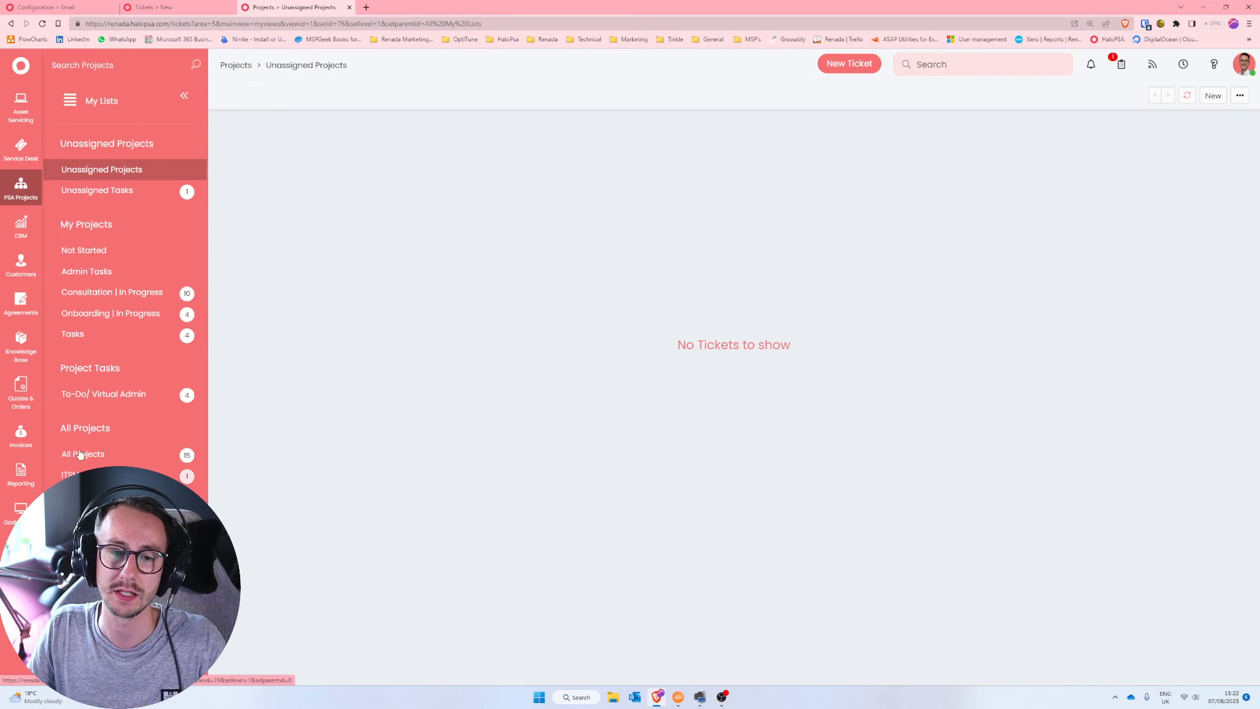
- Return to the test instance's tickets tab, switch the view to Tickets by Team, and switch back to My Lists
{"action": "left_click", "coordinate": [158, 8]}
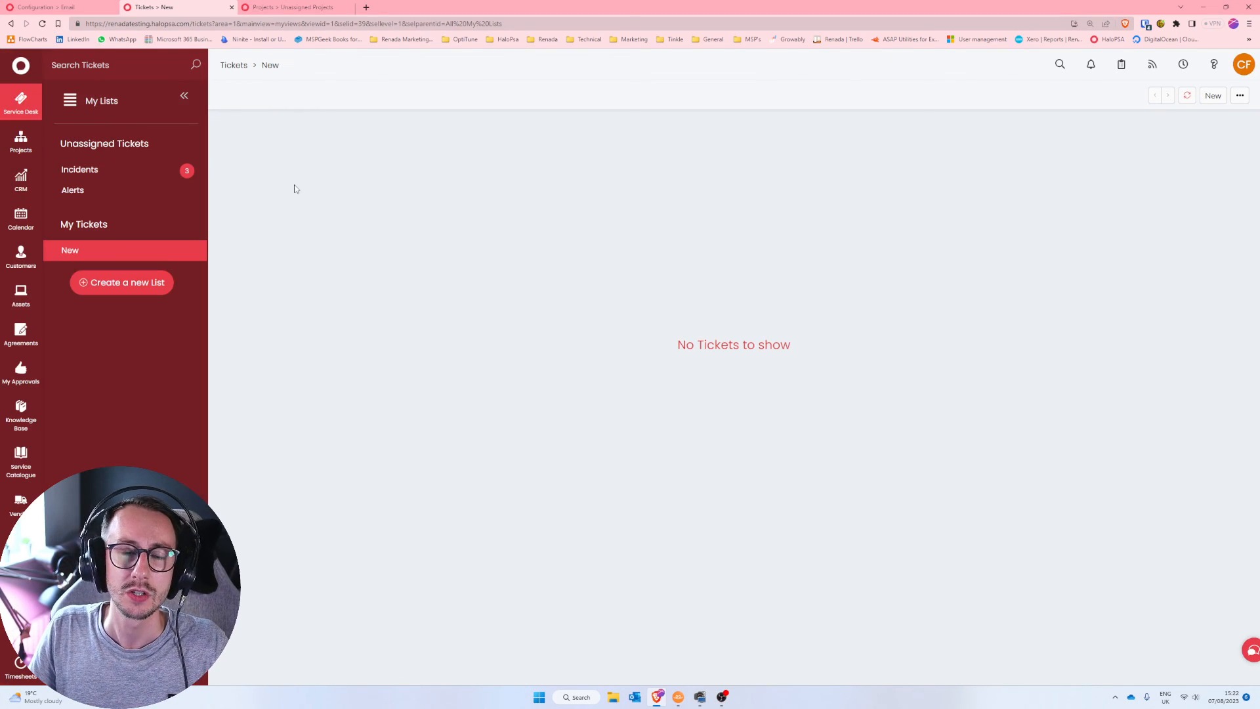
{"action": "left_click", "coordinate": [93, 112]}
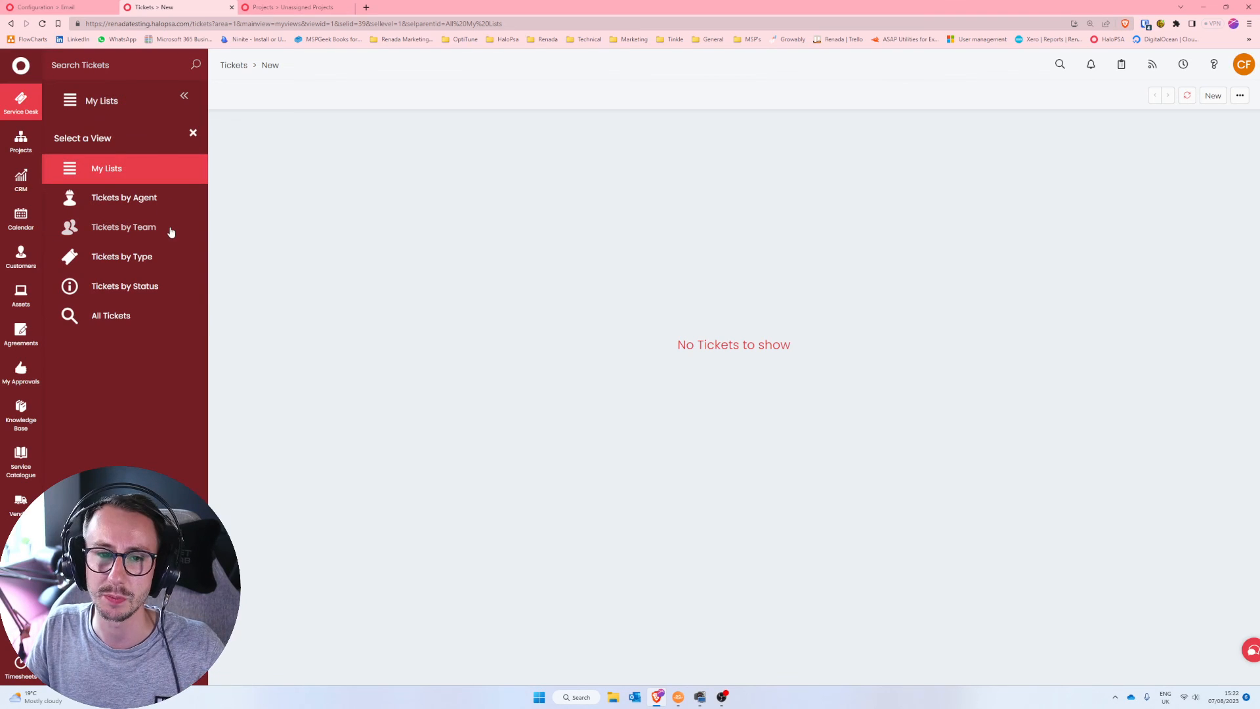
{"action": "left_click", "coordinate": [165, 230]}
{"action": "left_click", "coordinate": [120, 104]}
{"action": "left_click", "coordinate": [126, 169]}
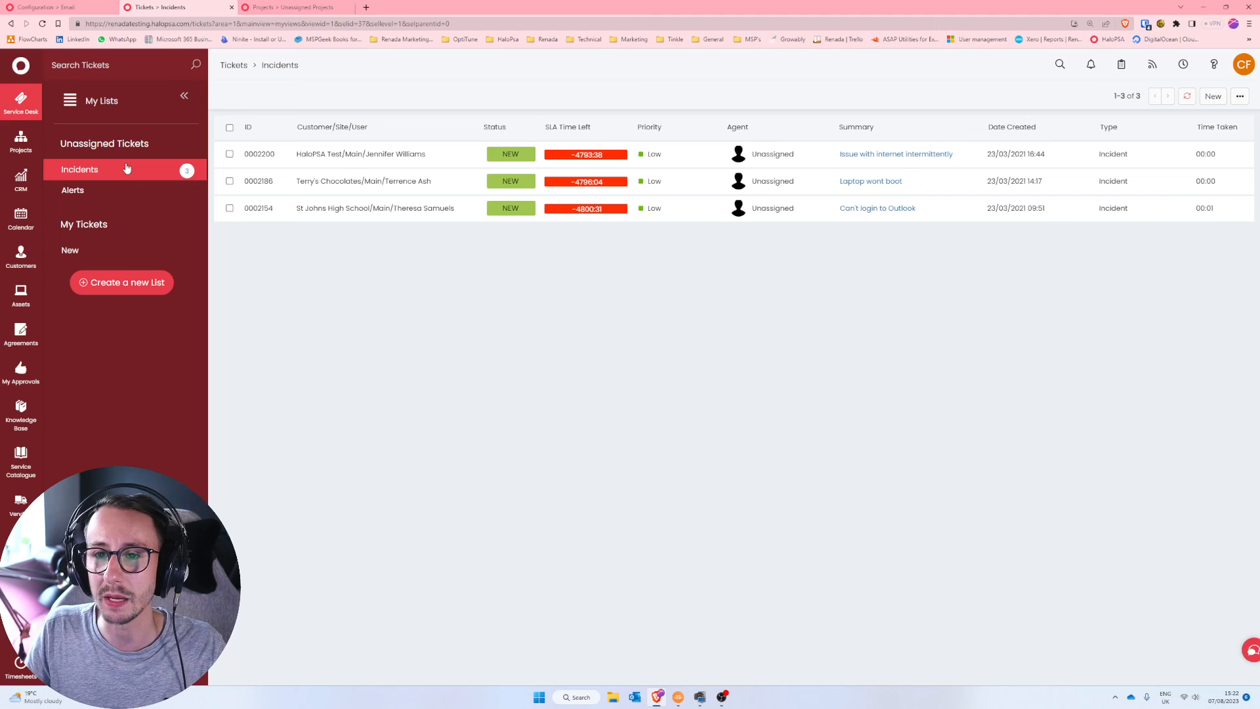
- Open the Service Desk ticket area for editing in the Tickets configuration
{"action": "scroll", "coordinate": [20, 656], "scroll_direction": "down", "scroll_amount": 3}
{"action": "left_click", "coordinate": [19, 664]}
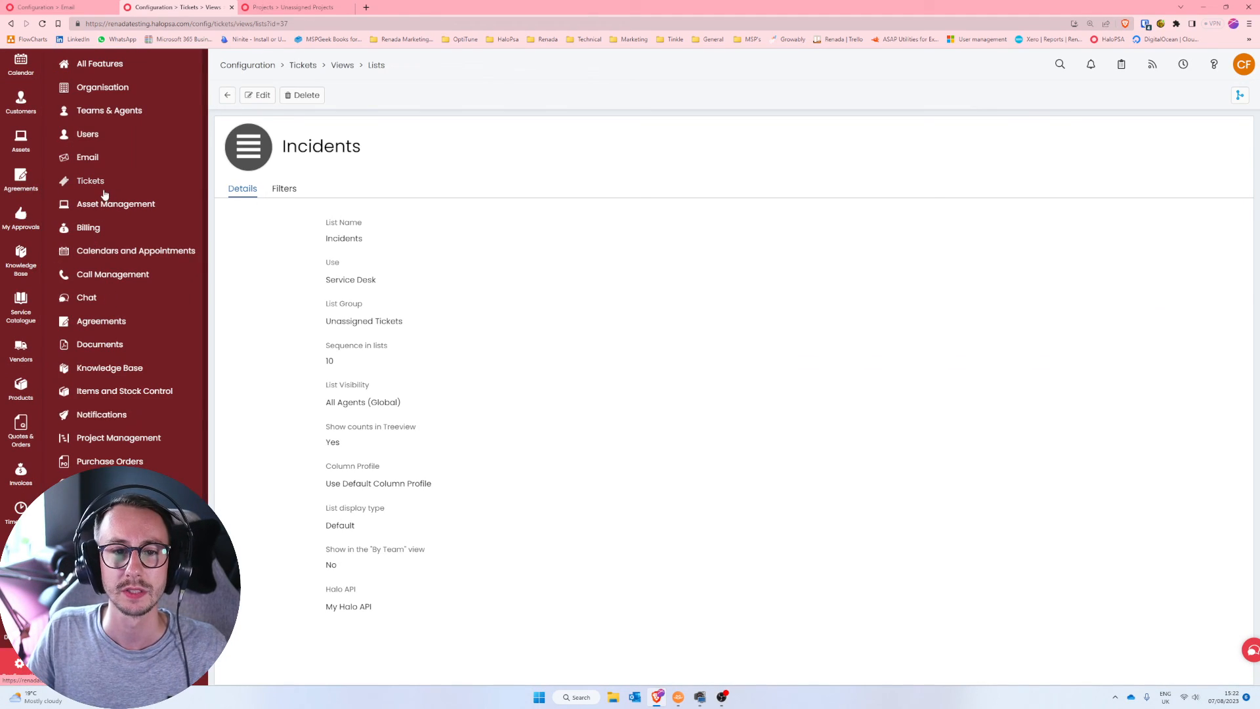
{"action": "left_click", "coordinate": [103, 190]}
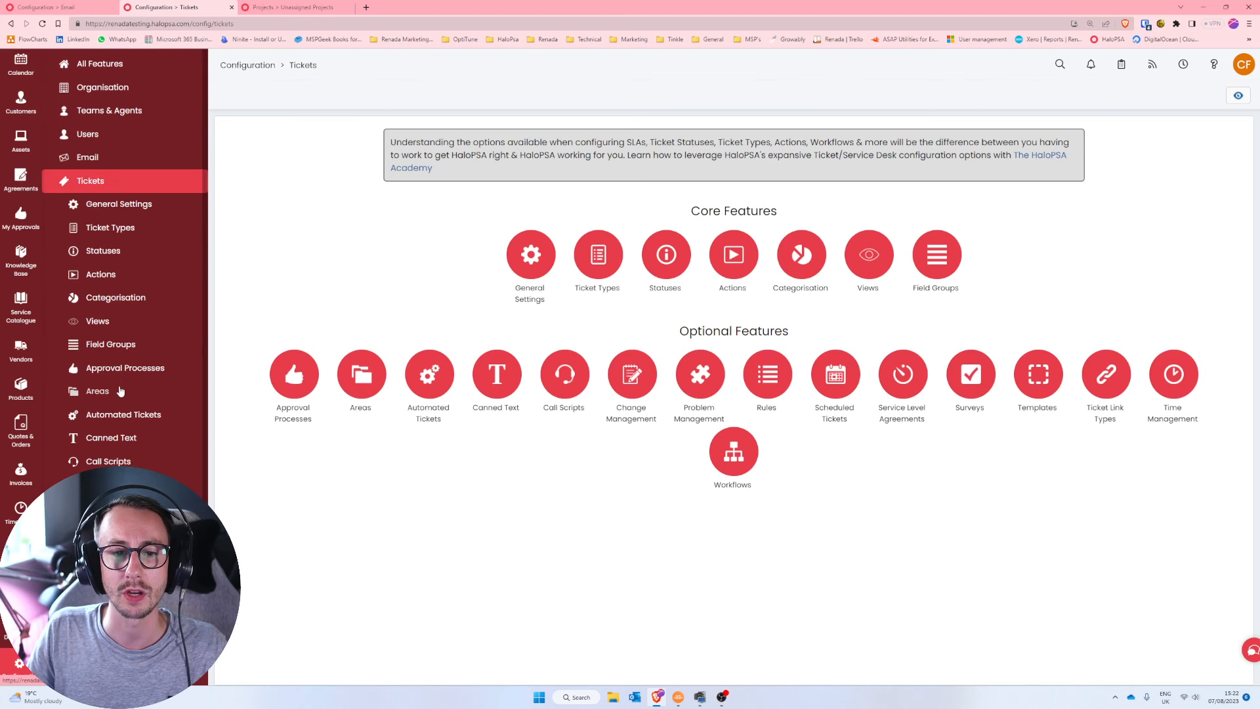
{"action": "left_click", "coordinate": [120, 391]}
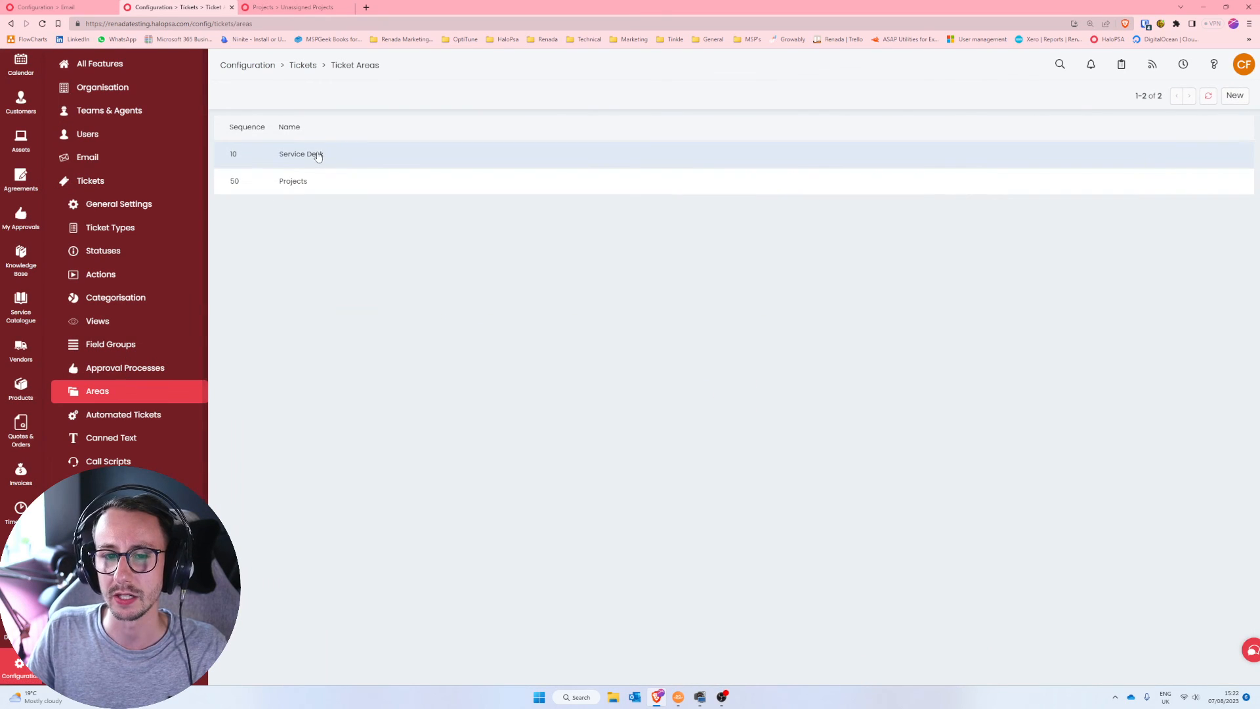
{"action": "left_click", "coordinate": [318, 150]}
{"action": "left_click", "coordinate": [257, 95]}
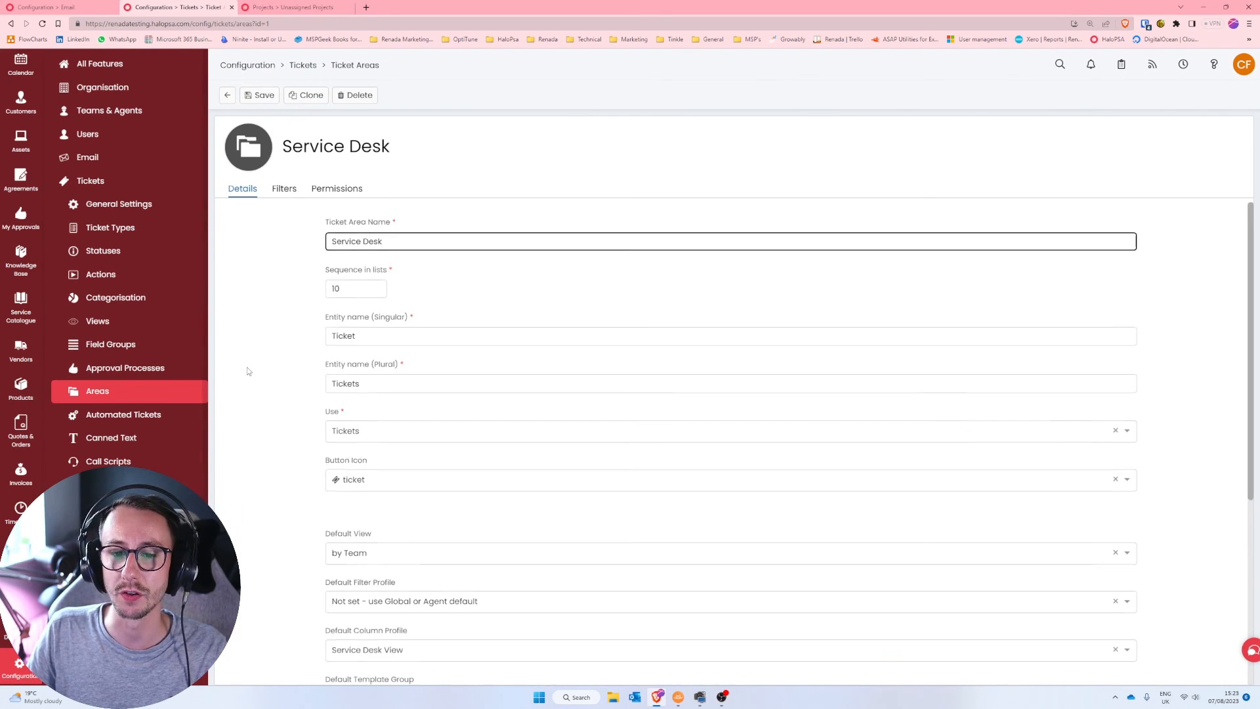
- Examine the available Default View options for the Service Desk area without changing the selection
{"action": "scroll", "coordinate": [247, 368], "scroll_direction": "down", "scroll_amount": 2}
{"action": "left_click_drag", "start_coordinate": [321, 399], "coordinate": [458, 409]}
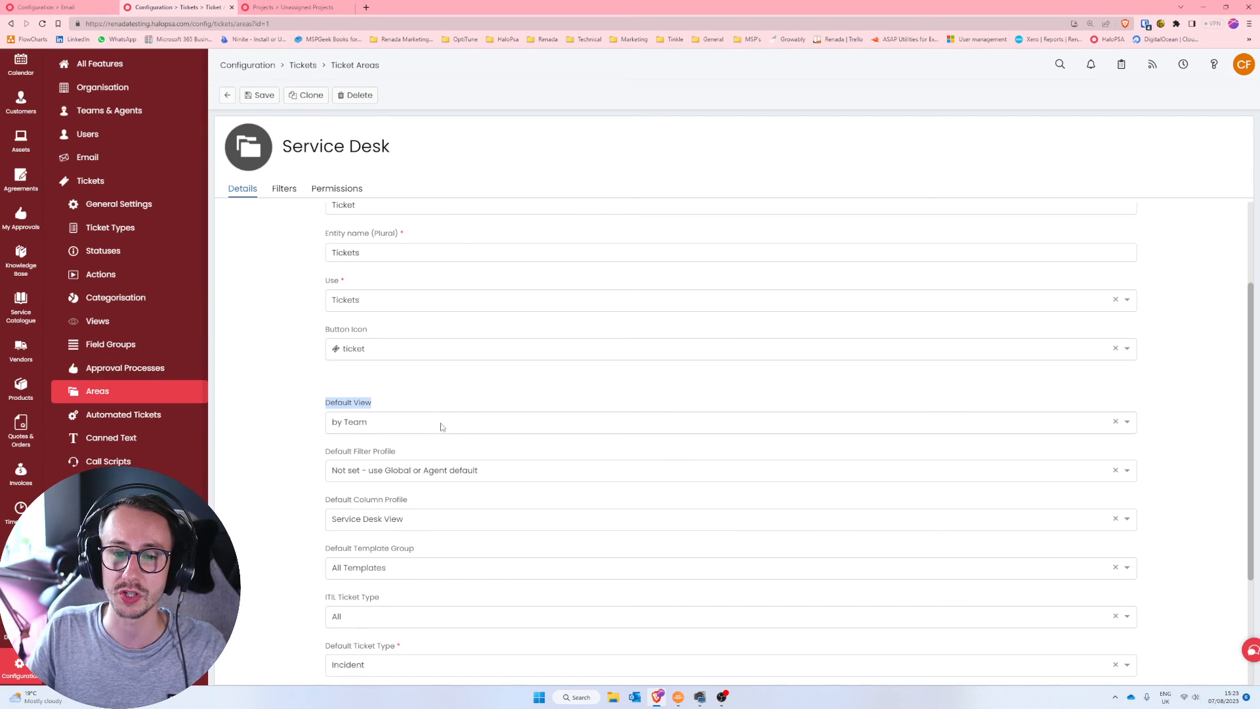
{"action": "left_click", "coordinate": [439, 425]}
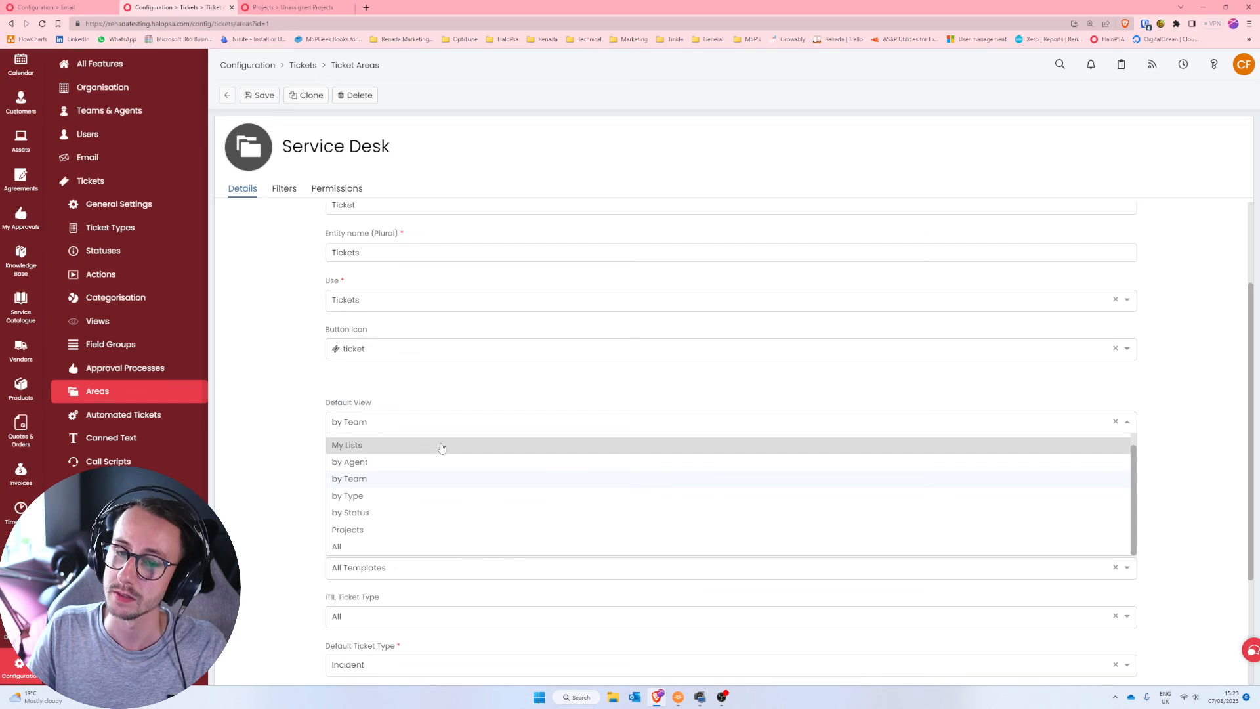
{"action": "left_click", "coordinate": [301, 381]}
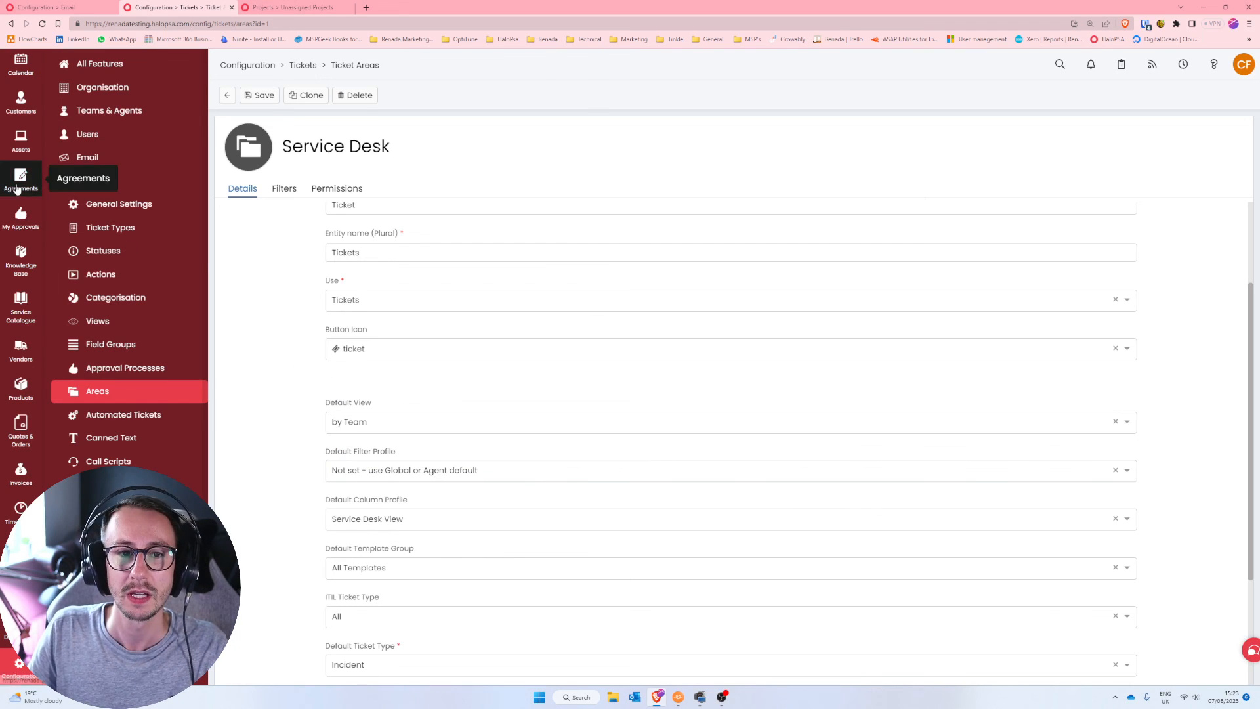
- Return to Service Desk, open the Incidents list for editing, review its List Visibility options, and close it without saving
{"action": "scroll", "coordinate": [25, 137], "scroll_direction": "up", "scroll_amount": 3}
{"action": "left_click", "coordinate": [21, 101]}
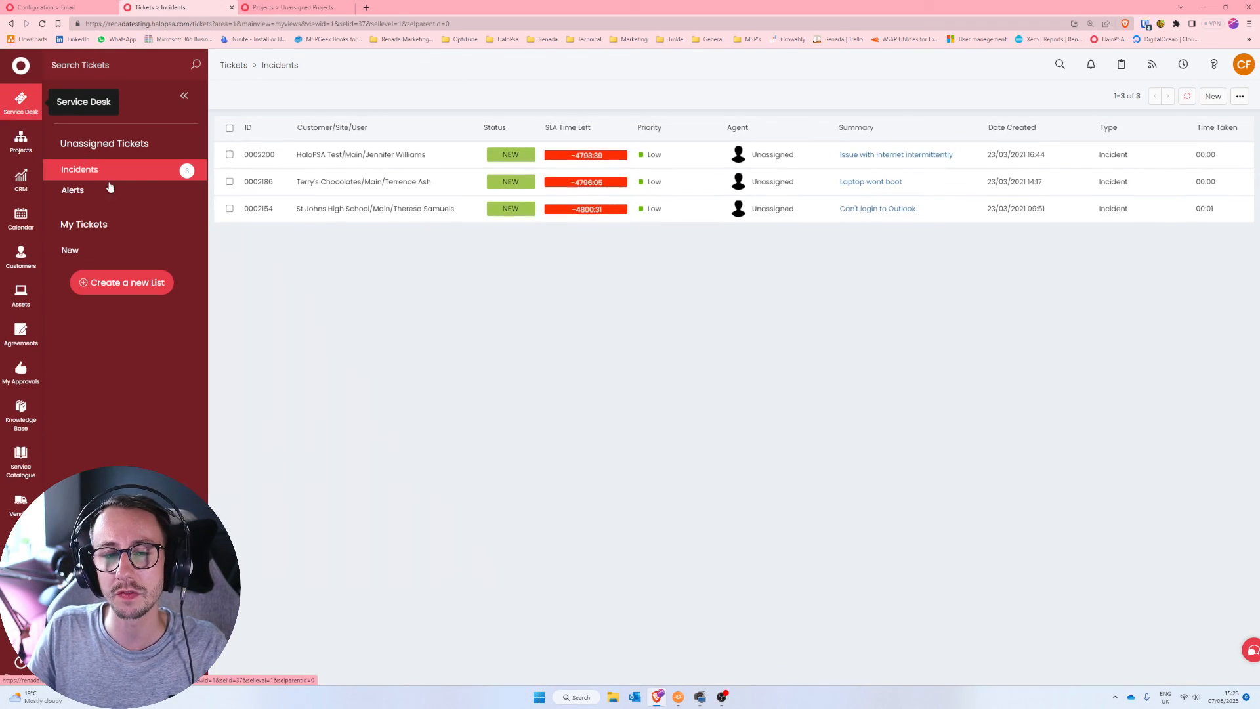
{"action": "right_click", "coordinate": [143, 172]}
{"action": "left_click", "coordinate": [175, 205]}
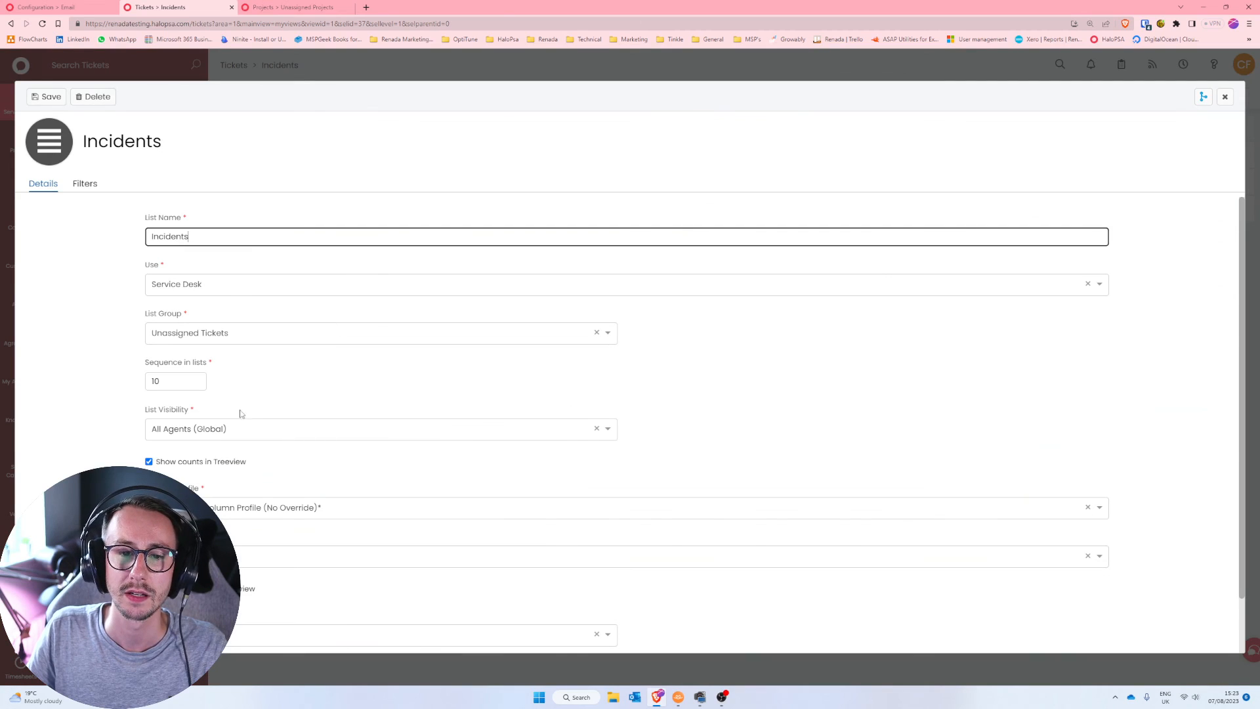
{"action": "left_click", "coordinate": [150, 437]}
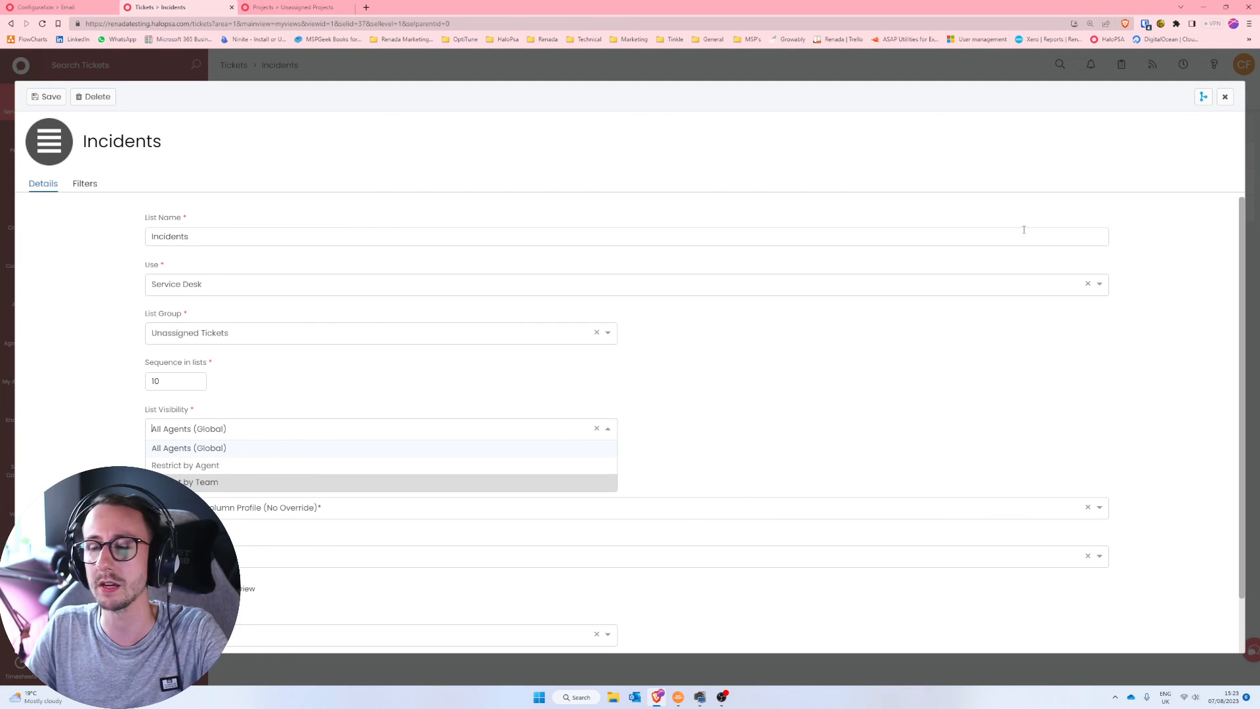
{"action": "left_click", "coordinate": [1226, 98]}
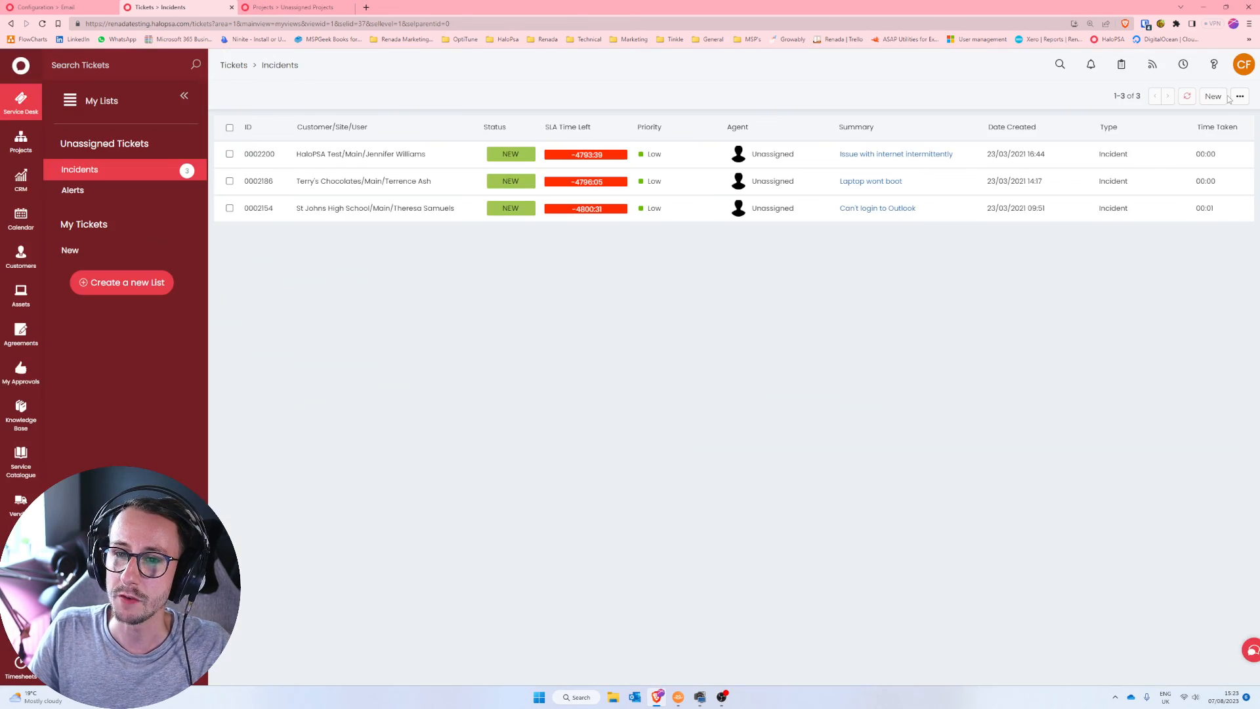